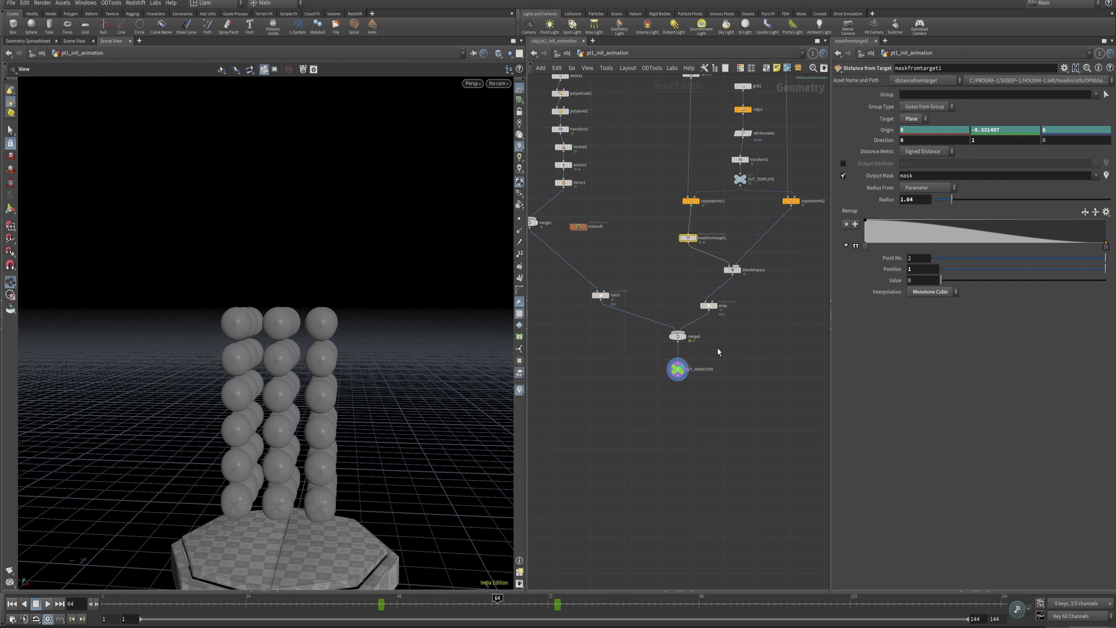
middle_click_drag(655, 424, 711, 393)
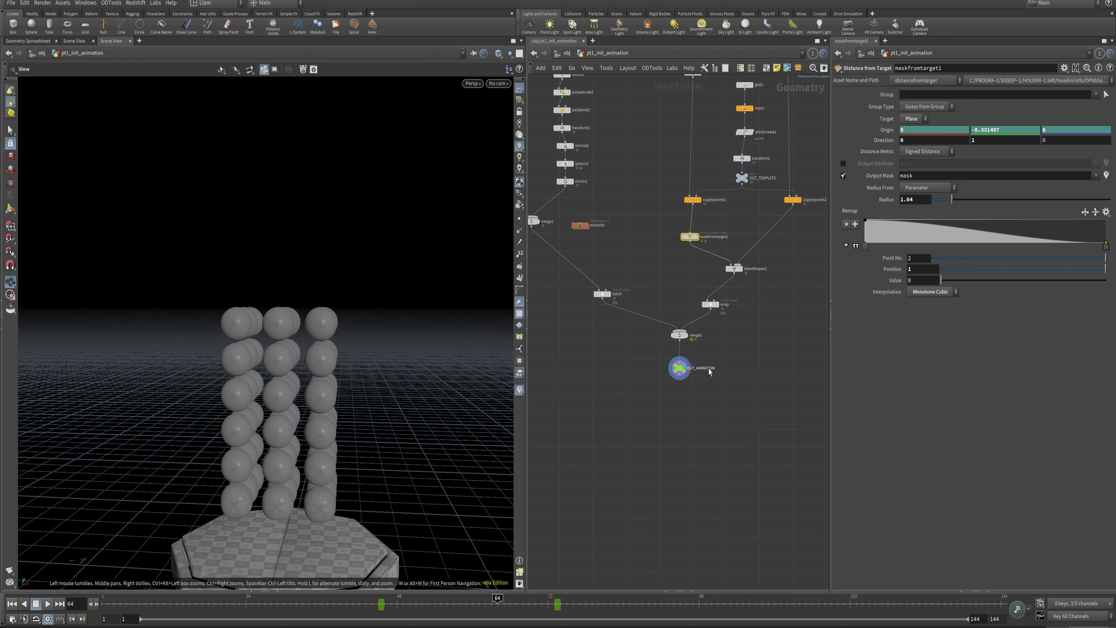
left_click(679, 368)
key("c")
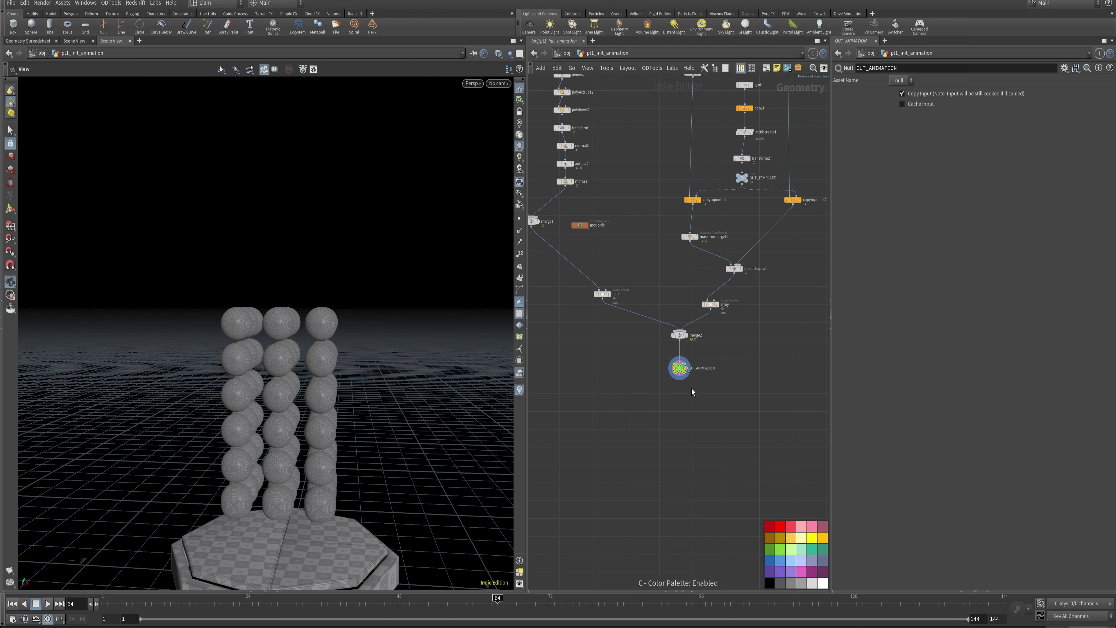
key("c")
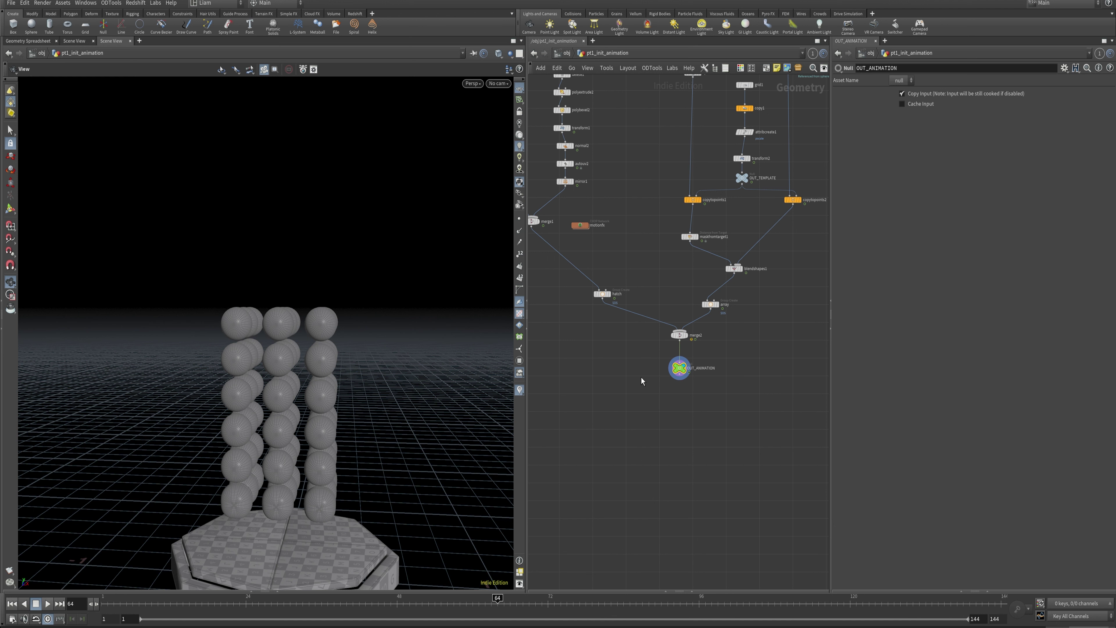
Step: Display the hatch and array group nodes in turn and examine their node info for the primitive groups they create
left_click(602, 294)
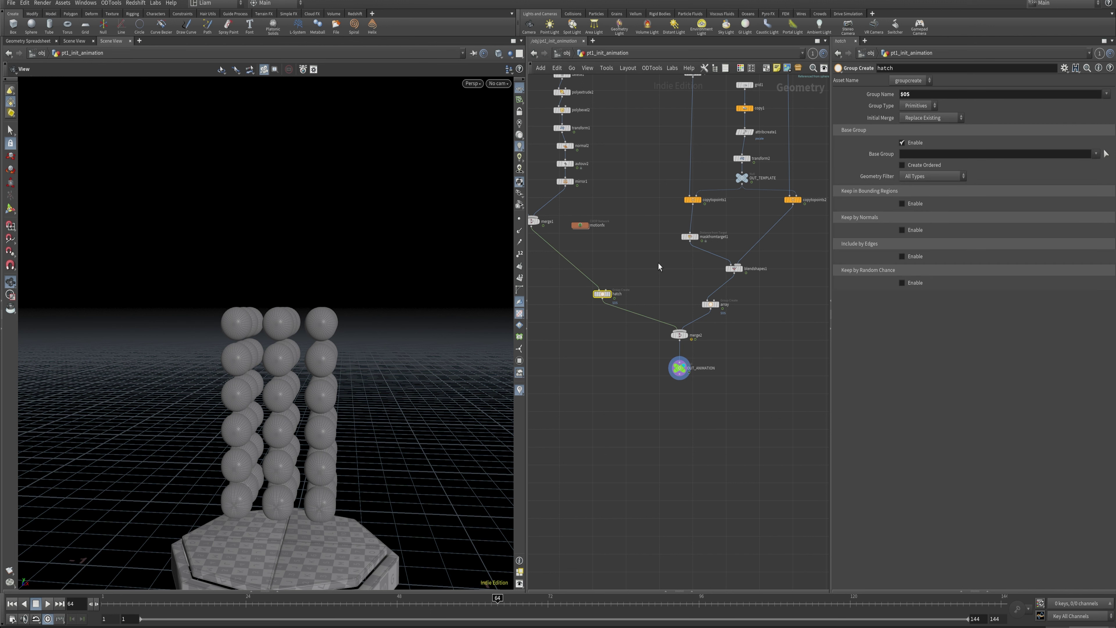
left_click(609, 295)
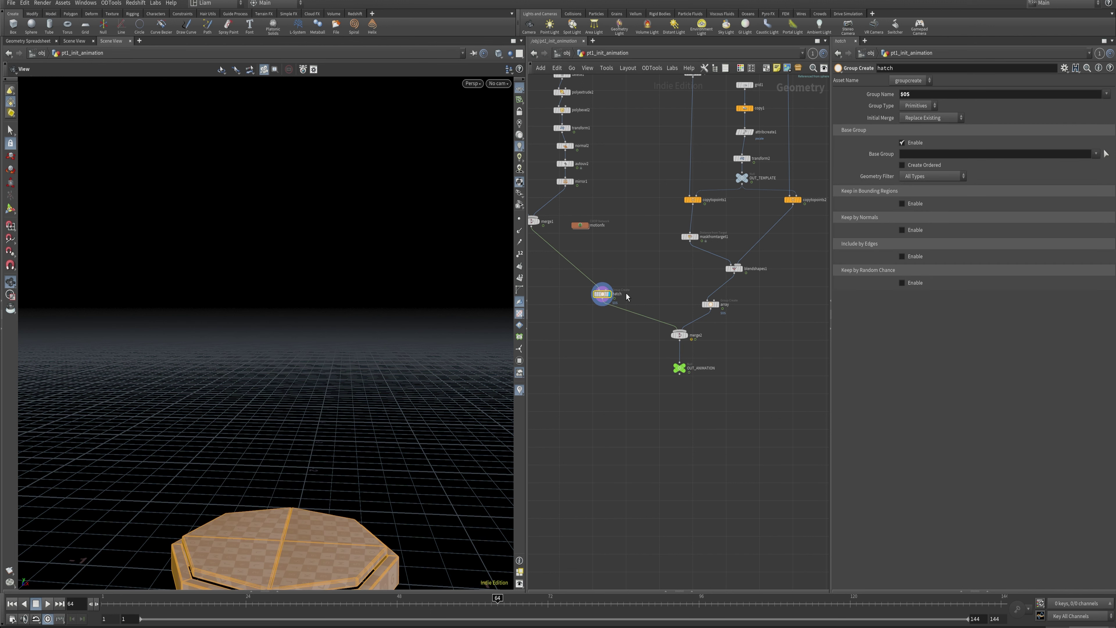
left_click_drag(264, 395, 308, 352)
middle_click(601, 294)
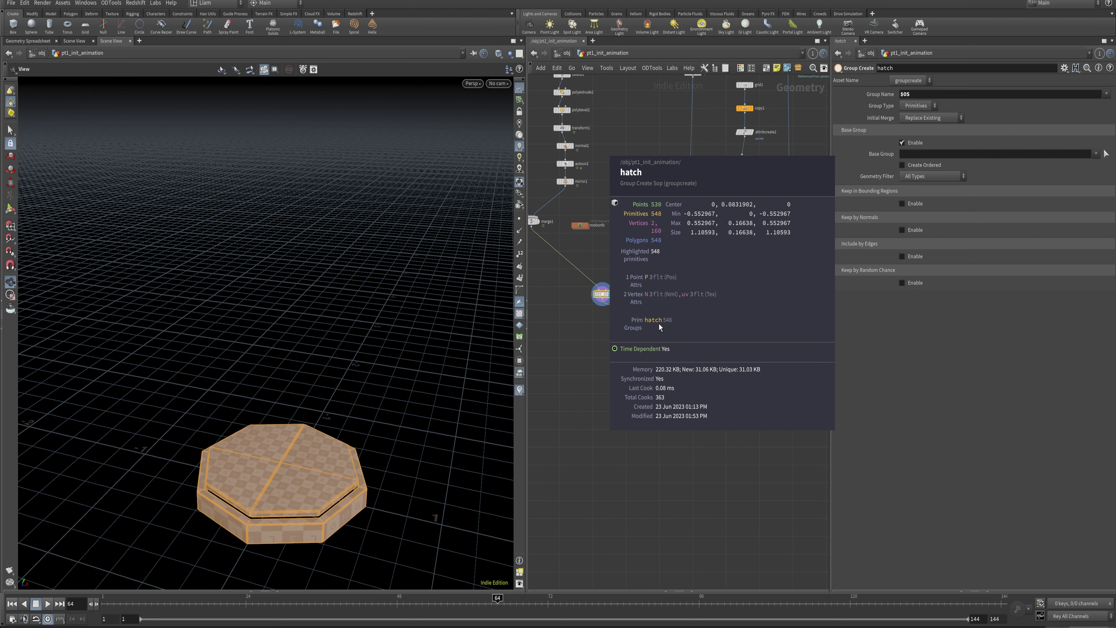
left_click(710, 304)
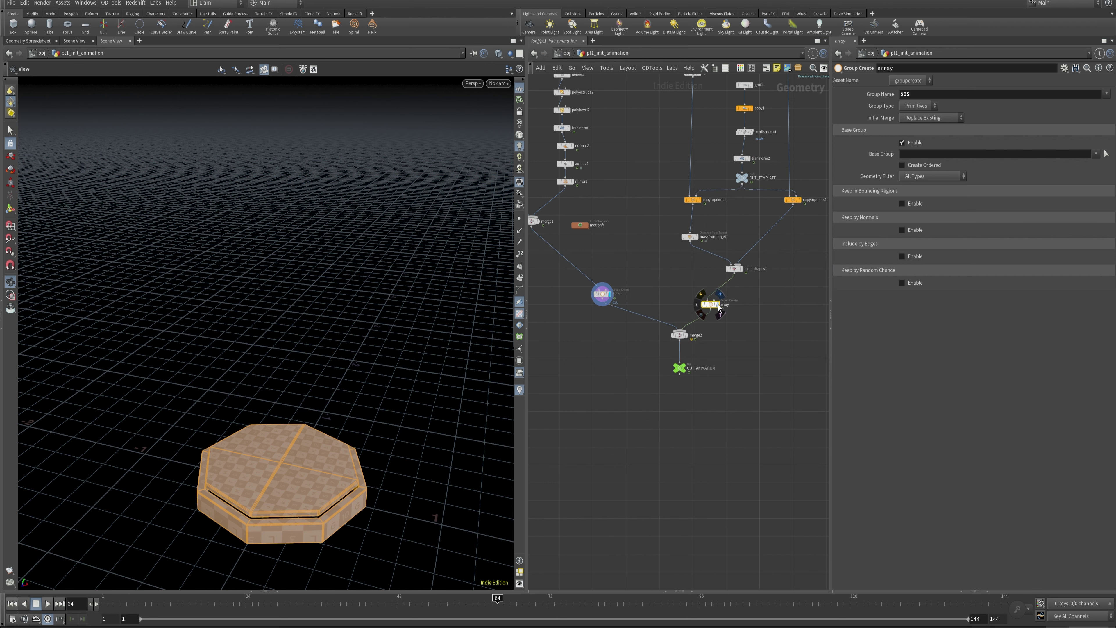
left_click(719, 304)
middle_click(721, 306)
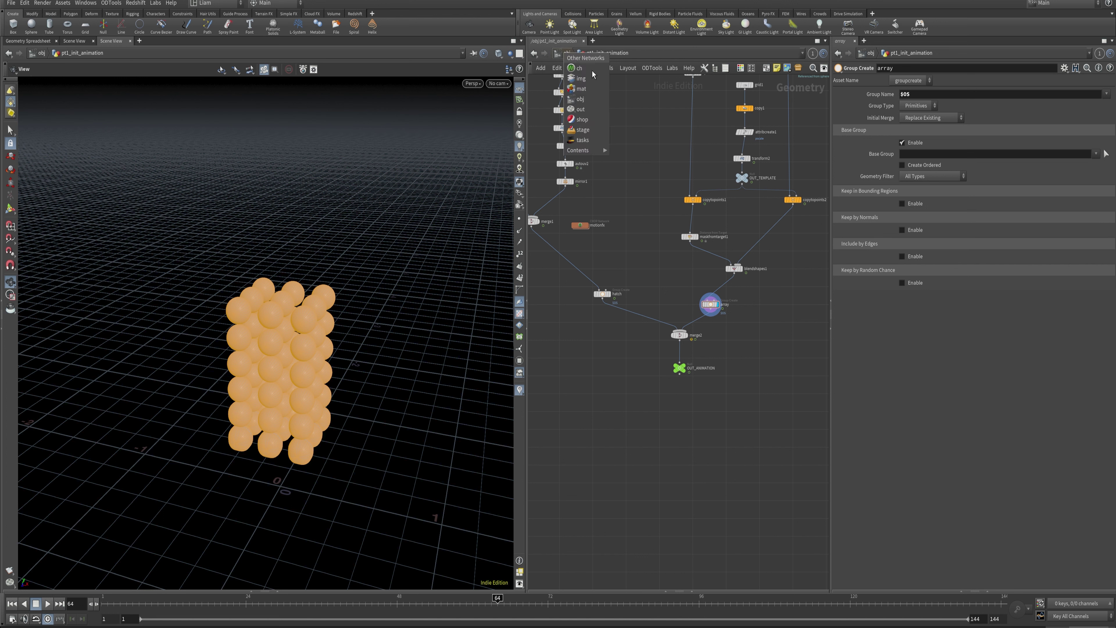
Step: Go up to the object level and enter the pt2_vellumSetup geometry network
left_click(566, 53)
left_click(650, 147)
left_click(568, 55)
left_click(568, 55)
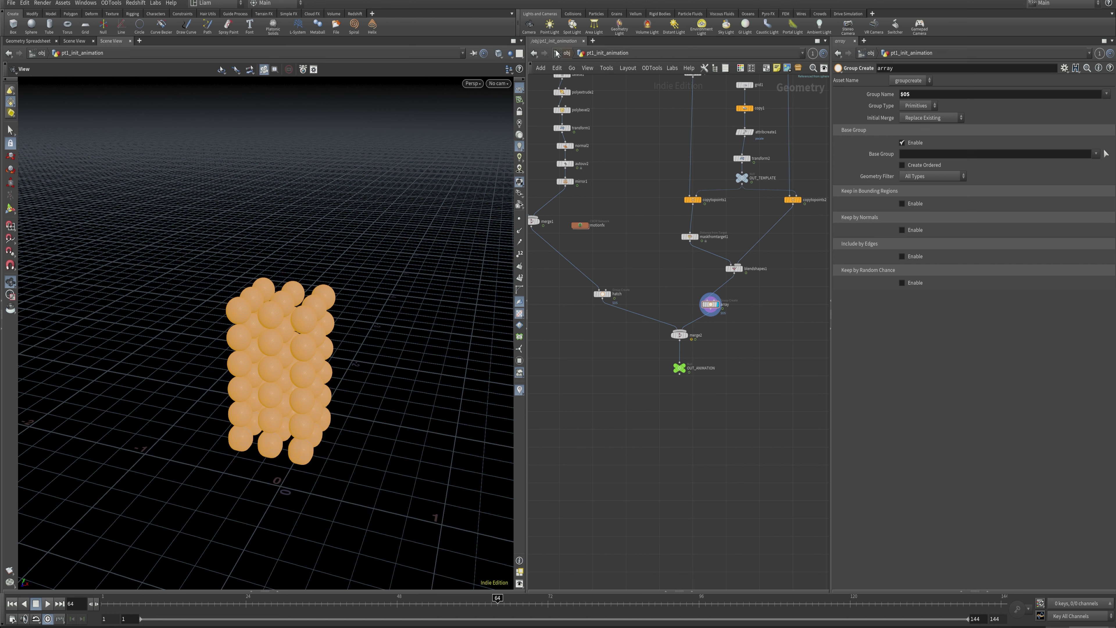
left_click(578, 58)
left_click(650, 131)
left_click(566, 53)
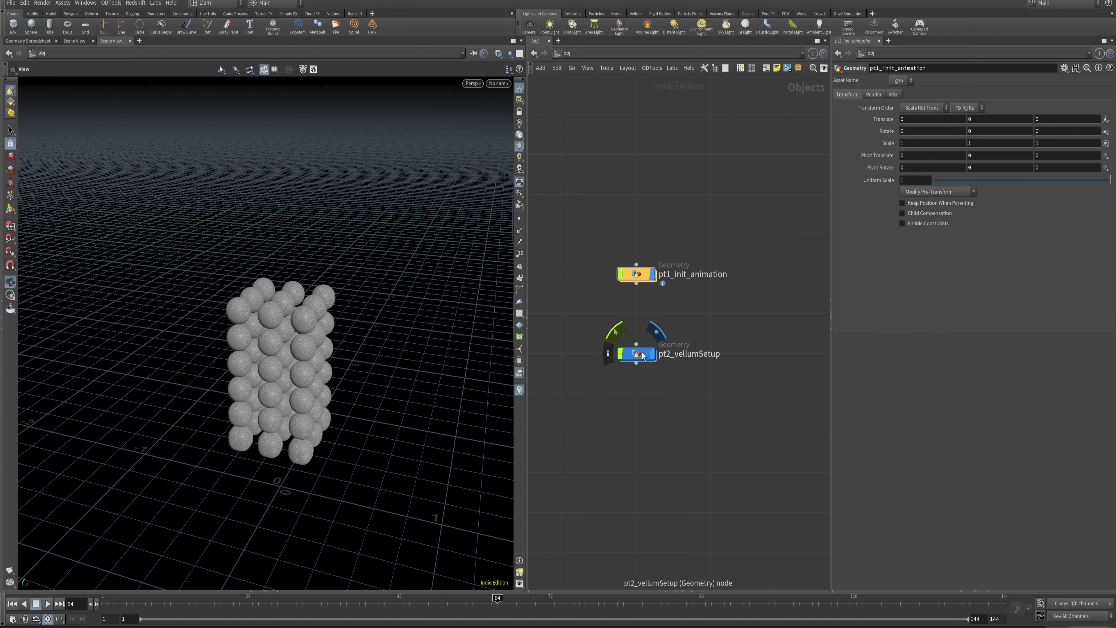
left_click(636, 357)
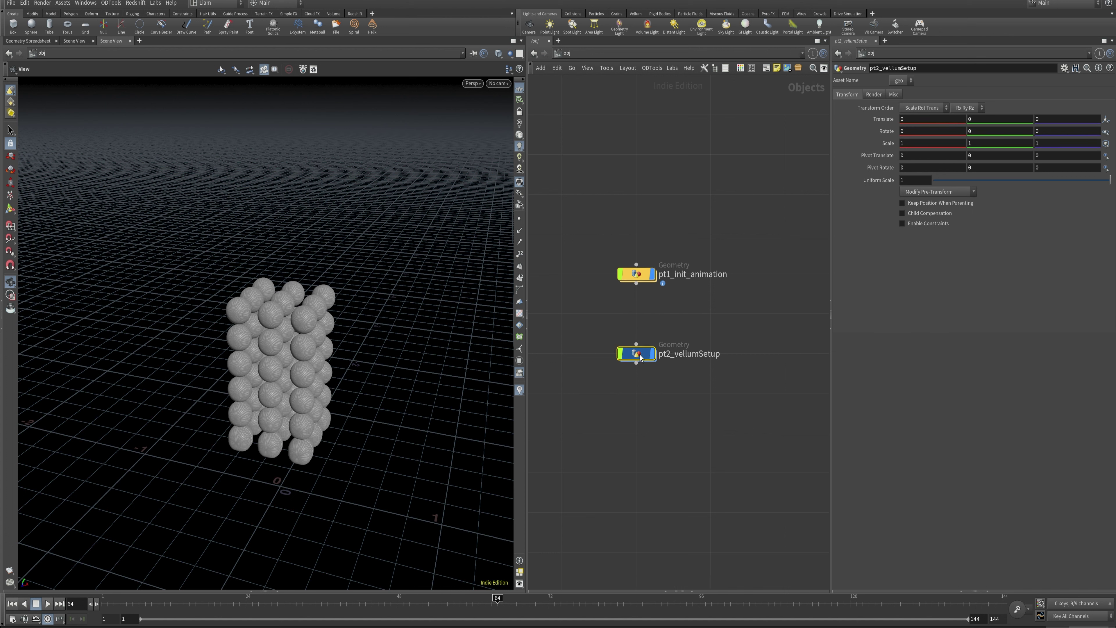
double_click(638, 355)
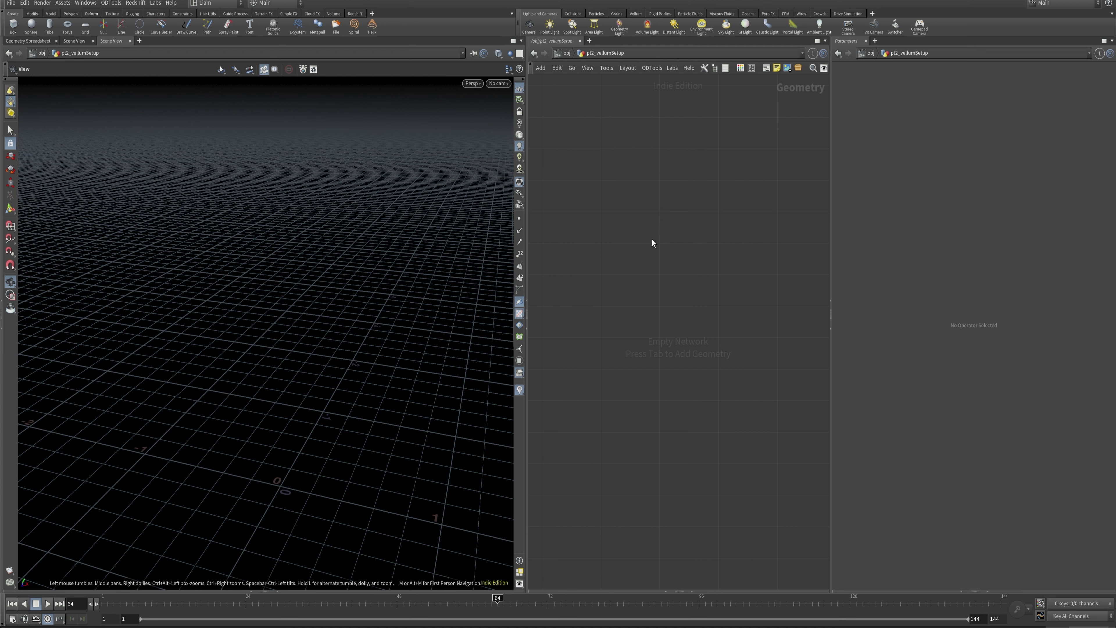
Step: Add an Object Merge node to the empty pt2_vellumSetup network
key("Tab")
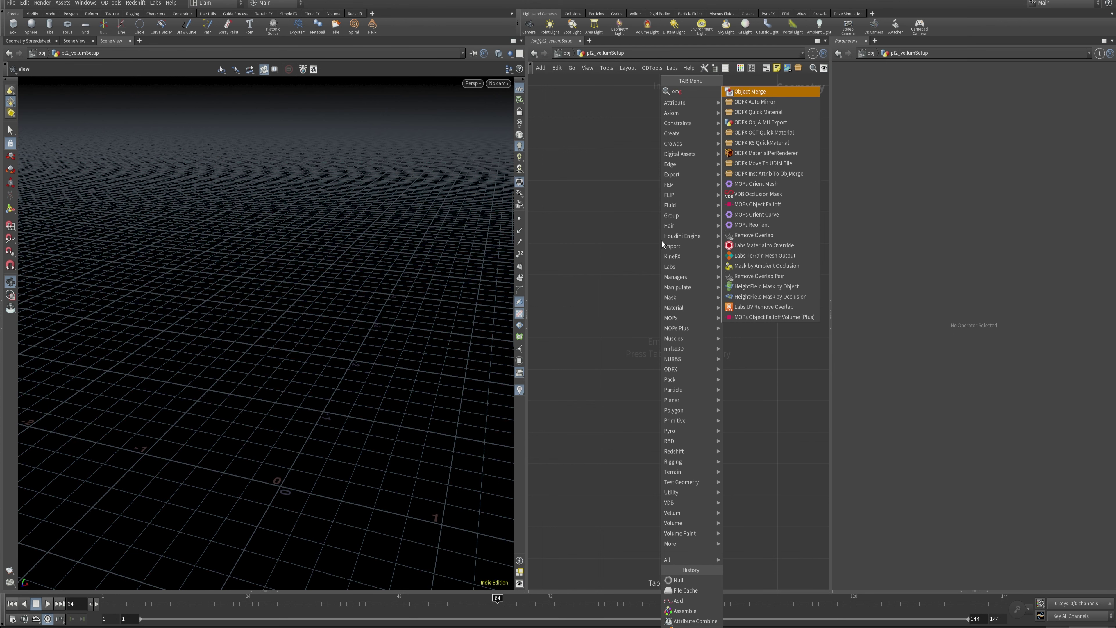
key("Return")
left_click(661, 241)
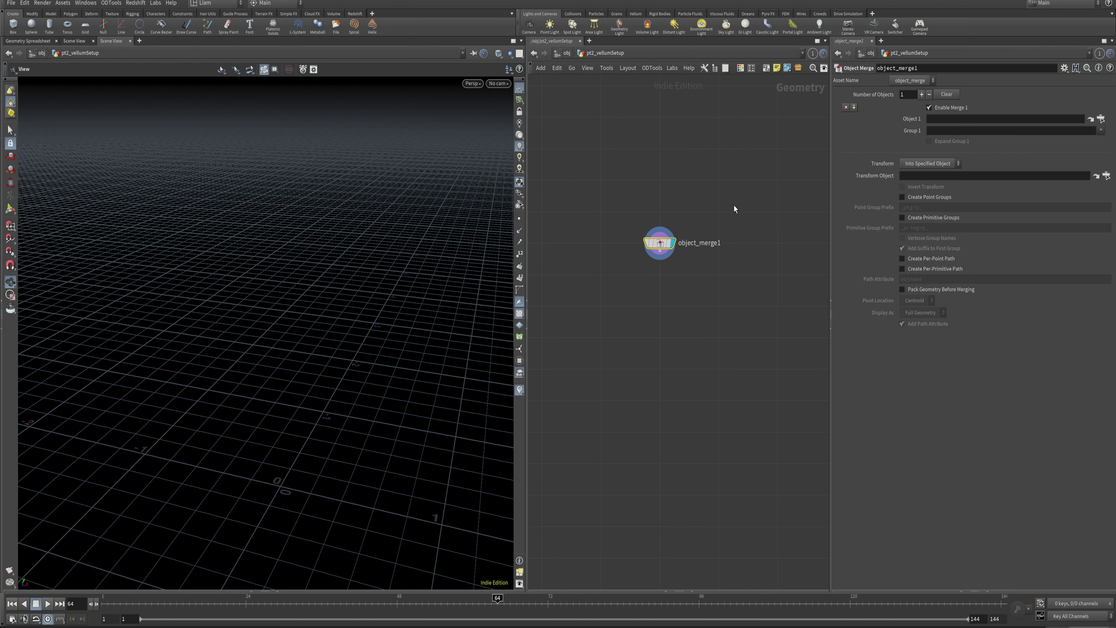
Step: Set the Object Merge source to /obj/pt1_init_animation/OUT_ANIMATION and limit it to the array group
left_click(1101, 119)
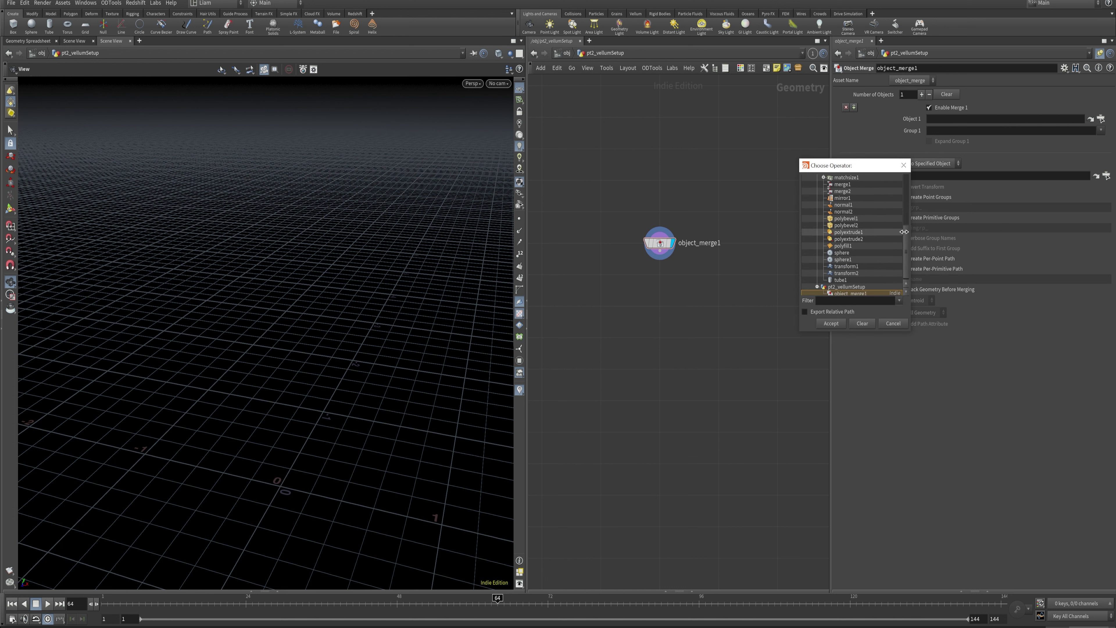
scroll(906, 205, "up", 6)
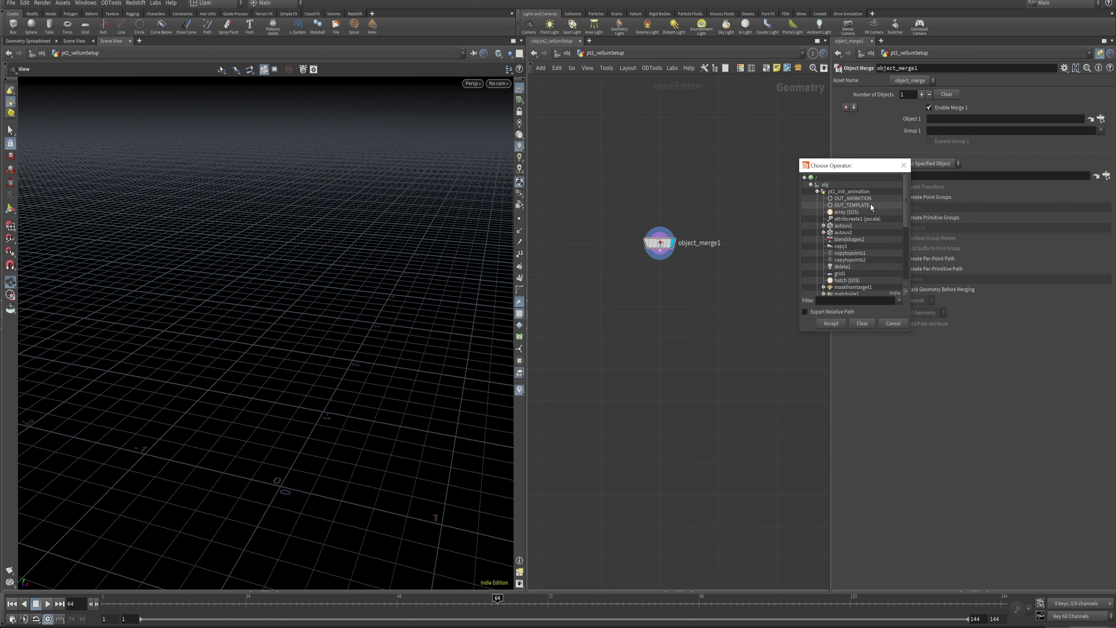
left_click(865, 198)
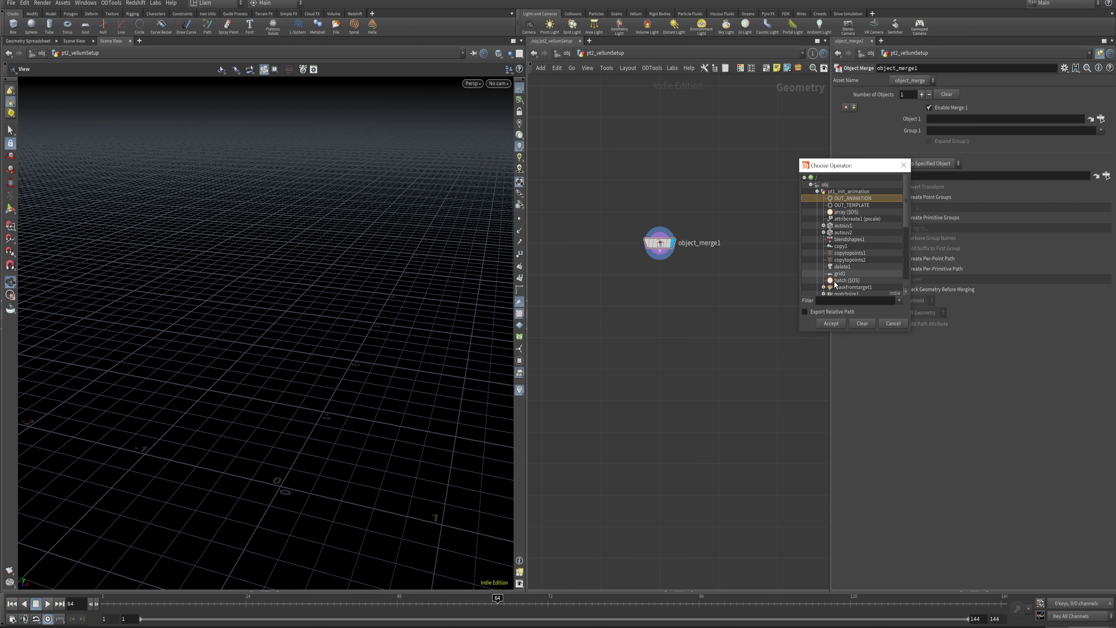
left_click(835, 324)
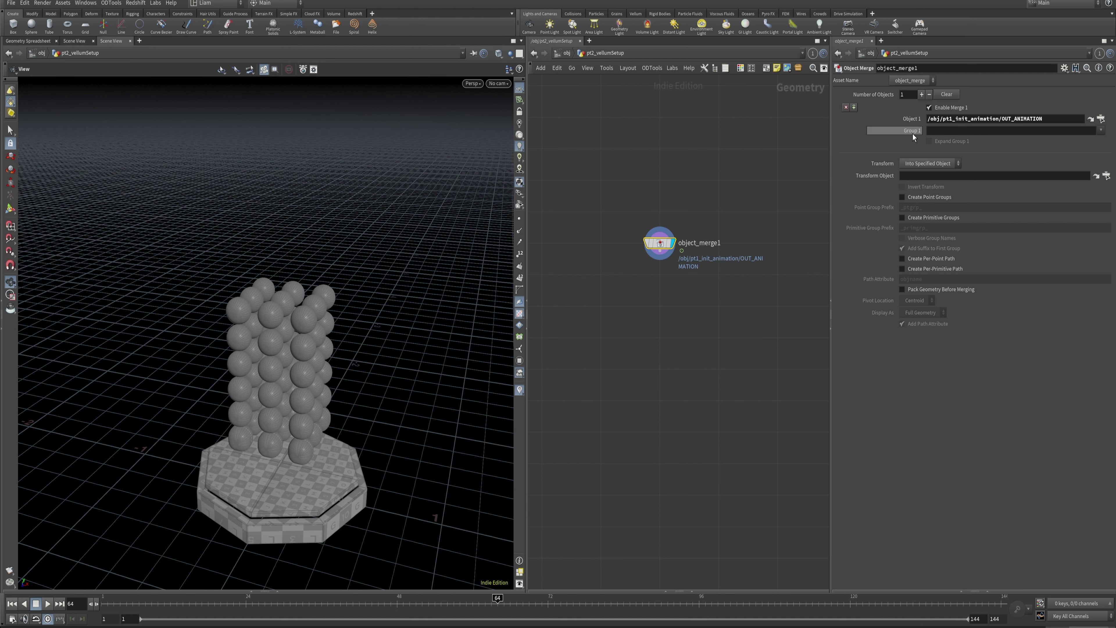
left_click(1100, 131)
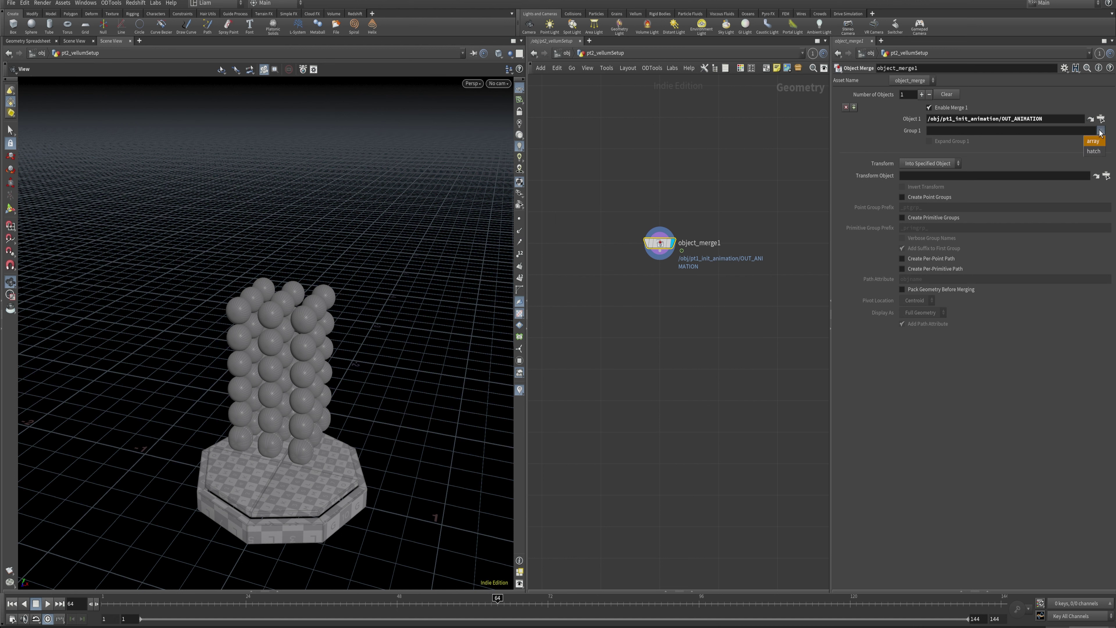
left_click(1093, 140)
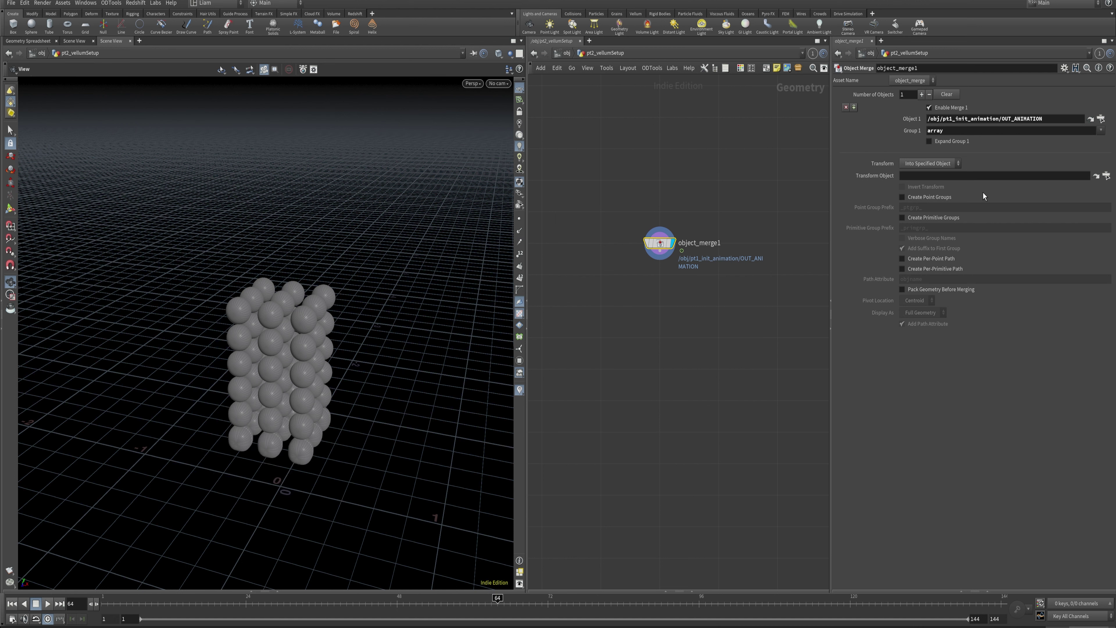
Step: Scrub through the timeline and view the merged sphere array from different angles to review its animation
left_click_drag(249, 414, 286, 295)
left_click_drag(451, 603, 673, 603)
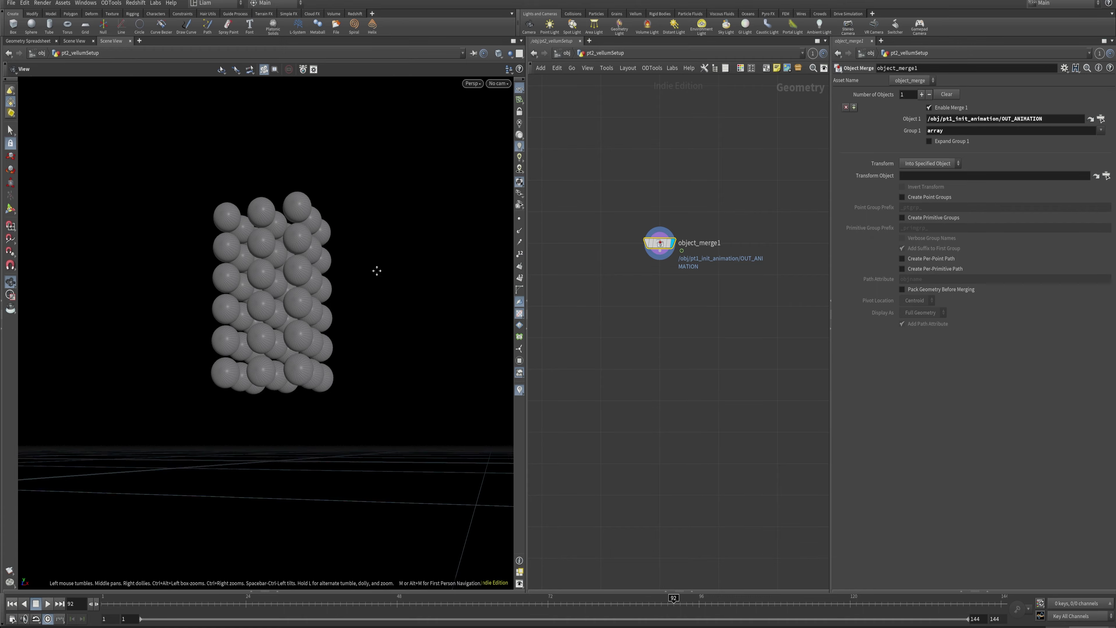
left_click_drag(376, 269, 379, 341)
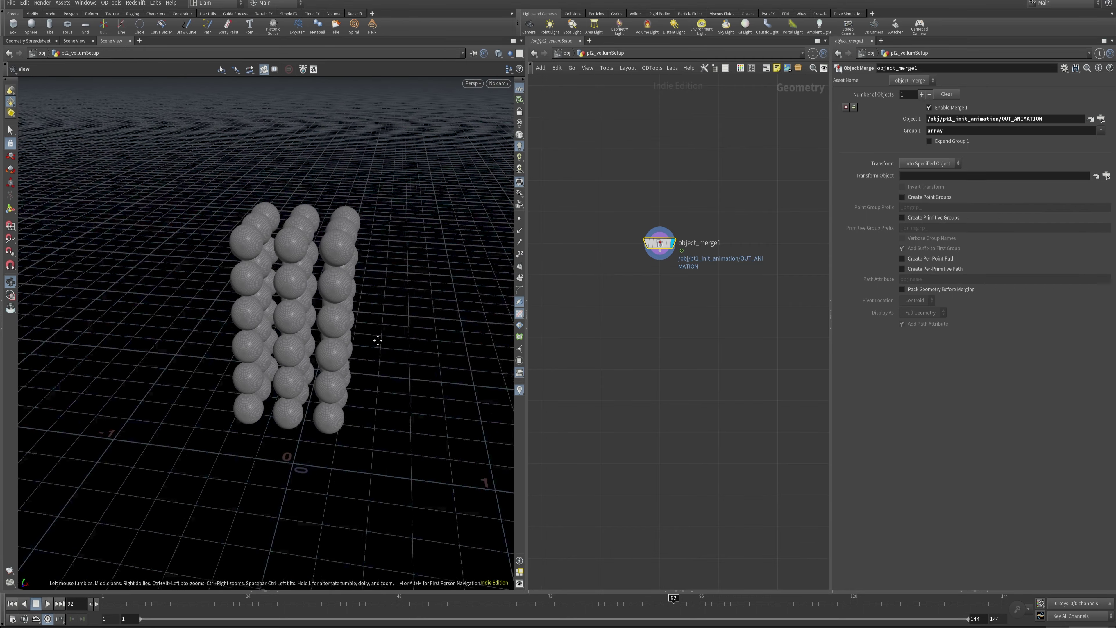
left_click_drag(356, 391, 332, 357)
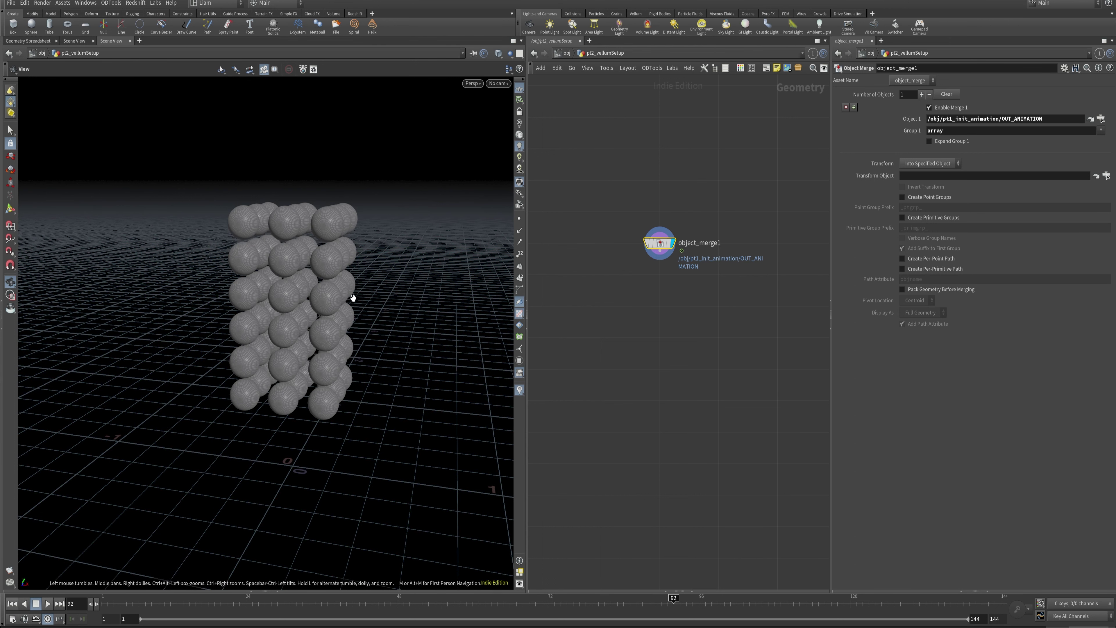
left_click_drag(213, 604, 705, 599)
left_click_drag(527, 610, 604, 610)
left_click_drag(499, 610, 546, 611)
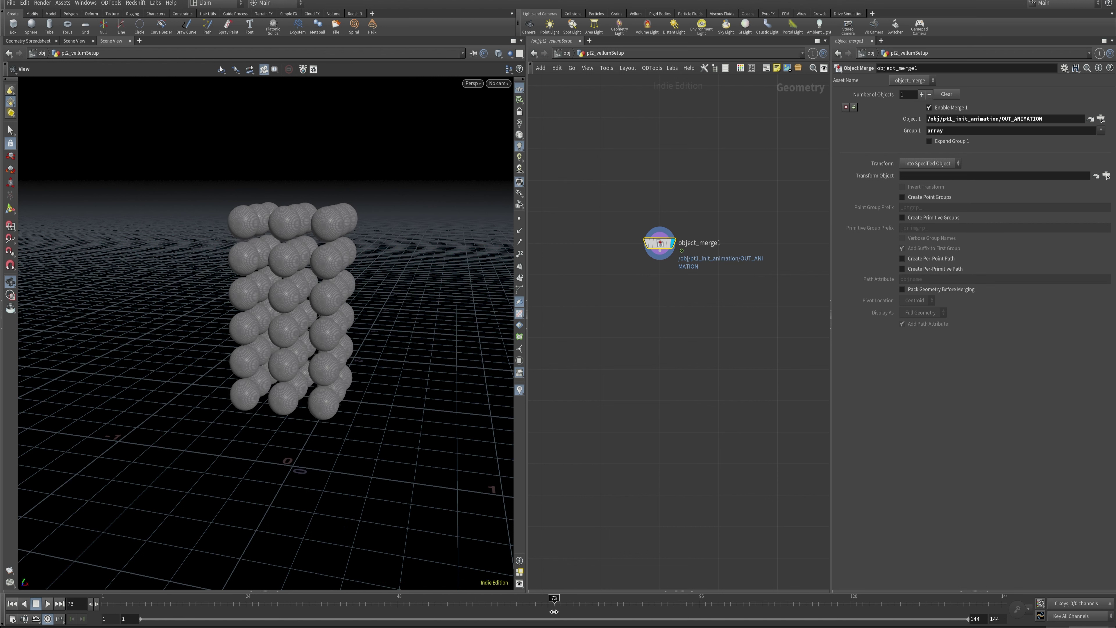
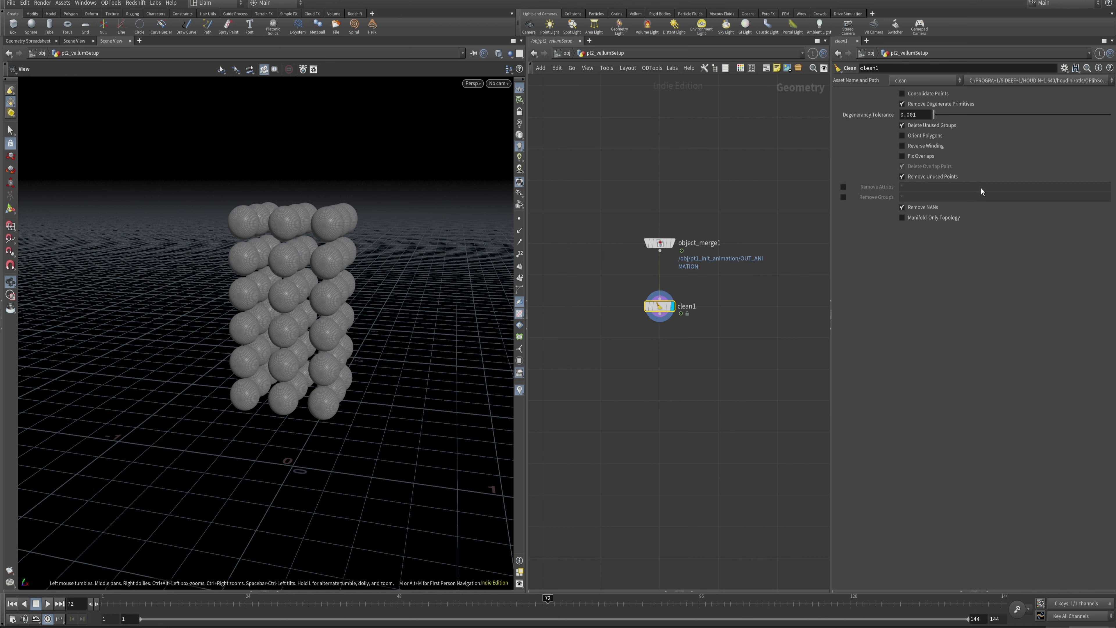
Step: Enable Remove Attribs and Remove Groups on the Clean node, both with the pattern *
left_click(843, 186)
left_click(843, 197)
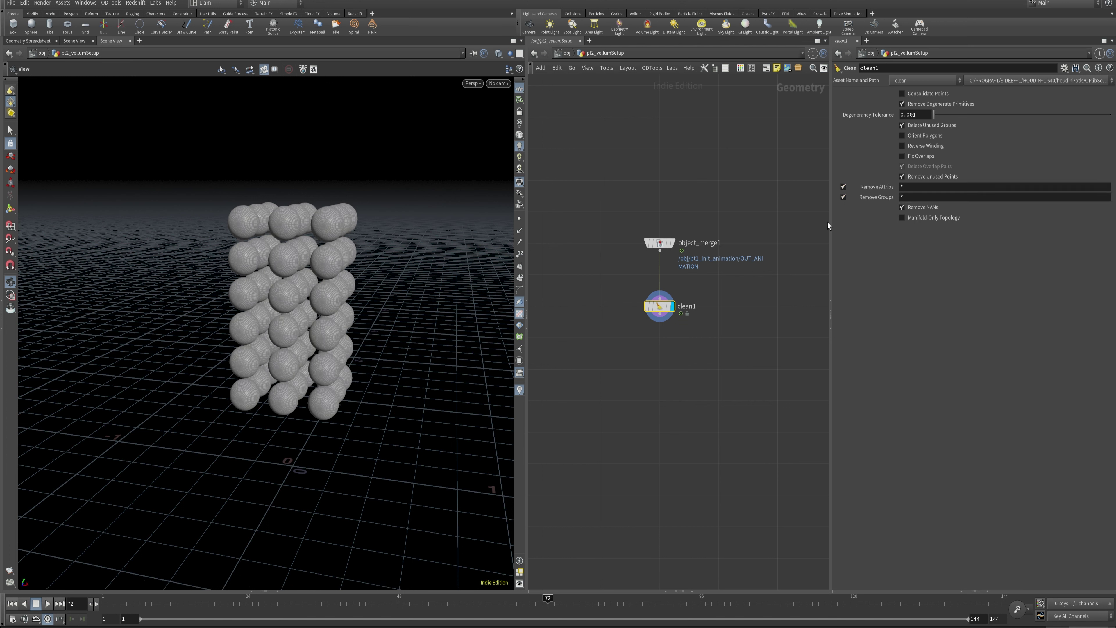
left_click(934, 188)
key("Return")
left_click(730, 276)
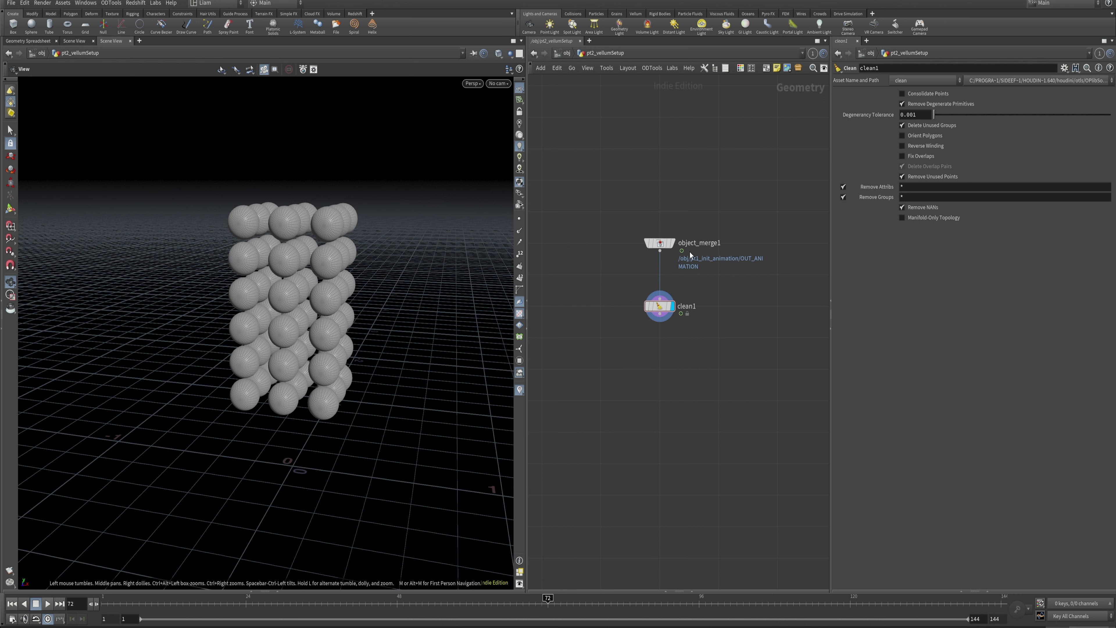
Step: Compare the attributes on the Clean and Object Merge nodes, and set Remove Attribs to * ^N ^uv to keep normals and UVs
middle_click(663, 311)
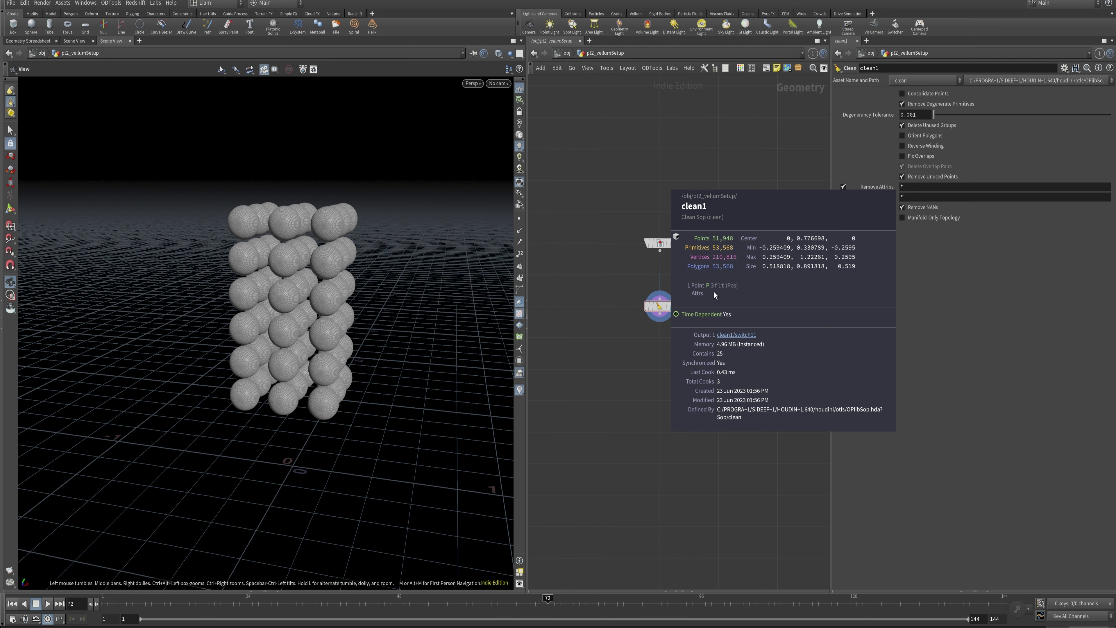
middle_click(673, 237)
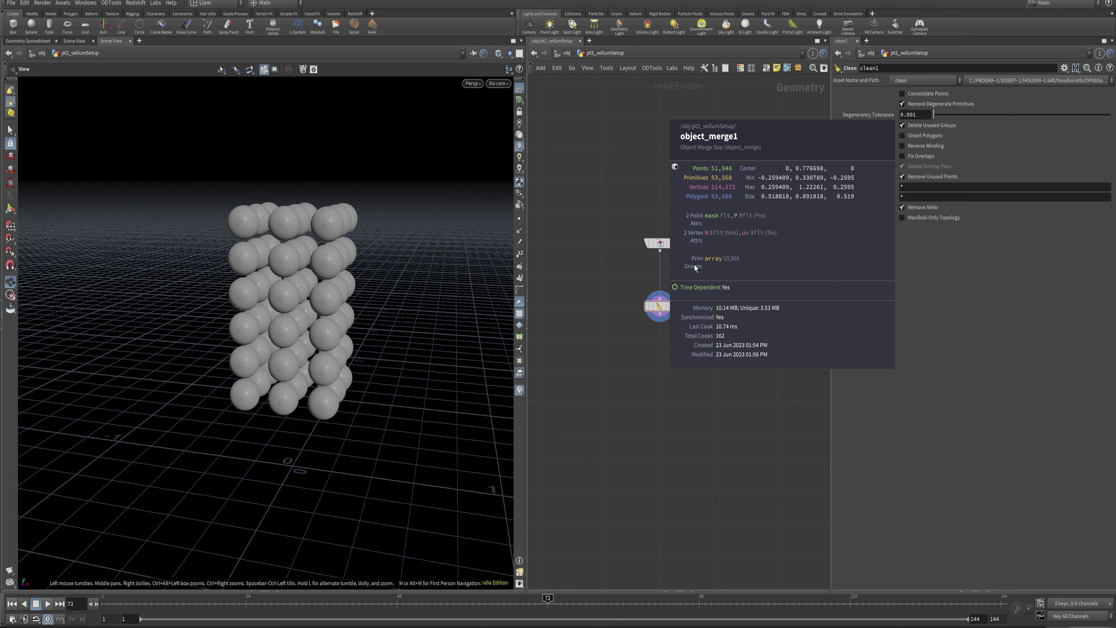
mouse_move(694, 264)
middle_mouse_down()
mouse_move(716, 265)
mouse_move(707, 269)
middle_mouse_up()
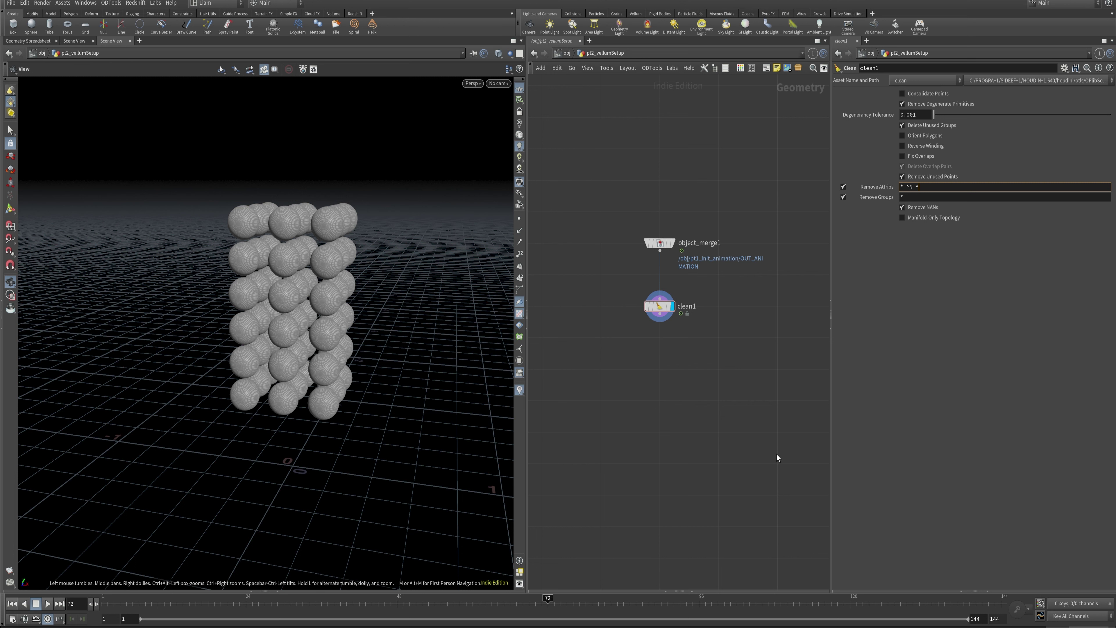
type("uv")
key("Return")
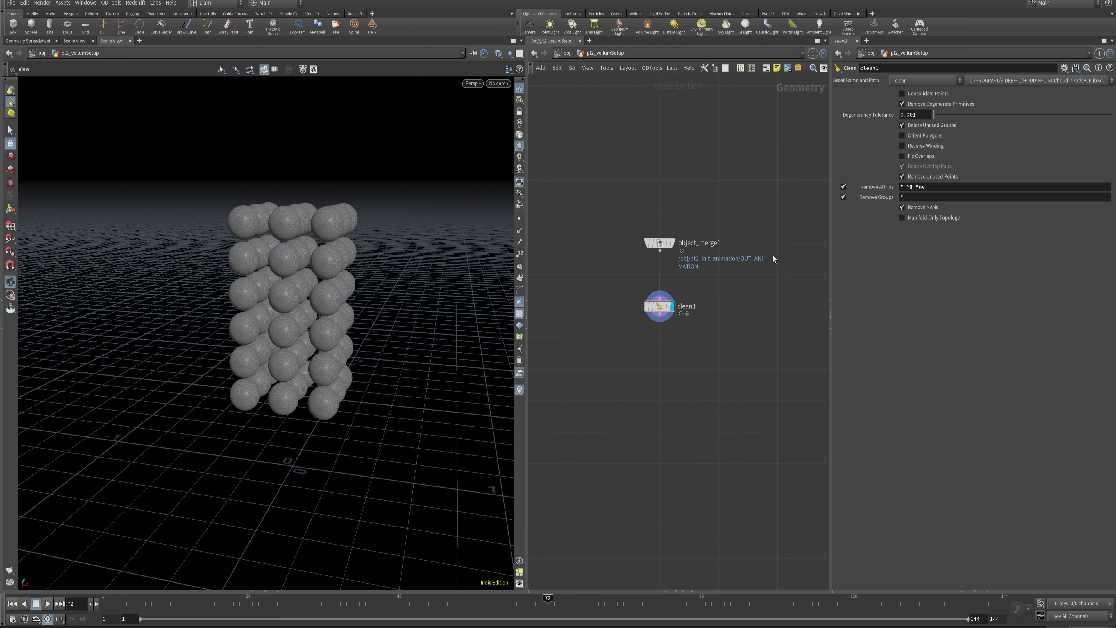
Step: Show the normals of the cleaned spheres in the viewport to check them, and hide them again
left_click(519, 231)
left_click(518, 231)
left_click(519, 231)
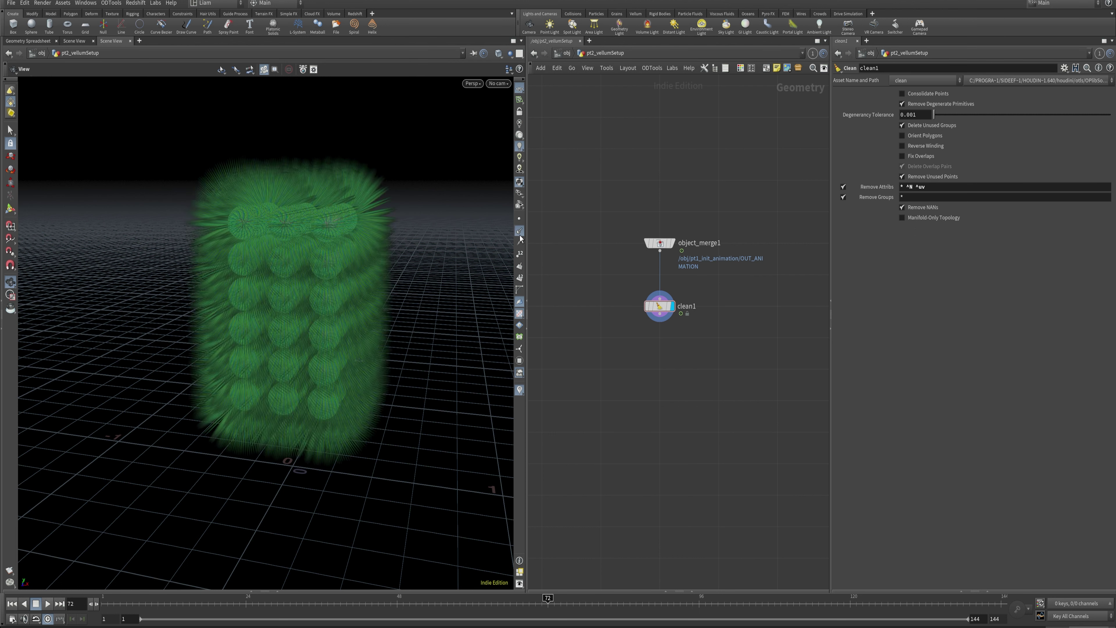
left_click(519, 232)
Step: Switch to the pt1_init_animation network and bring the sphere array branch into view
left_click(628, 53)
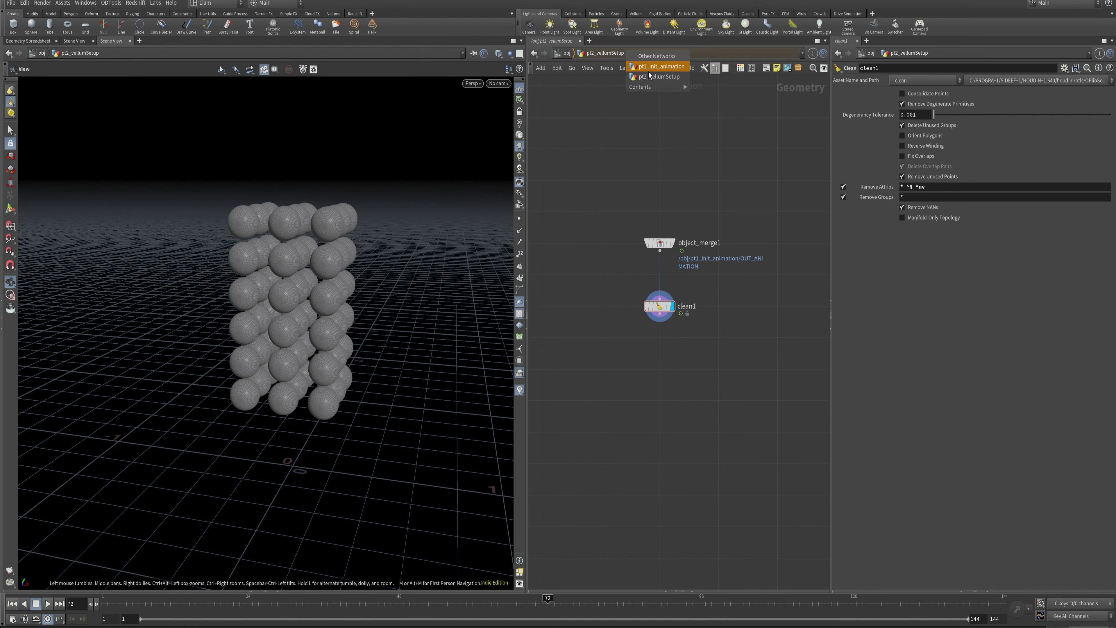
left_click(671, 66)
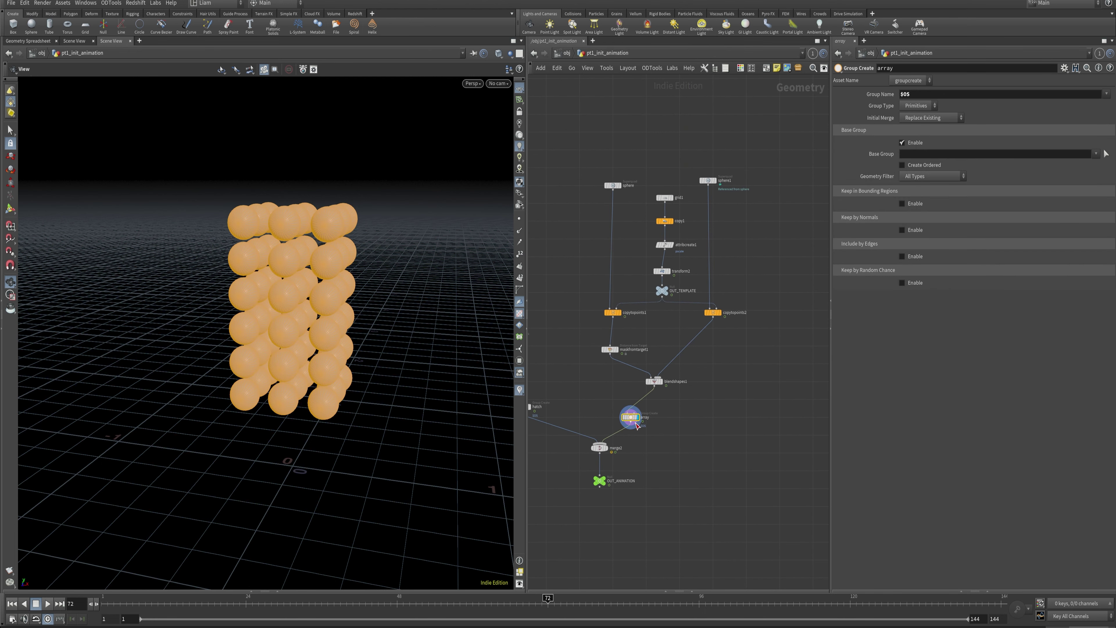
mouse_move(695, 375)
middle_mouse_down()
mouse_move(742, 436)
mouse_move(805, 407)
mouse_move(719, 423)
middle_mouse_up()
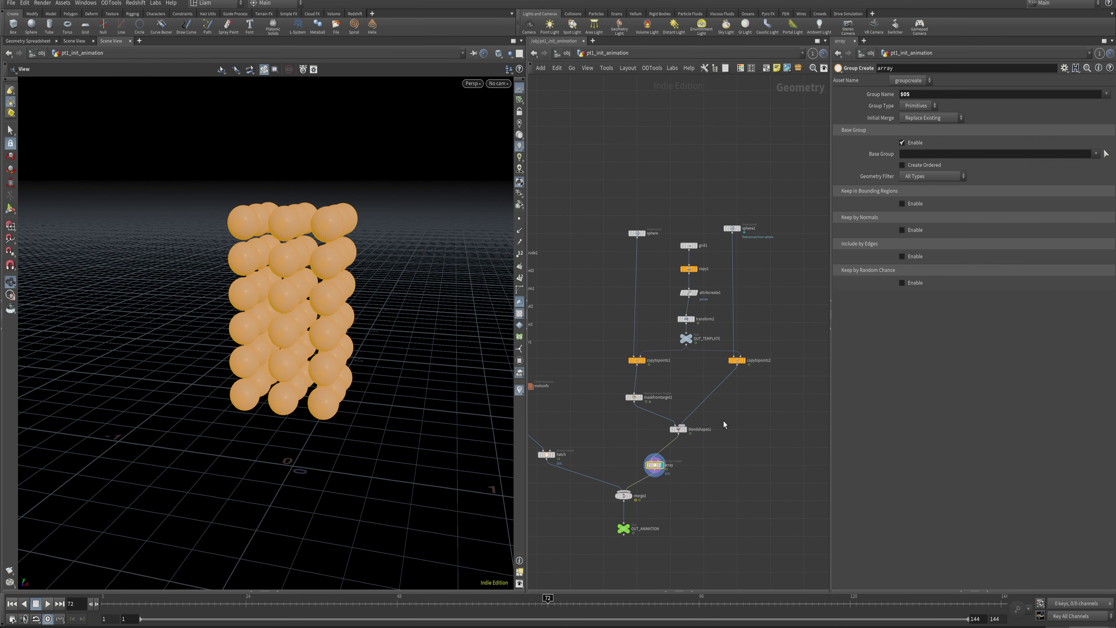
Step: Copy the Labs Auto UV node from the tube branch into the wires below both sphere and sphere1
middle_click_drag(670, 401, 781, 390)
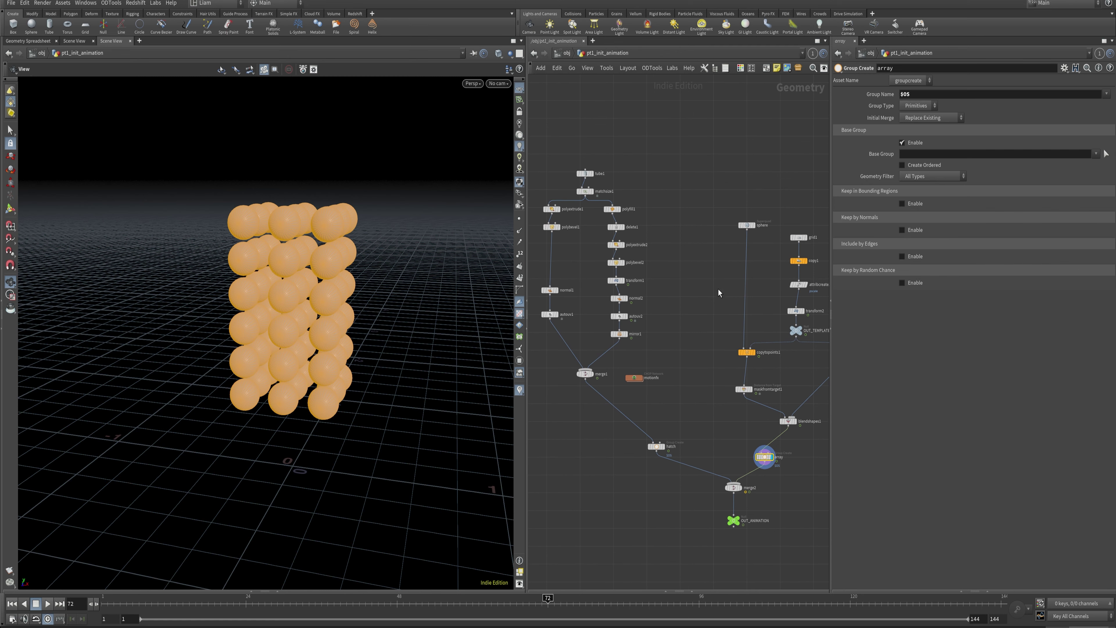
middle_click_drag(693, 315, 683, 319)
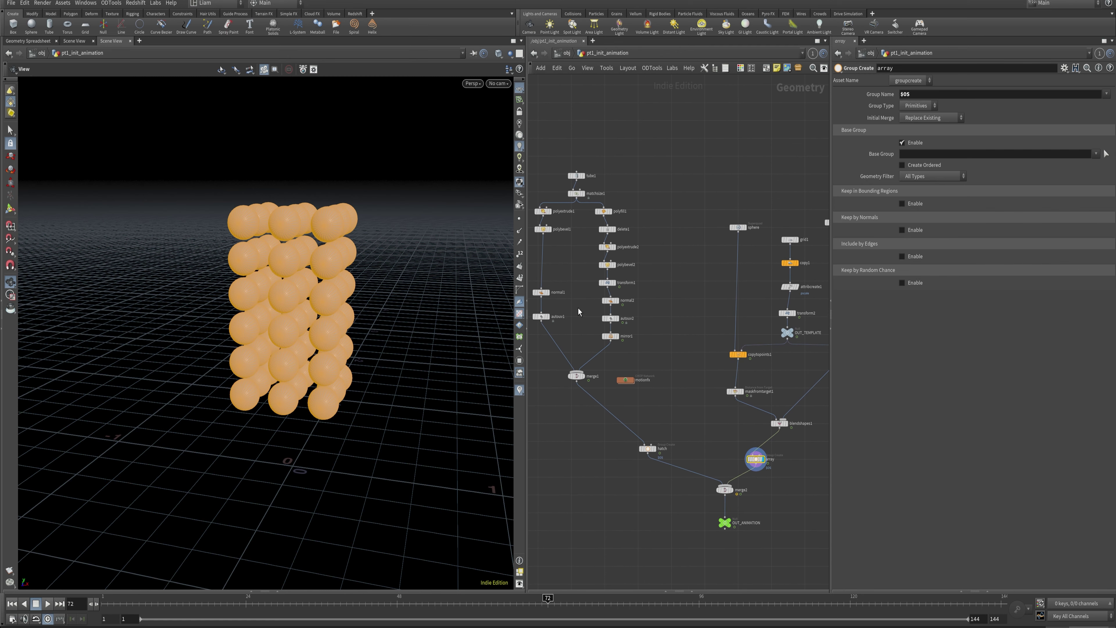
left_click_drag(551, 324, 748, 309, "alt")
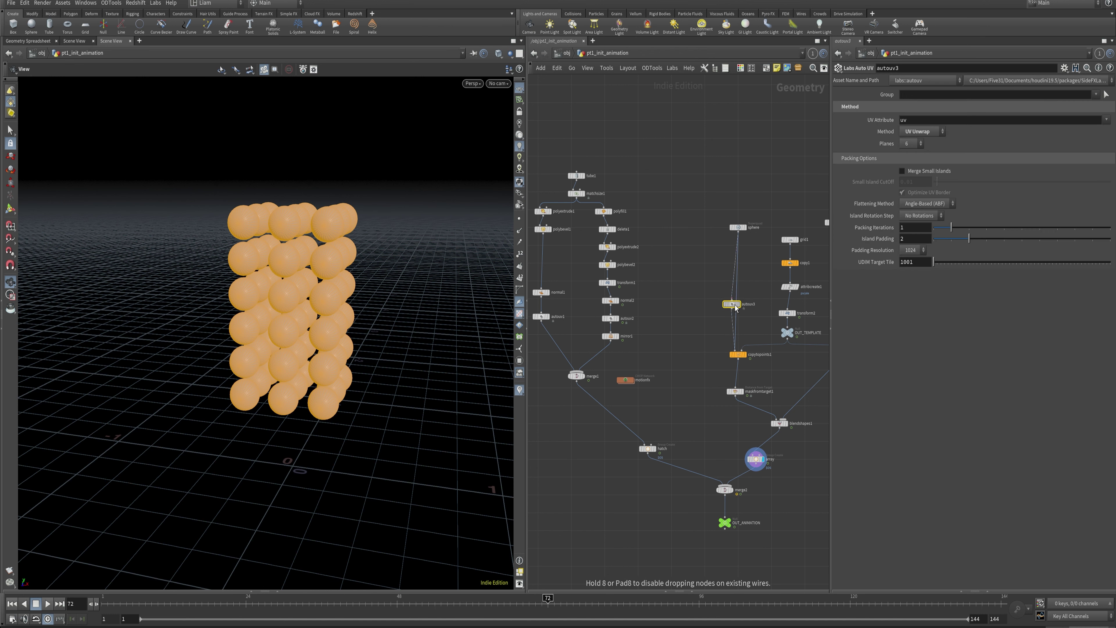
middle_click_drag(686, 325, 648, 319)
left_click_drag(693, 298, 795, 294, "alt")
Step: Copy the Normal node from the tube branch to below the Auto UV node in both sphere branches
middle_click_drag(521, 295, 610, 293)
left_click_drag(663, 293, 783, 311, "alt")
middle_click_drag(765, 332, 628, 334)
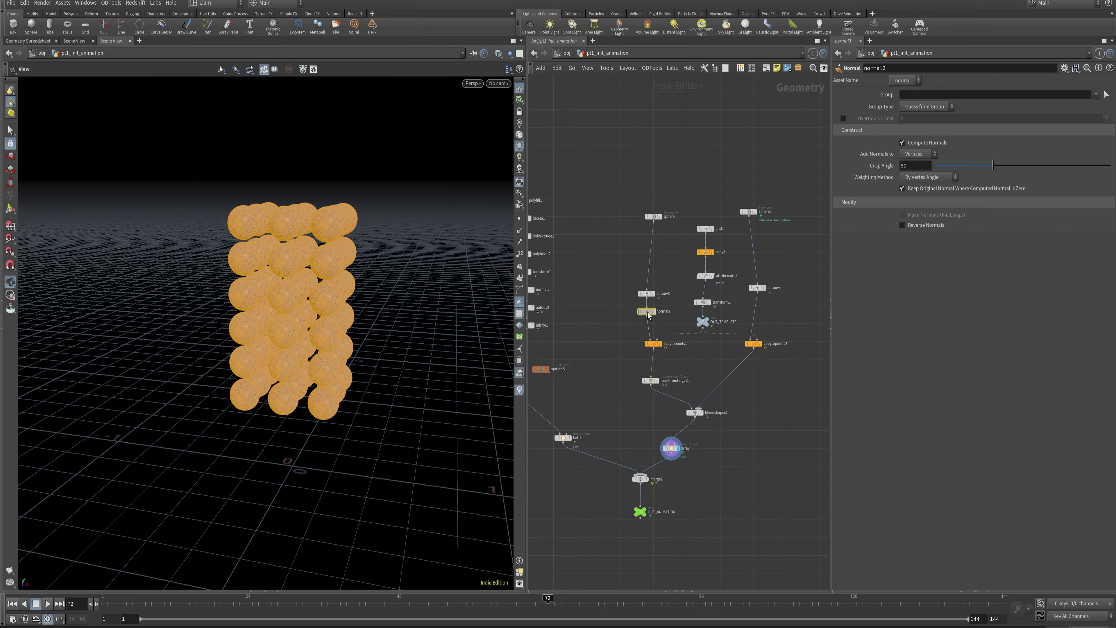
left_click_drag(646, 310, 756, 310, "alt")
Step: Display the OUT_ANIMATION output and toggle its normals on and off to check them
left_click(647, 511)
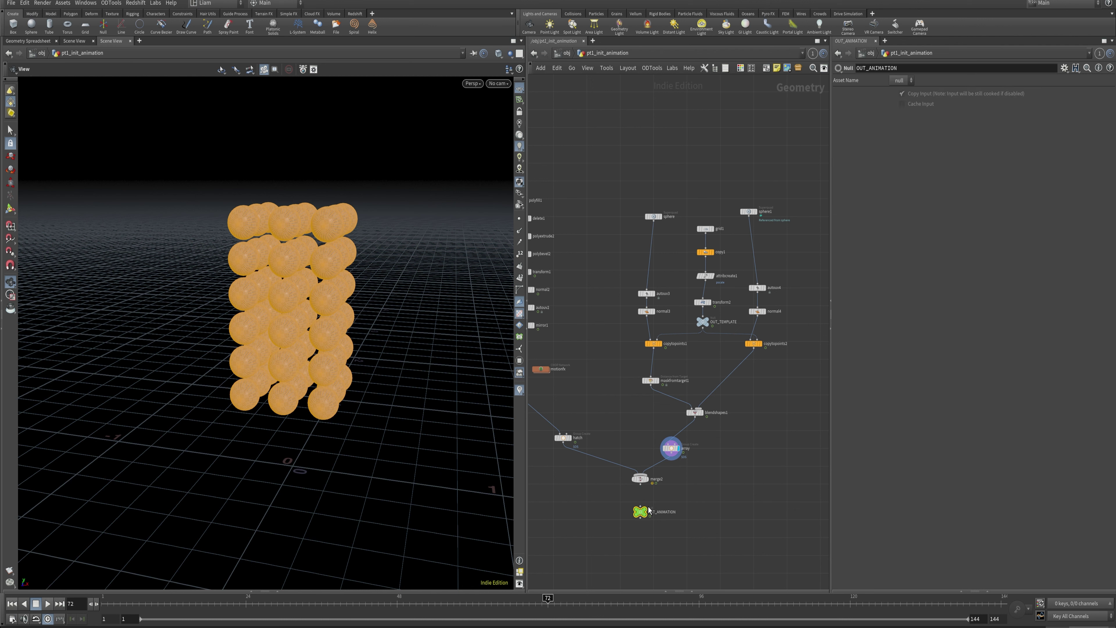
left_click(646, 509)
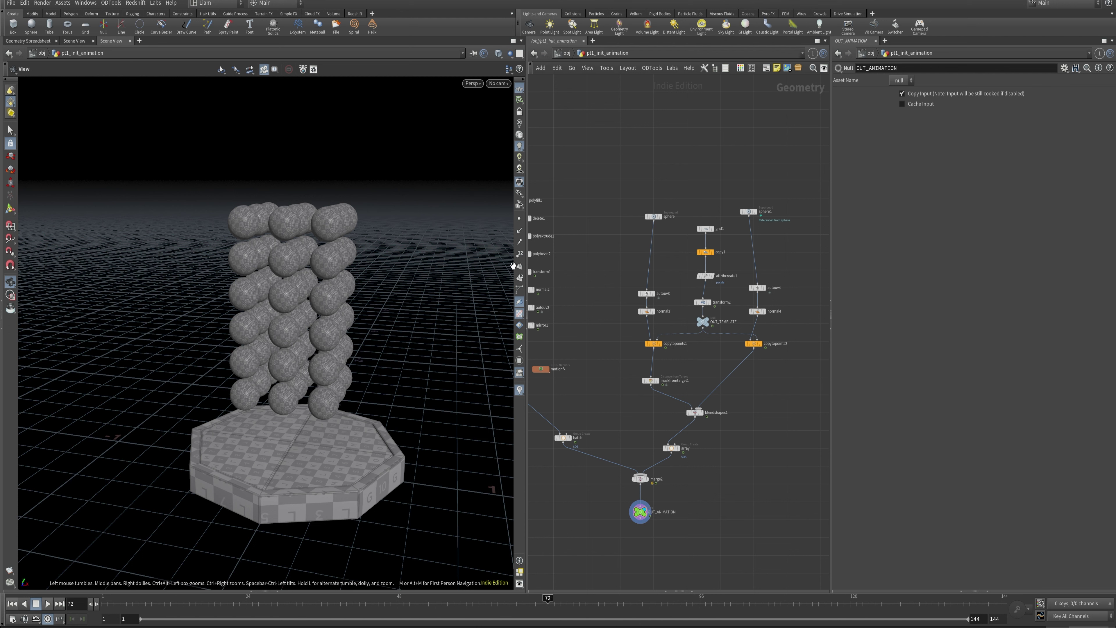
left_click(519, 232)
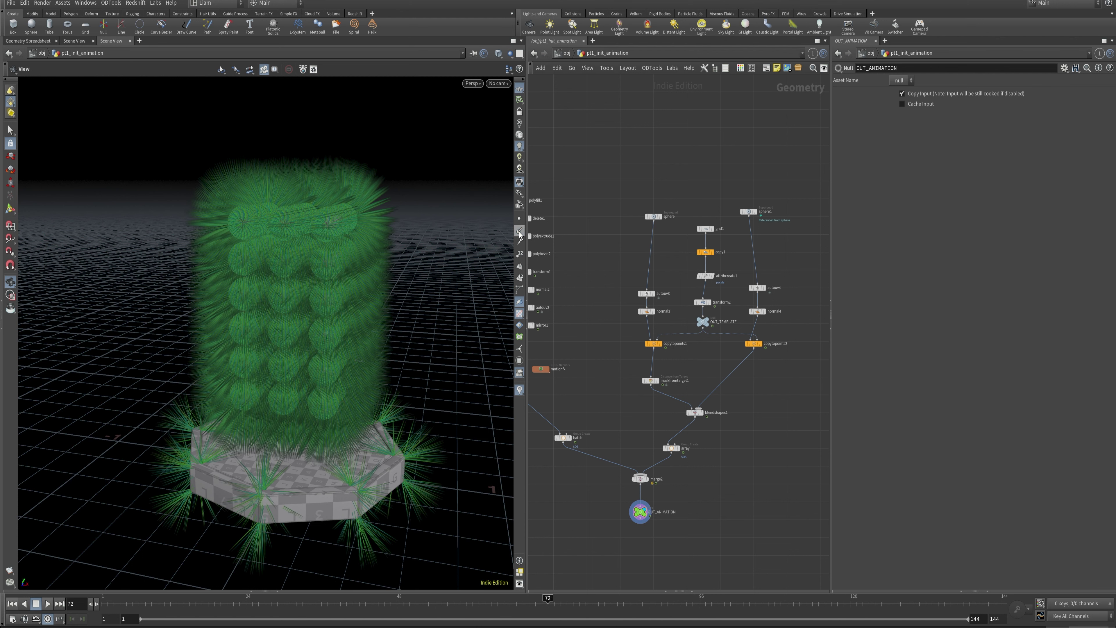
left_click(519, 233)
Step: Return to the pt2_vellumSetup network and place the Clean node directly beneath the Object Merge
left_click(617, 54)
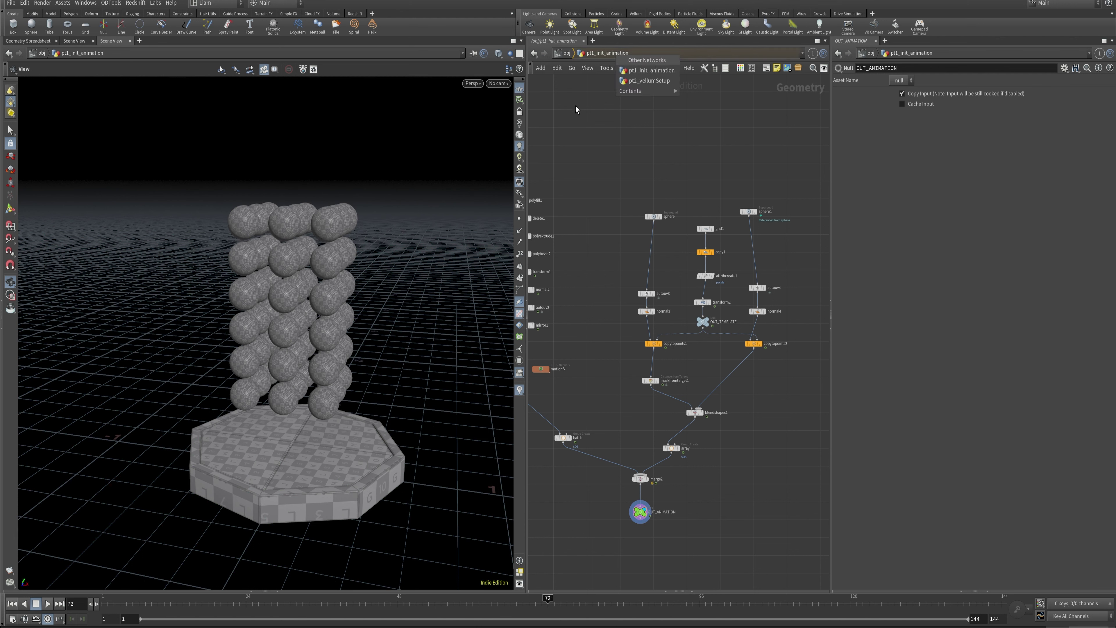
left_click(648, 81)
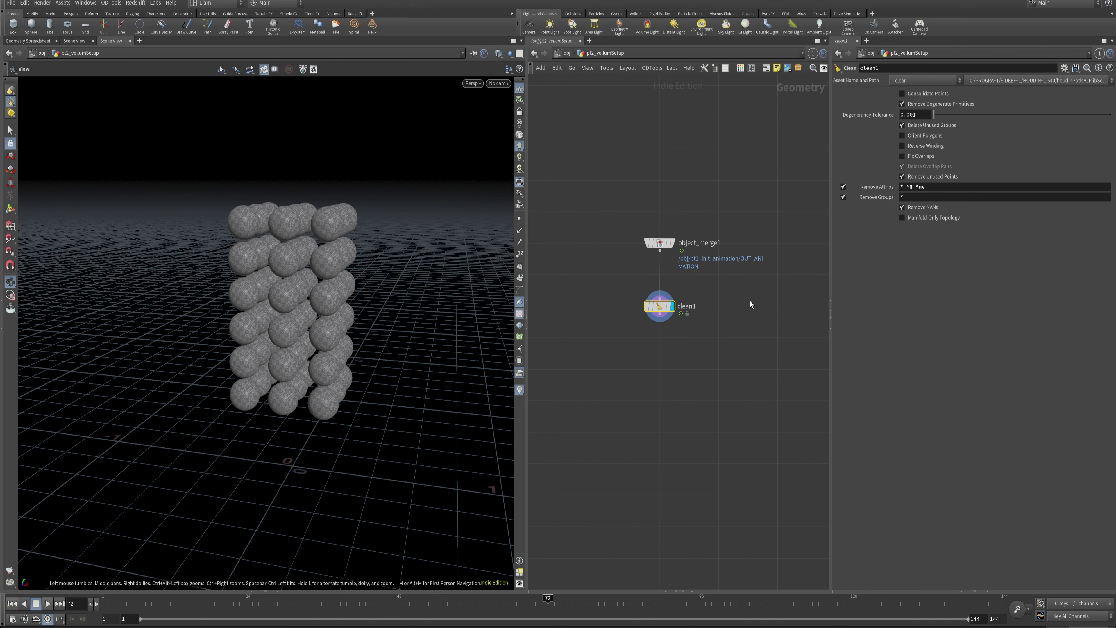
left_click_drag(663, 312, 663, 282)
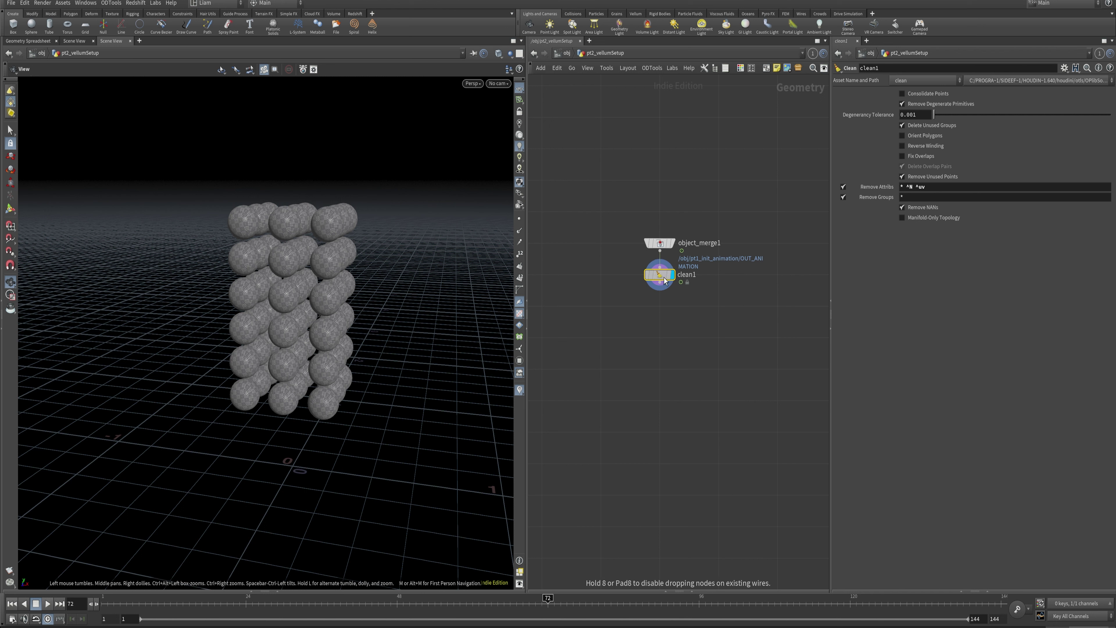
mouse_move(652, 295)
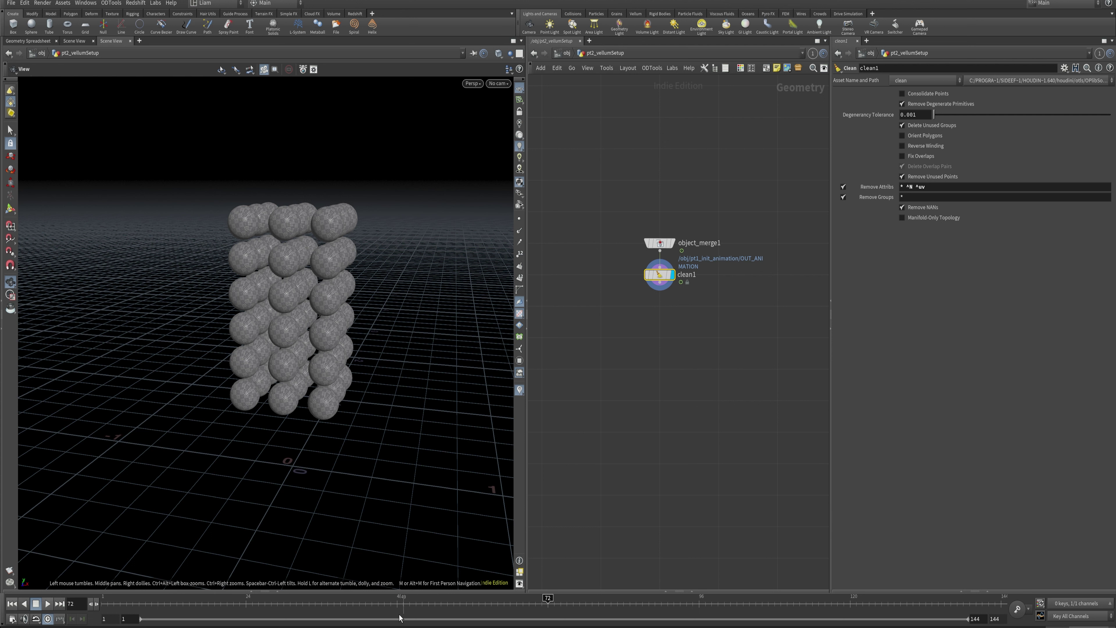
Step: Add a Time Shift node below the Clean node, wire it to the Clean output and display it
left_click_drag(417, 608, 561, 622)
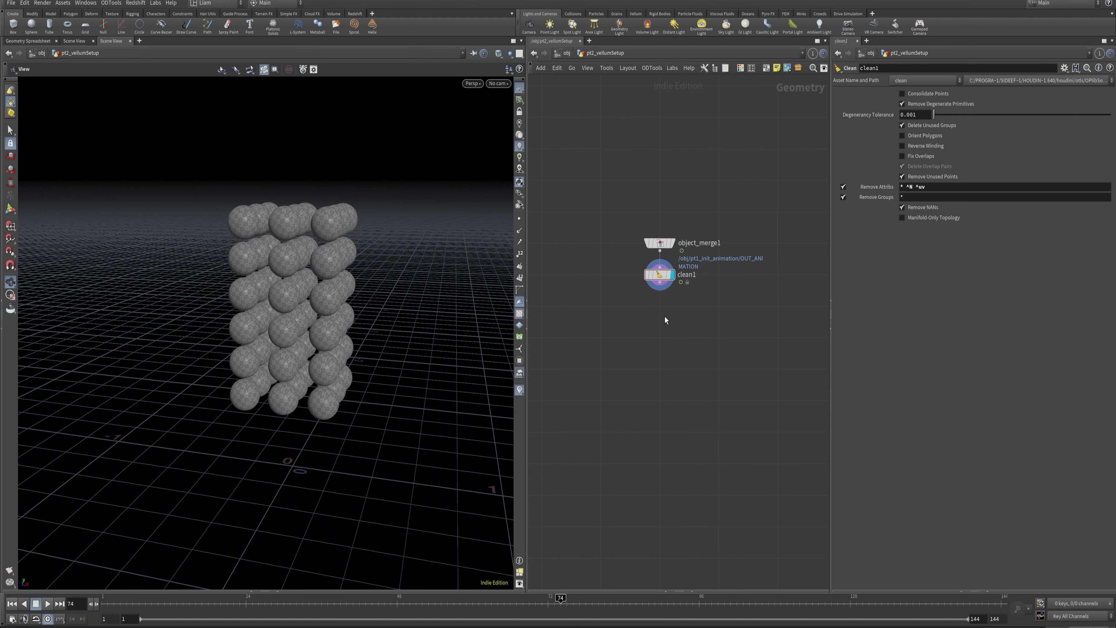
key("Tab")
type("time")
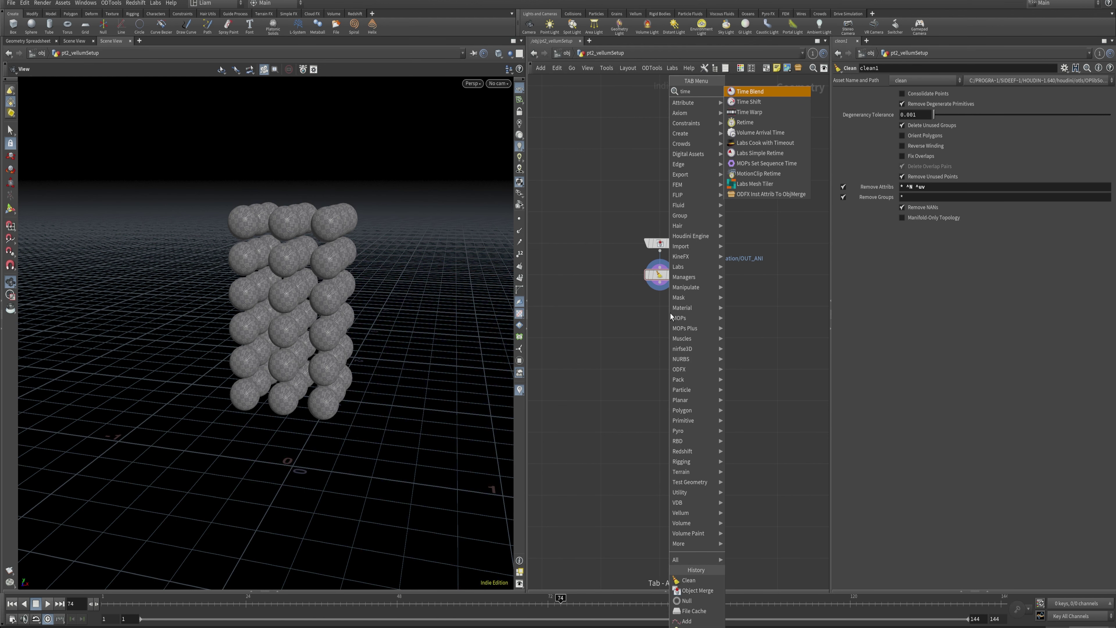
key("Down")
key("Return")
left_click(670, 313)
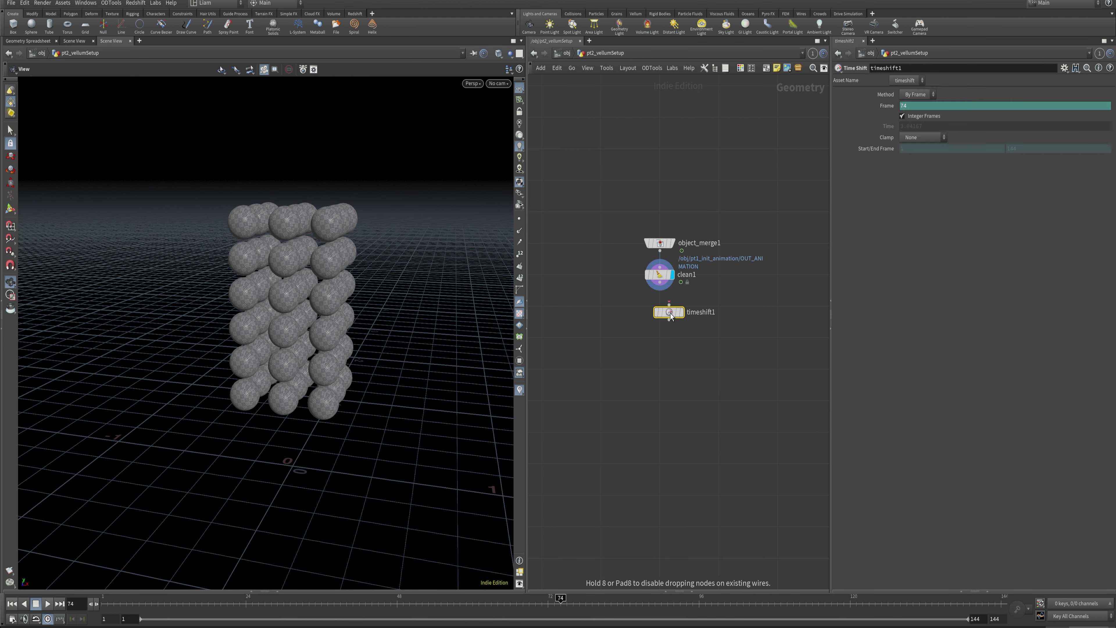
left_click_drag(675, 315, 664, 336)
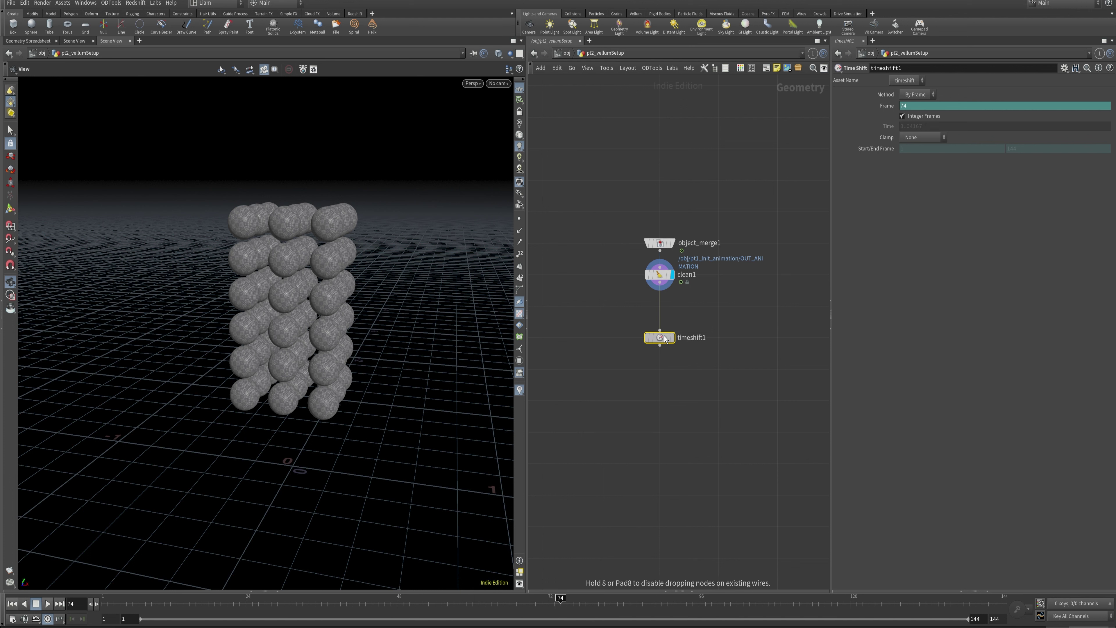
left_click(672, 337)
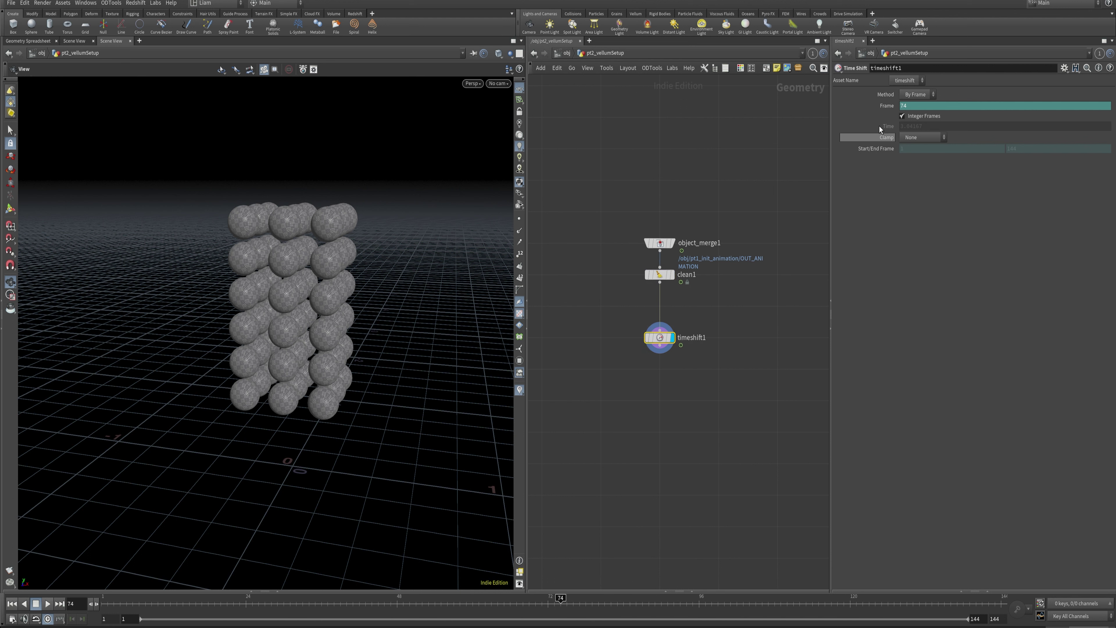
Step: Remove the Time Shift's Frame expression, set Frame to 72, and return the timeline to frame 1
left_click(880, 103, "ctrl+shift")
key("ctrl+Left")
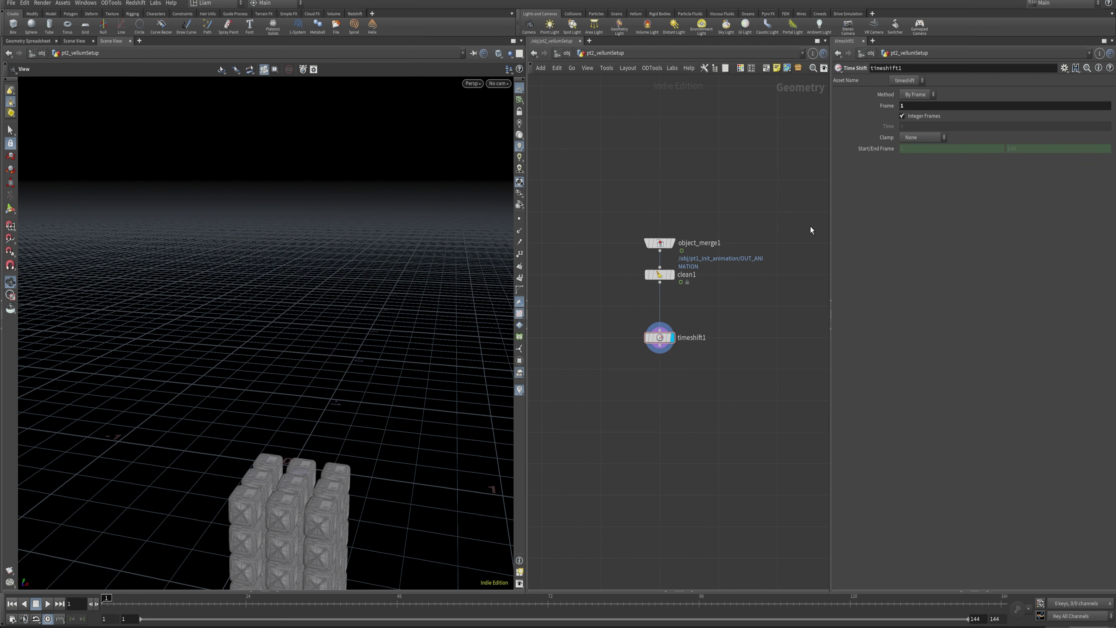
left_click(246, 603)
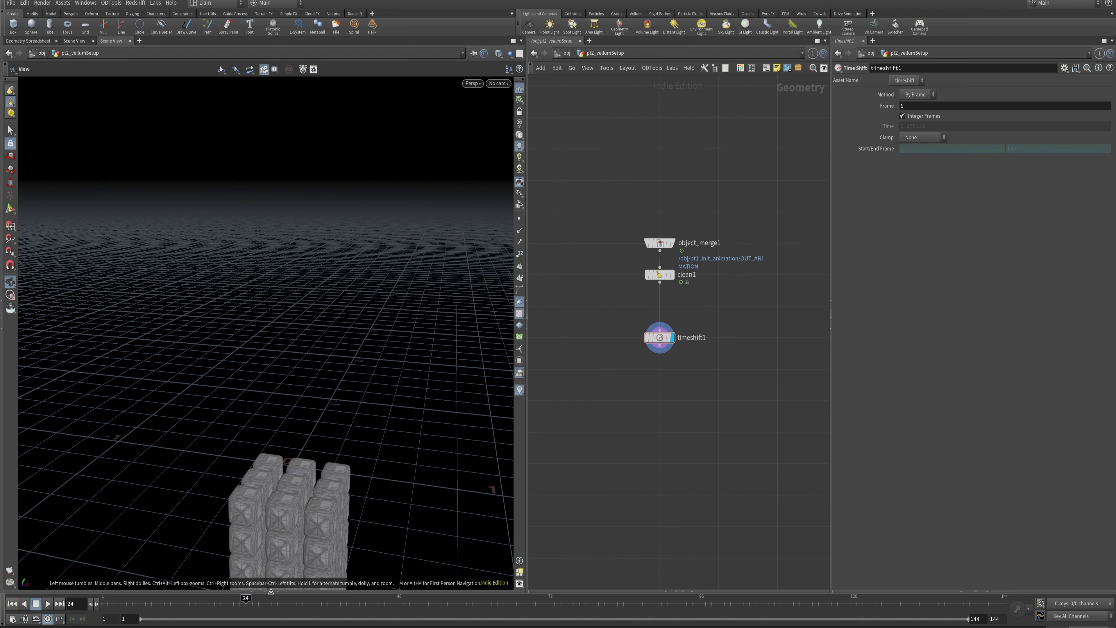
left_click(917, 107)
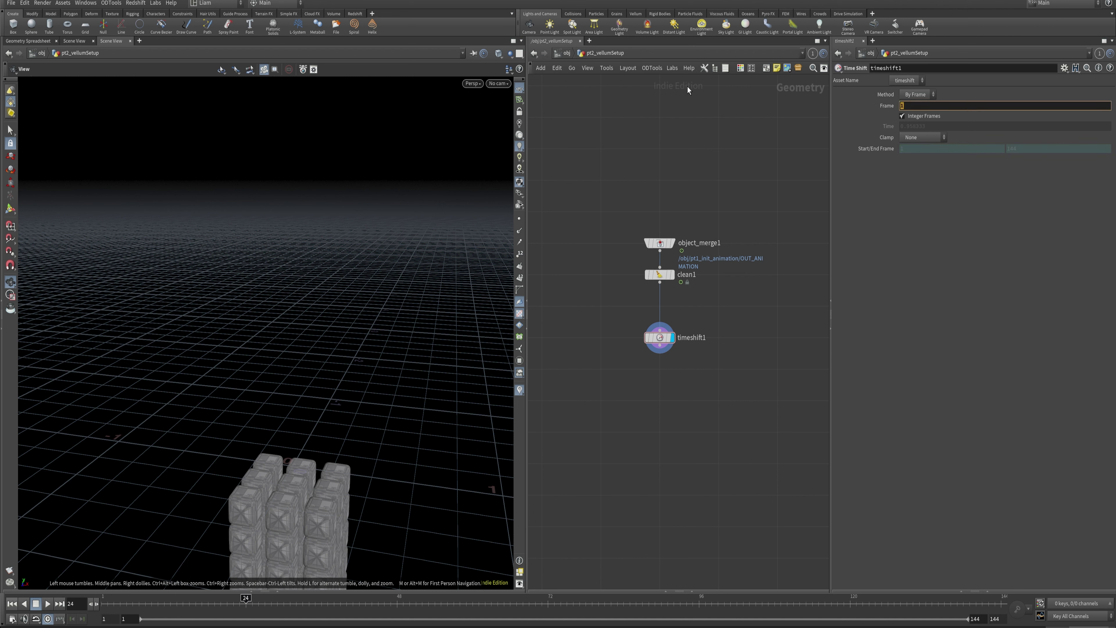
type("72")
key("Return")
left_click(12, 603)
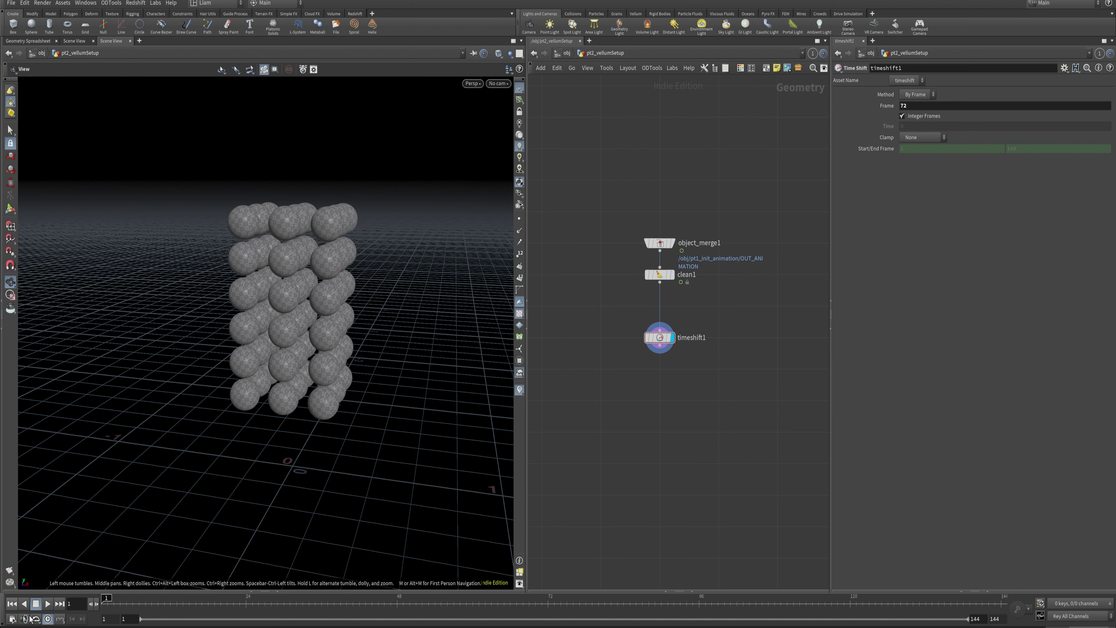
mouse_move(119, 601)
left_mouse_down()
mouse_move(196, 601)
mouse_move(106, 601)
mouse_move(239, 601)
mouse_move(106, 601)
left_mouse_up()
Step: Set the Time Shift's Frame to 1 and keyframe it at timeline frame 1
left_click(916, 106)
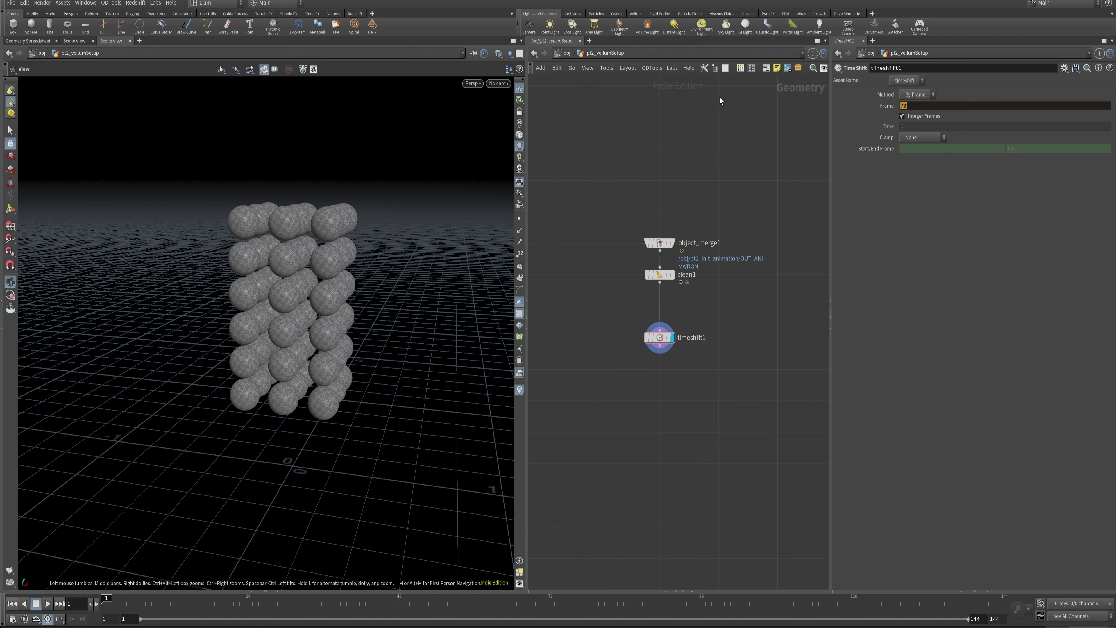
type("1")
key("Return")
left_click(894, 106, "alt")
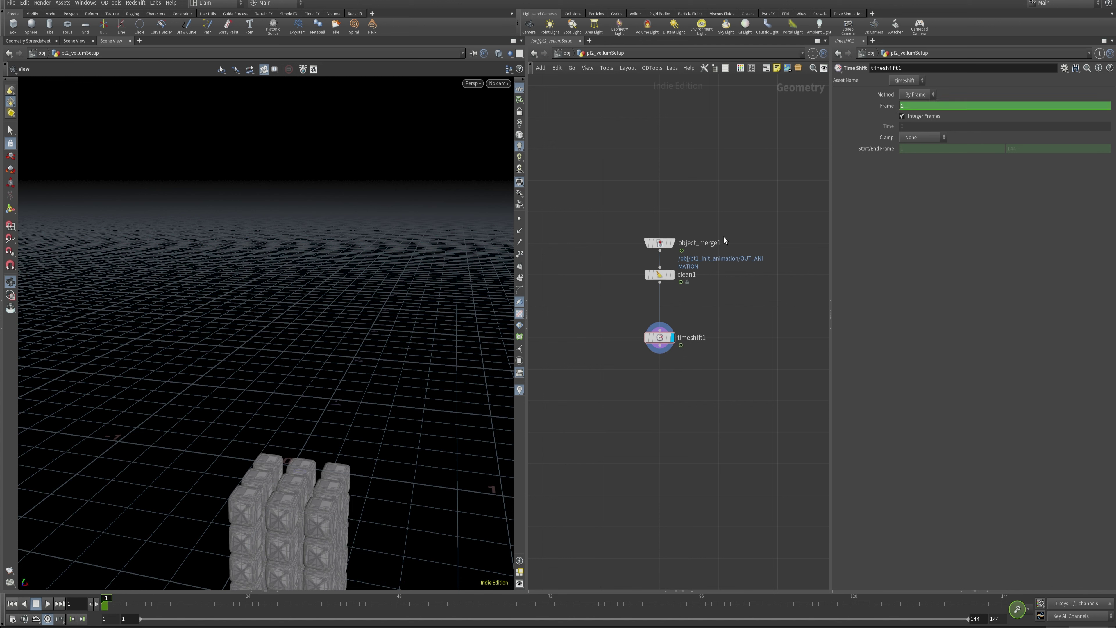
Step: Keyframe the Time Shift's Frame at 72 on timeline frame 24, and preview the retimed animation from the start
left_click_drag(335, 601, 246, 600)
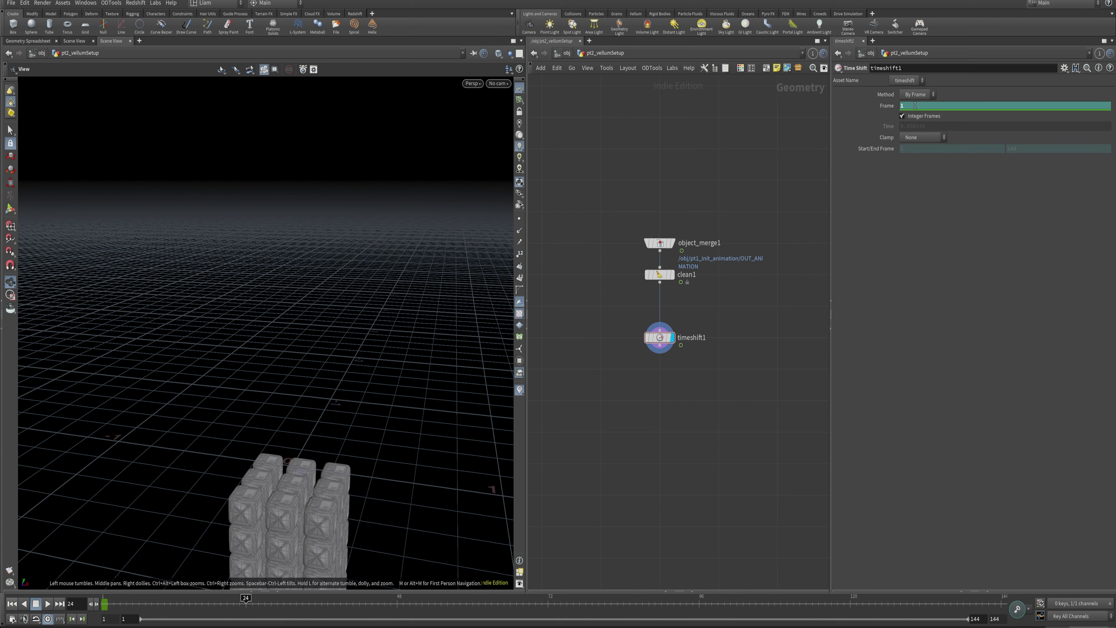
type("72")
key("Return")
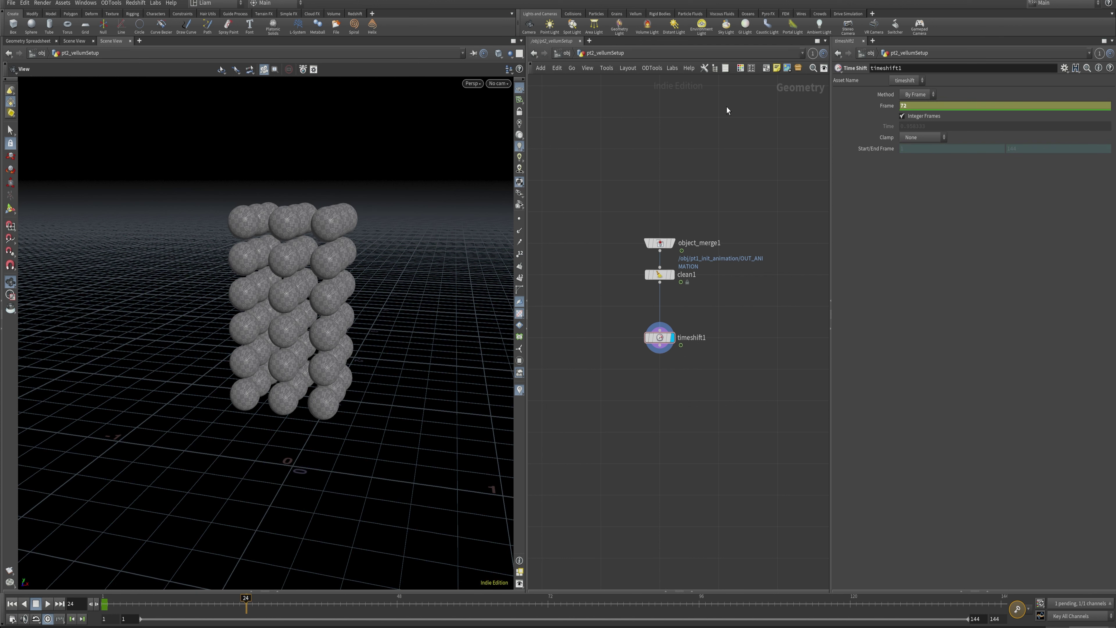
left_click(883, 108, "alt")
left_click(65, 617)
key("Up")
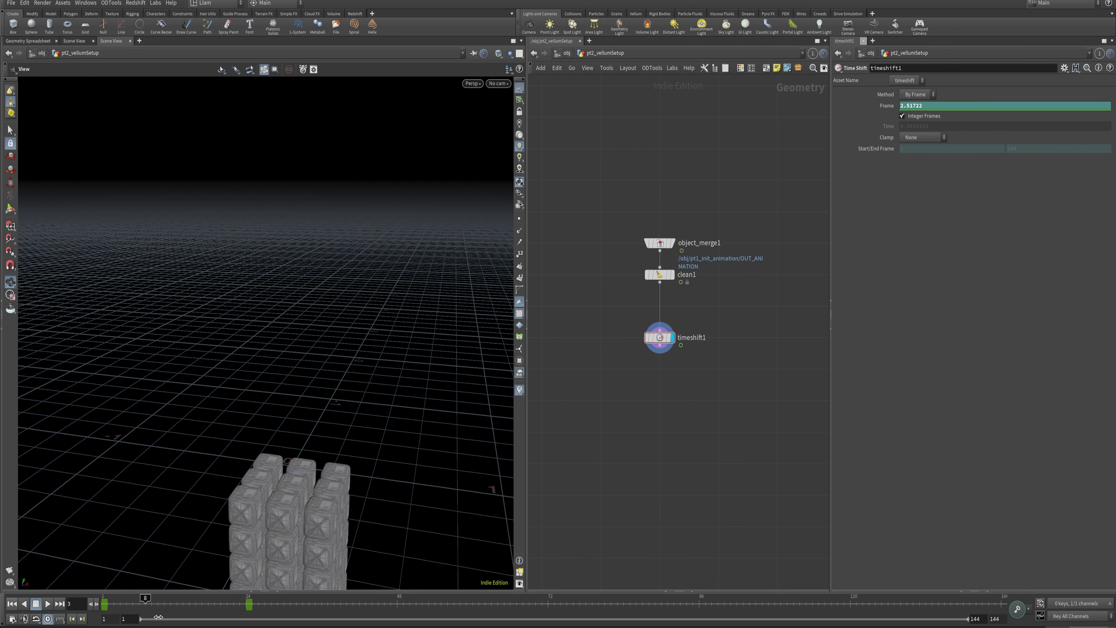
key("ctrl+Up")
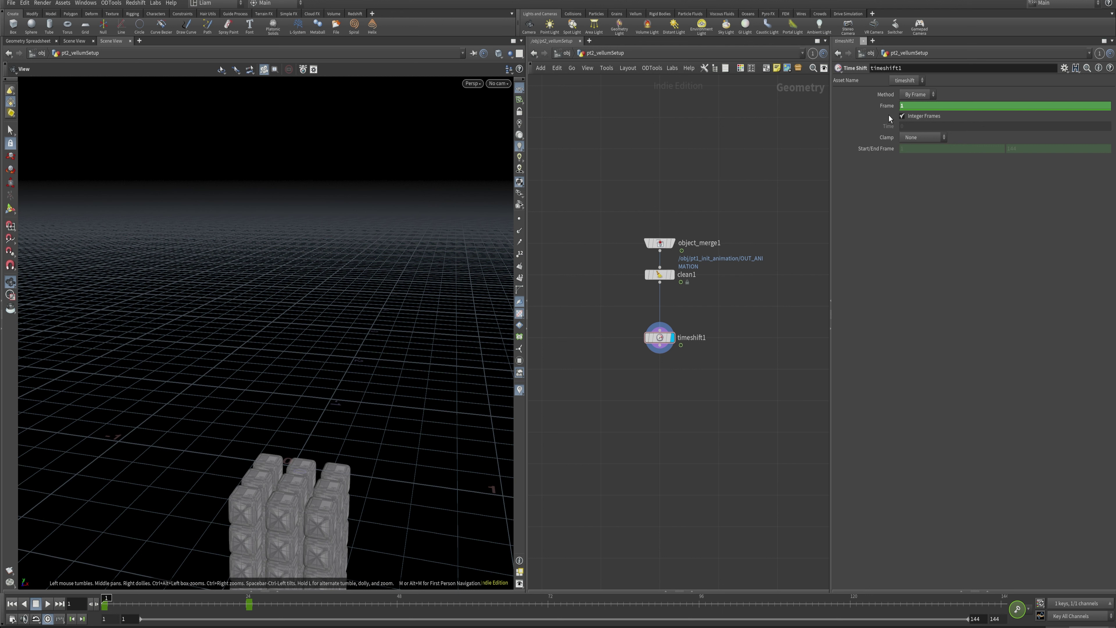
Step: Delete the keyframes on the Time Shift's Frame, set it to a constant 72, and check it along the timeline
left_click(885, 106, "ctrl+shift")
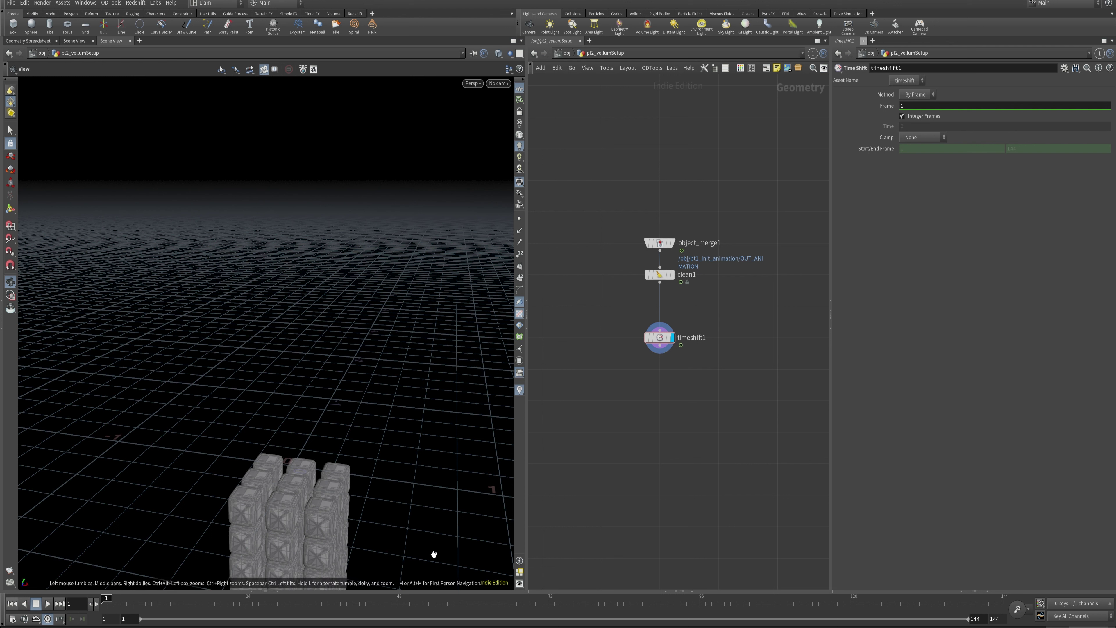
left_click(921, 105)
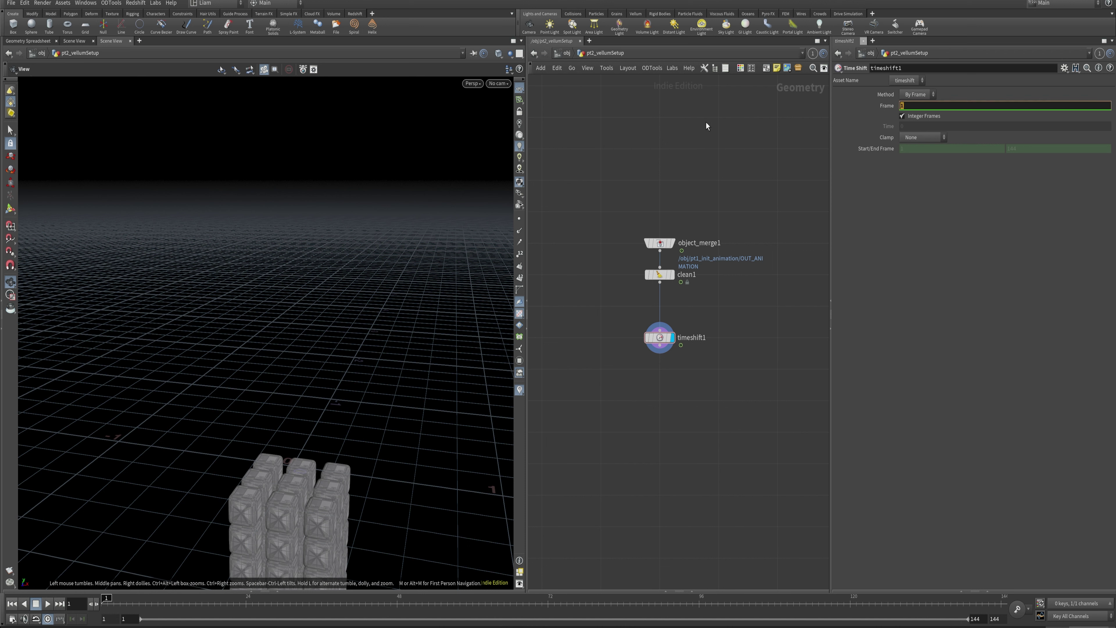
type("72")
key("Return")
left_click_drag(143, 609, 363, 611)
key("ctrl+Up")
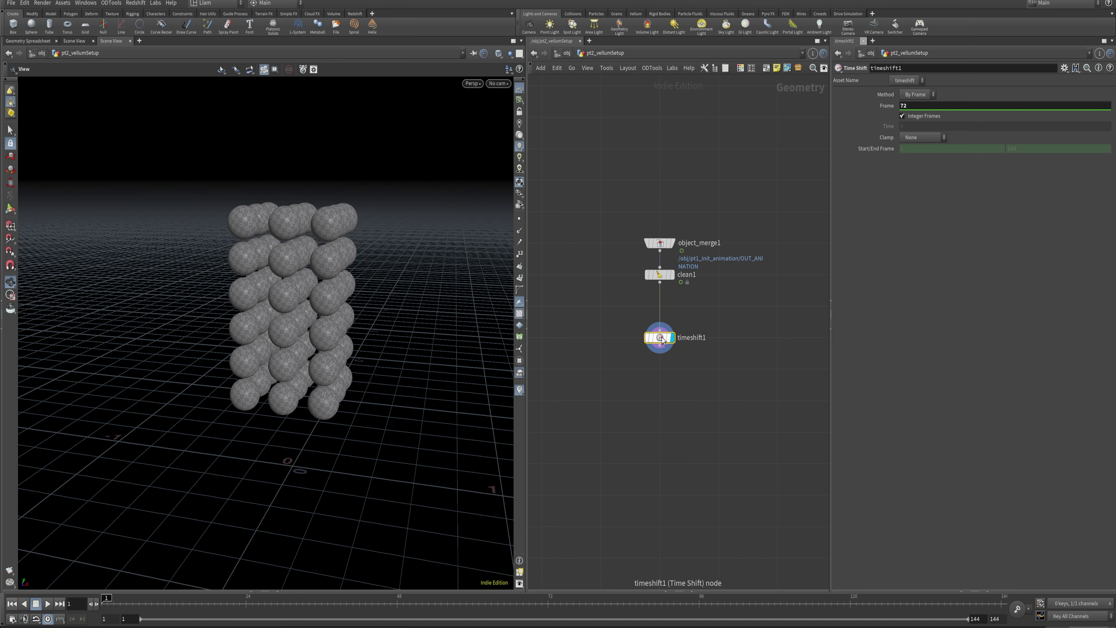
Step: Move the Time Shift directly under the Clean node, and set Clamp to Both with start and end frames of 72
left_click_drag(659, 337, 659, 306)
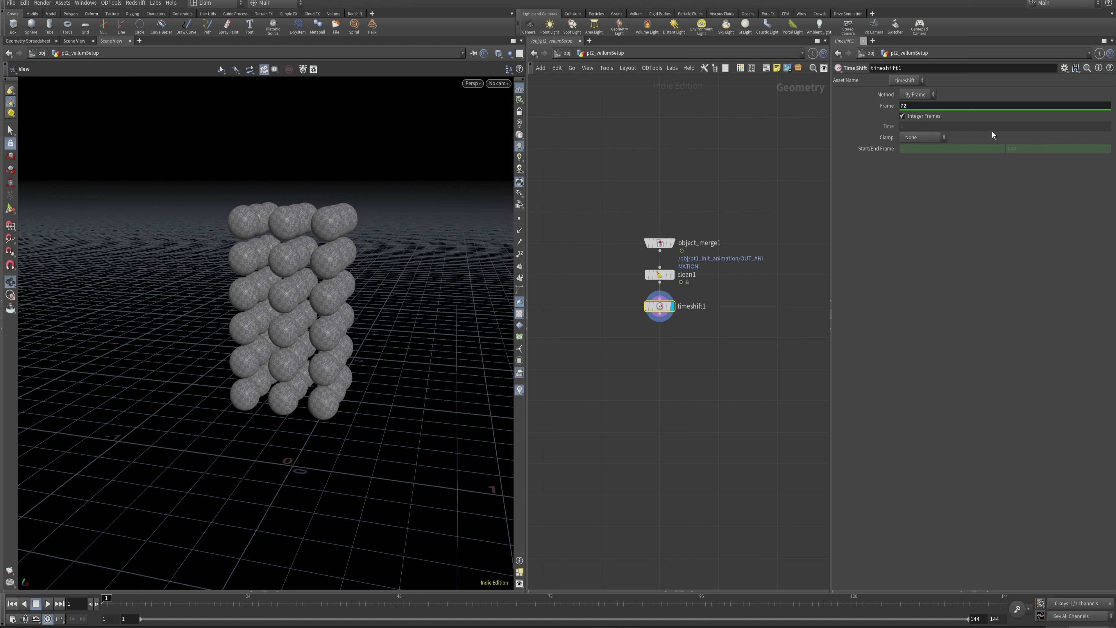
left_click(922, 138)
left_click(908, 178)
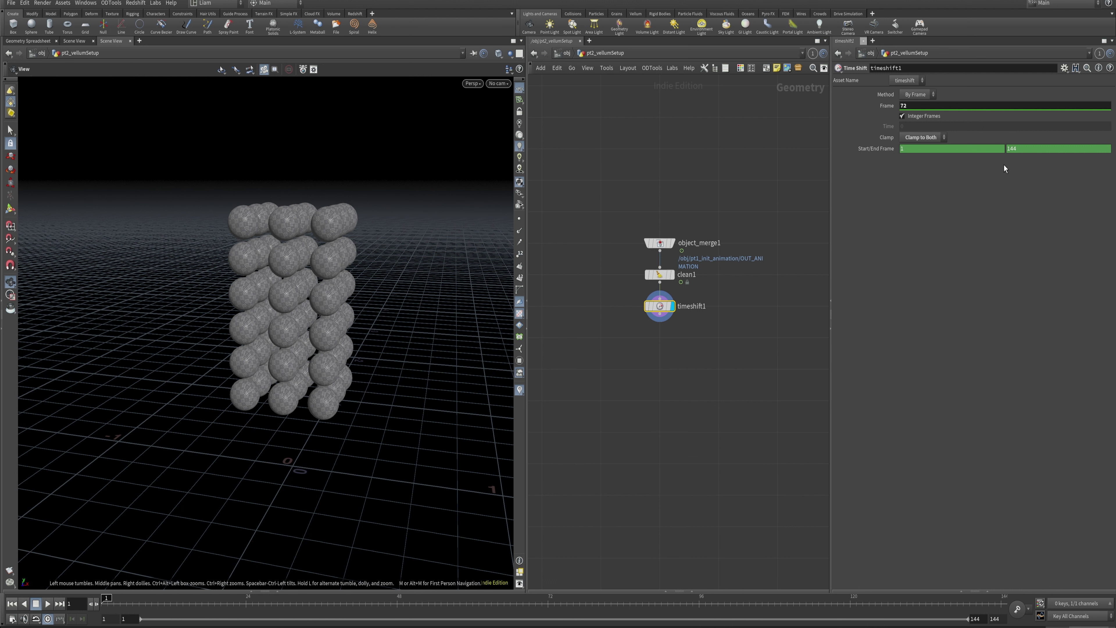
middle_click(871, 147, "ctrl")
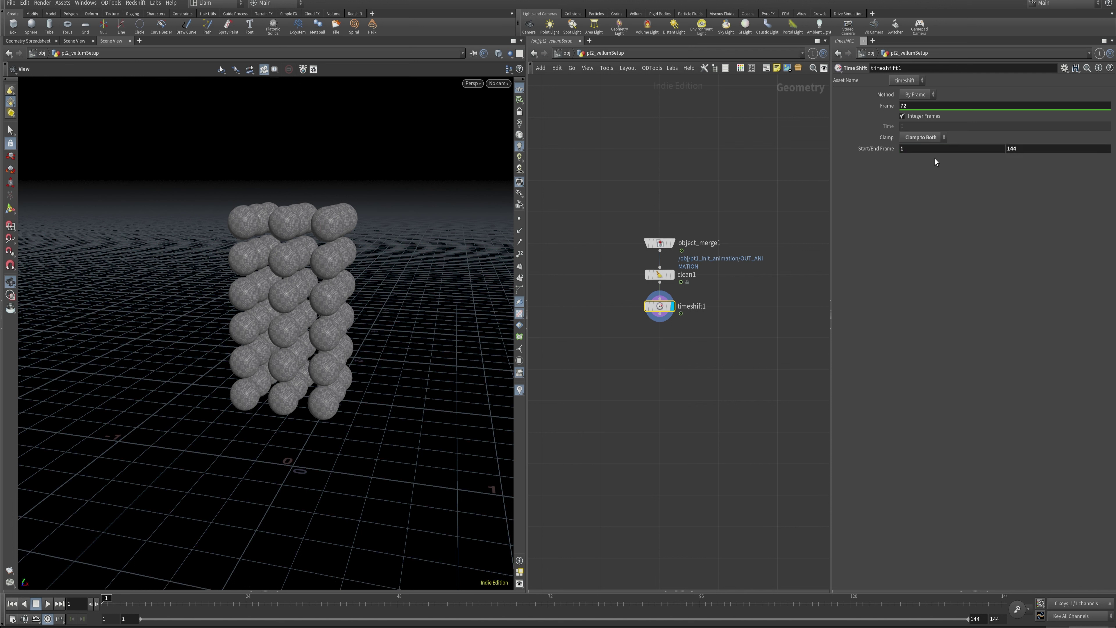
type("72")
key("Tab")
type("72")
key("Return")
left_click_drag(435, 598, 547, 597)
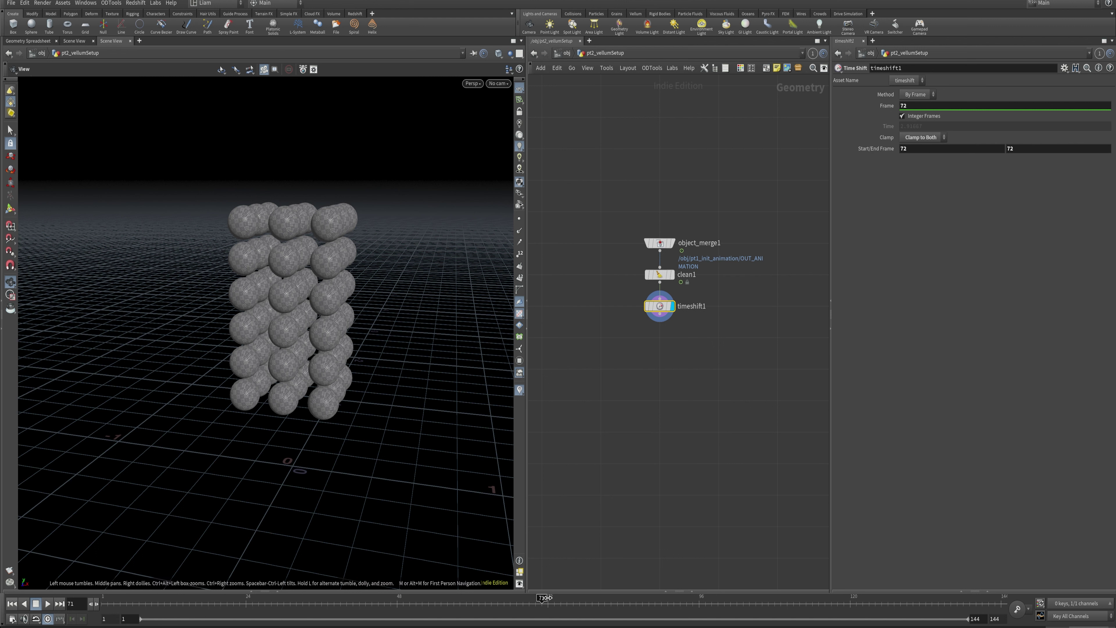
left_click(12, 603)
Step: Rename the Time Shift node to freeze
double_click(703, 313)
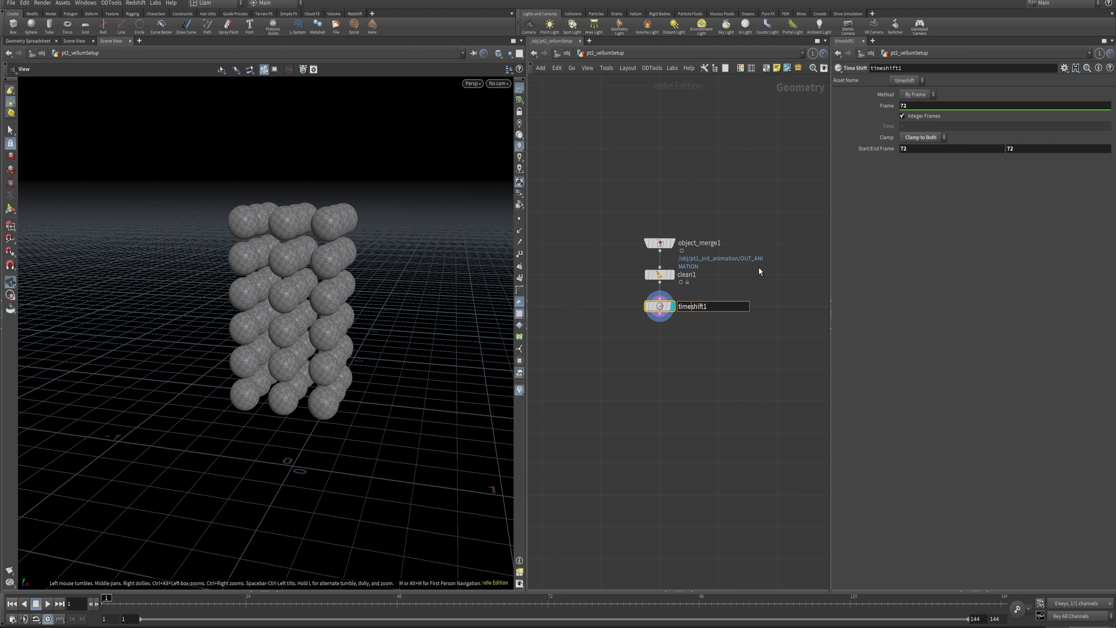
type("freeze")
key("Return")
Step: Rename the Object Merge node to IN_ARRAY_ANIMATION and colour it green
double_click(718, 242)
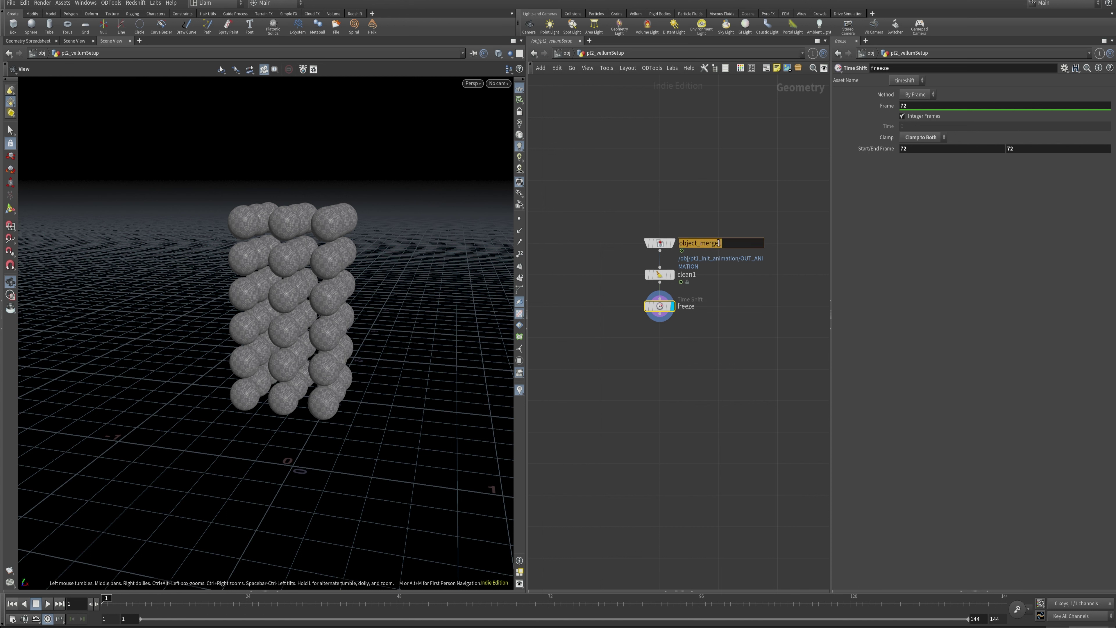
type("IN_ARRAY_ANIMATION")
key("Return")
left_click(659, 242)
key("c")
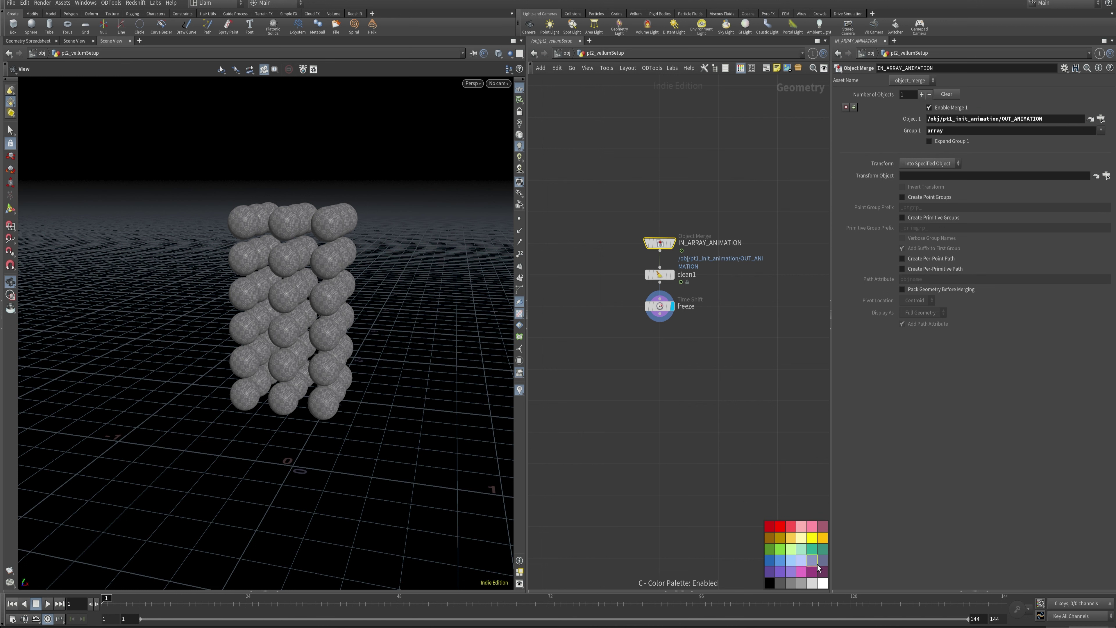
left_click(782, 549)
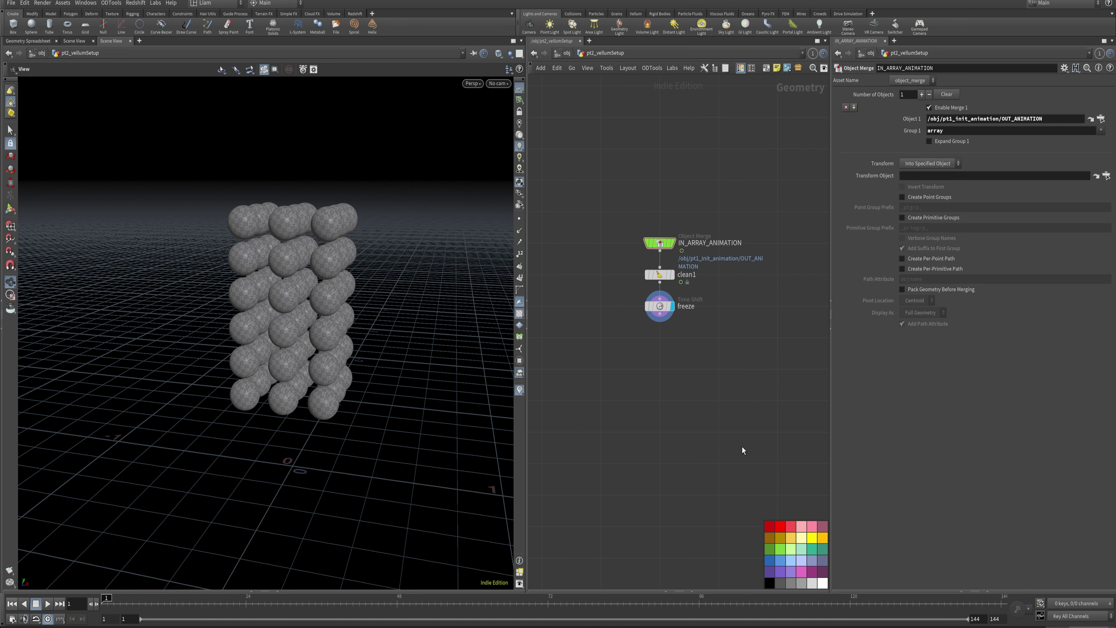
key("c")
Step: Add a Vellum Configure Balloon setup and connect its cloth and pressure constraint nodes below the freeze node
middle_click_drag(750, 322, 701, 275)
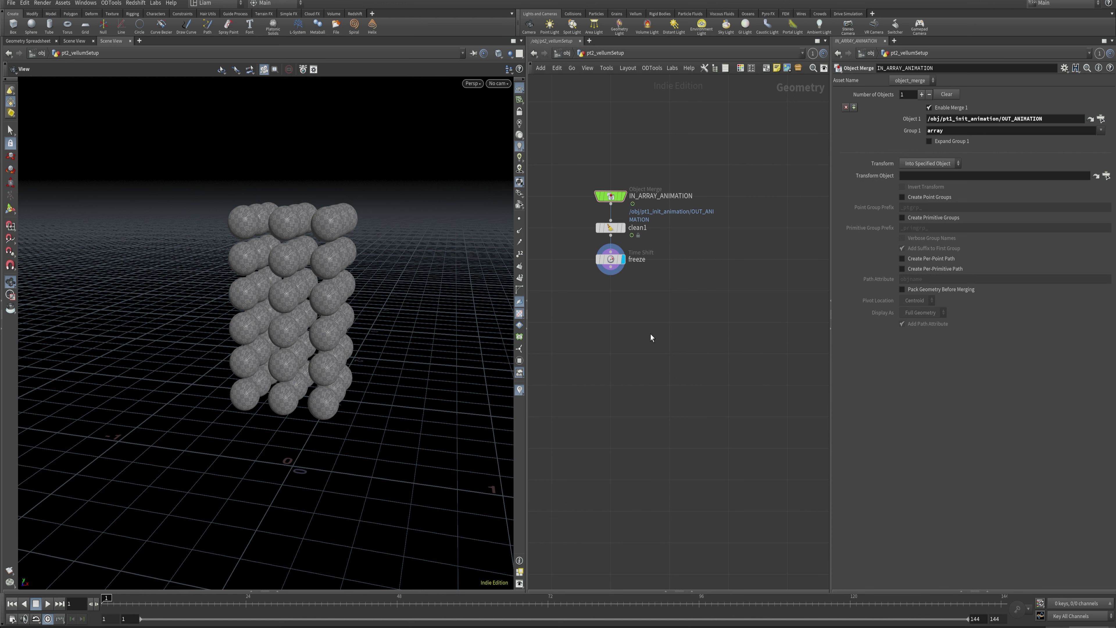
key("Tab")
mouse_move(646, 327)
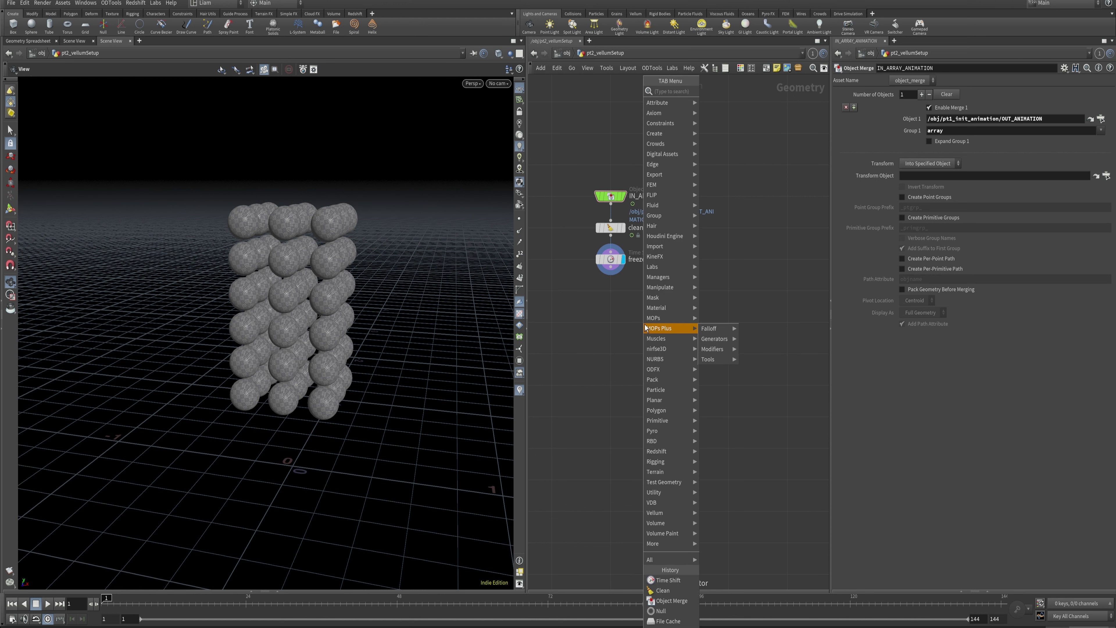
type("vell")
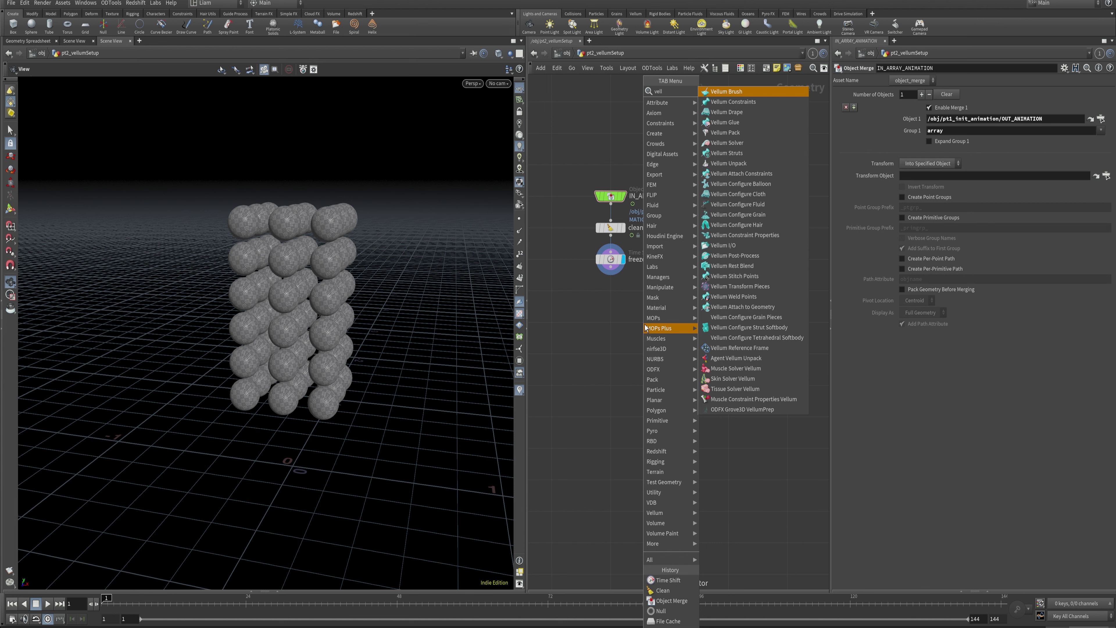
type("b")
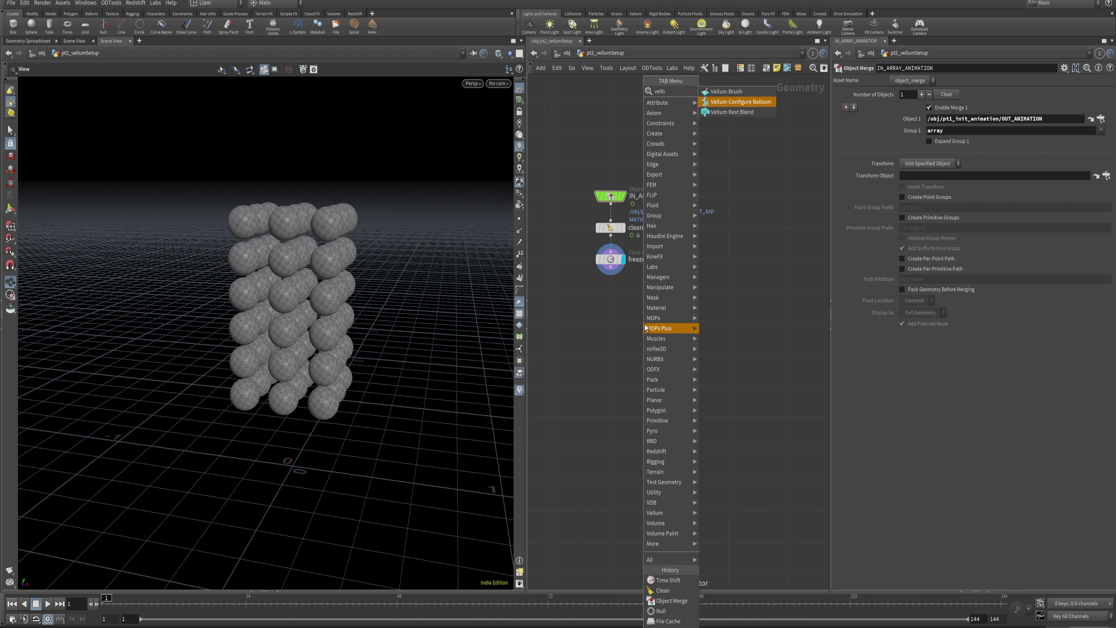
key("Return")
left_click(641, 320)
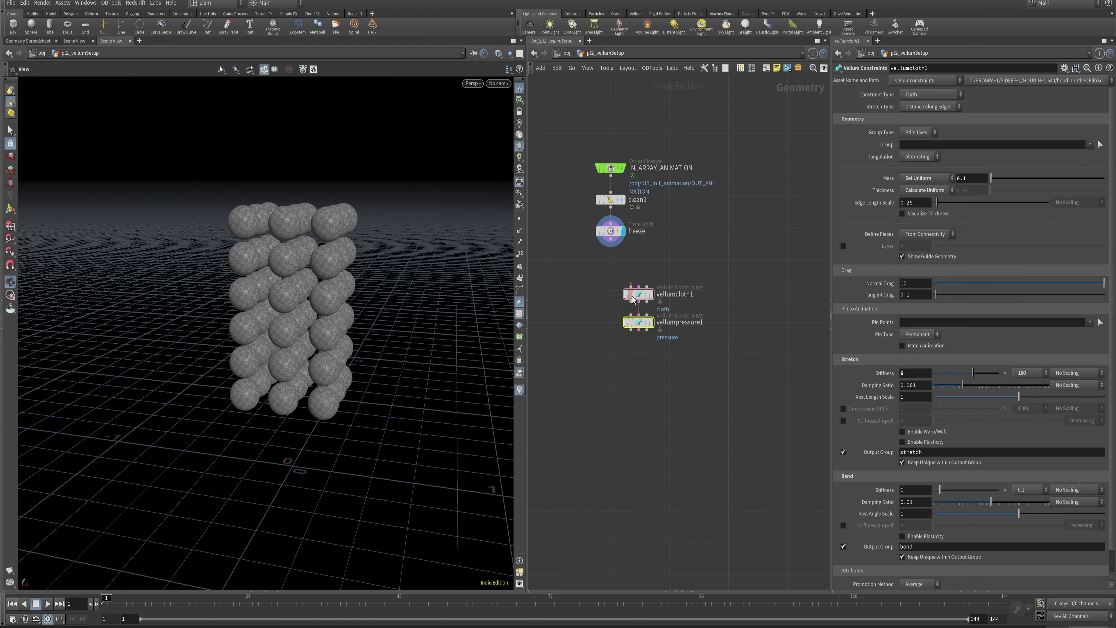
left_click_drag(710, 344, 629, 273)
middle_click_drag(710, 271, 730, 292)
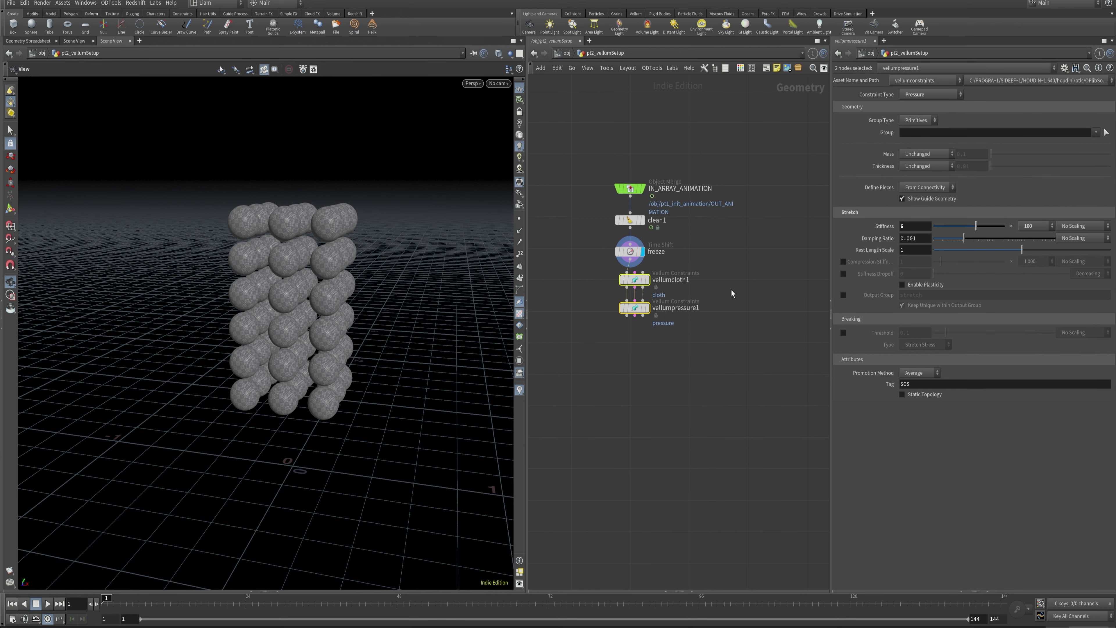
left_click_drag(639, 288, 638, 288)
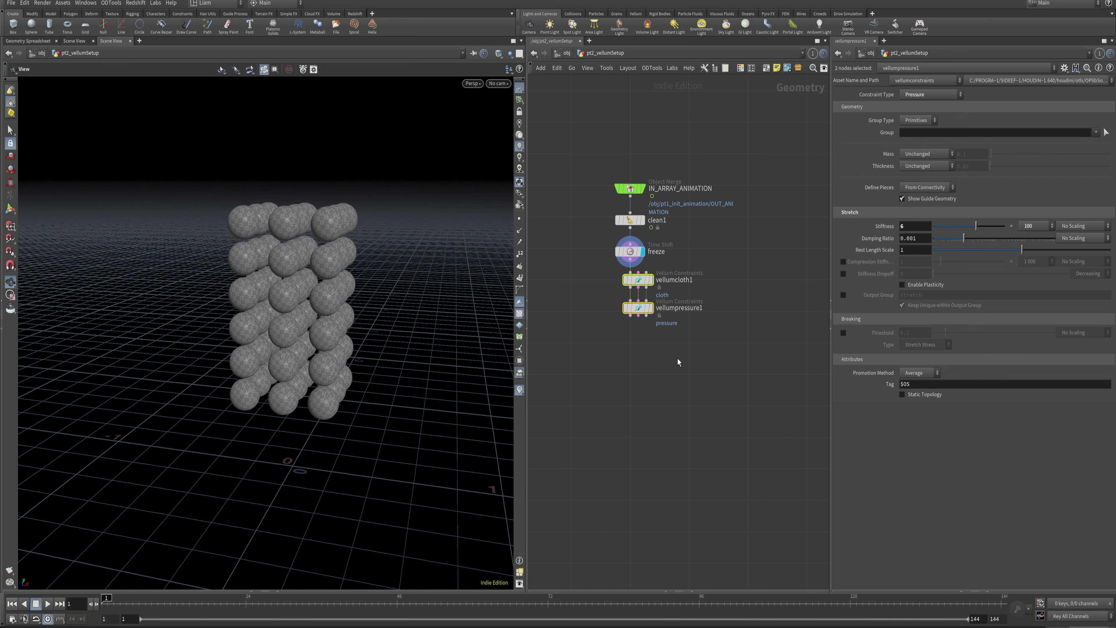
Step: Add a Vellum Solver below vellumpressure1 and make it the displayed node
key("Tab")
type("solve")
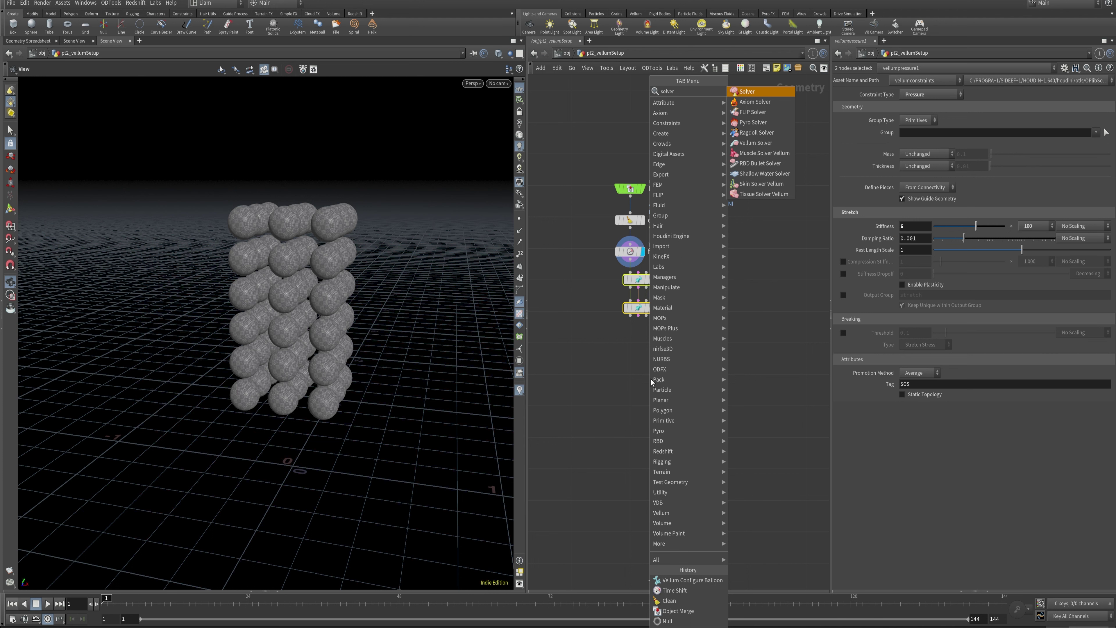
key("Escape")
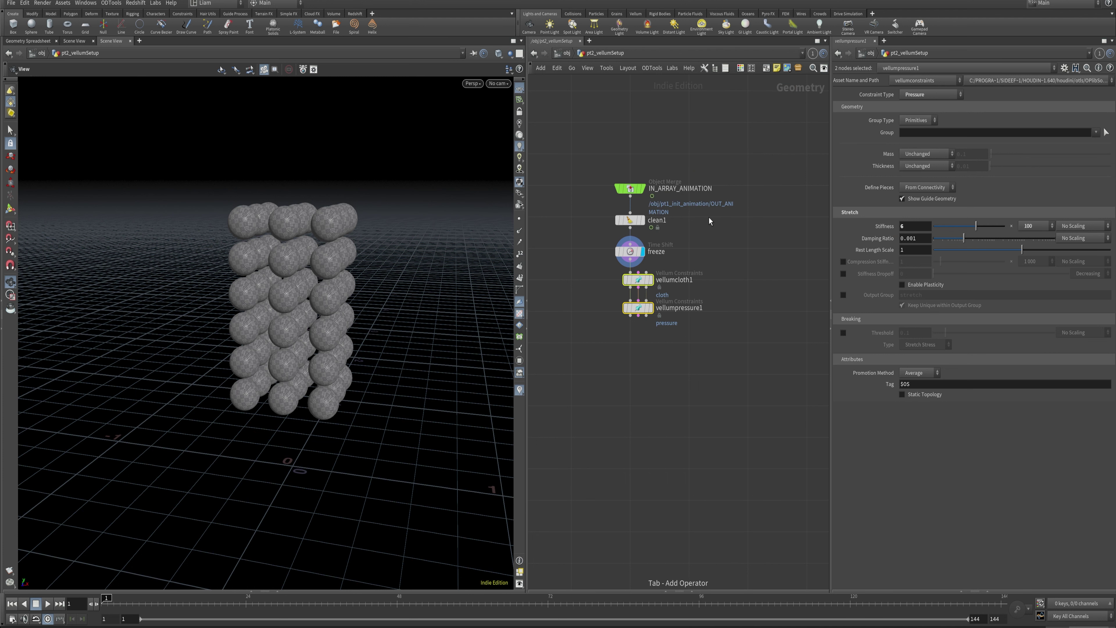
left_click(663, 346)
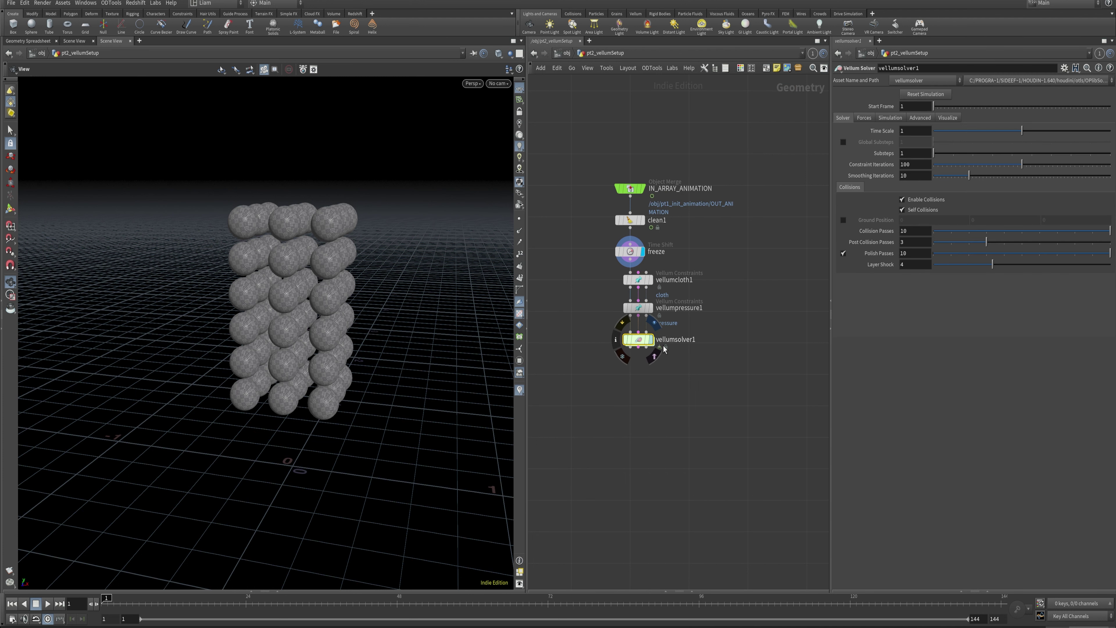
key("r")
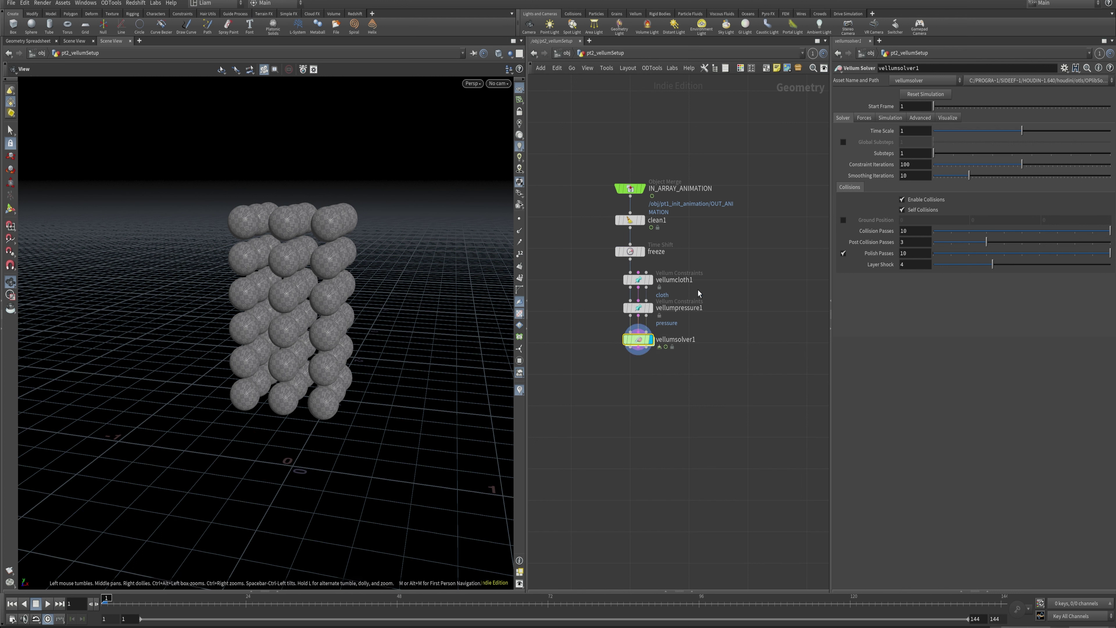
Step: Review the cloth and pressure constraint nodes, and bypass vellumpressure1
left_click(638, 279)
left_click(638, 308)
left_click(640, 280)
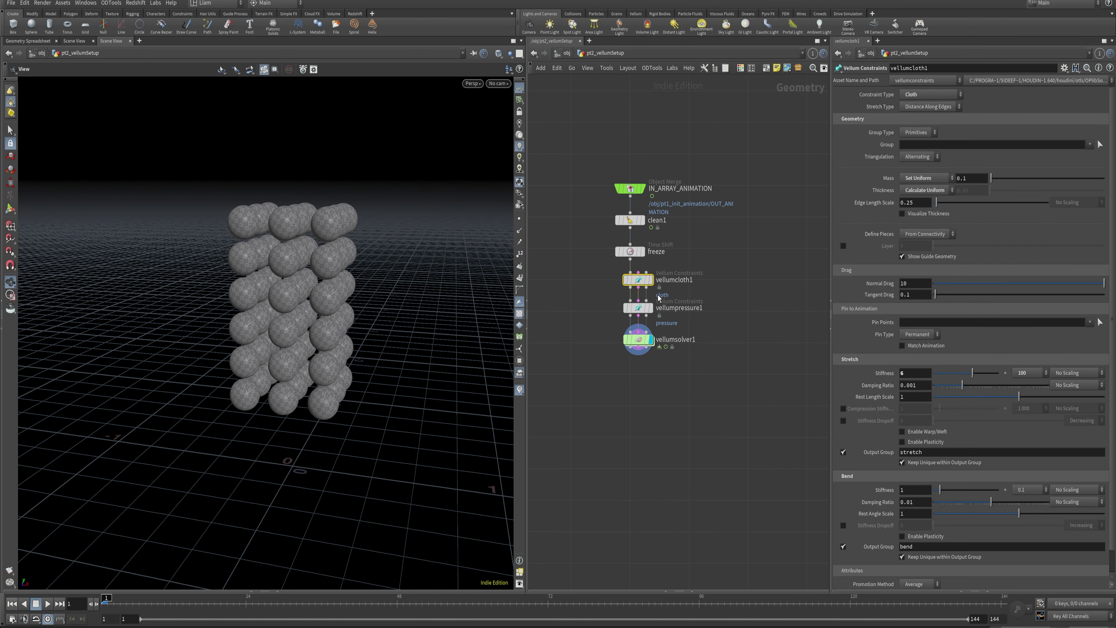
left_click(625, 308)
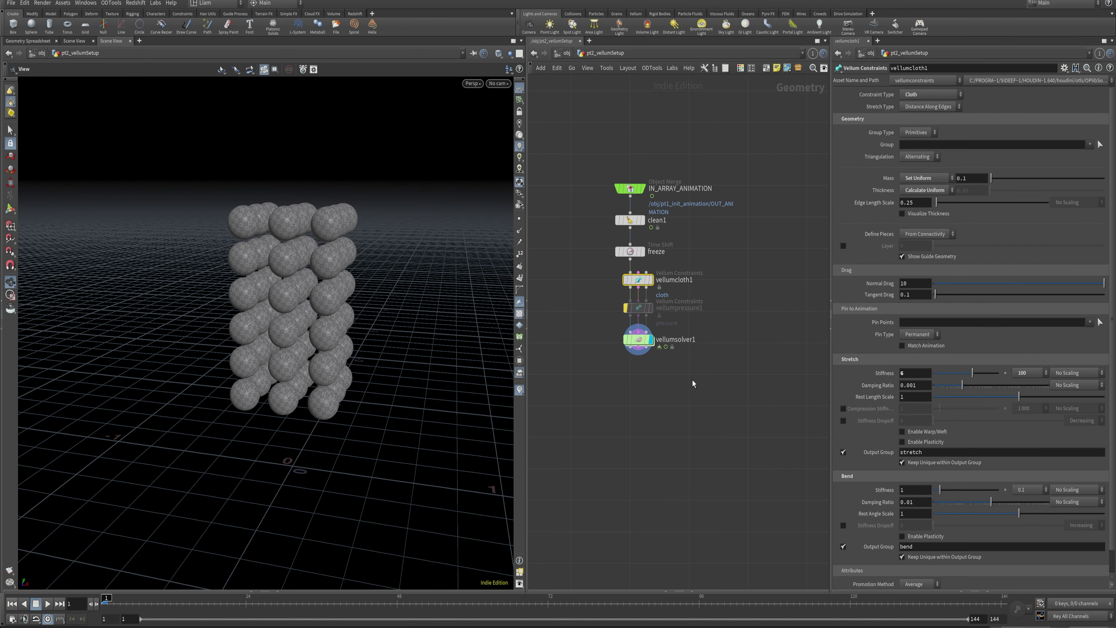
Step: Select the Vellum Solver, play its simulation for a few frames, and return to the start
left_click(638, 340)
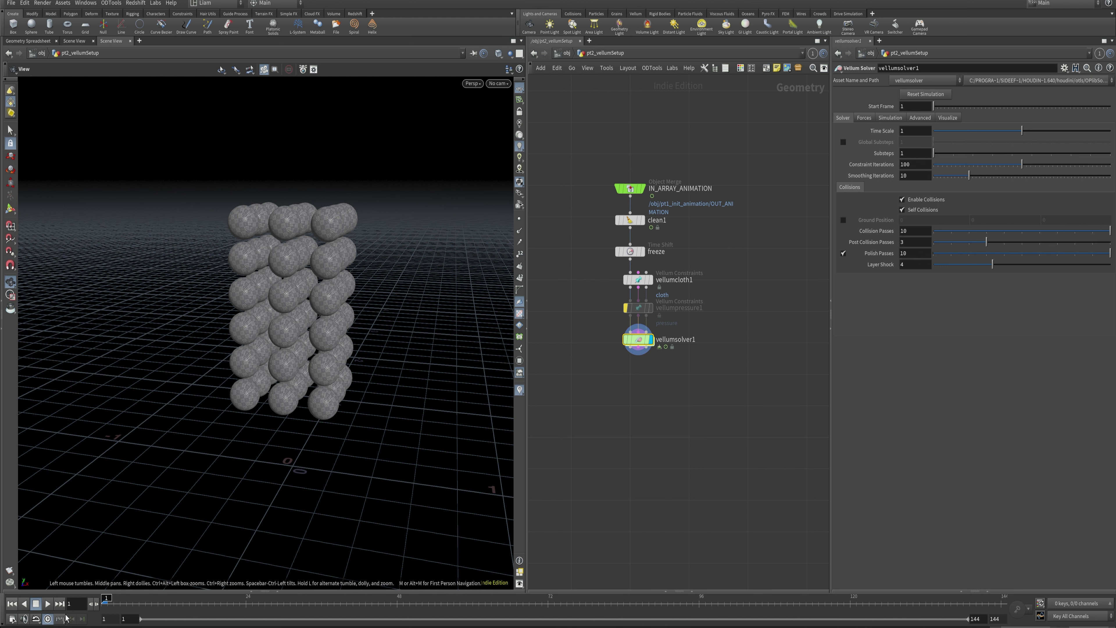
left_click(47, 604)
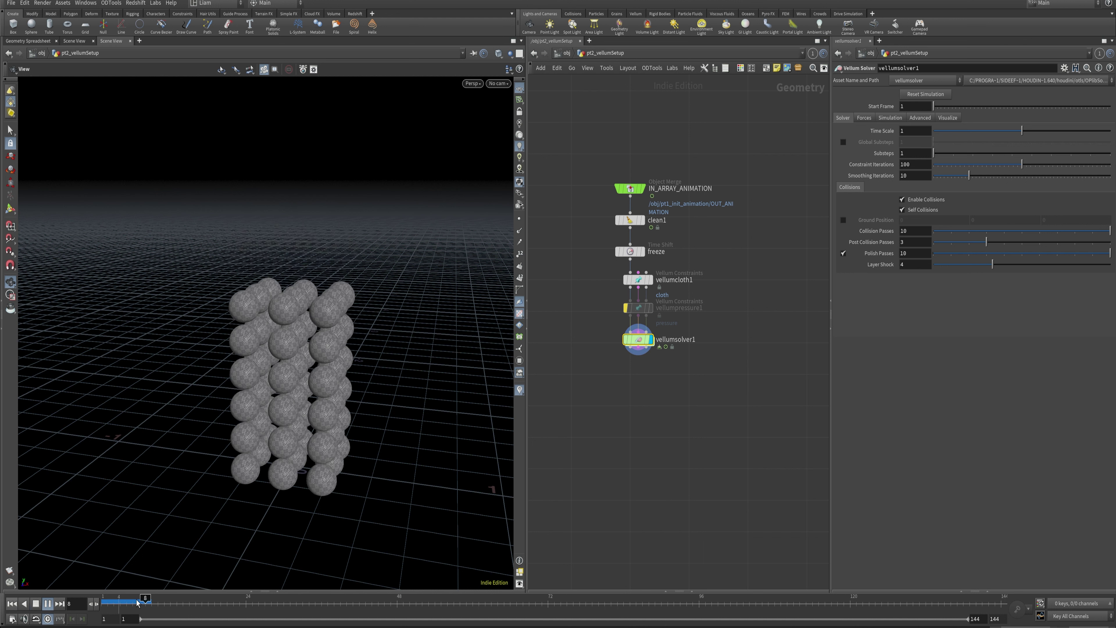
left_click(36, 603)
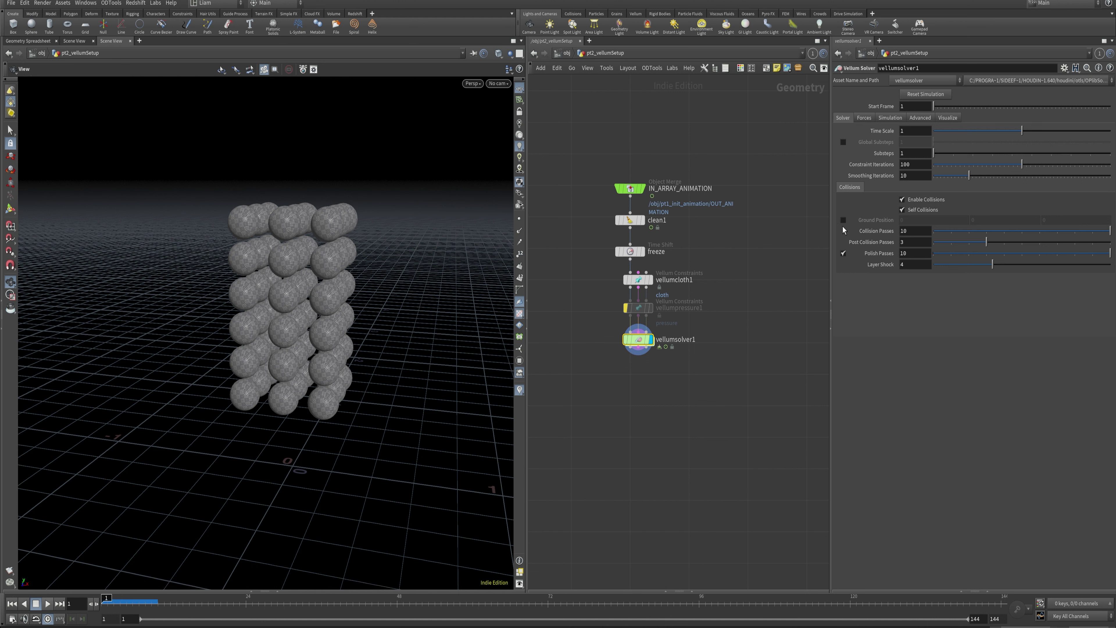
Step: Enable the Vellum Solver's Ground Position at 0, 0, 0, and preview the spheres falling onto it
left_click(843, 220)
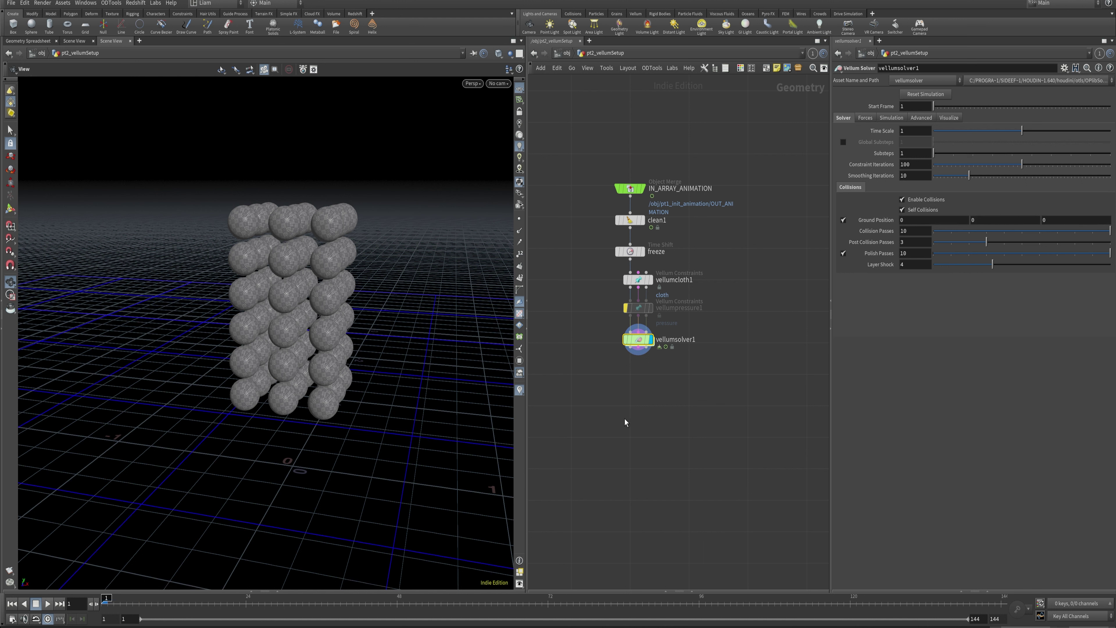
left_click(48, 604)
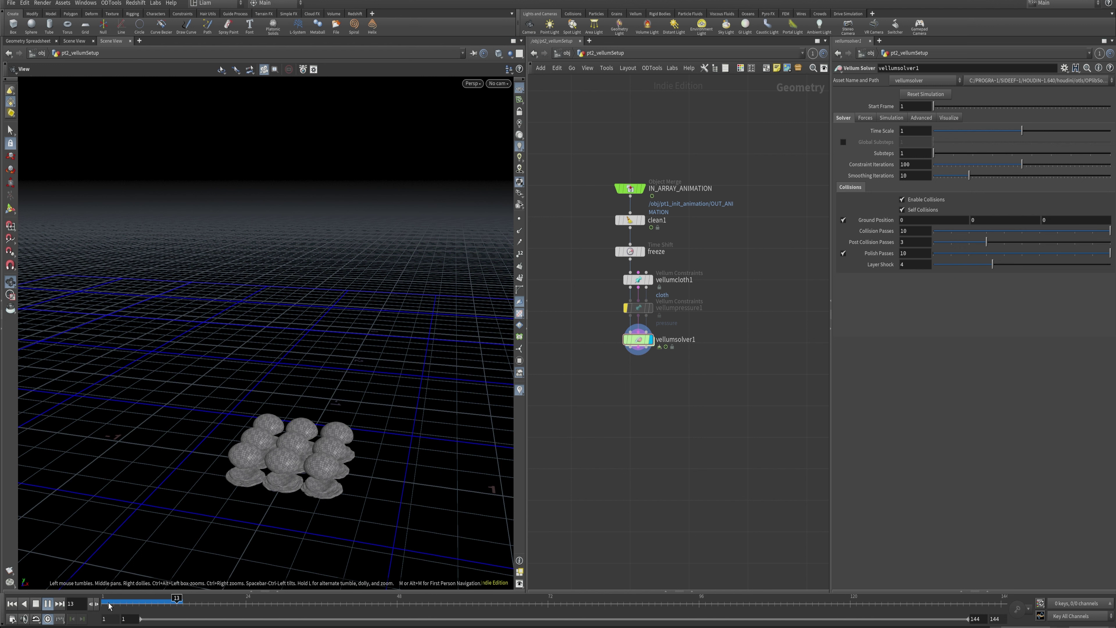
left_click(51, 605)
key("ctrl+Up")
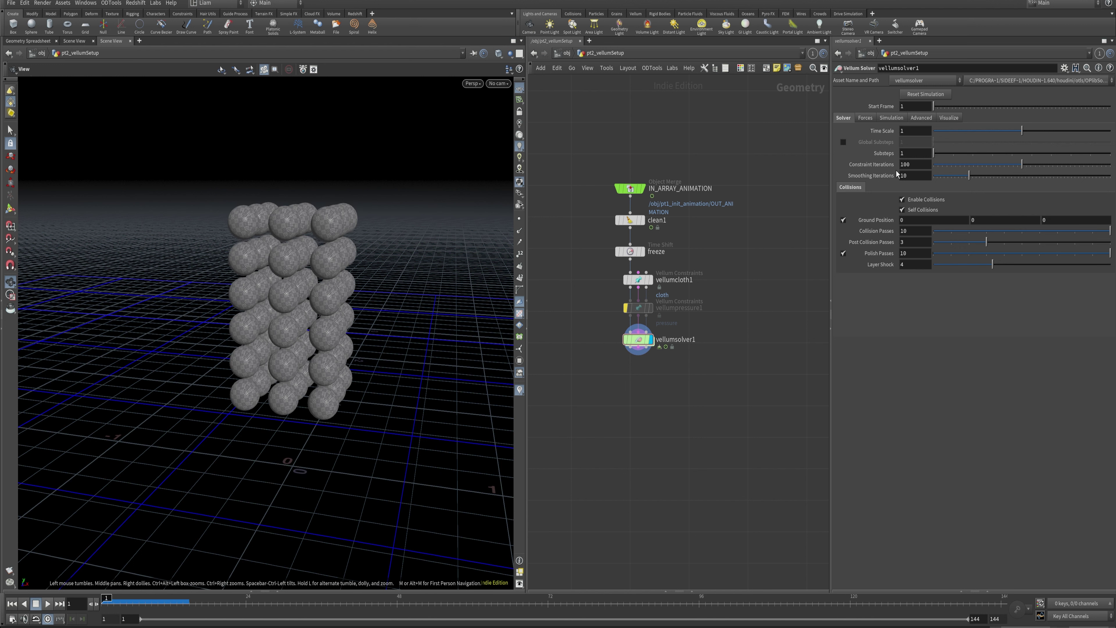
Step: Set the Vellum Solver's Constraint Iterations to 50
double_click(924, 166)
type("50")
key("Return")
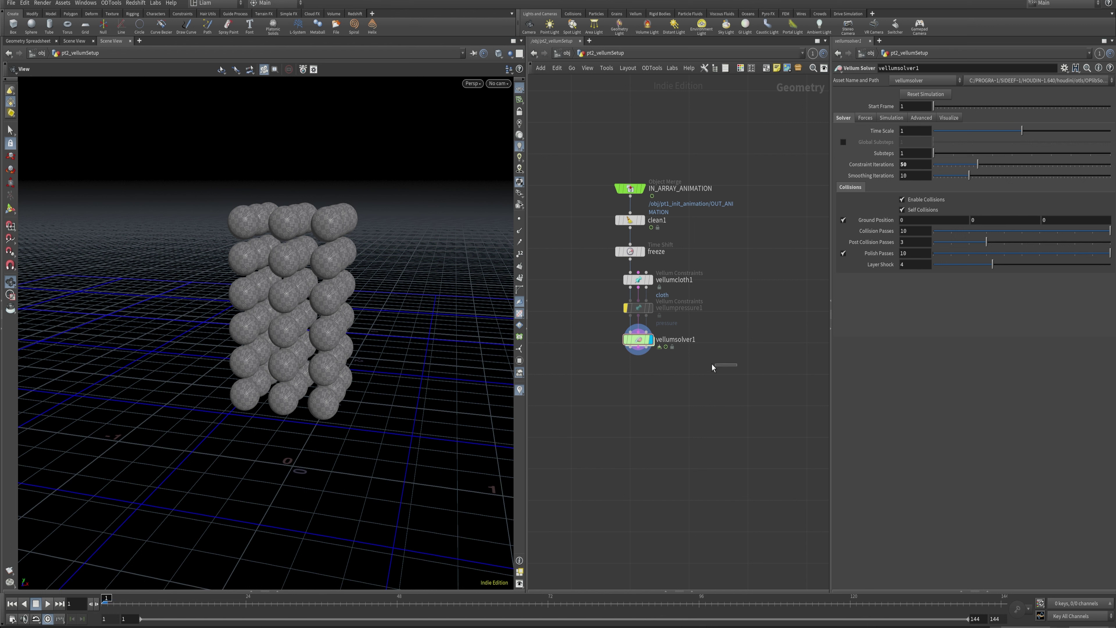
Step: Move the Vellum nodes down and insert a Remesh node between freeze and vellumcloth1
left_click_drag(730, 370, 641, 330)
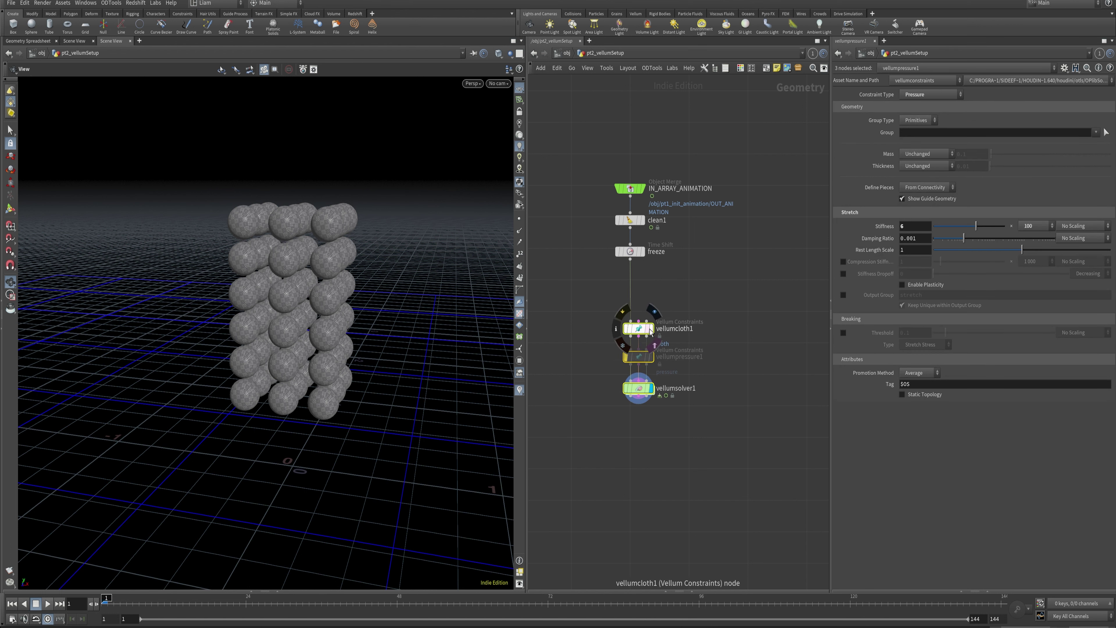
left_click(687, 285)
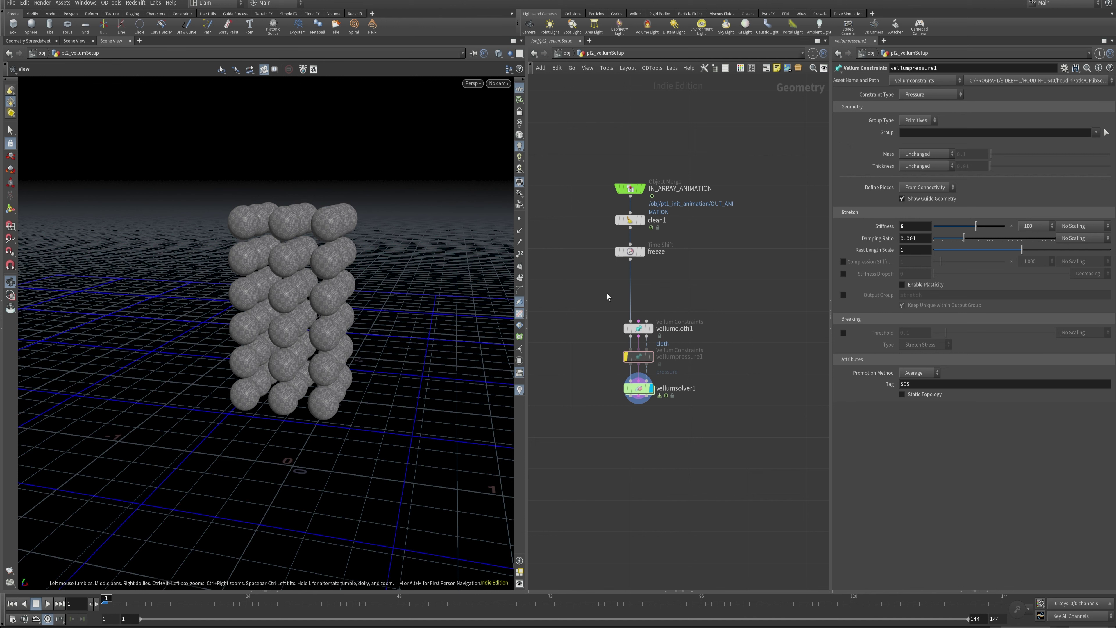
key("Tab")
type("remesh")
key("Return")
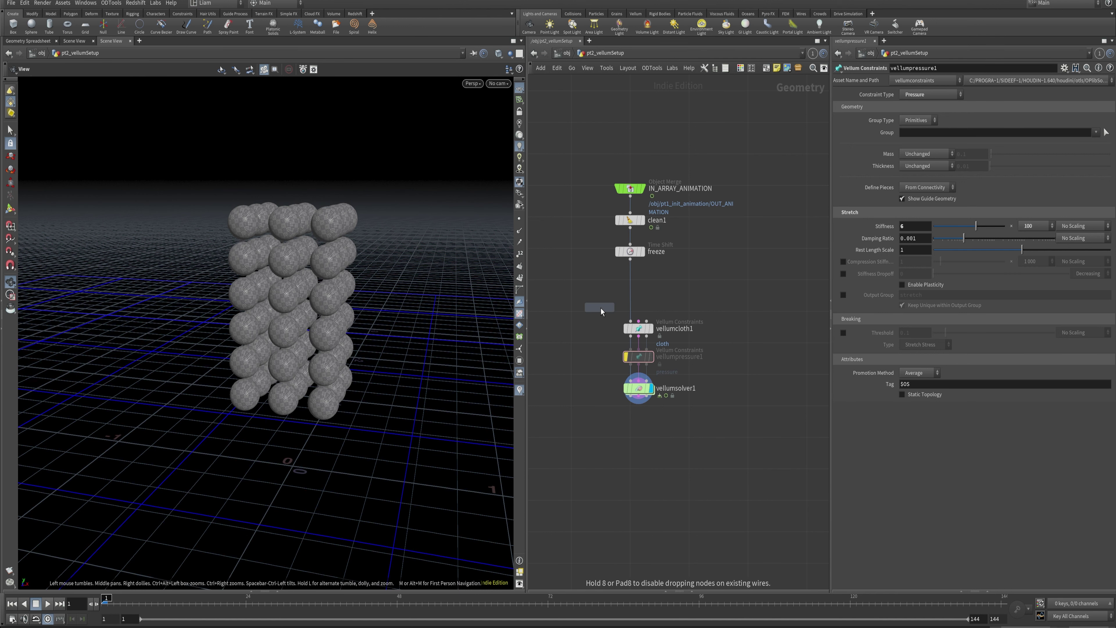
left_click(601, 309)
left_click_drag(603, 313, 643, 289)
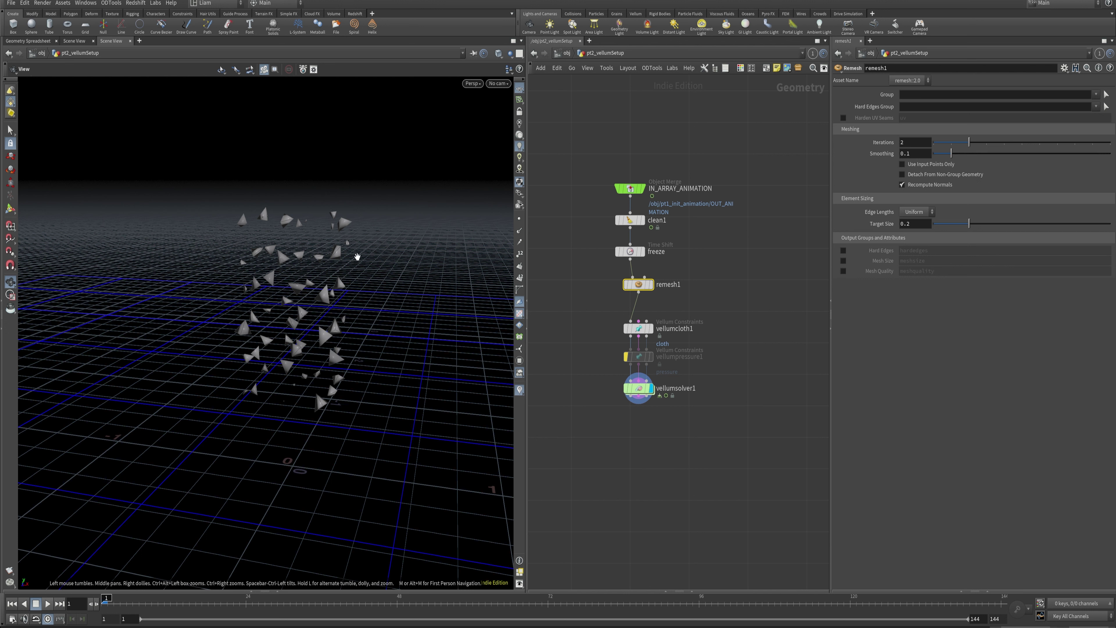
Step: Try Remesh Target Sizes of 0.1 and 0.05 on the spheres
key("BackSpace")
type("1")
key("Return")
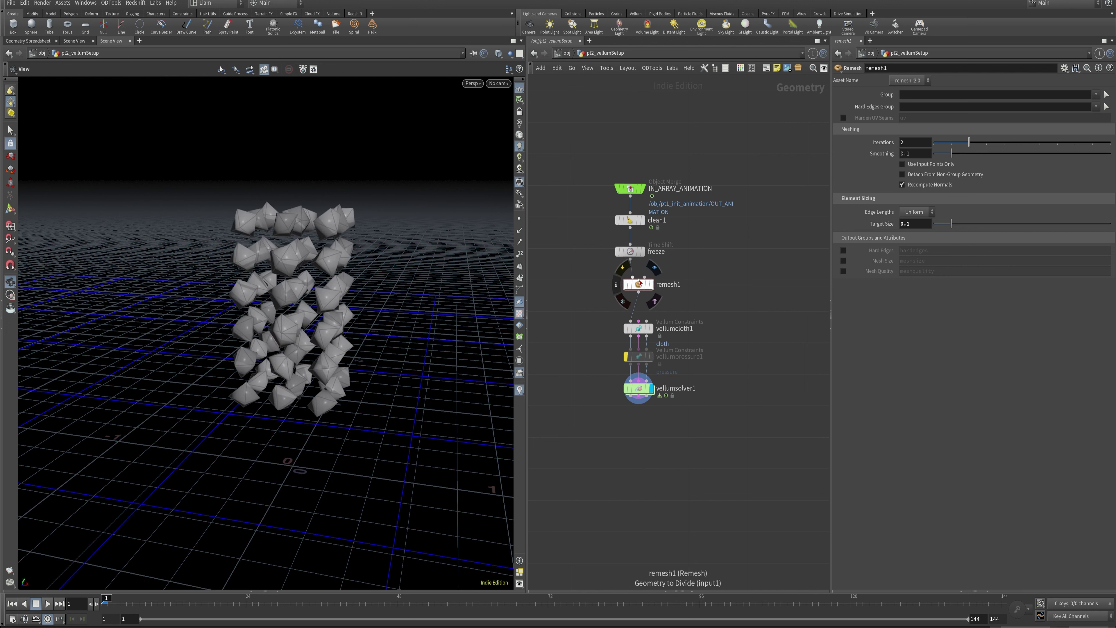
double_click(910, 227)
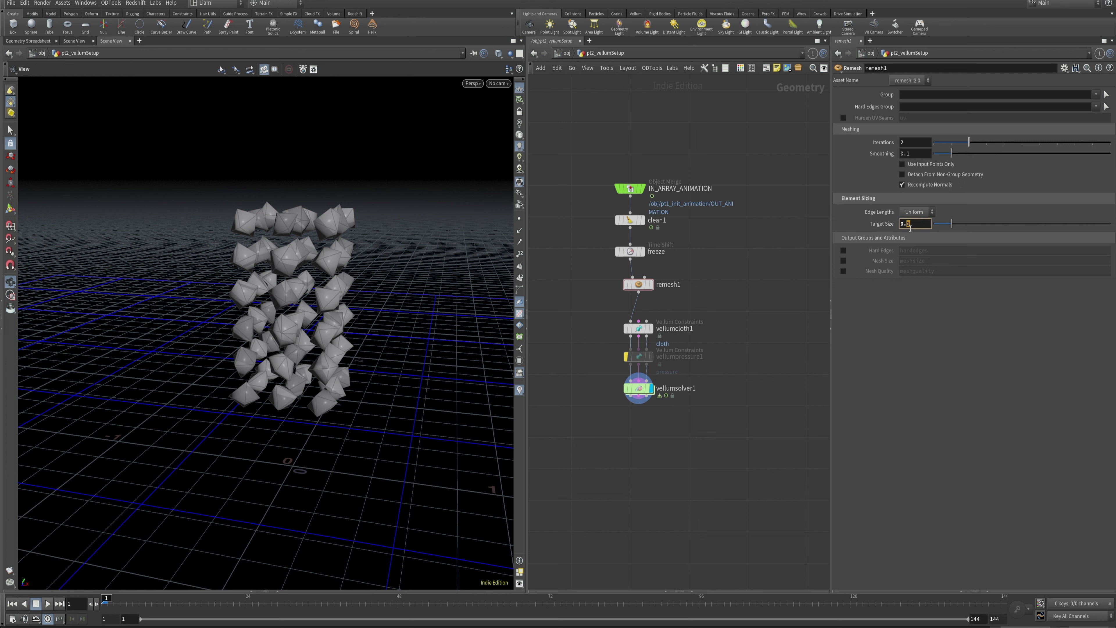
type("0")
type("5")
key("Return")
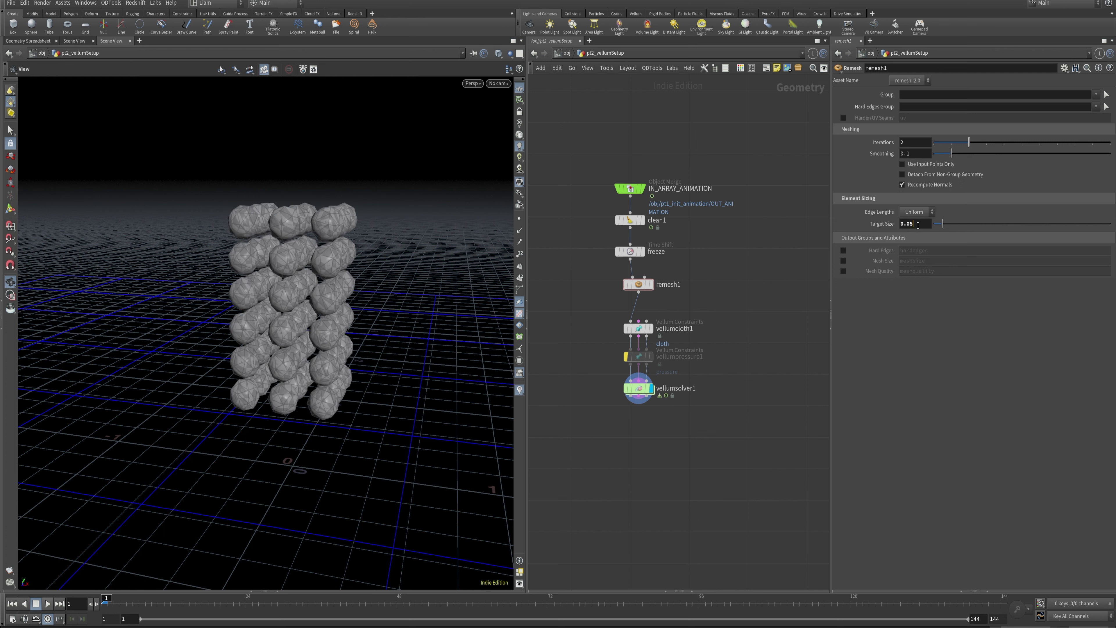
Step: Set the Remesh Target Size to 0.025 and compare the remeshed spheres with the freeze node's output
left_click_drag(917, 224, 907, 224)
type("25")
key("Return")
mouse_move(298, 237)
left_mouse_down()
mouse_move(303, 247)
mouse_move(281, 246)
left_mouse_up()
mouse_move(656, 288)
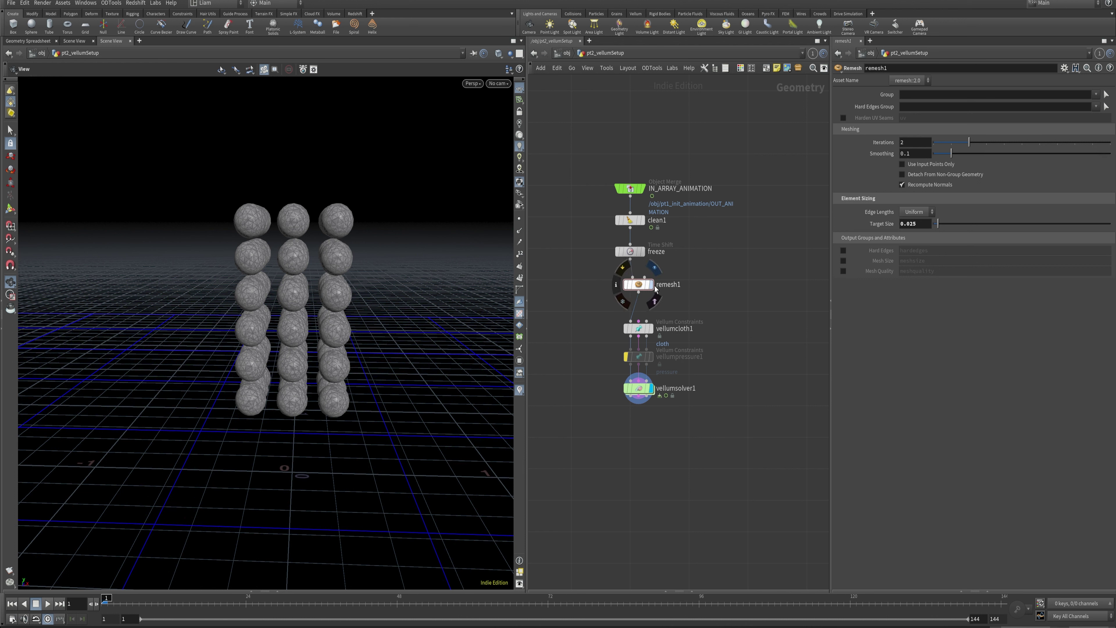
left_click(644, 254)
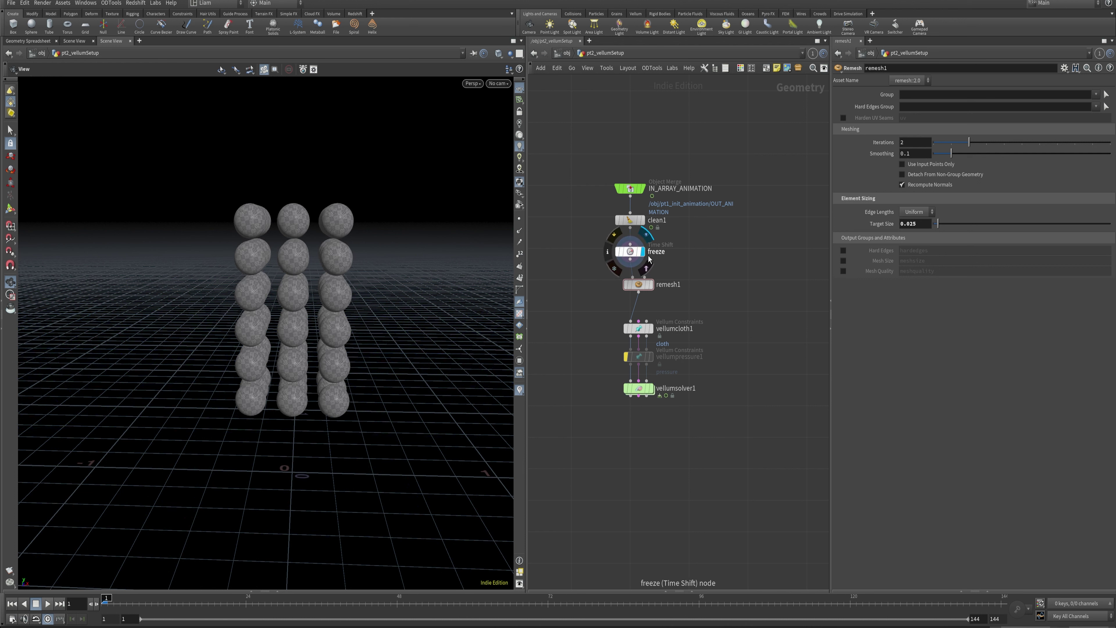
left_click(650, 284)
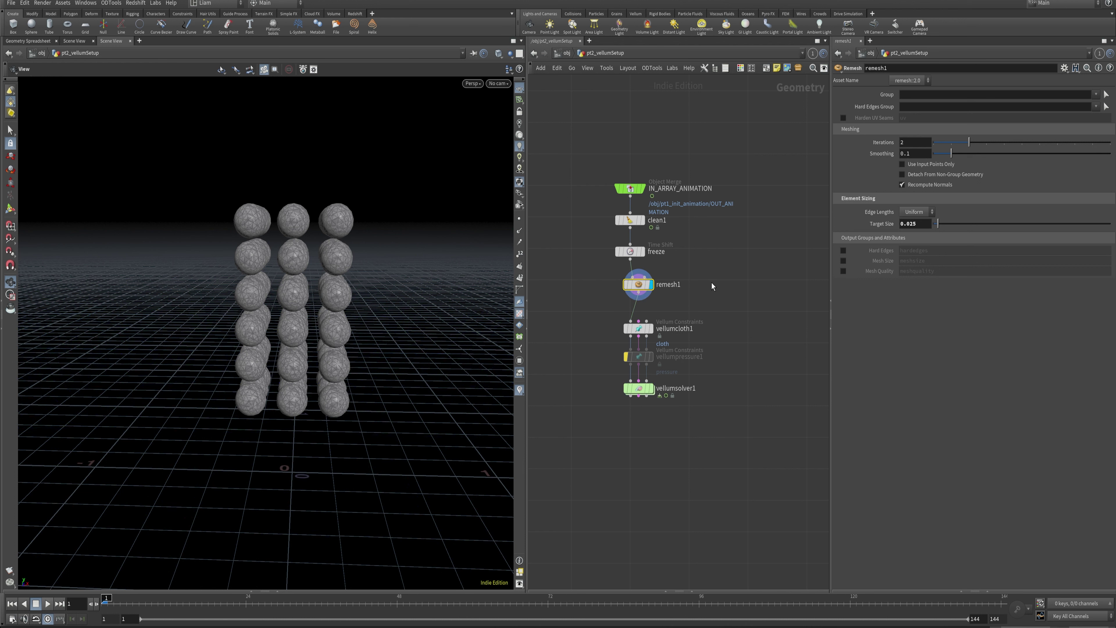
Step: Set the Remesh Target Size to 0.02 and display the freeze node for comparison
left_click(918, 223)
key("BackSpace")
key("Return")
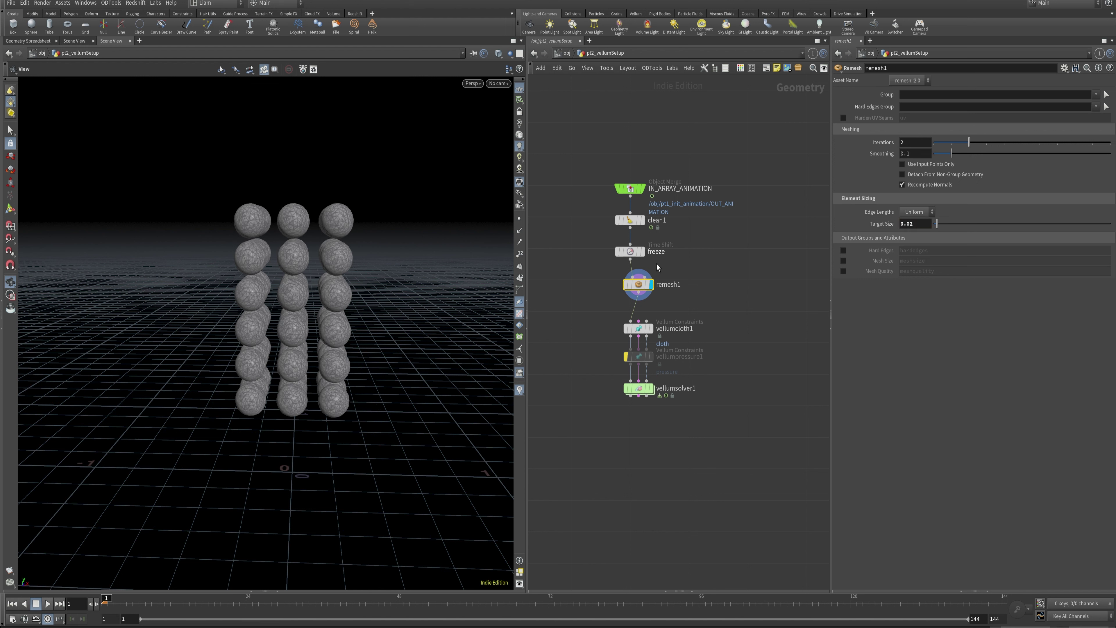
left_click(641, 251)
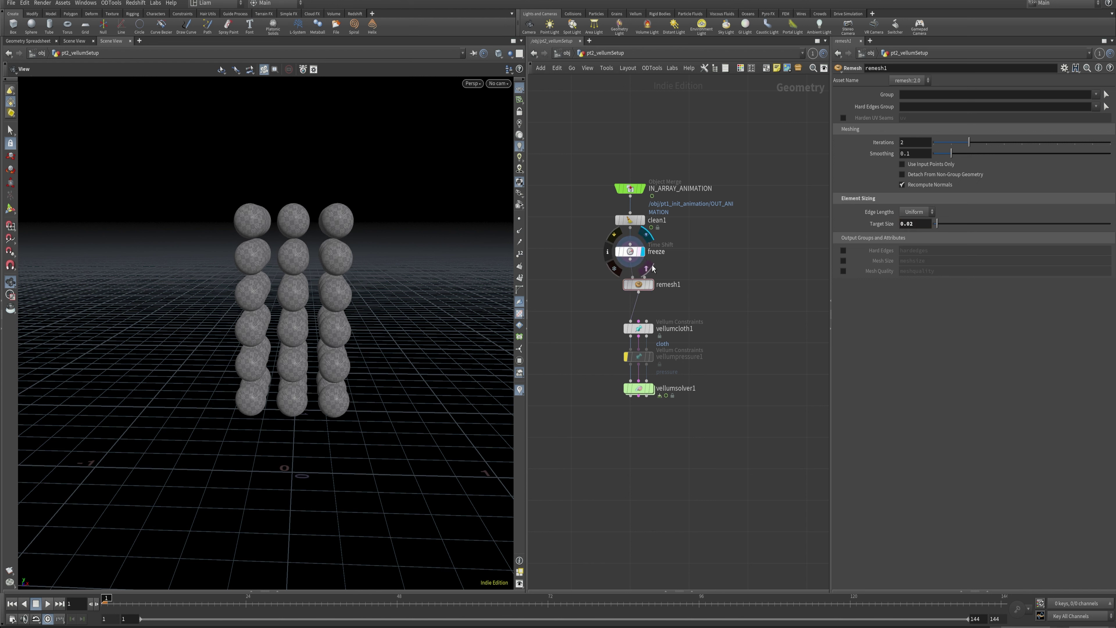
Step: Set the Remesh Target Size to 0.015 with remesh1 displayed and inspect the spheres' mesh up close
left_click(651, 284)
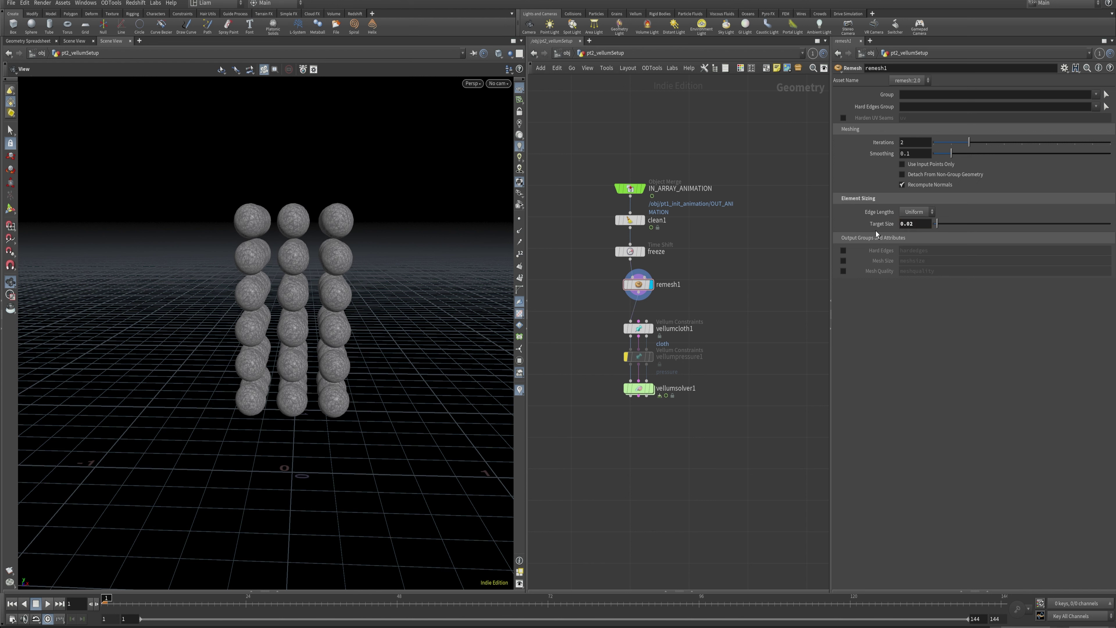
double_click(909, 224)
type("0.015")
key("Return")
scroll(451, 199, "up", 5)
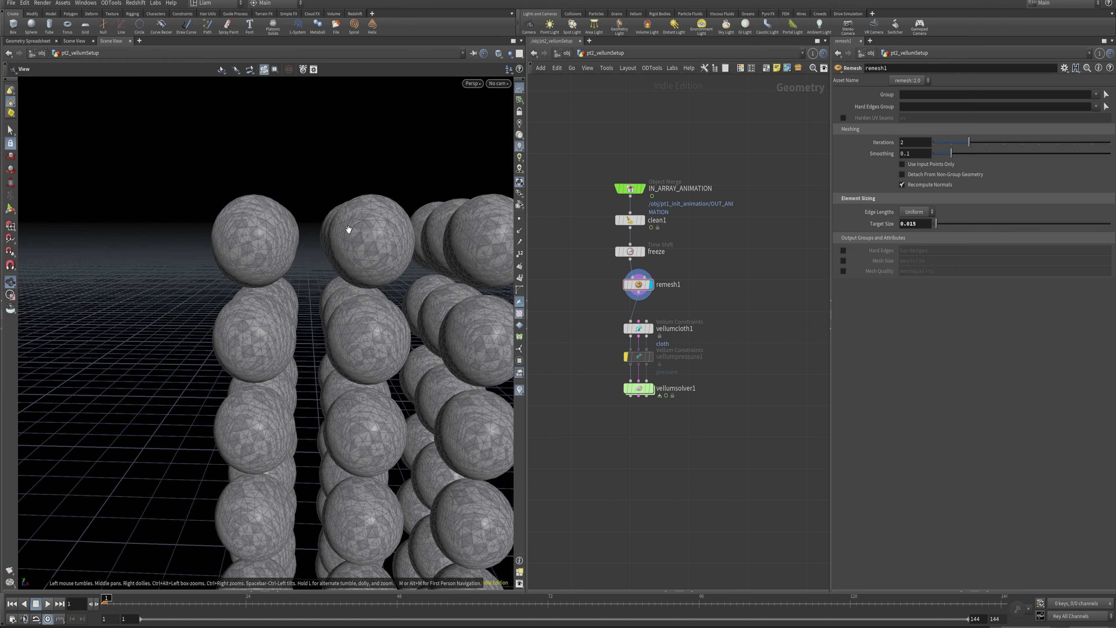
scroll(338, 212, "up", 5)
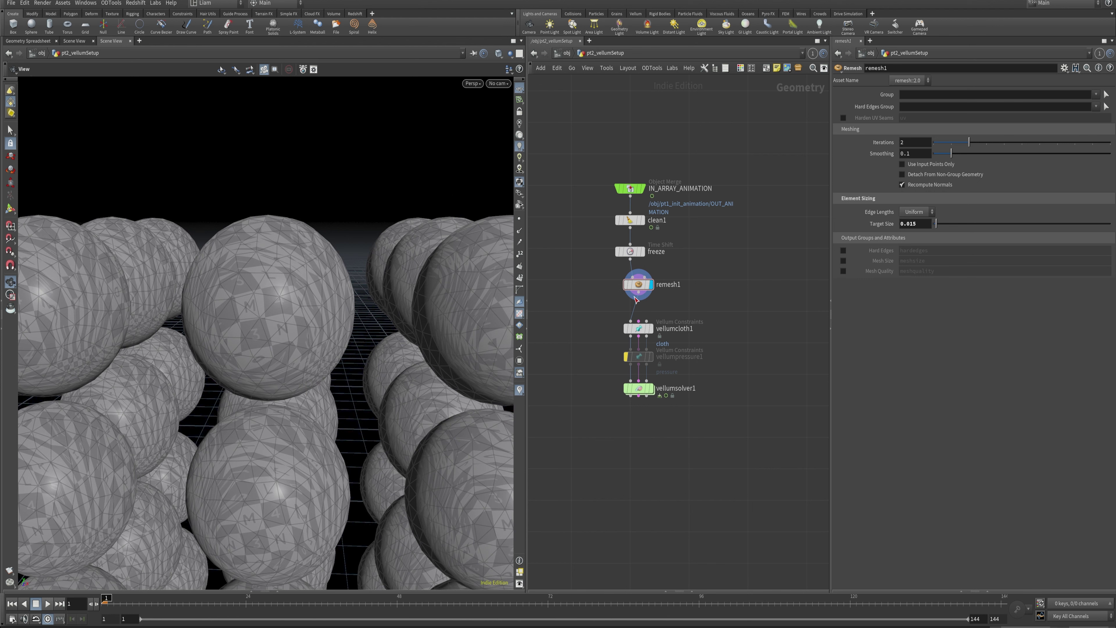
Step: Compare the remeshed spheres with the freeze node's output, ending with remesh1 displayed and the whole array in view
left_click(643, 254)
left_click(651, 285)
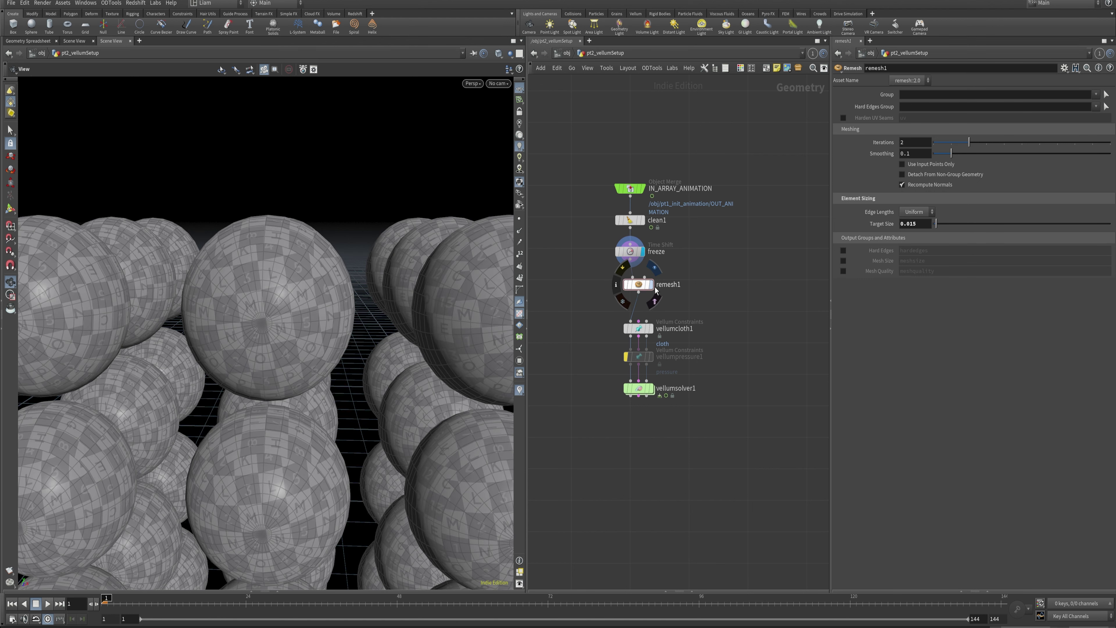
left_click(643, 253)
left_click(651, 284)
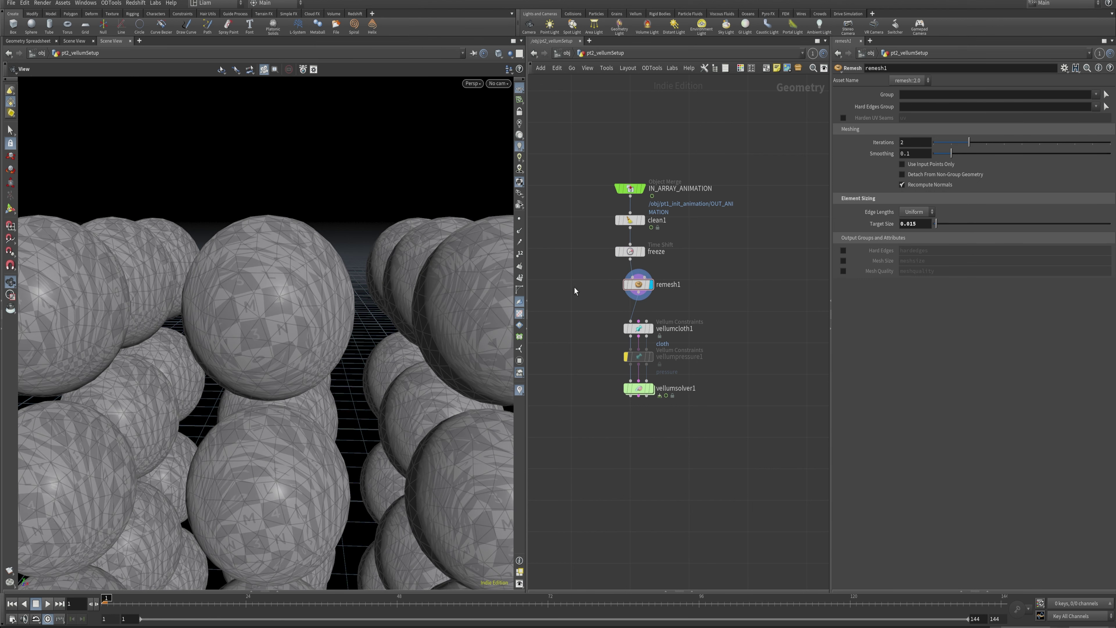
scroll(234, 375, "down", 10)
left_click_drag(318, 369, 476, 214)
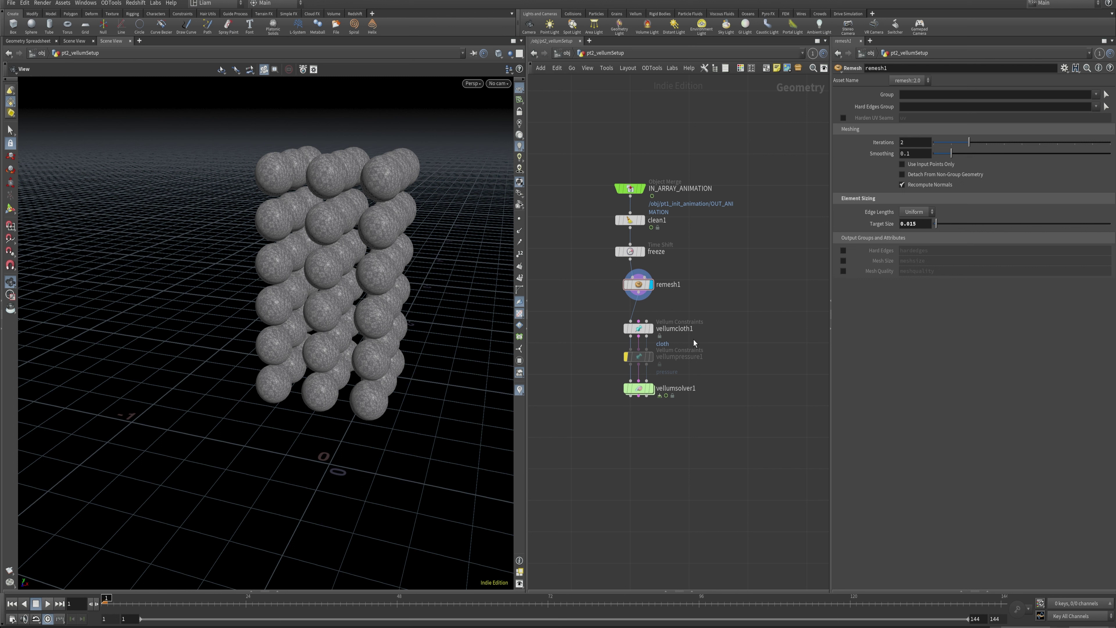
Step: Display vellumsolver1 and play the cloth simulation with the pressure constraint still bypassed, ending back on frame 1
left_click(638, 284)
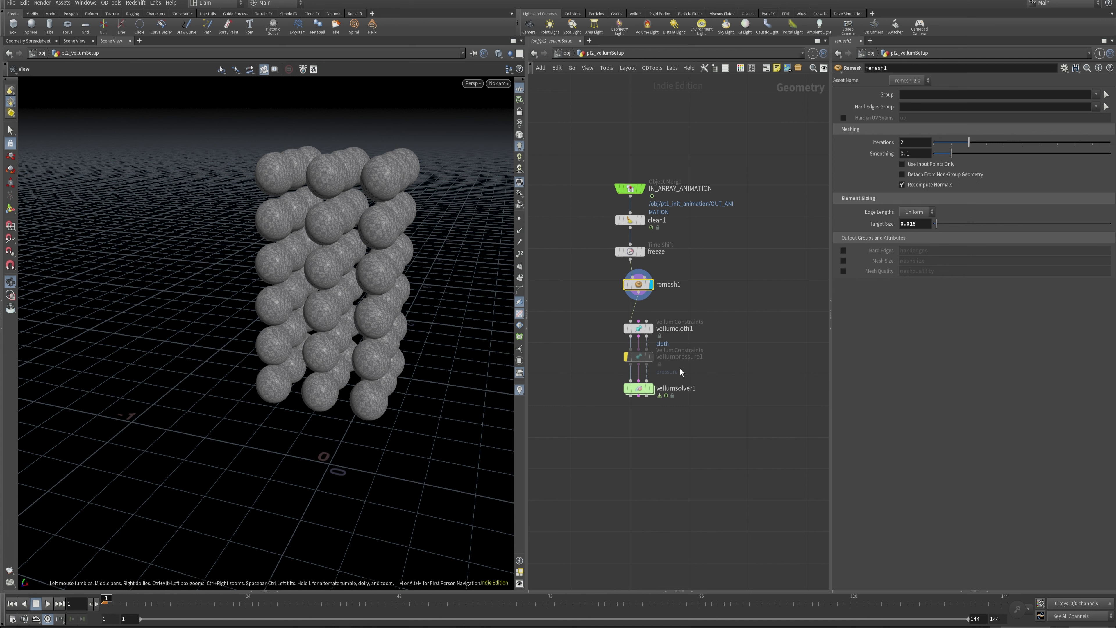
left_click(640, 388)
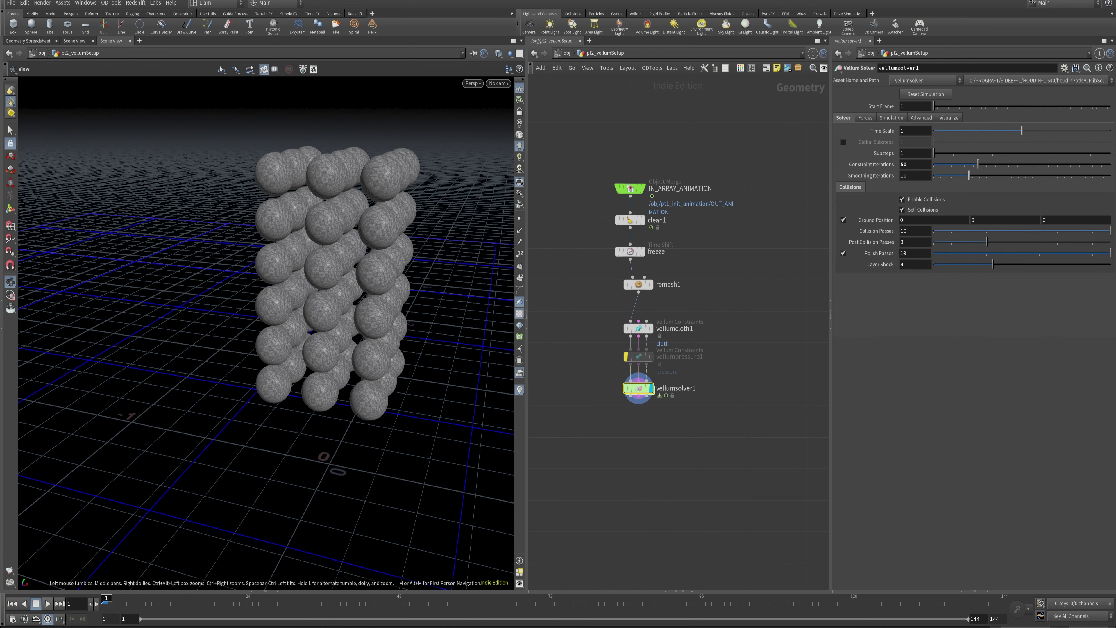
mouse_move(114, 576)
right_click_drag(391, 461, 291, 419)
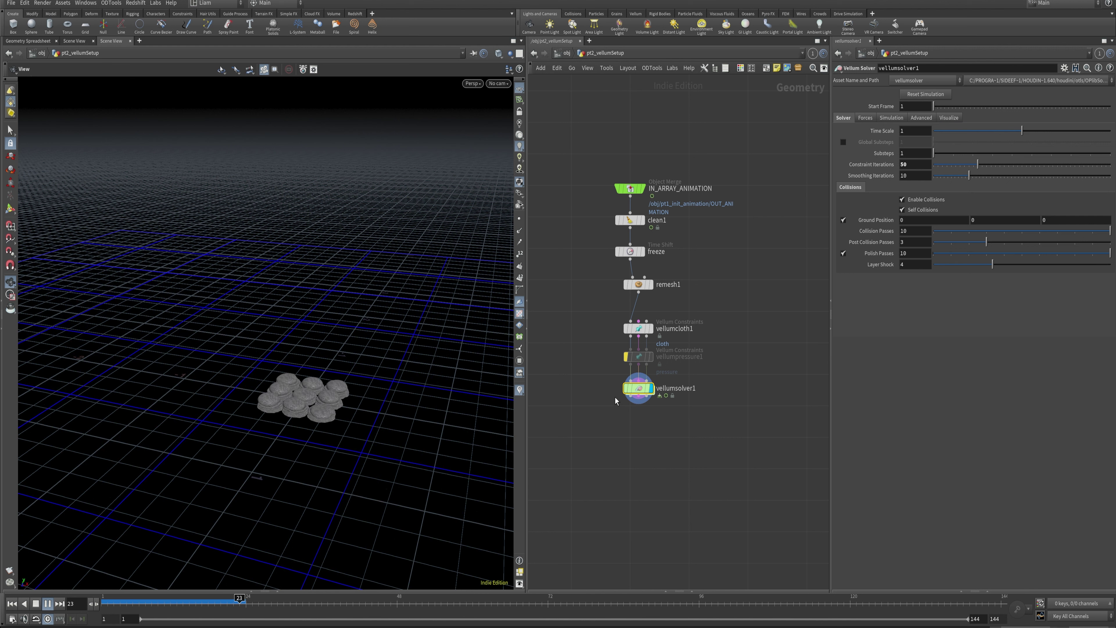
left_click(48, 604)
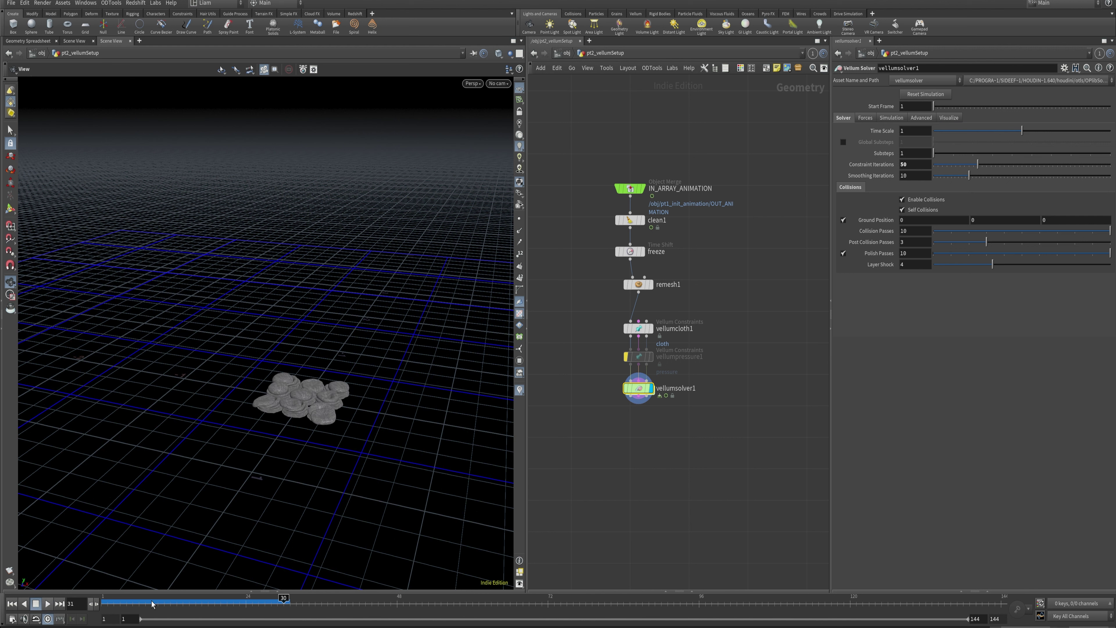
left_click(126, 602)
left_click(48, 604)
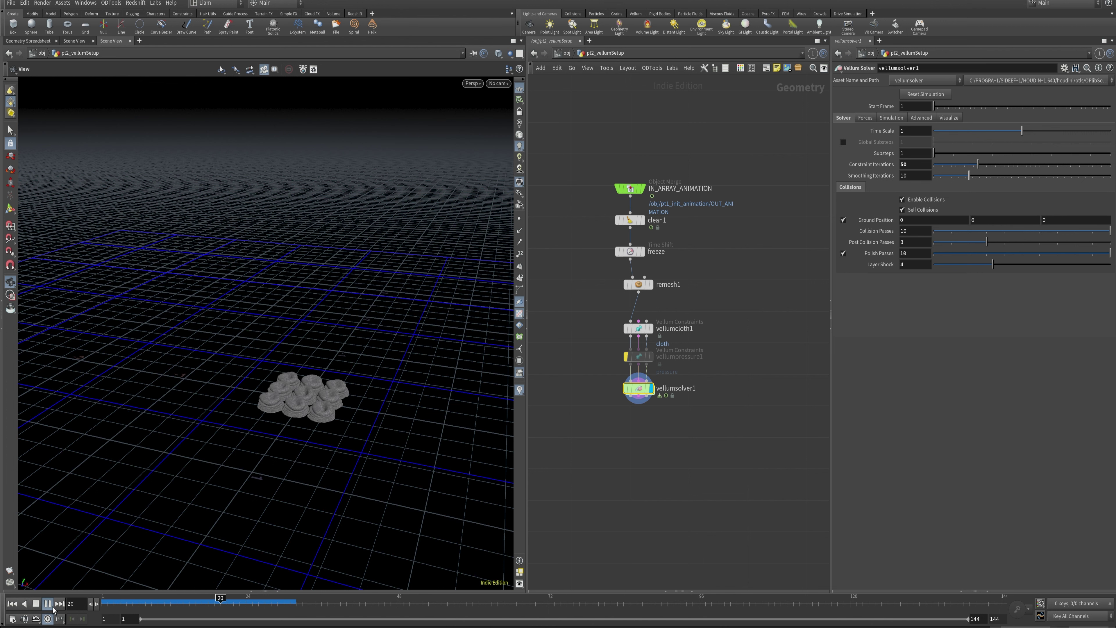
left_click(104, 600)
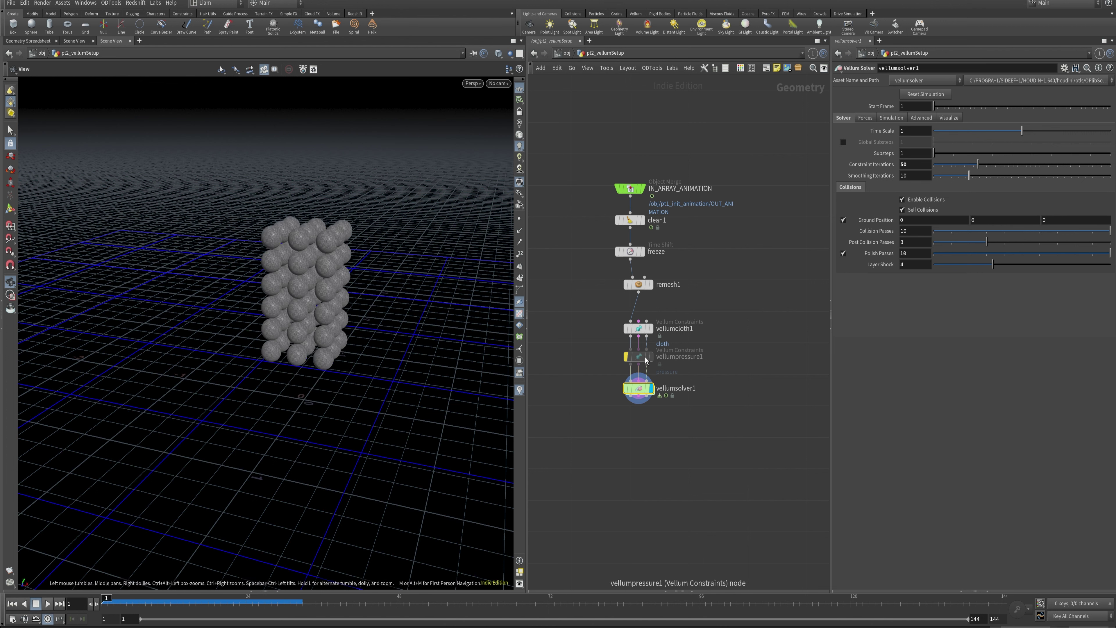
Step: Re-enable vellumpressure1, spaced out between vellumcloth1 and vellumsolver1, and play the simulation with it before rewinding to frame 1
left_click(625, 357)
left_click_drag(639, 399, 639, 408)
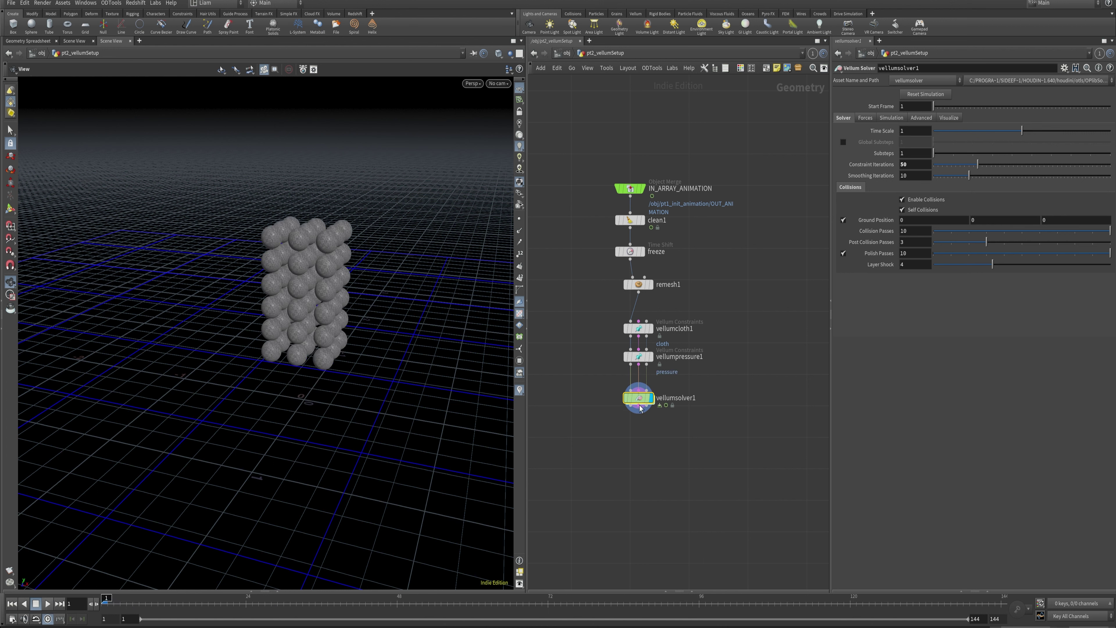
left_click_drag(637, 355, 637, 368)
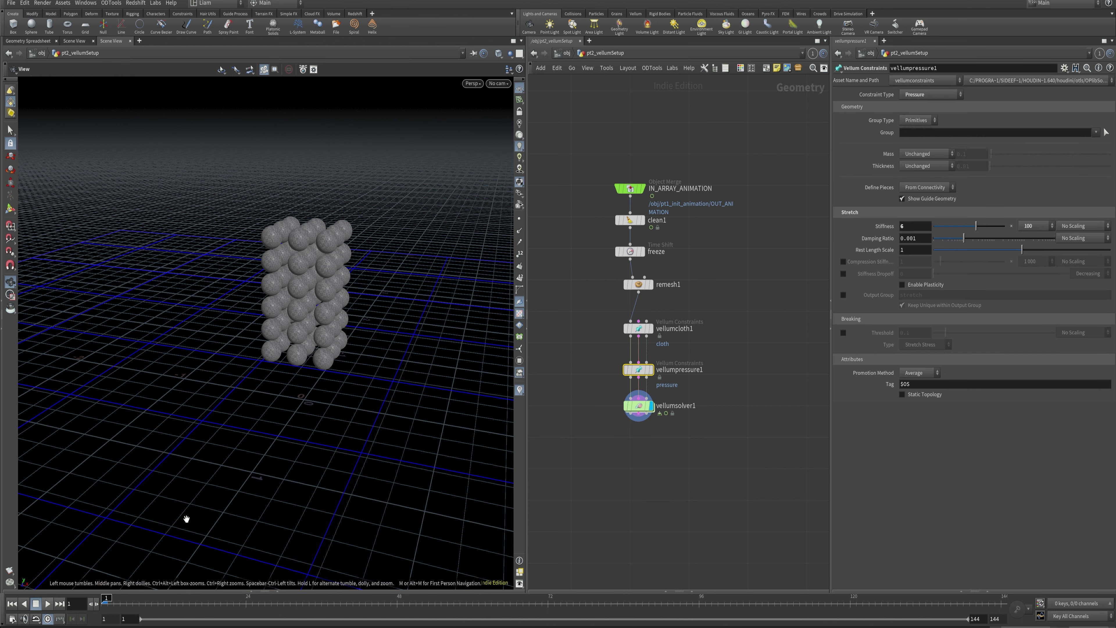
left_click(47, 604)
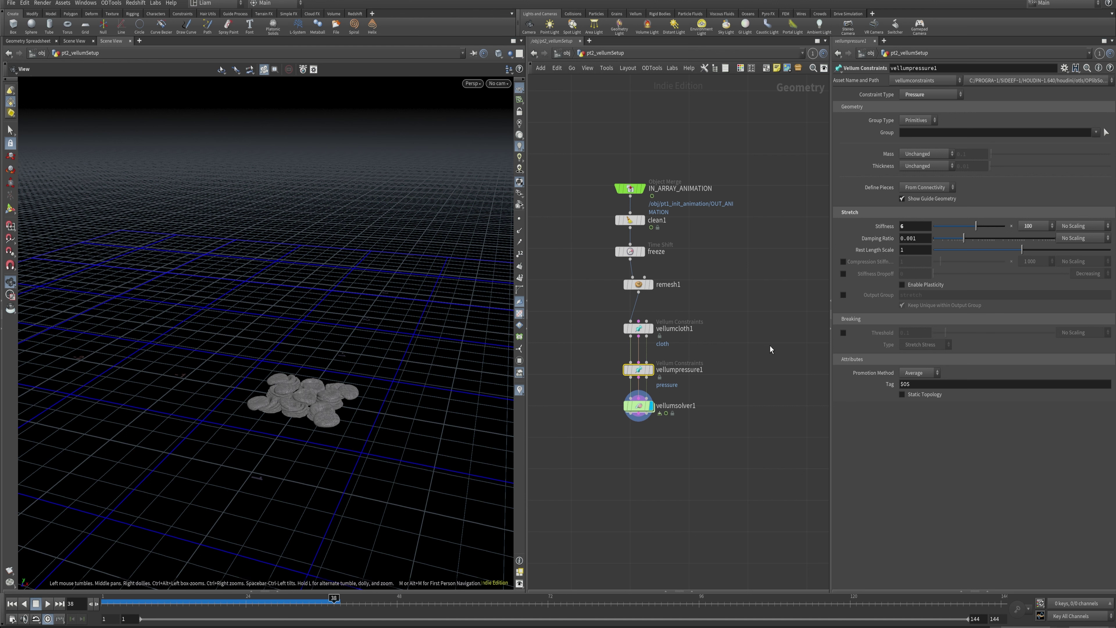
left_click(12, 603)
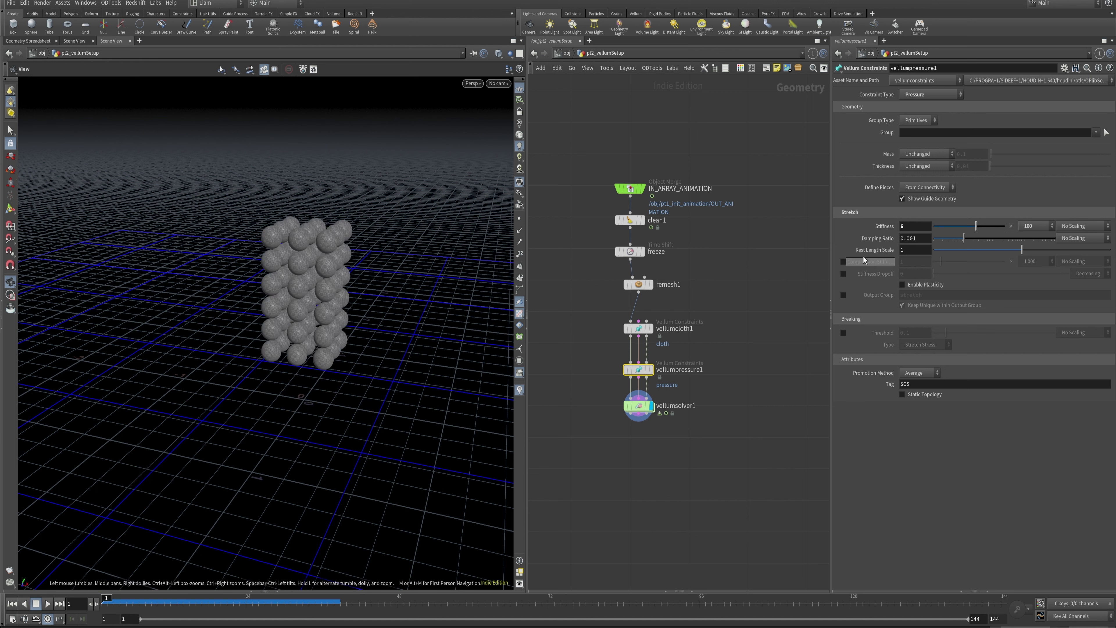
Step: Set vellumpressure1's Stiffness multiplier to 1 000 000 and its Rest Length Scale to 5
left_click(1033, 228)
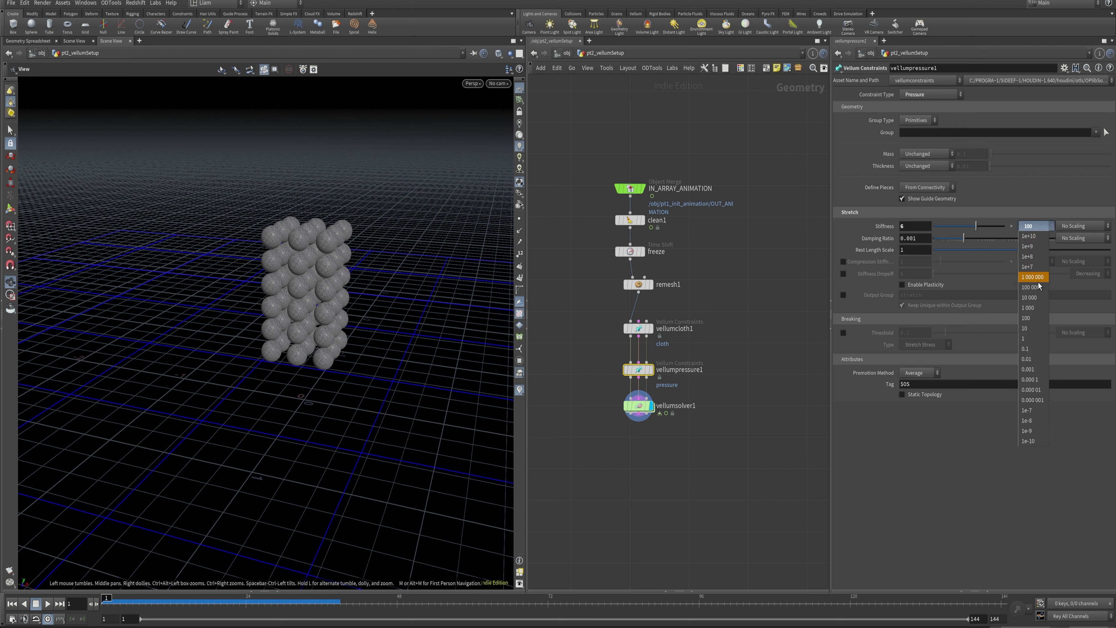
left_click(1030, 277)
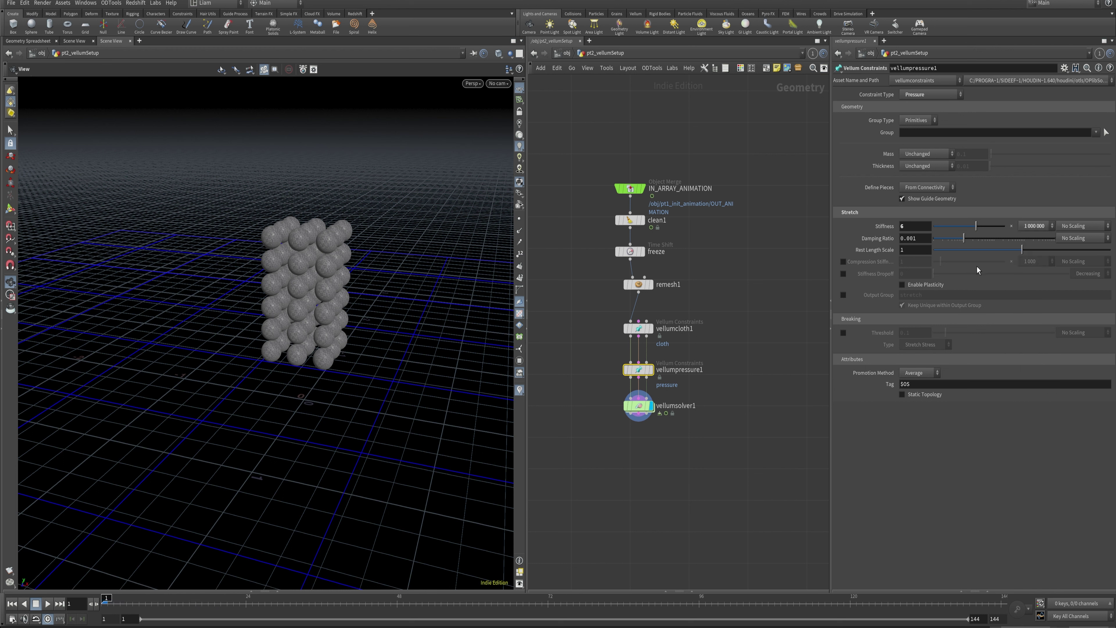
left_click(916, 250)
key("Return")
Step: Play the simulation with the stiffer, inflated pressure constraint, rewind to frame 1 and view the array from the front
left_click(48, 604)
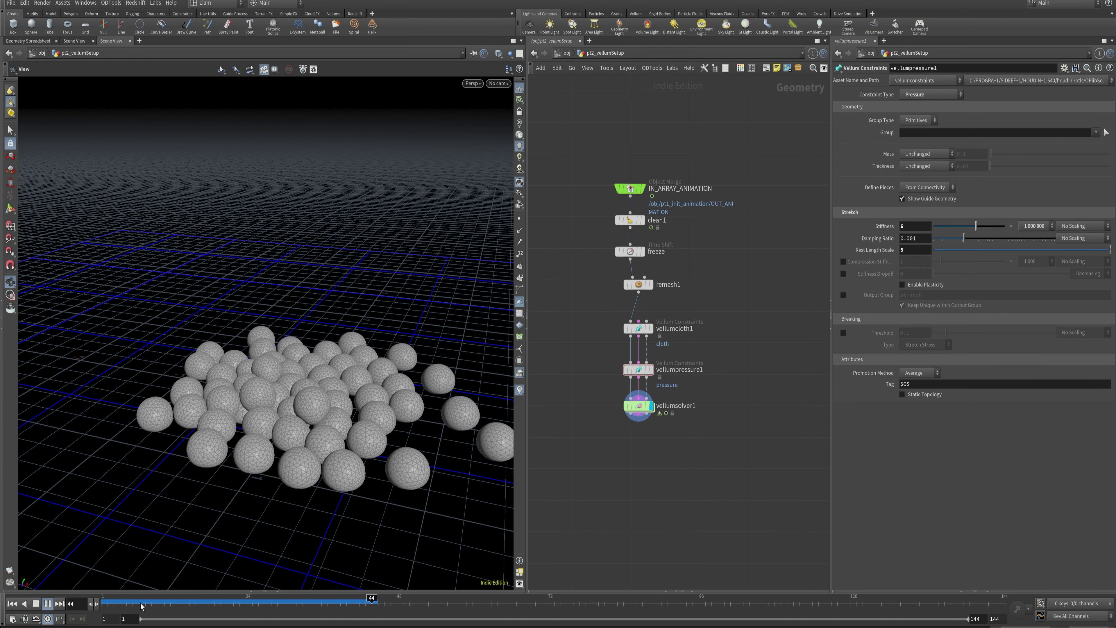
left_click(12, 603)
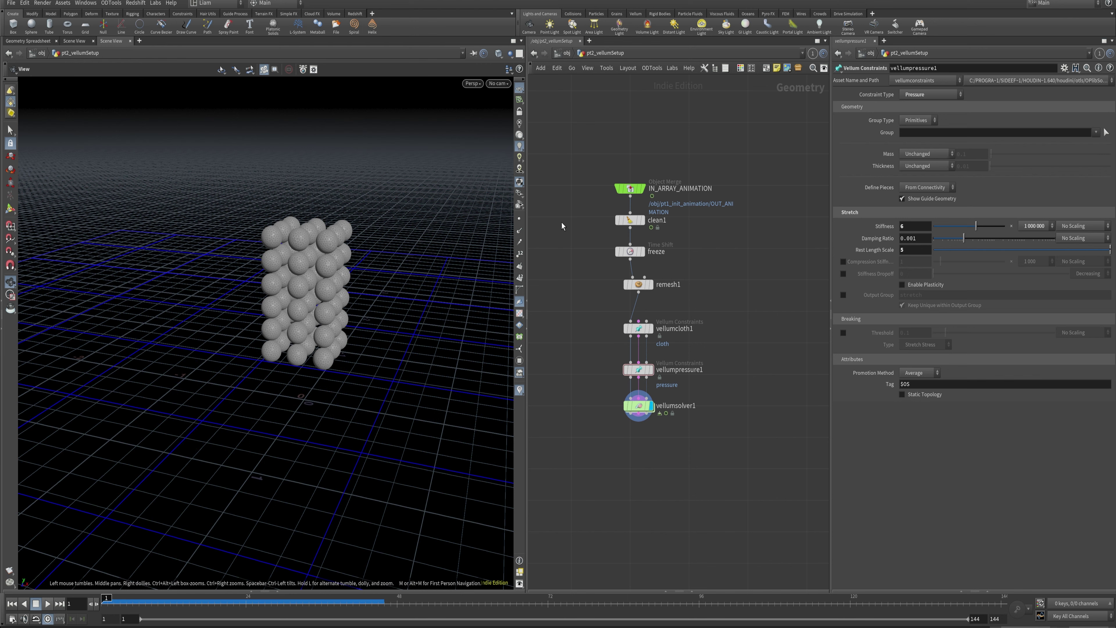
left_click_drag(287, 337, 376, 266)
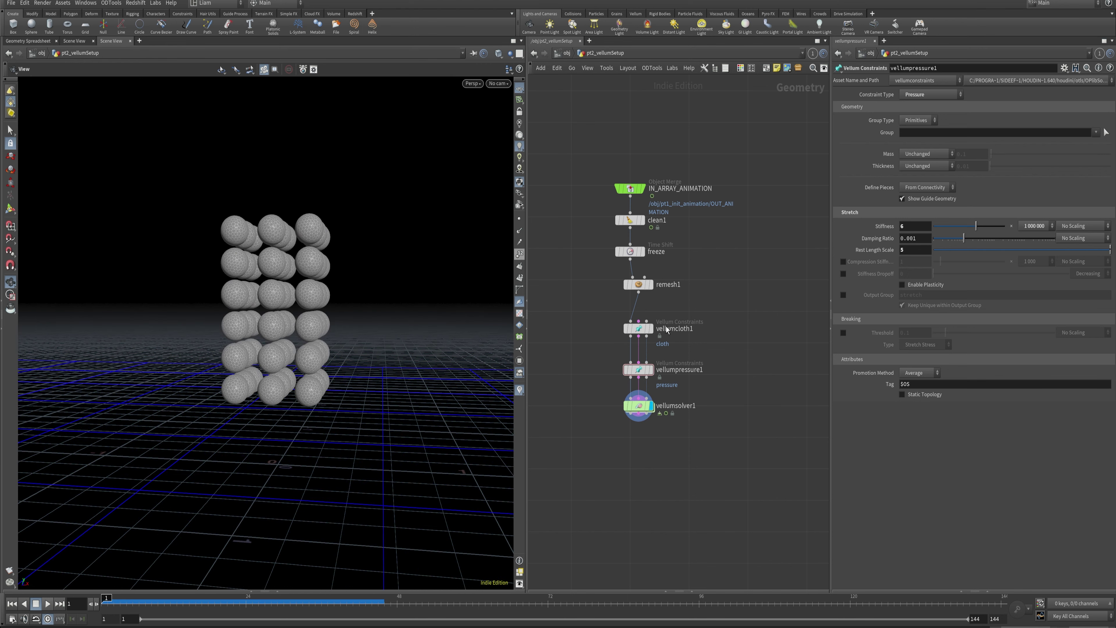
Step: Move vellumcloth1, vellumpressure1 and vellumsolver1 closer together beneath remesh1
left_click_drag(638, 329, 638, 311)
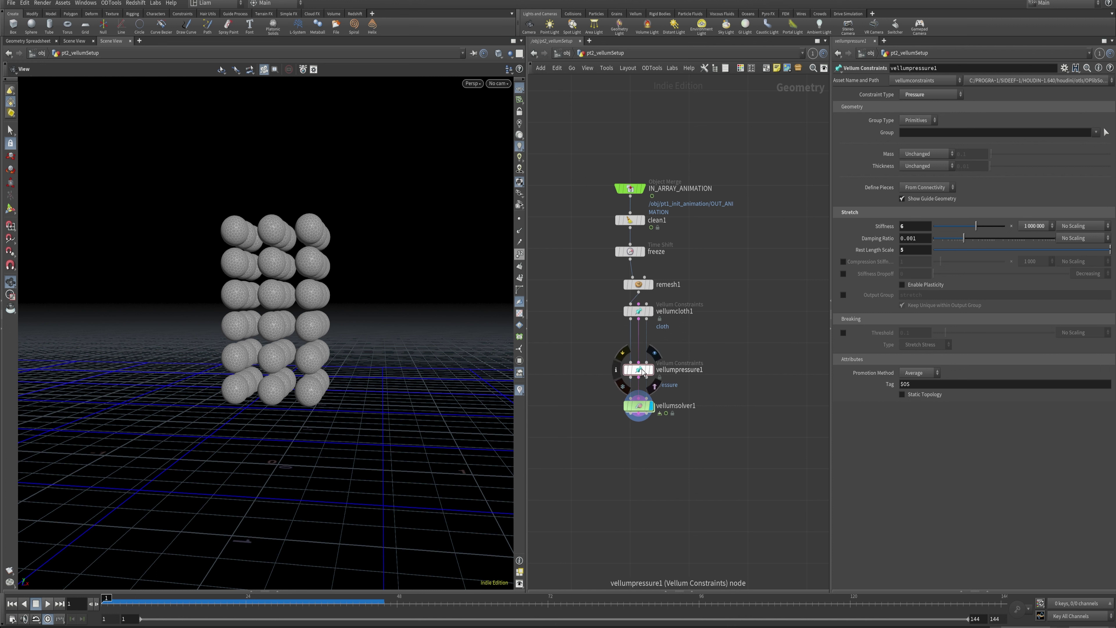
left_click_drag(638, 369, 638, 342)
left_click_drag(641, 404, 641, 373)
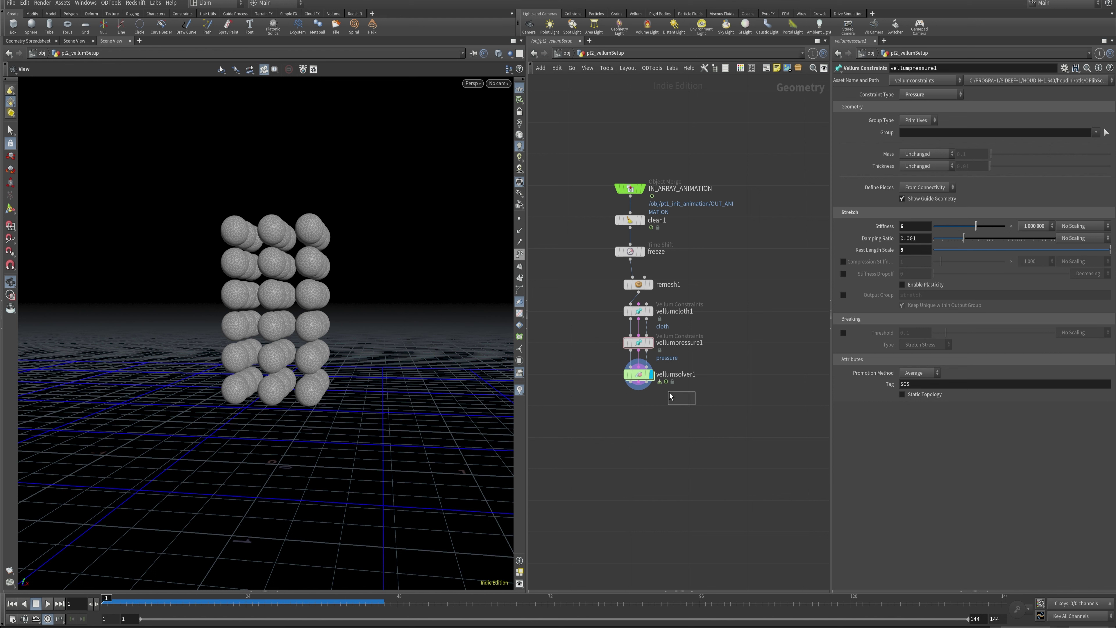
Step: Try a vertical (Y) Wind of 2 in vellumsolver1's forces and play the simulation, ending back on frame 1
left_click(637, 376)
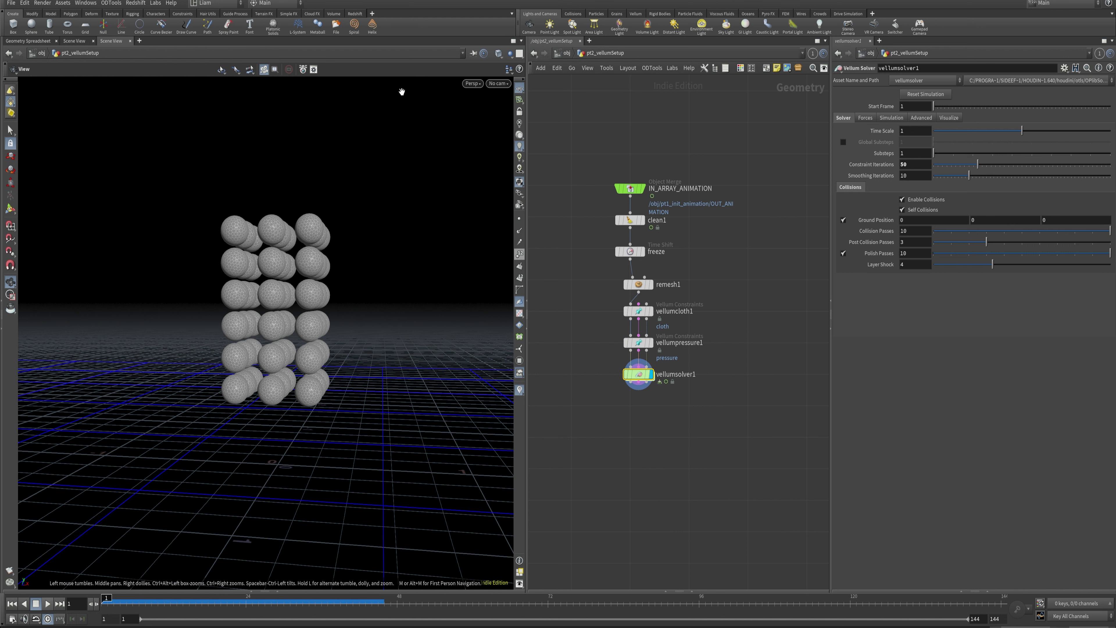
left_click(864, 117)
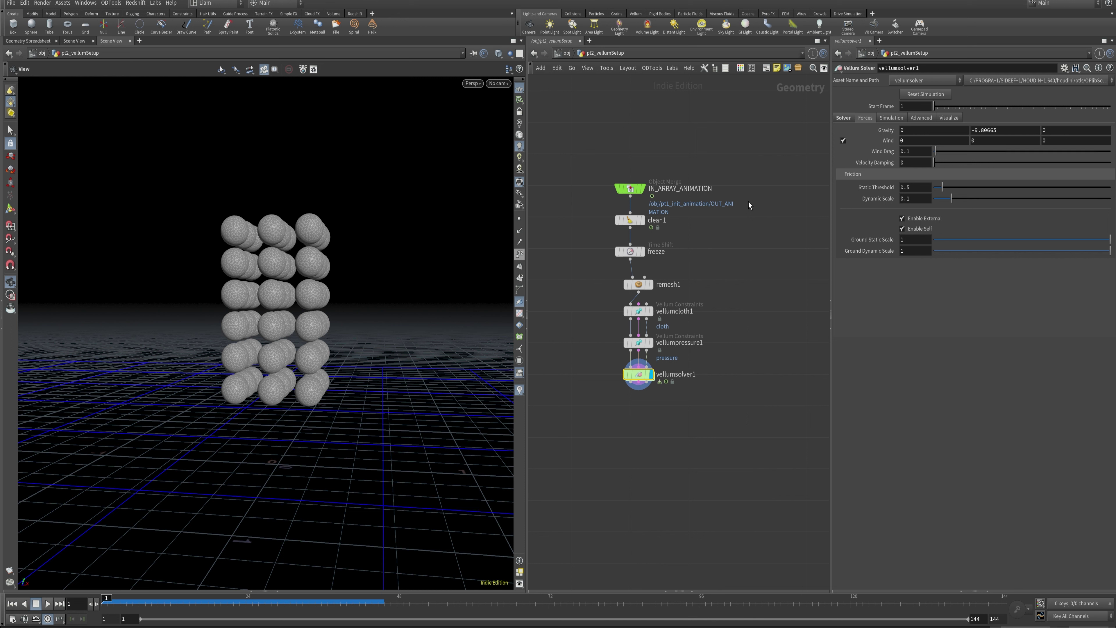
key("Return")
type("2")
key("Return")
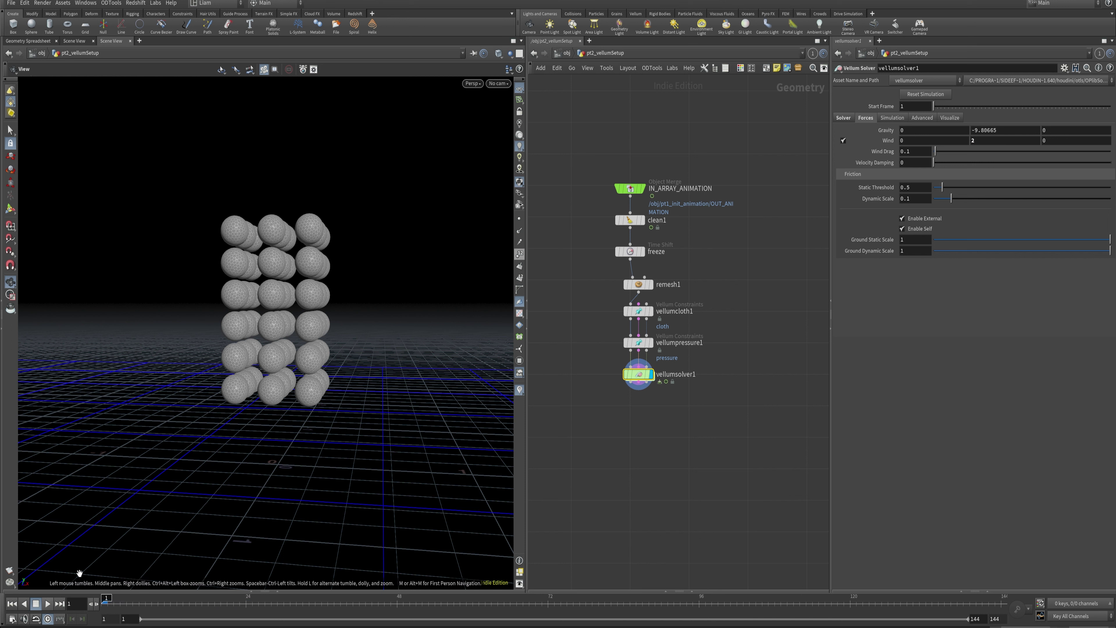
left_click(48, 604)
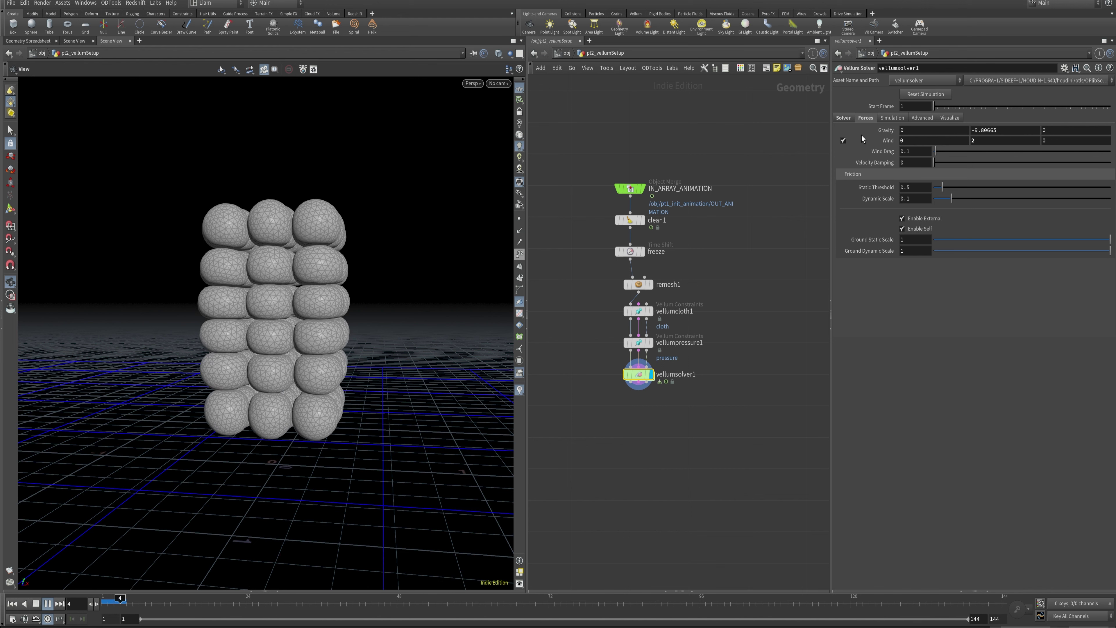
left_click(12, 603)
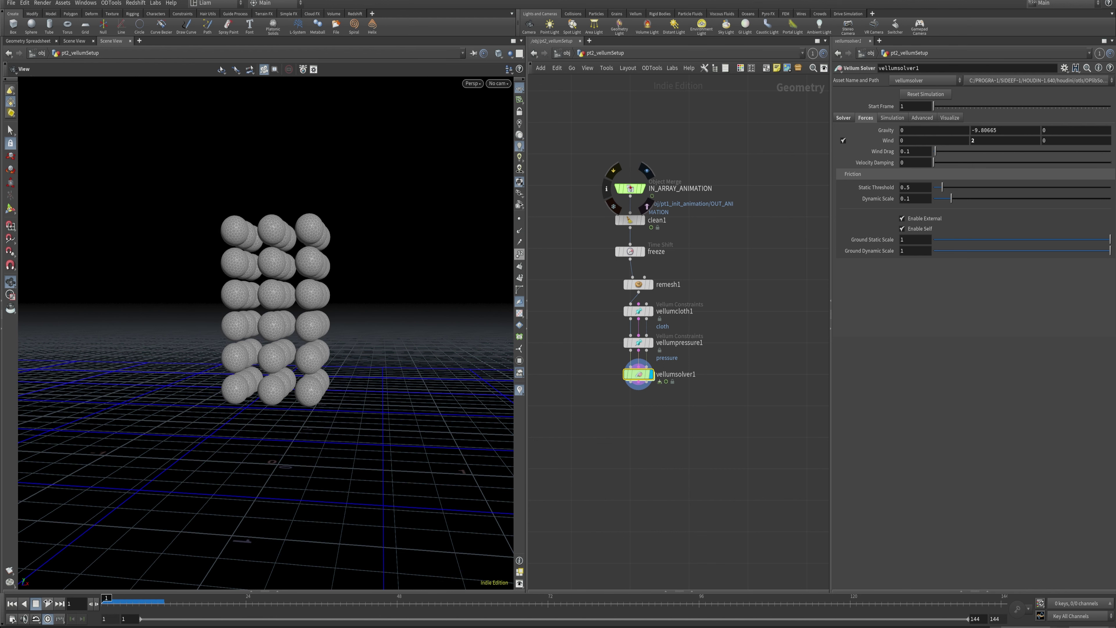
Step: Try a vertical Wind of 5 on vellumsolver1 and play the simulation before rewinding to frame 1
left_click(989, 141)
type("5")
key("Return")
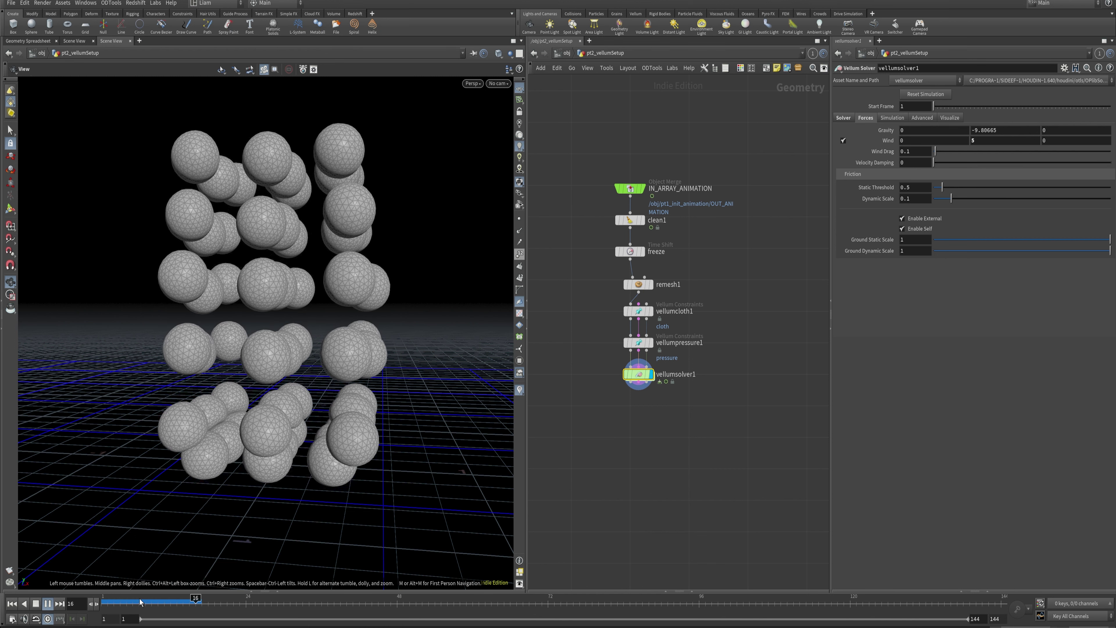
key("Up")
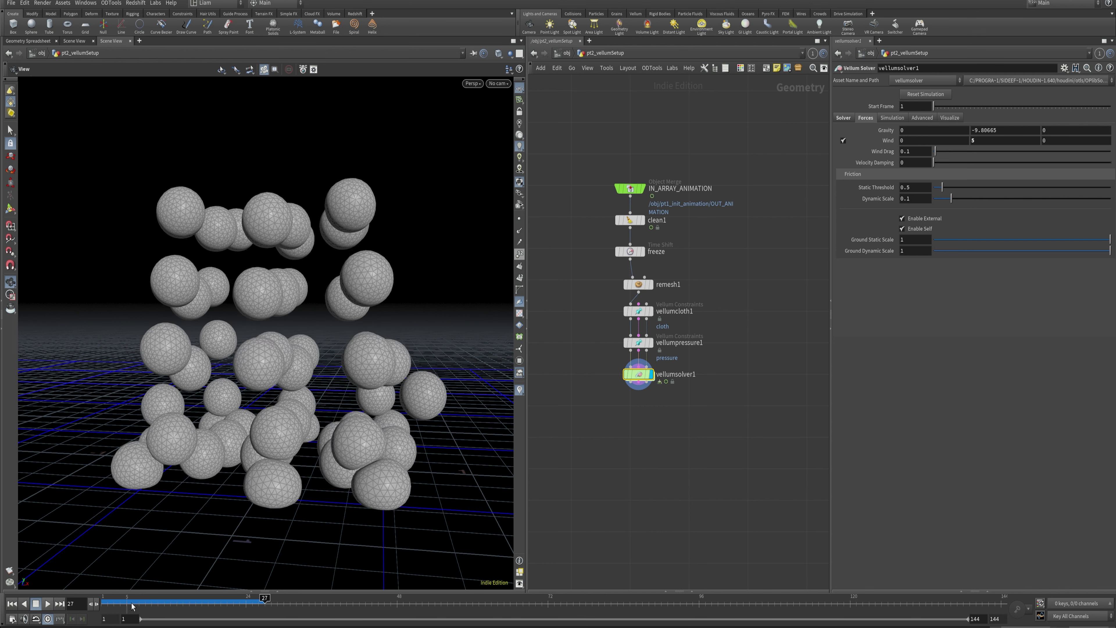
key("ctrl+Up")
Step: Reset vellumsolver1's vertical Wind to 0
double_click(981, 141)
type("0")
key("Return")
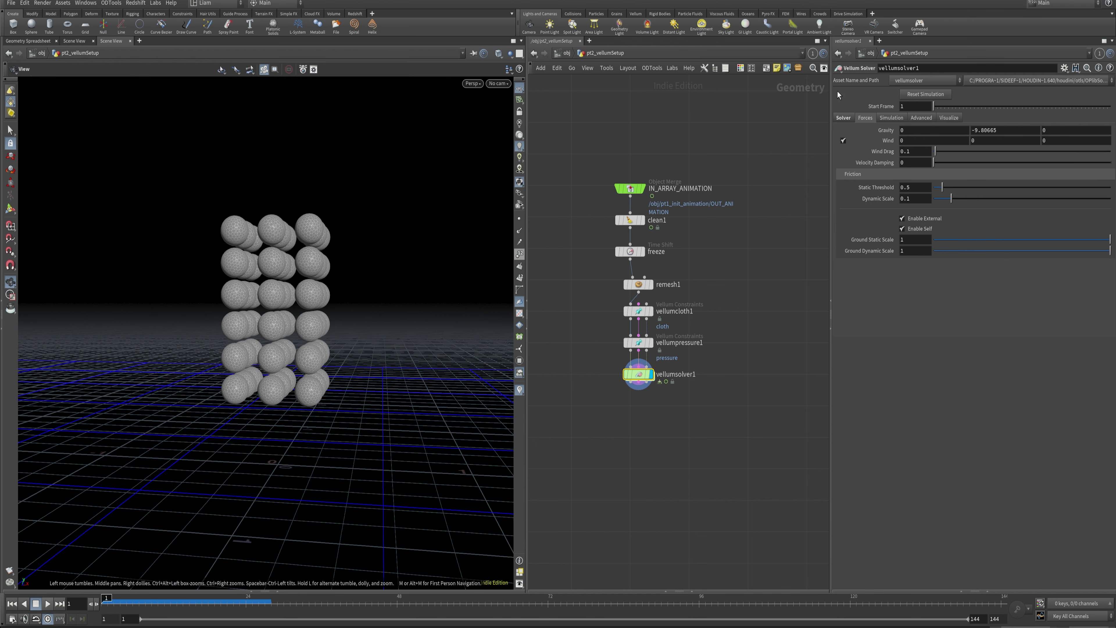
Step: Add a POP Wind node in the forces network inside vellumsolver1 and wire it into the FORCE output
double_click(639, 374)
key("Tab")
type("p")
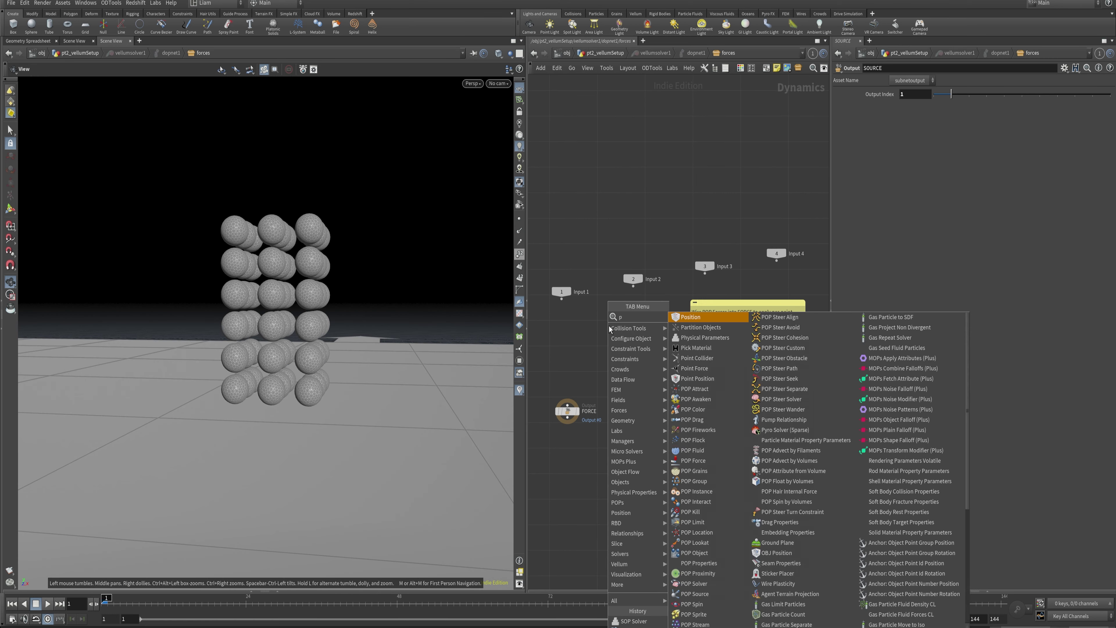
type("op wind")
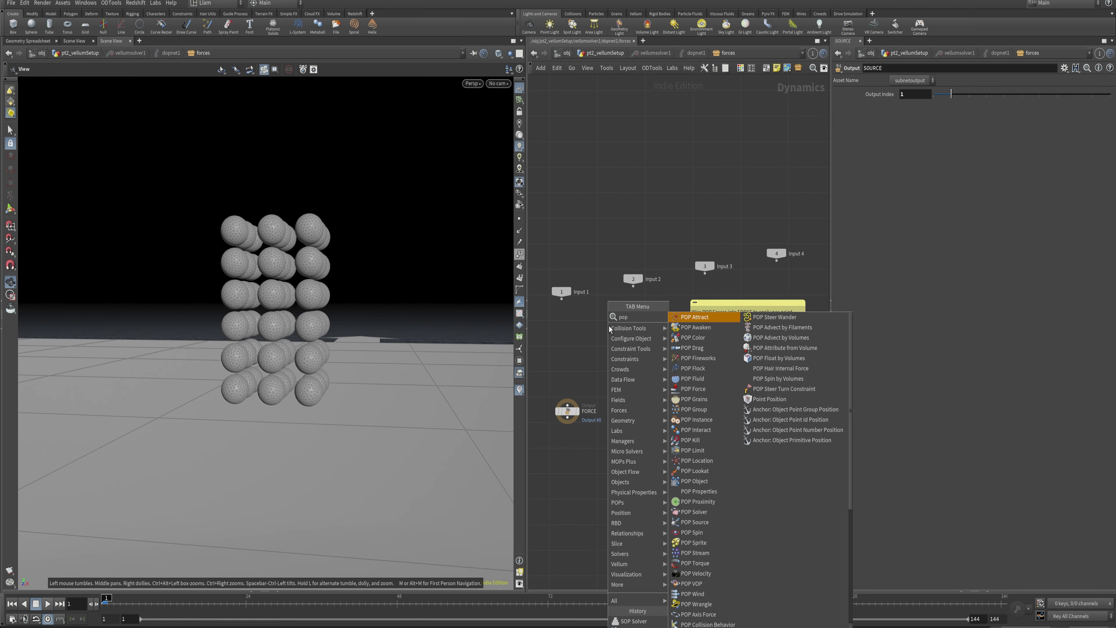
key("Return")
left_click(609, 326)
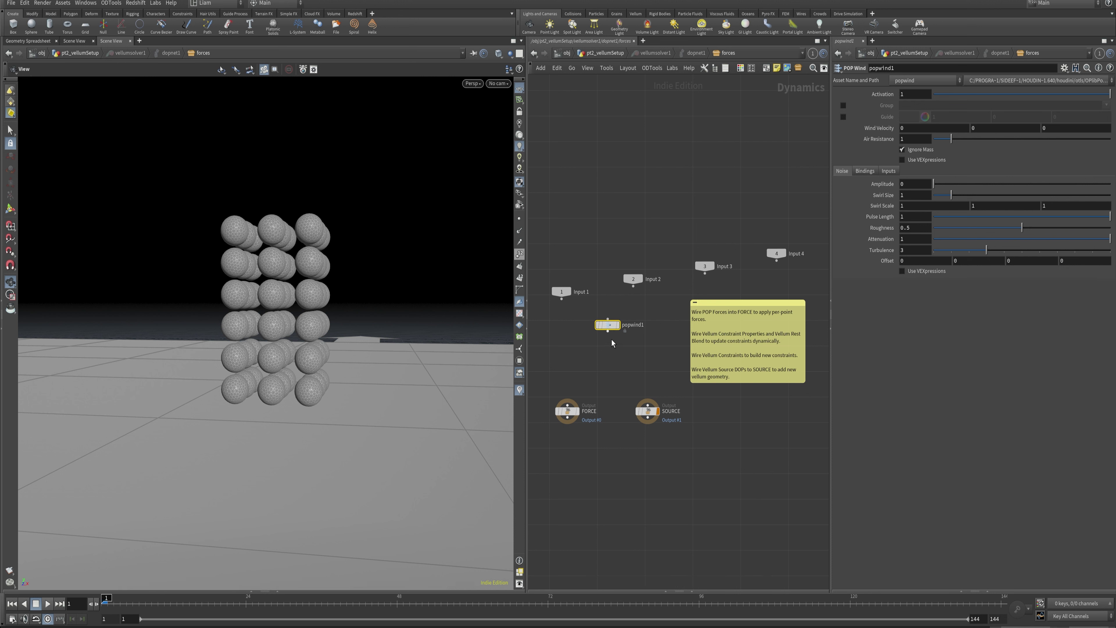
left_click_drag(608, 331, 567, 400)
left_click_drag(611, 328, 601, 358)
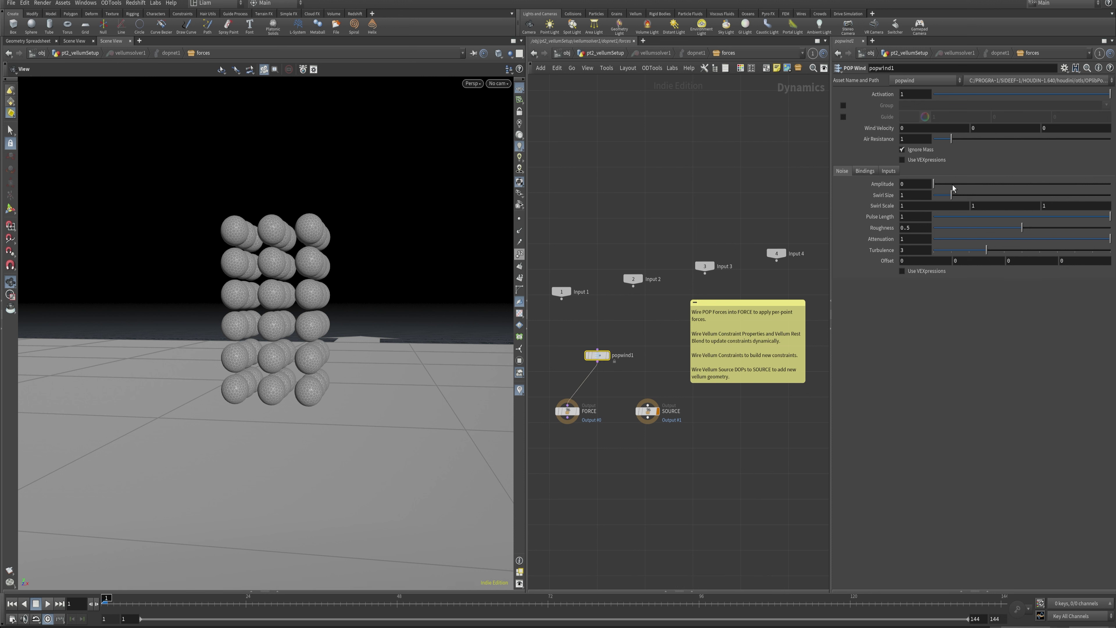
Step: Set popwind1's vertical Wind Velocity to 5 and noise Amplitude to 2, and play the simulation before rewinding to frame 1
left_click(996, 130)
key("Return")
left_click(921, 186)
type("2")
key("Return")
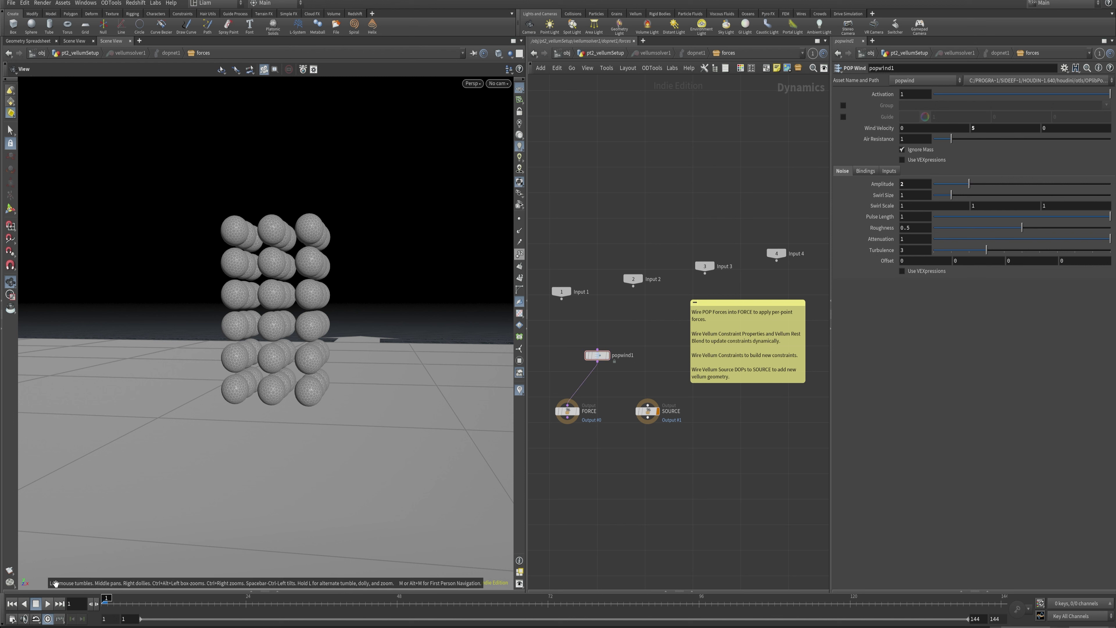
left_click(48, 603)
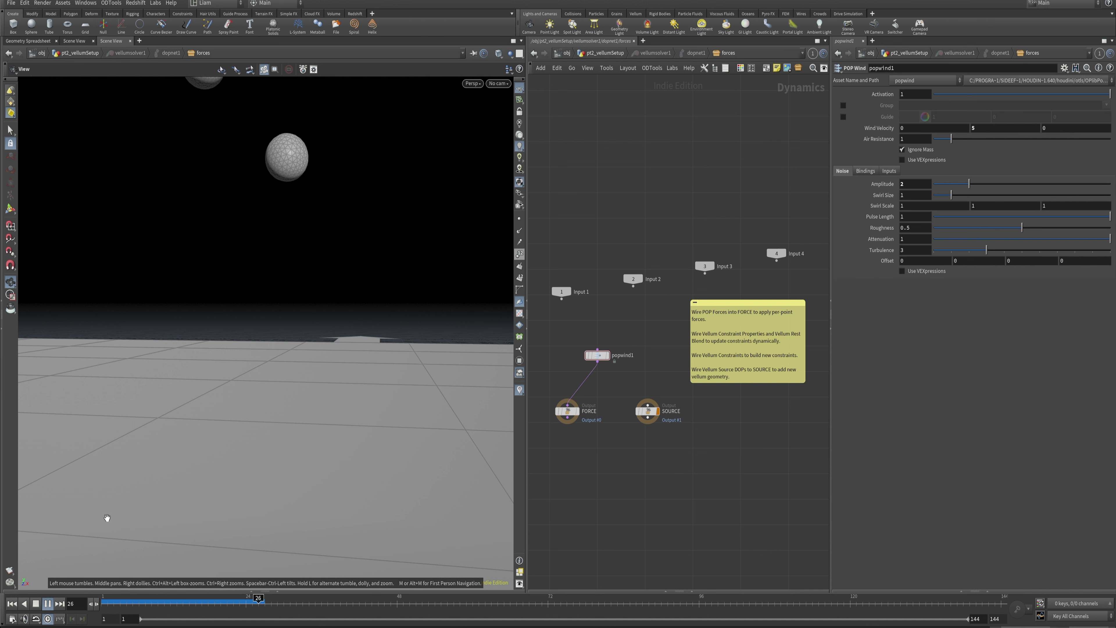
left_click(35, 603)
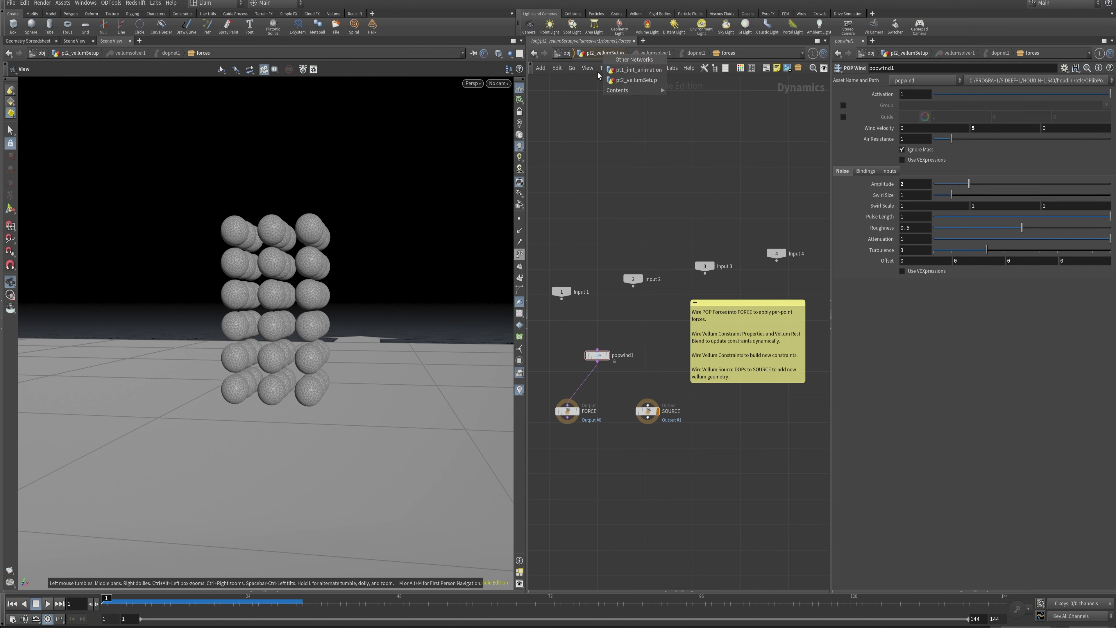
Step: Return to the pt2_vellumSetup level and re-enable the Wind parameter in vellumsolver1's forces
key("u")
key("u")
key("u")
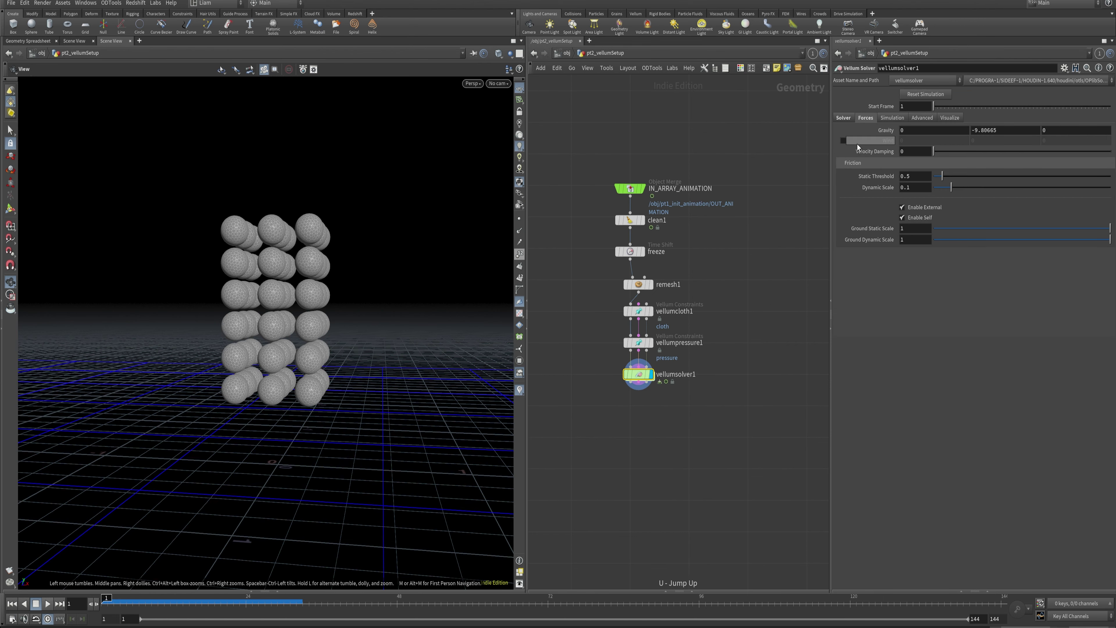
mouse_move(882, 143)
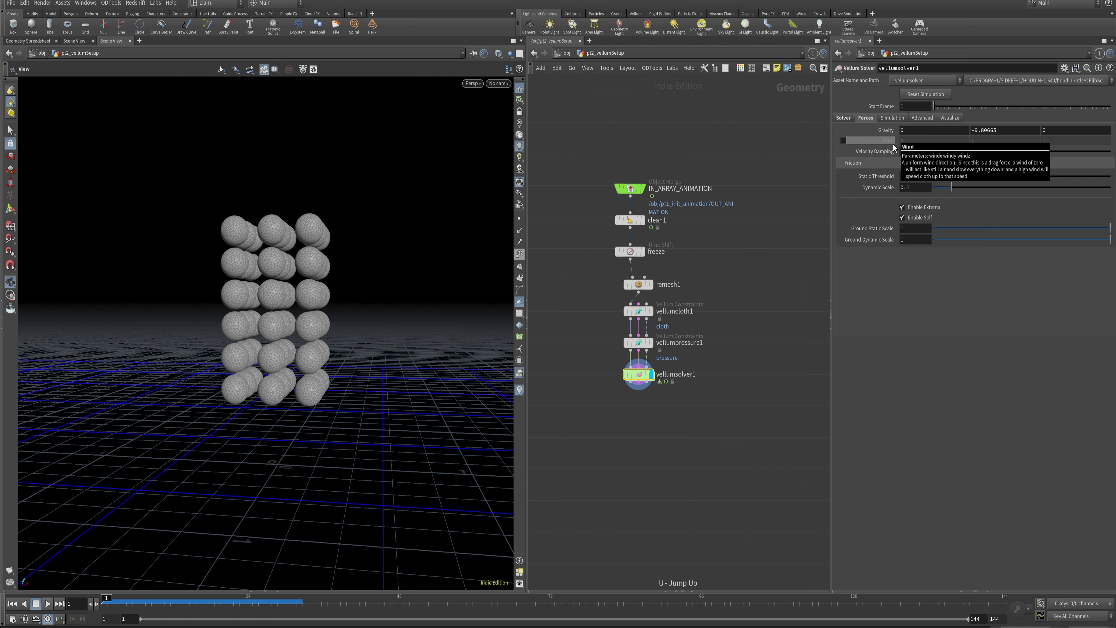
left_click(843, 141)
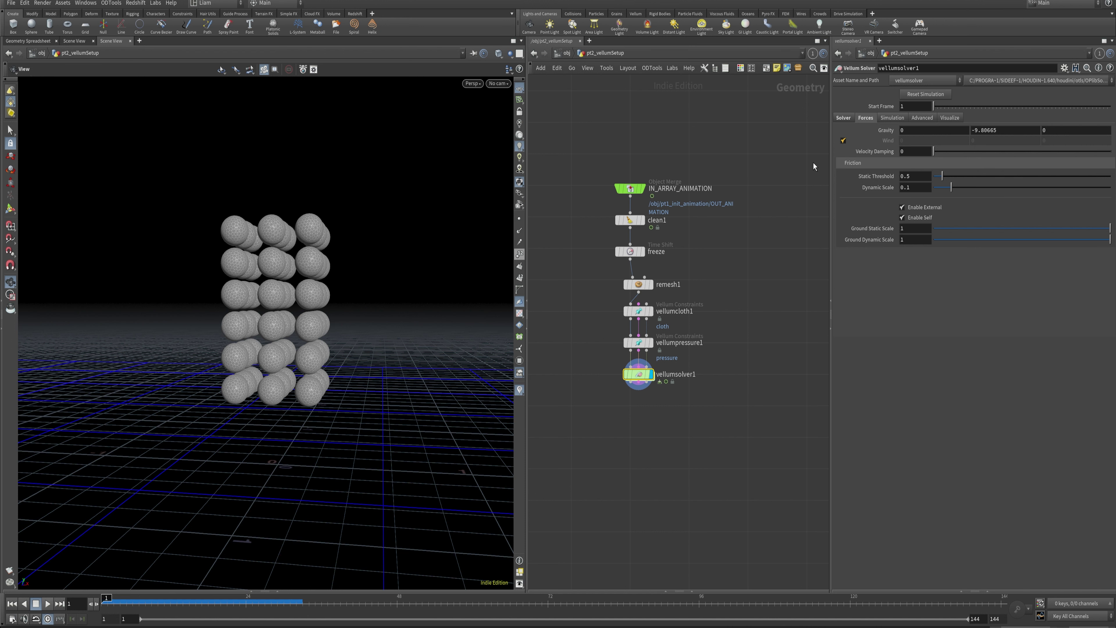
Step: Reopen the forces network inside vellumsolver1, play the simulation, scrub back to frame 17, and rewind to frame 1
double_click(642, 374)
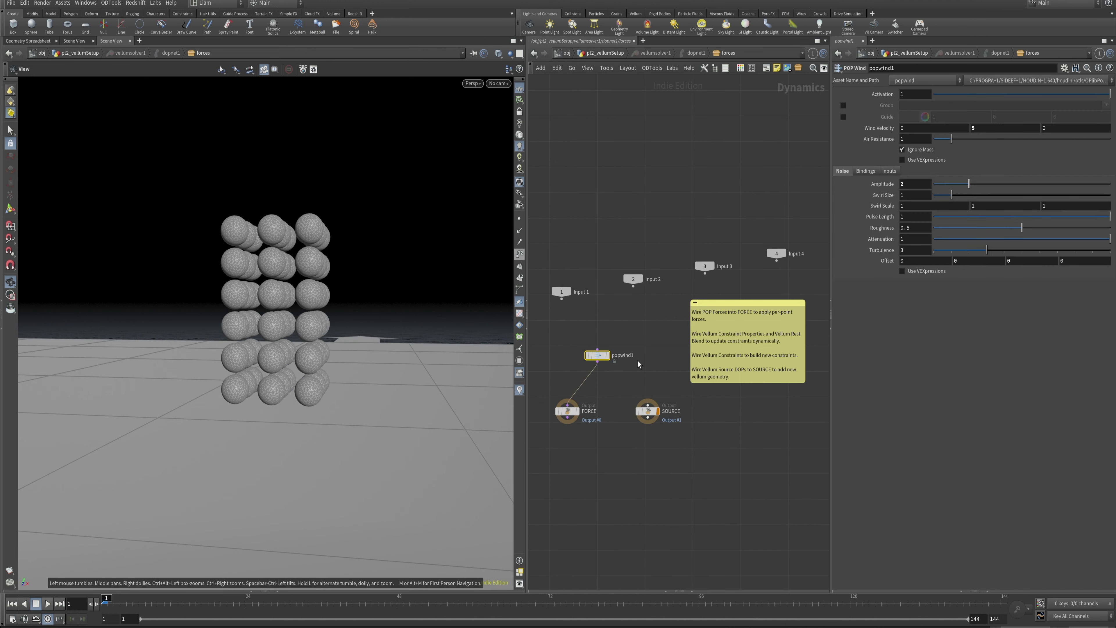
left_click(48, 605)
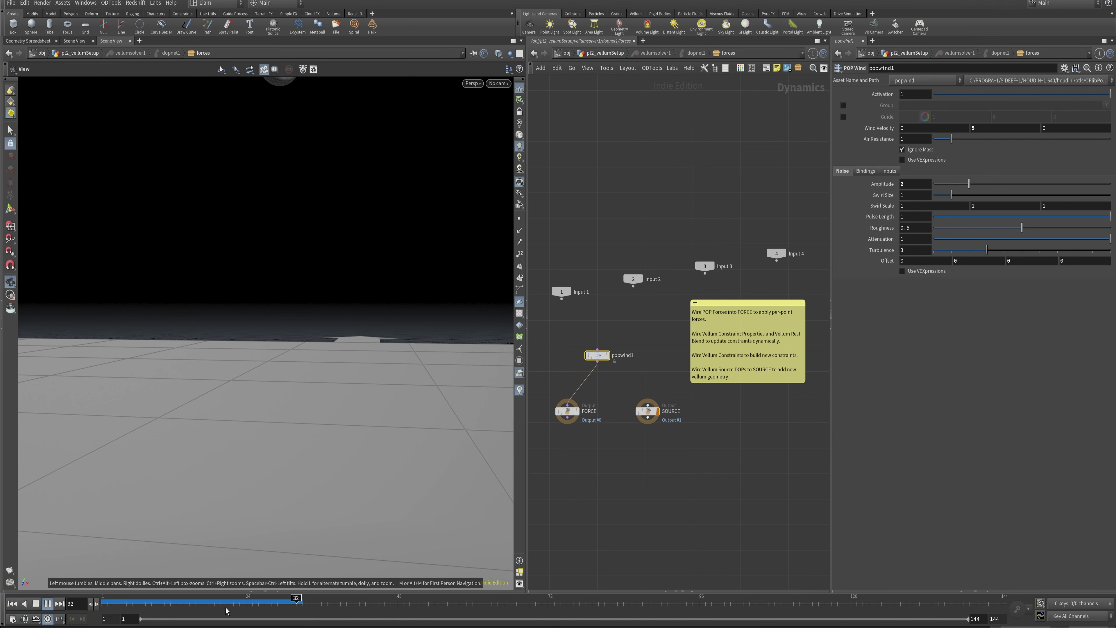
left_click_drag(115, 609, 140, 613)
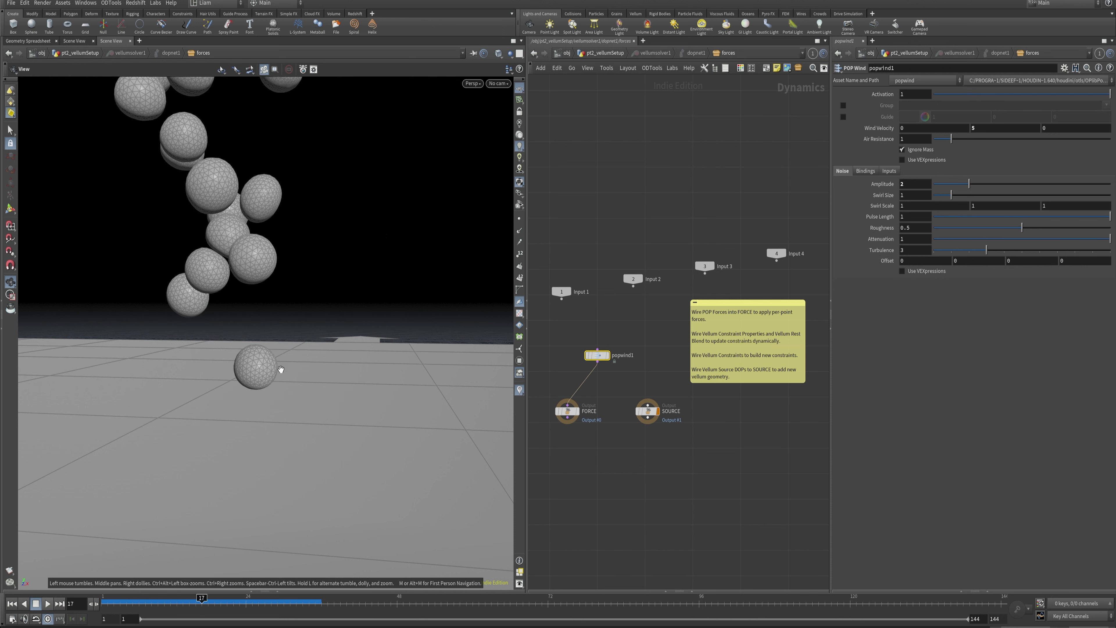
key("ctrl+Up")
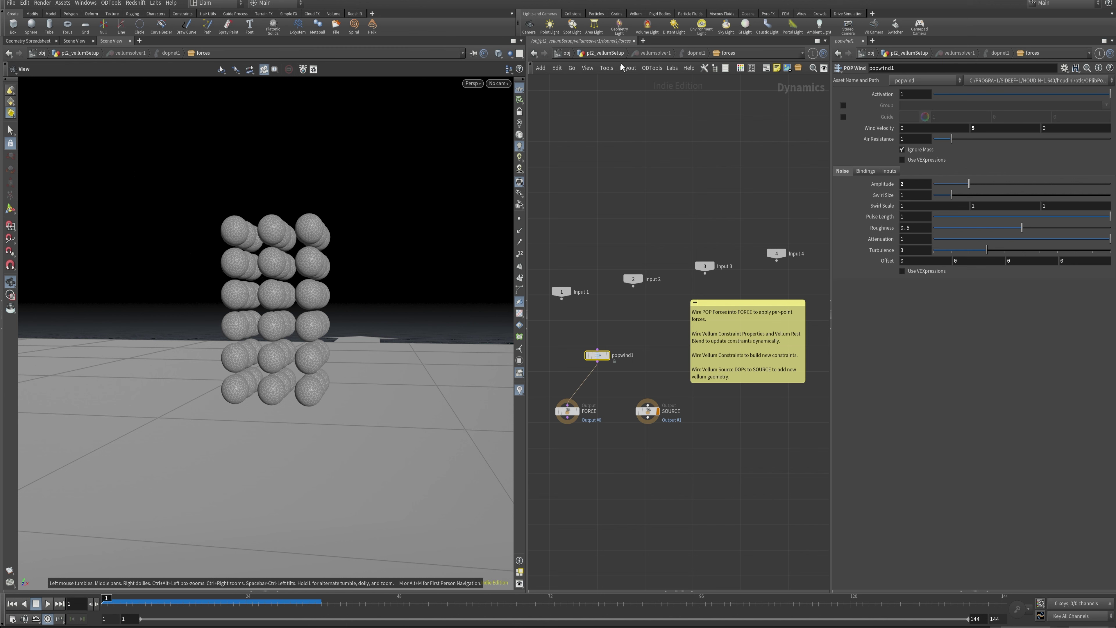
Step: Return to pt2_vellumSetup and move vellumsolver1 and vellumpressure1 down to open a gap below vellumcloth1
left_click(606, 53)
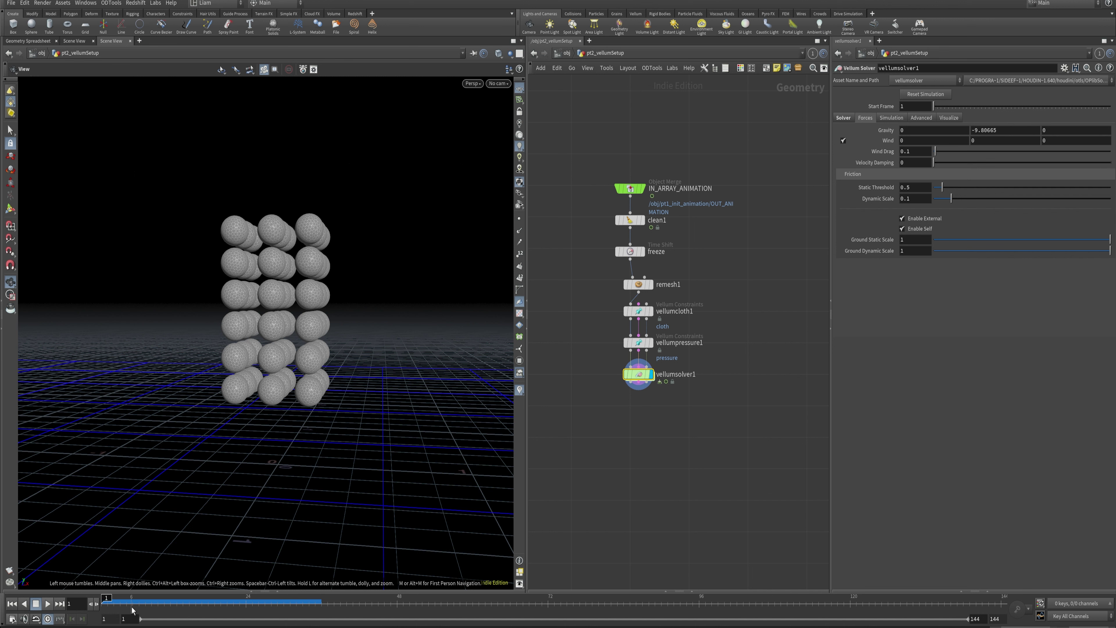
left_click_drag(638, 374, 638, 426)
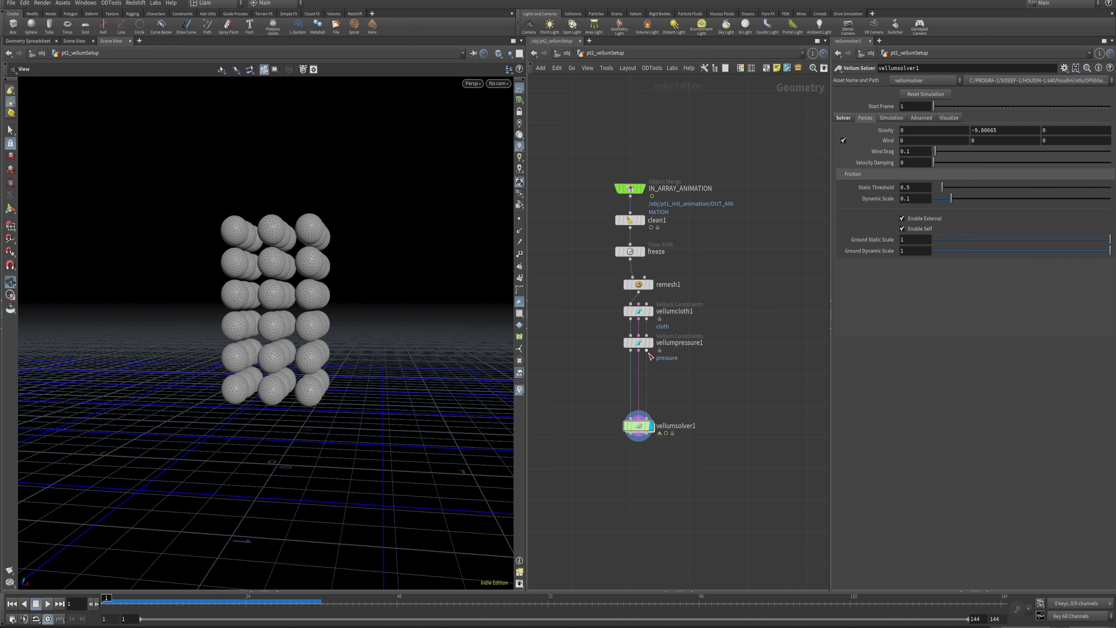
left_click_drag(639, 343, 638, 385)
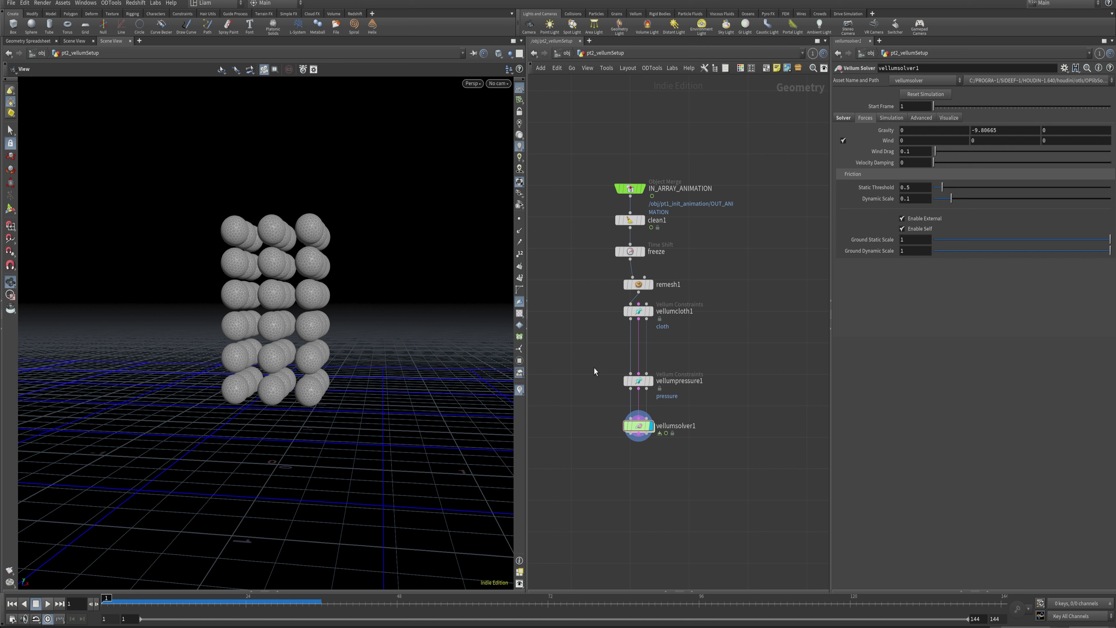
Step: Add an Attribute Create node and wire it between the first output of vellumcloth1 and the first input of vellumpressure1
key("Tab")
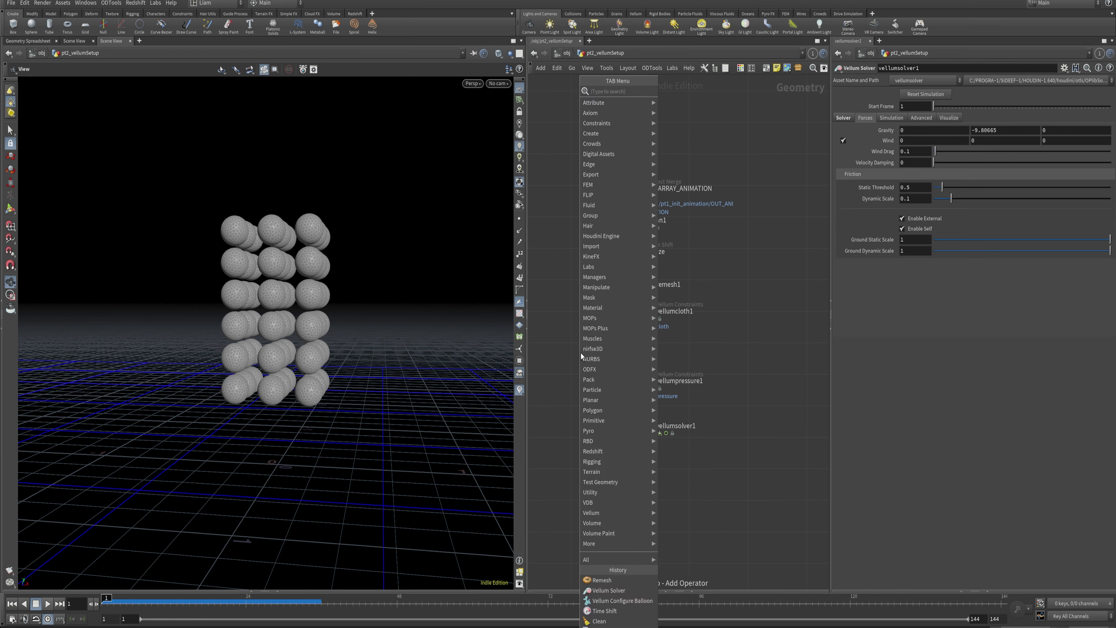
type("attcre")
key("Return")
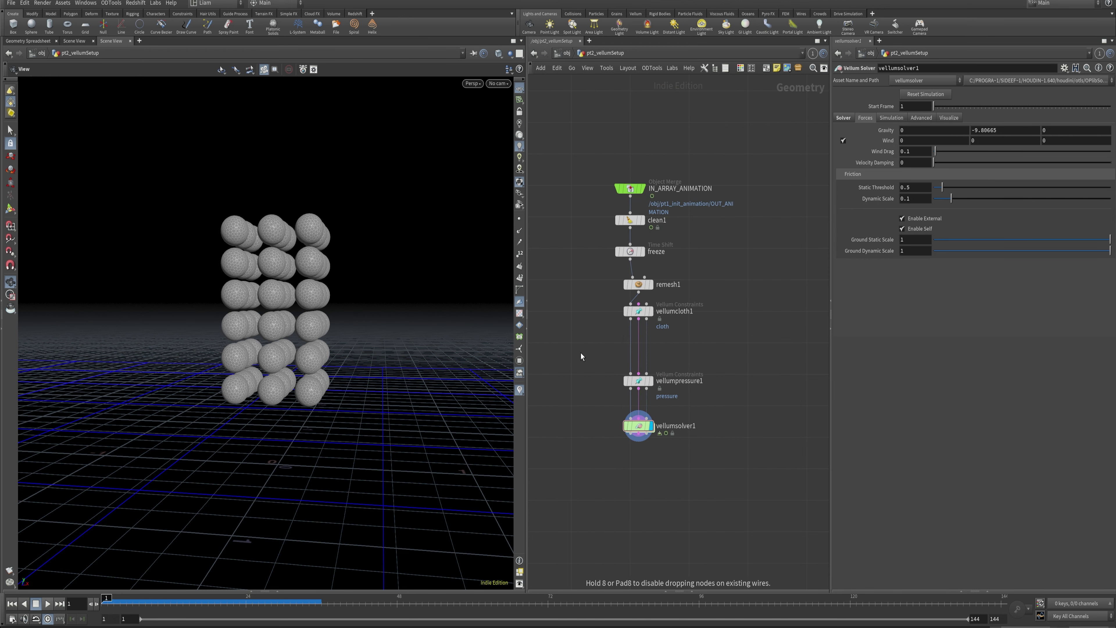
left_click(581, 354)
left_click_drag(628, 320, 584, 335)
left_click(579, 345)
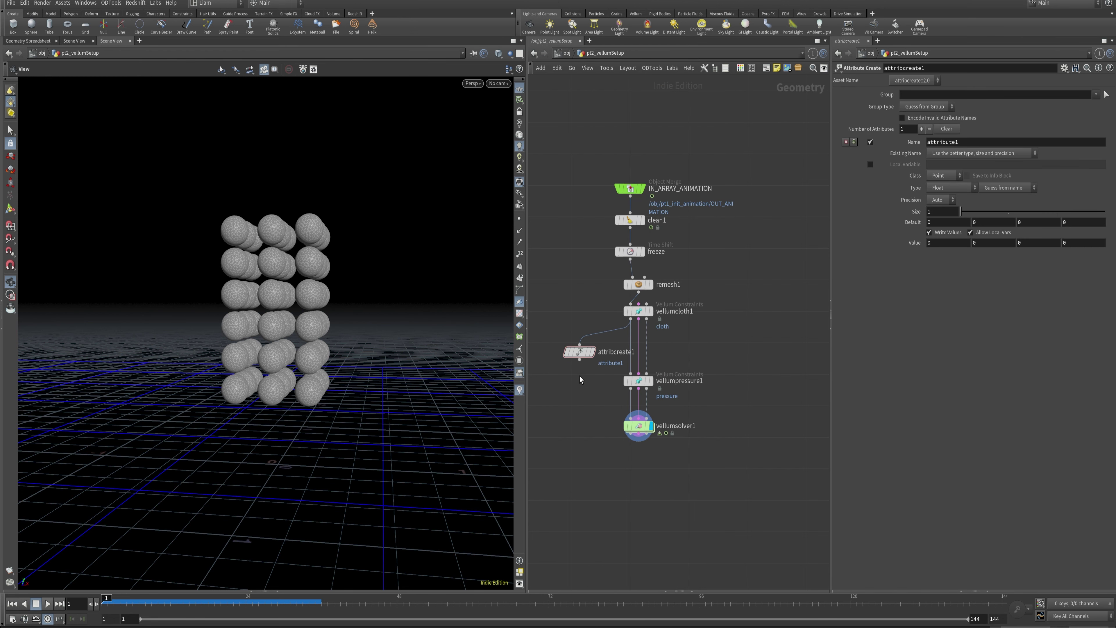
left_click(580, 360)
left_click(631, 374)
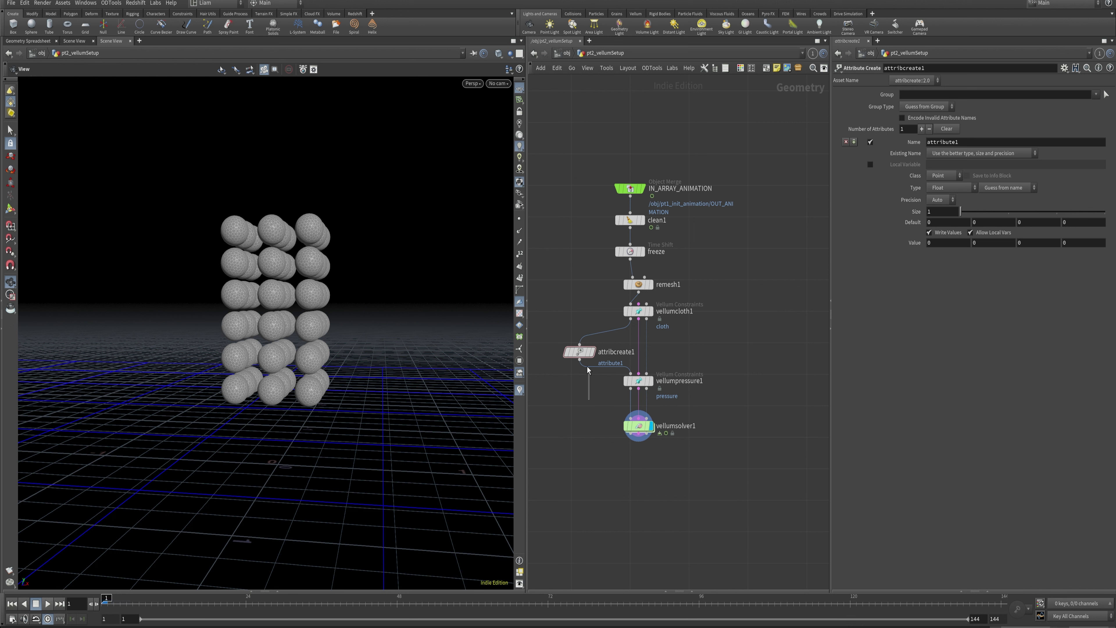
Step: Name attribcreate1's attribute stopped and set its type to Integer
double_click(969, 145)
type("stoo")
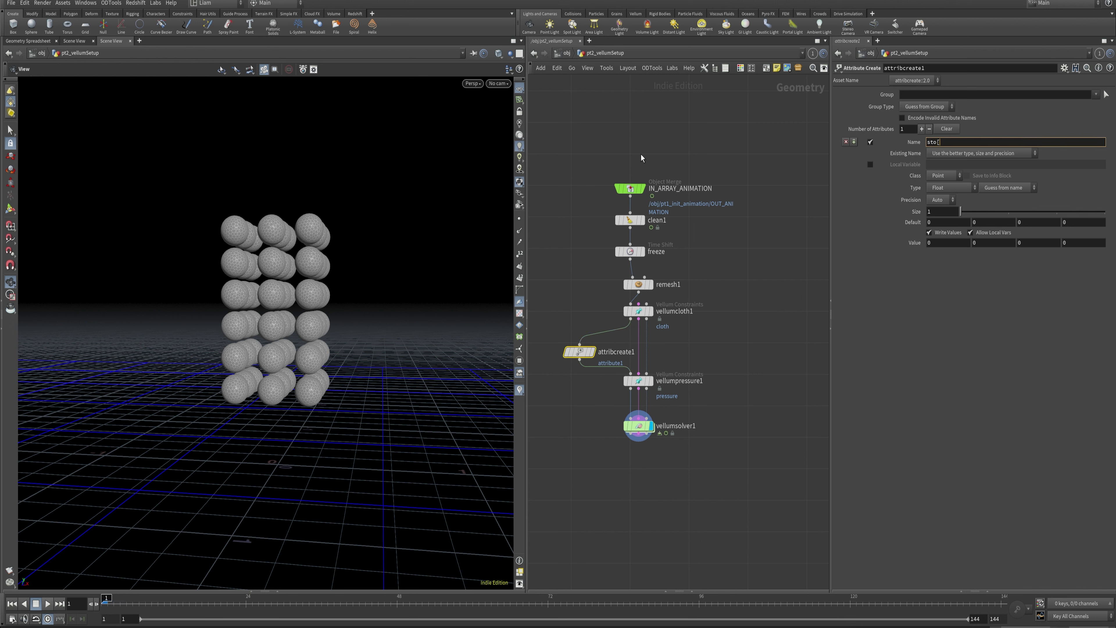
type("ped")
key("Return")
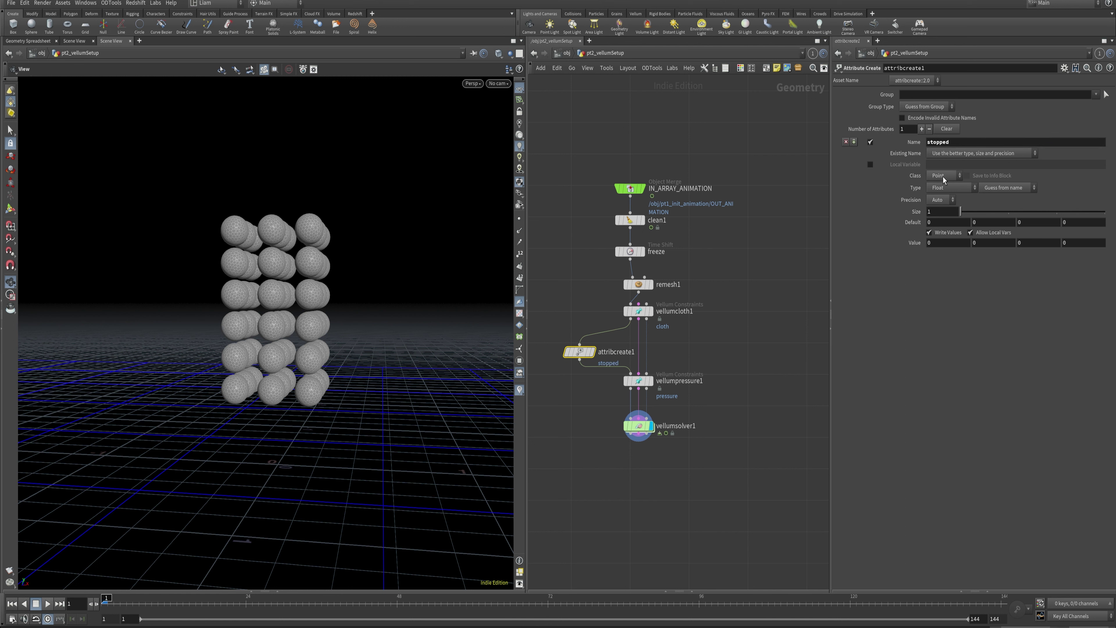
left_click(954, 191)
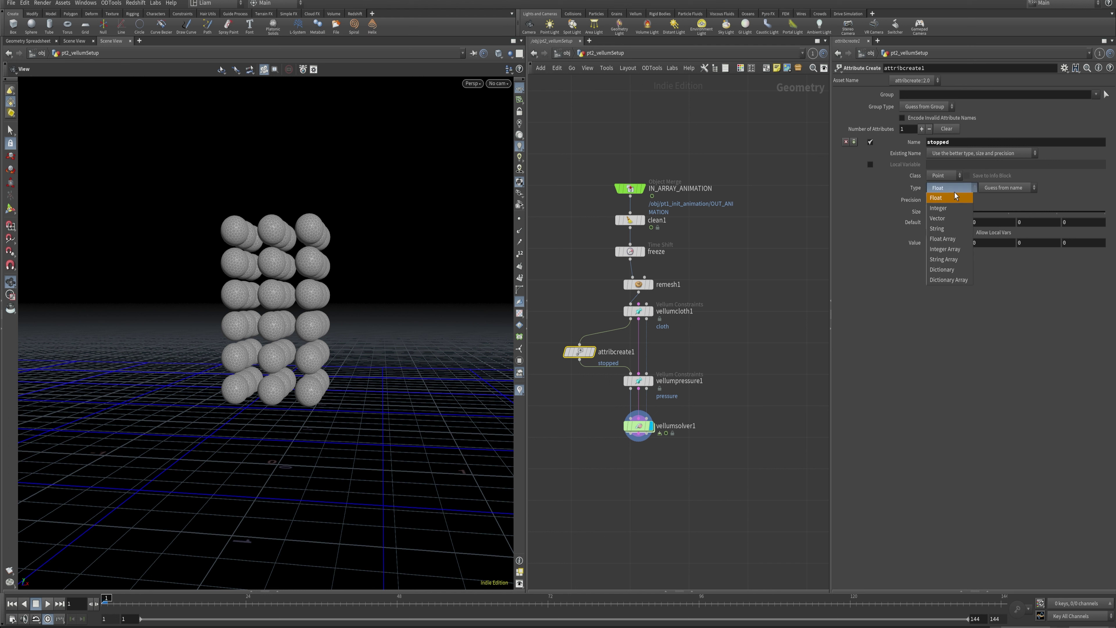
left_click(949, 208)
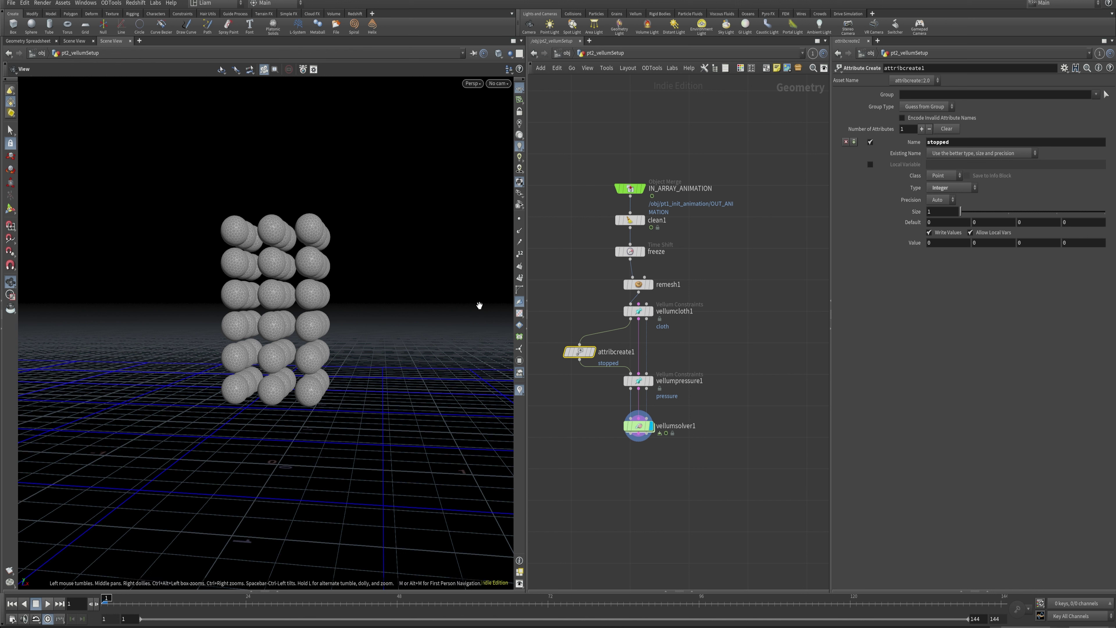
Step: Set the stopped attribute's value to 1 and play the simulation before rewinding to frame 1
left_click(936, 243)
key("Return")
left_click(47, 604)
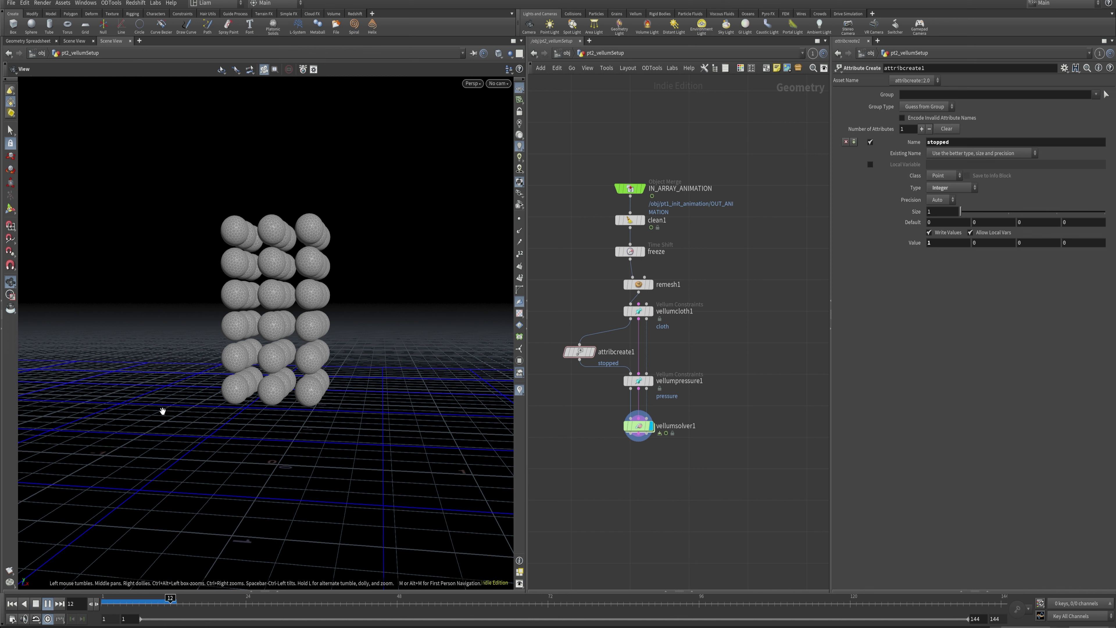
left_click(11, 603)
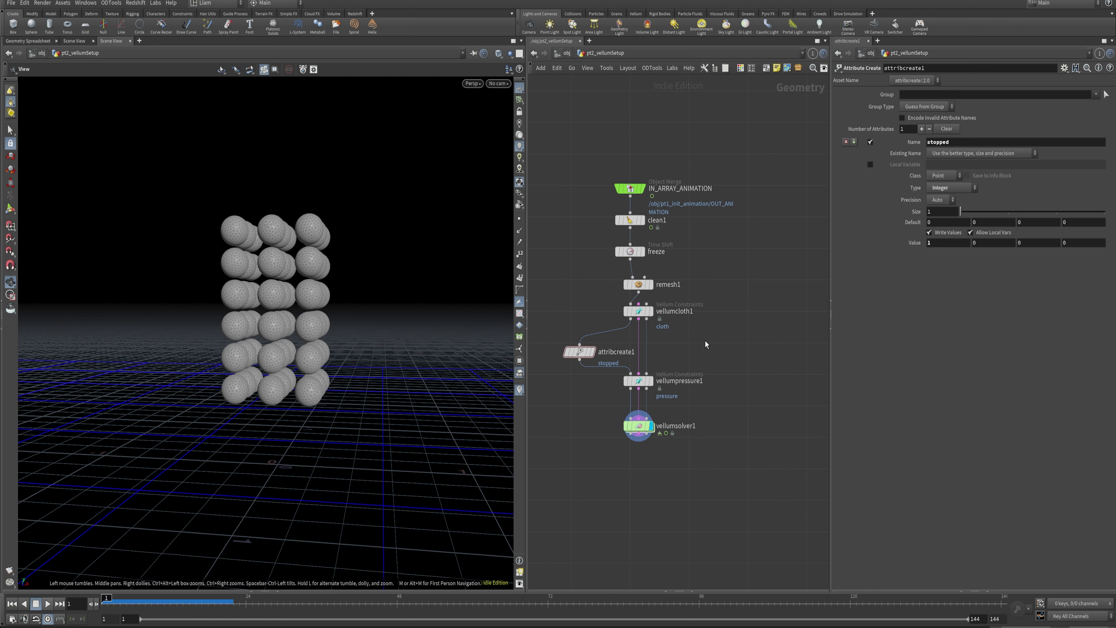
Step: Copy the maskfromtarget1 node from the pt1_init_animation network into pt2_vellumSetup
key("Tab")
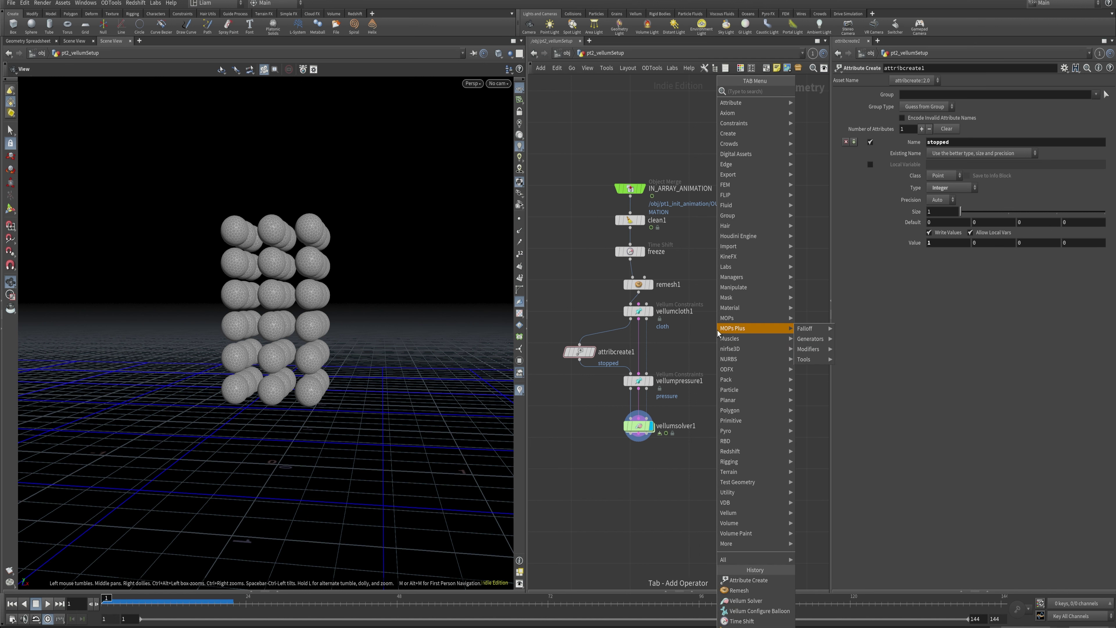
key("Escape")
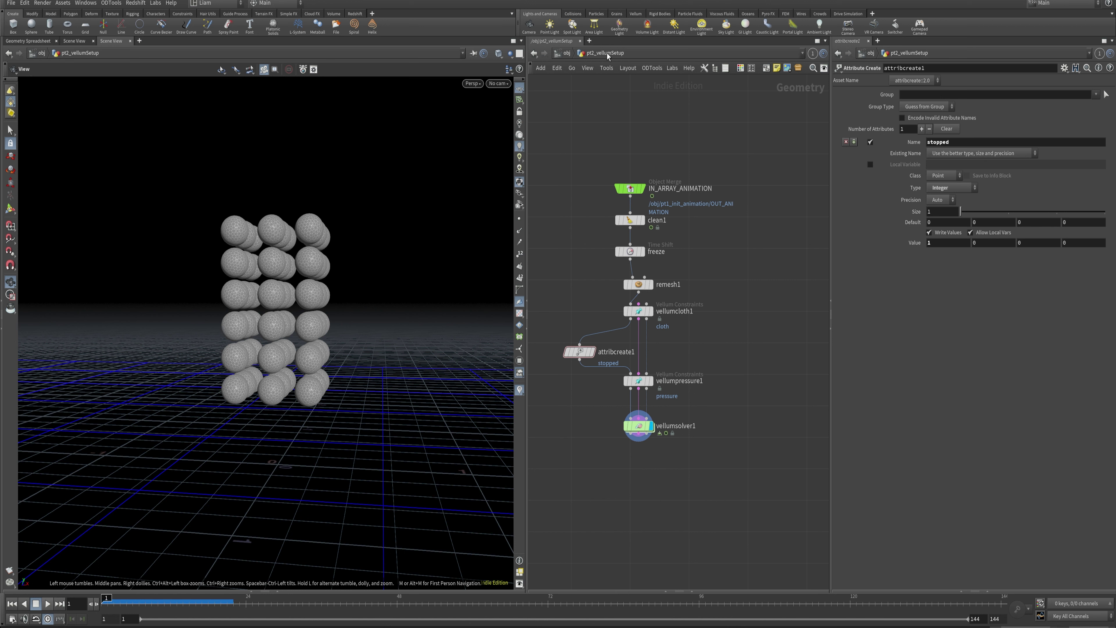
left_click(608, 55)
left_click(622, 74)
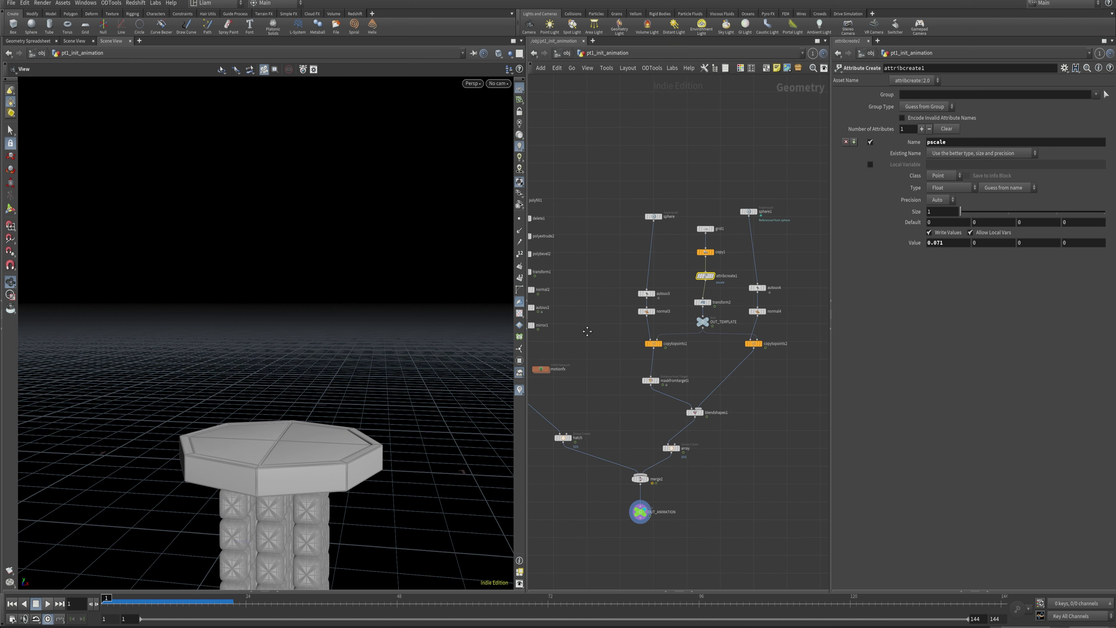
middle_click_drag(587, 331, 648, 291)
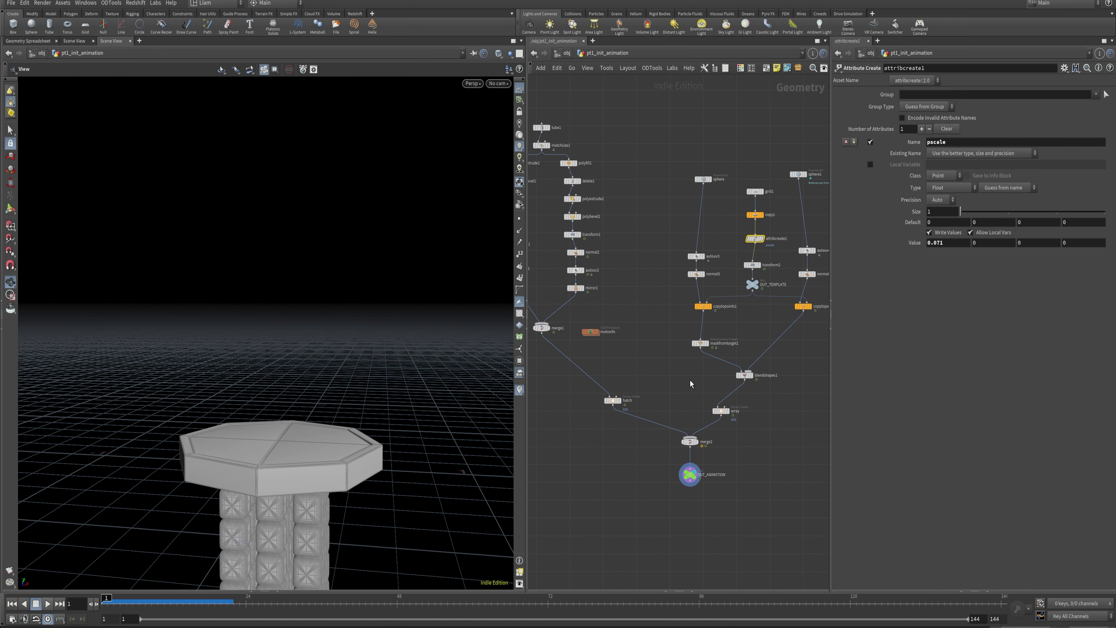
left_click(699, 343)
left_click(622, 54)
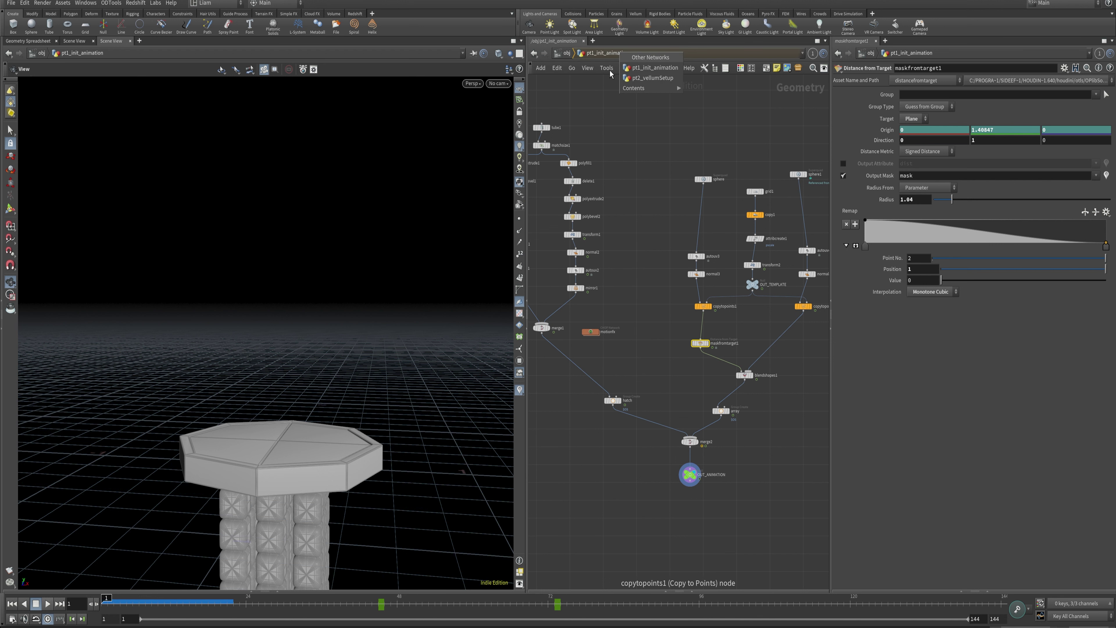
left_click(644, 84)
key("ctrl+v")
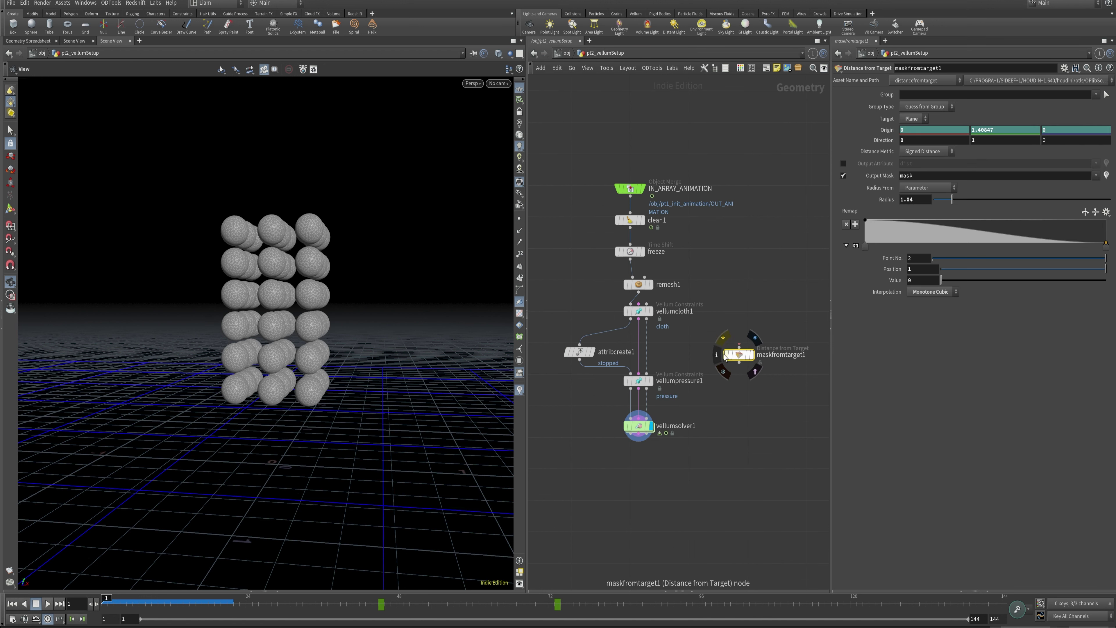
Step: Wire remesh1's output into the pasted maskfromtarget1 node and rename the node activate
left_click_drag(749, 365, 759, 316)
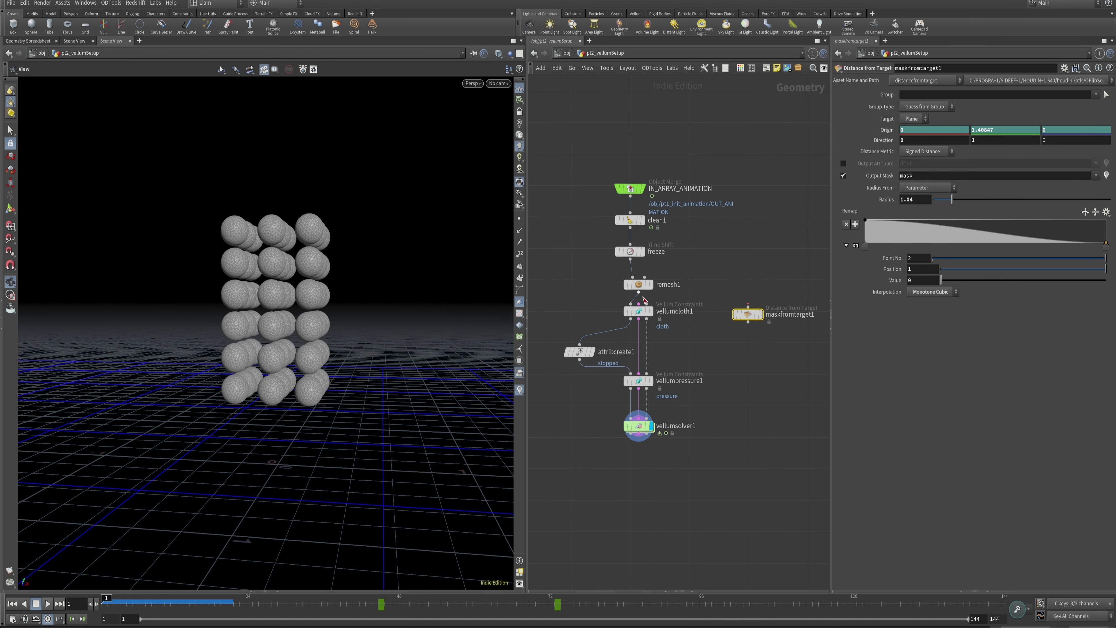
left_click_drag(638, 291, 747, 305)
middle_click_drag(750, 350, 707, 339)
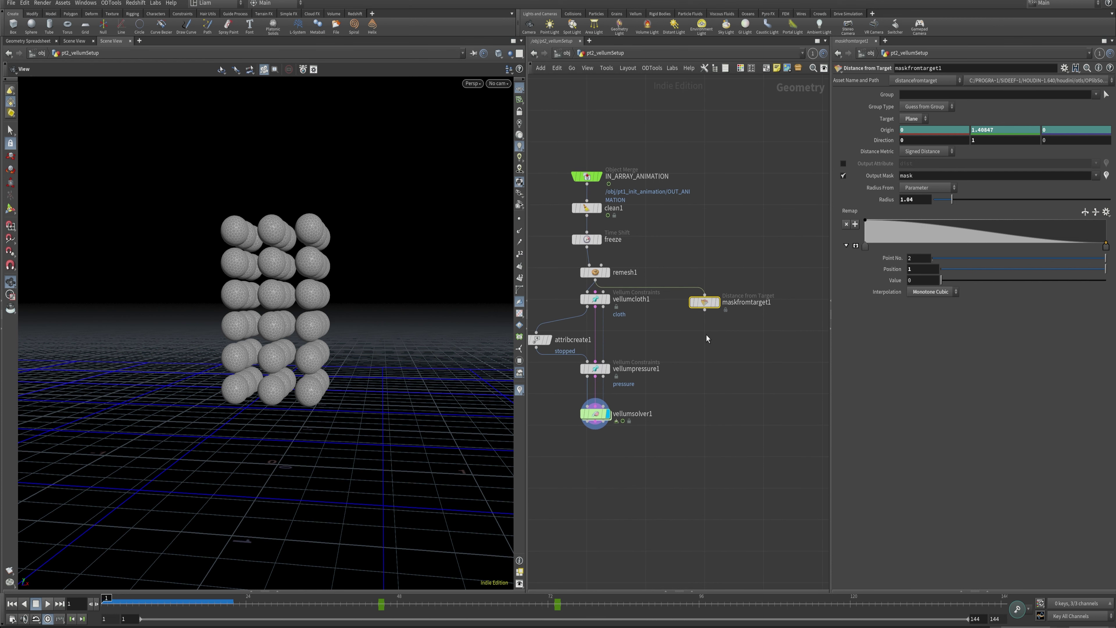
double_click(747, 302)
type("activate")
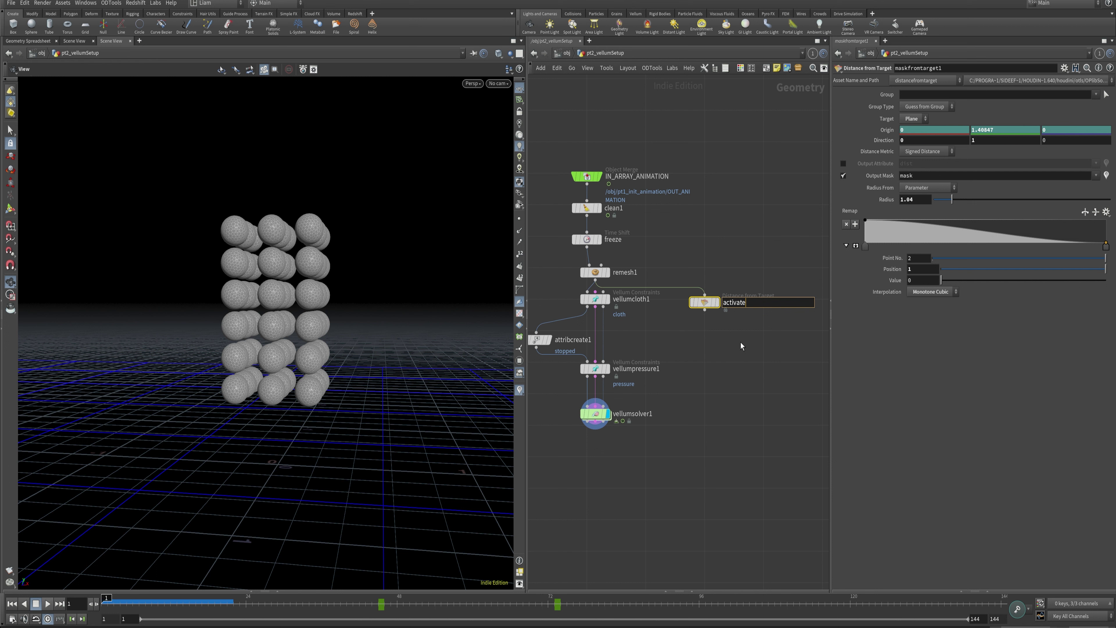
key("Return")
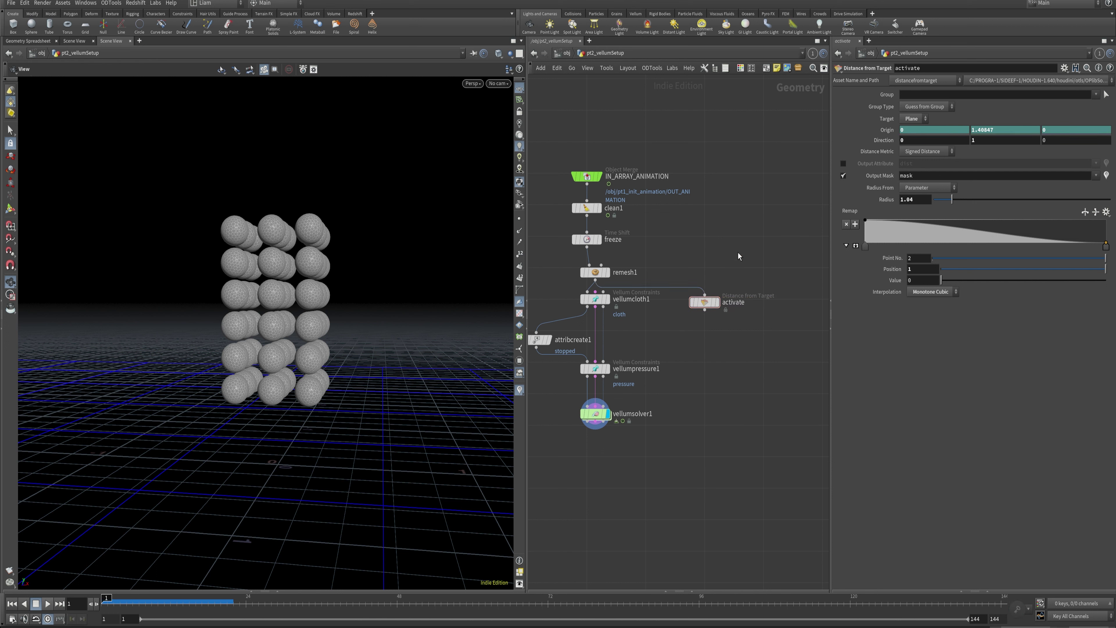
Step: Set the activate node's Radius to 1.00
double_click(909, 200)
type("1.00")
key("Return")
left_click(705, 302)
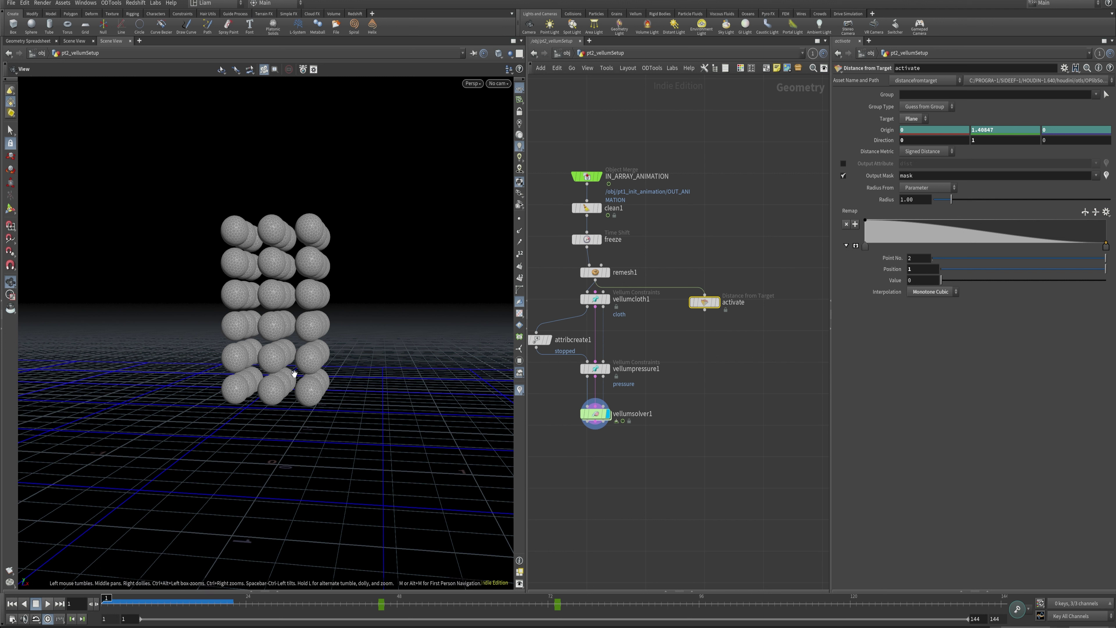
mouse_move(273, 602)
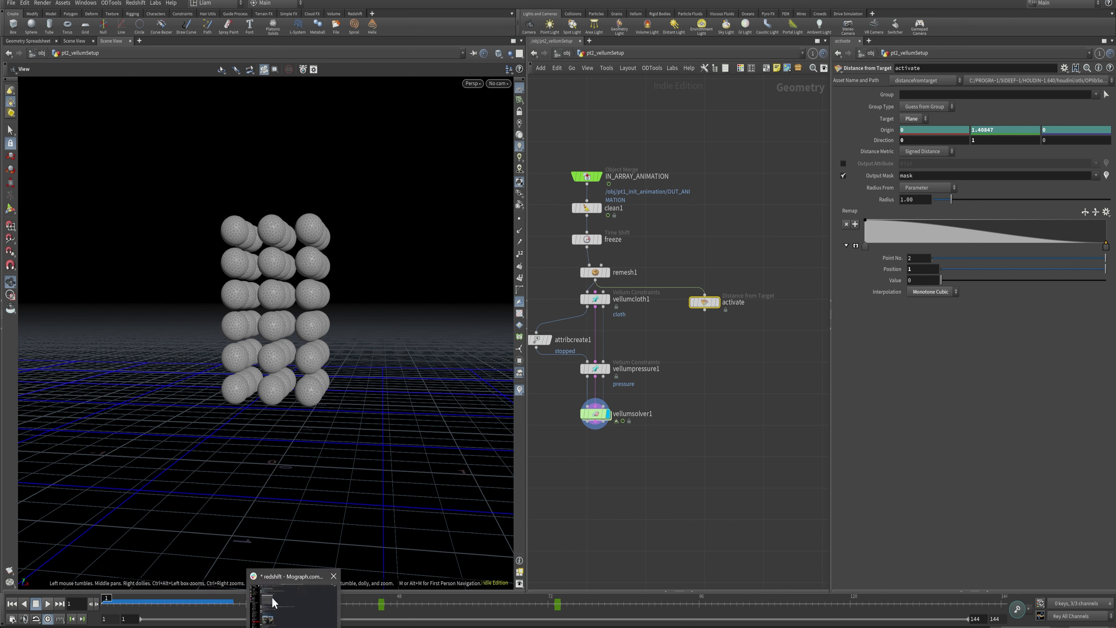
Step: Display the activate node and scrub the timeline to check how its target plane moves through the sphere array
left_click(233, 603)
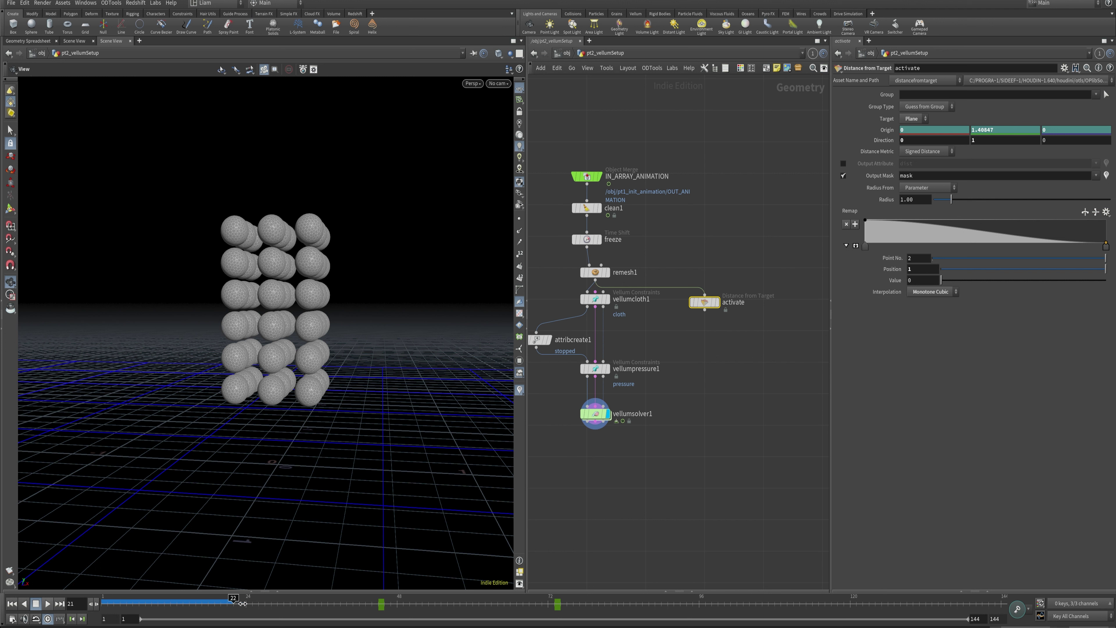
left_click_drag(242, 603, 412, 600)
left_click(720, 303)
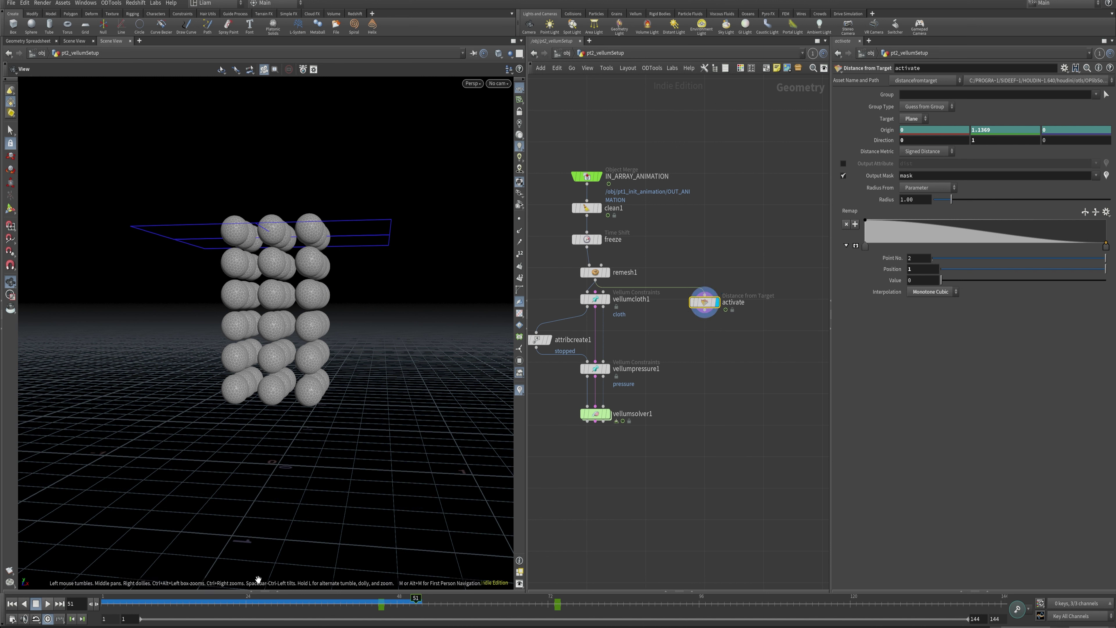
left_click(391, 601)
left_click_drag(391, 601, 460, 602)
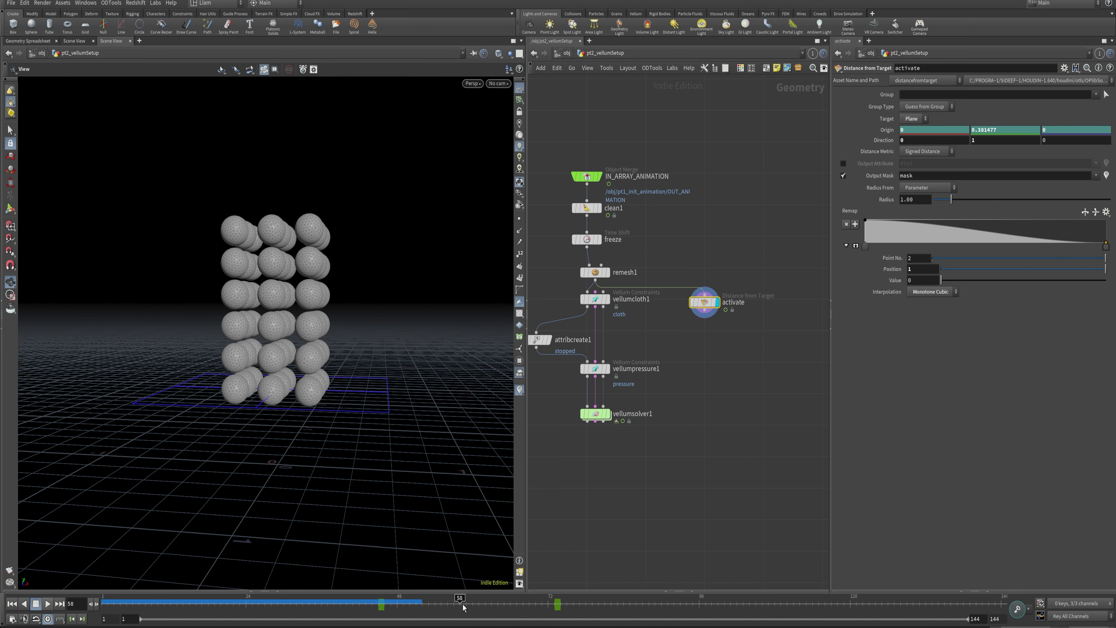
Step: Turn on the scene's mask visualizer to colour the spheres by their mask values
left_click(519, 390)
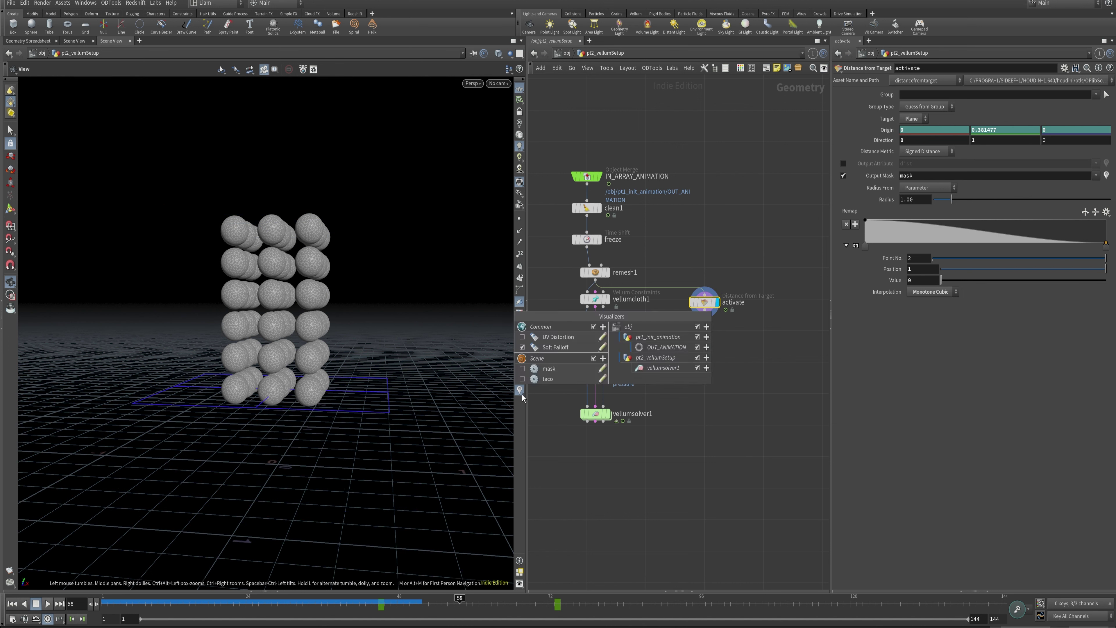
left_click(522, 368)
left_click(582, 444)
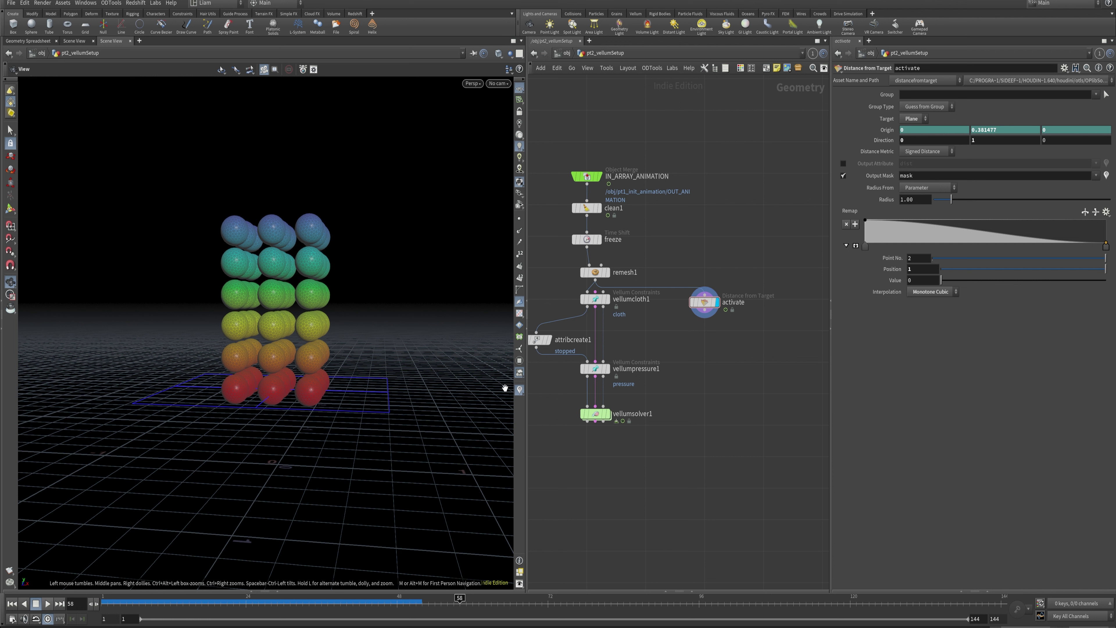
left_click(518, 389)
left_click(519, 390)
left_click(521, 390)
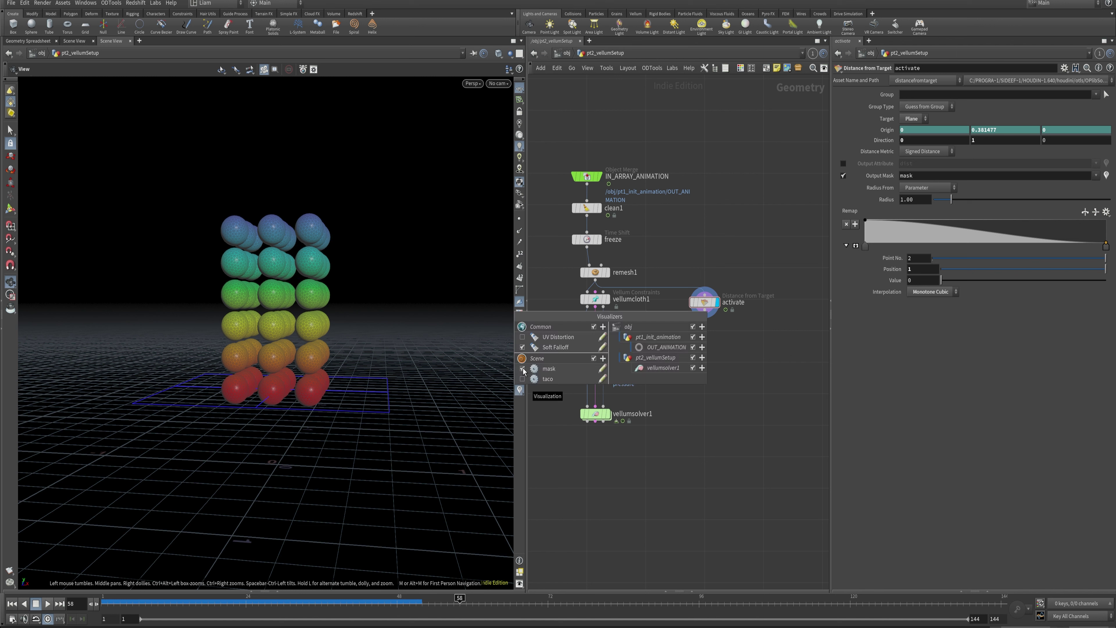
Step: Move the activate node's two origin keyframes to about frames 5 and 36, and play back the earlier mask sweep
left_click(704, 302)
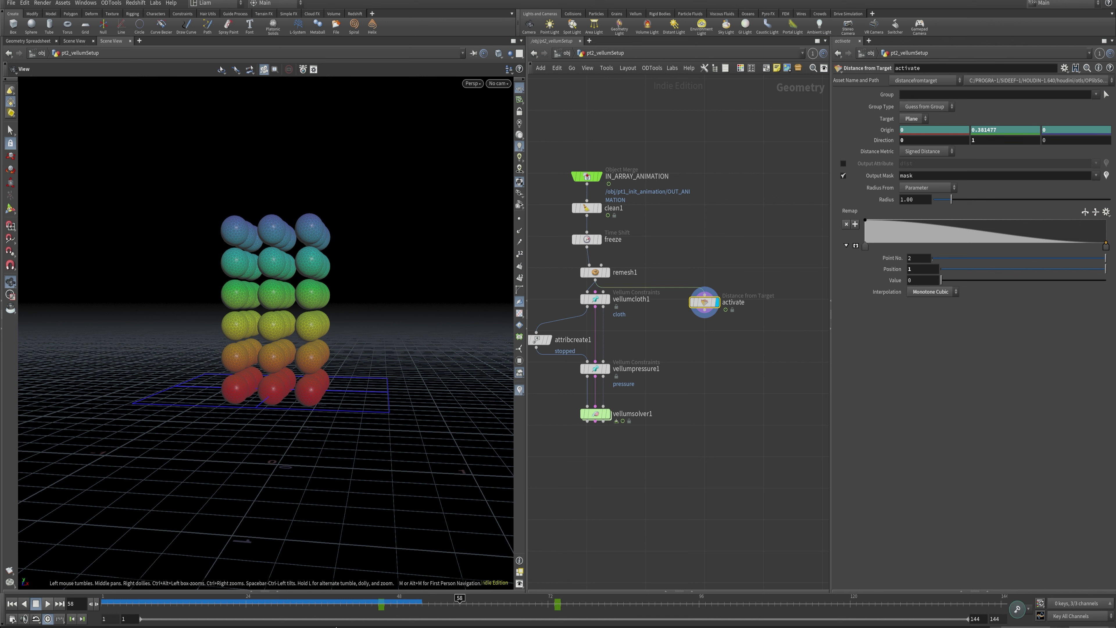
left_click_drag(107, 611, 130, 611)
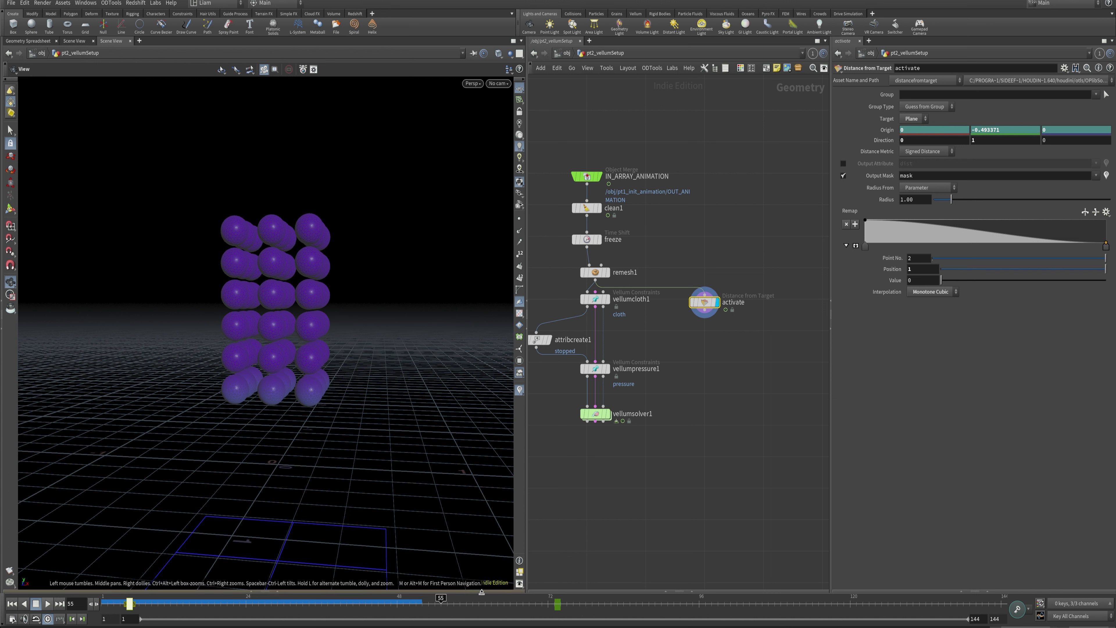
left_click(557, 604)
left_click_drag(558, 606, 325, 608)
key("ctrl+Left")
key("Right")
left_click(47, 605)
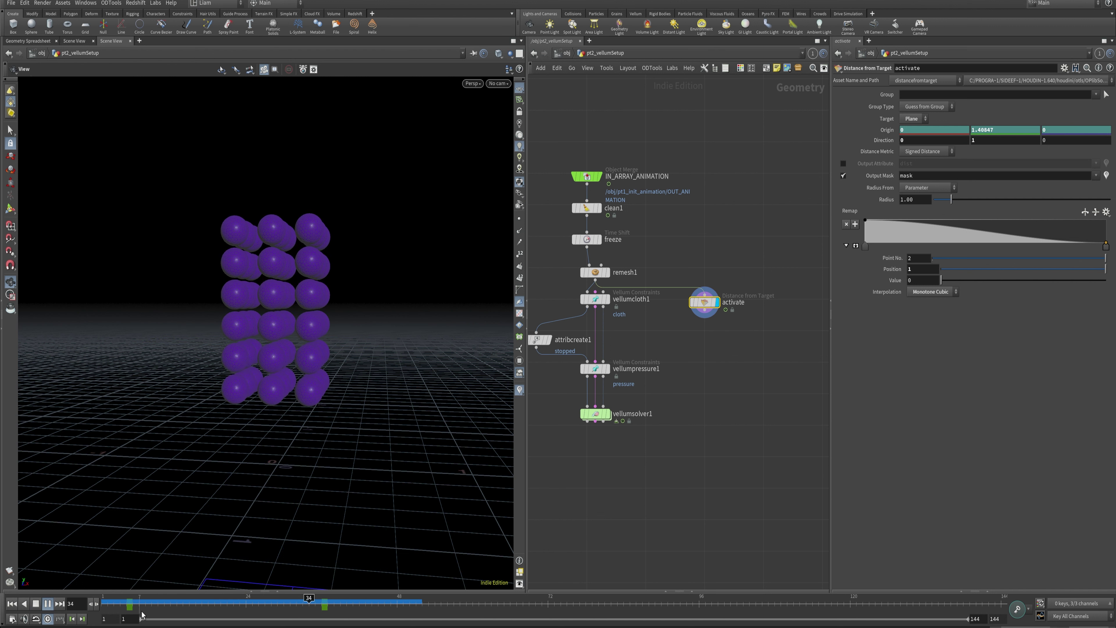
left_click(36, 603)
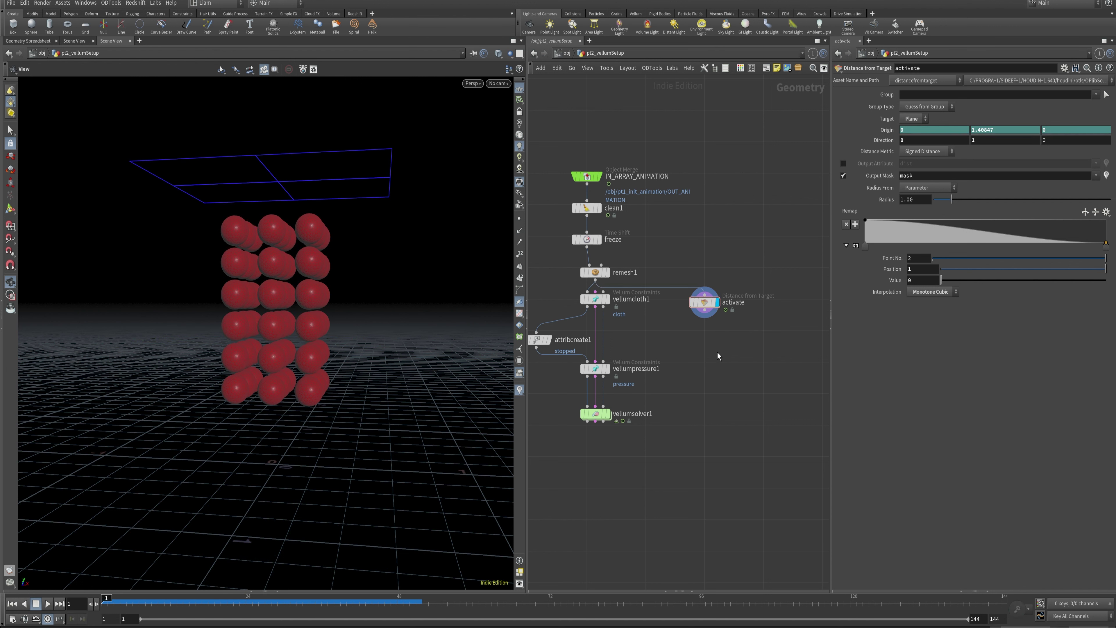
Step: Add a null node below activate and wire the activate output into it
key("Tab")
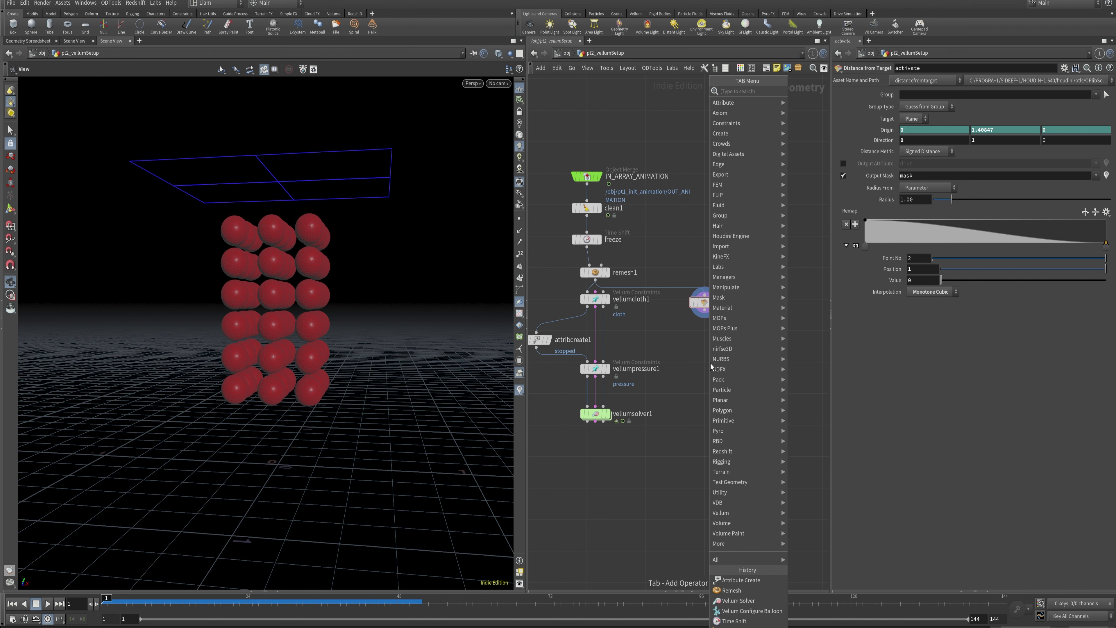
type("null")
key("Return")
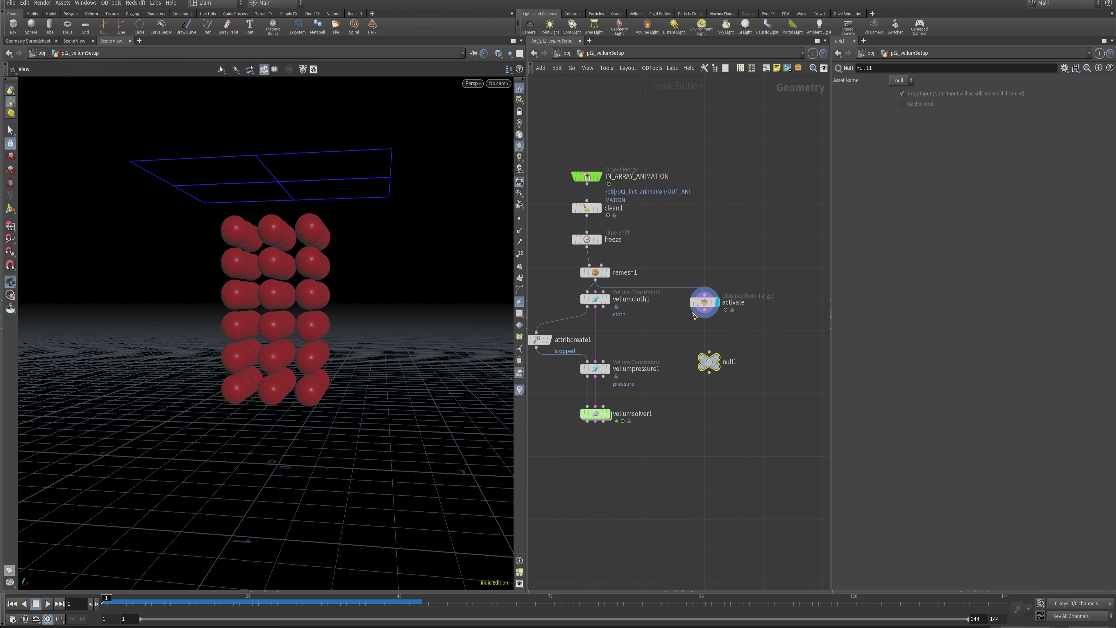
left_click_drag(704, 313, 723, 348)
Step: Rename the null OUT_ACTIVATE and colour the node red
double_click(728, 348)
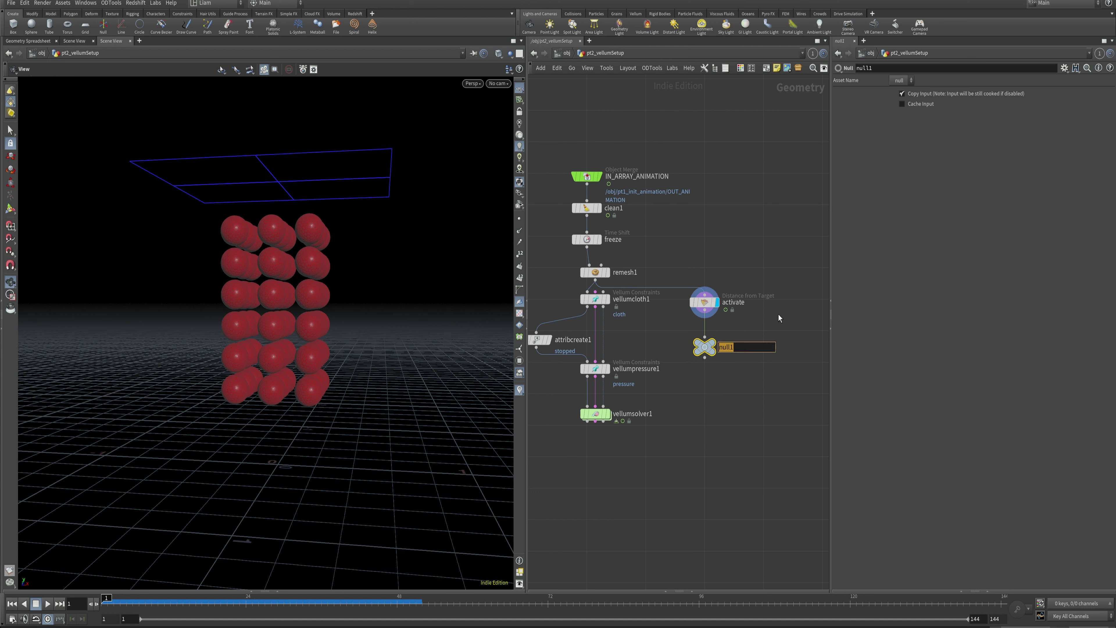
type("OUT_ACTIVATE")
key("Return")
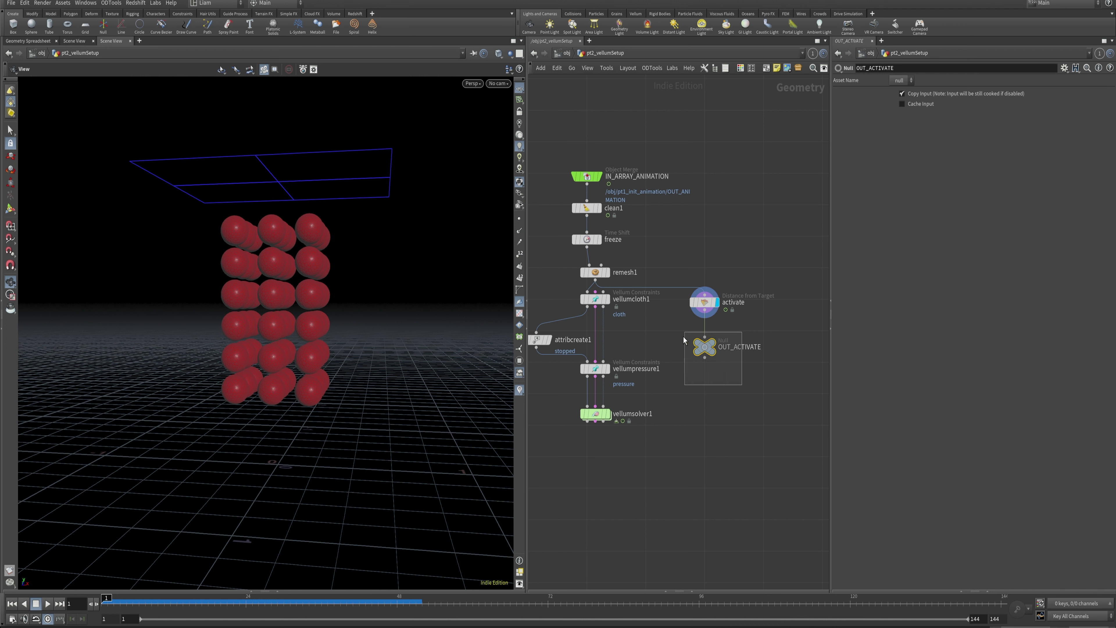
key("c")
left_click(789, 530)
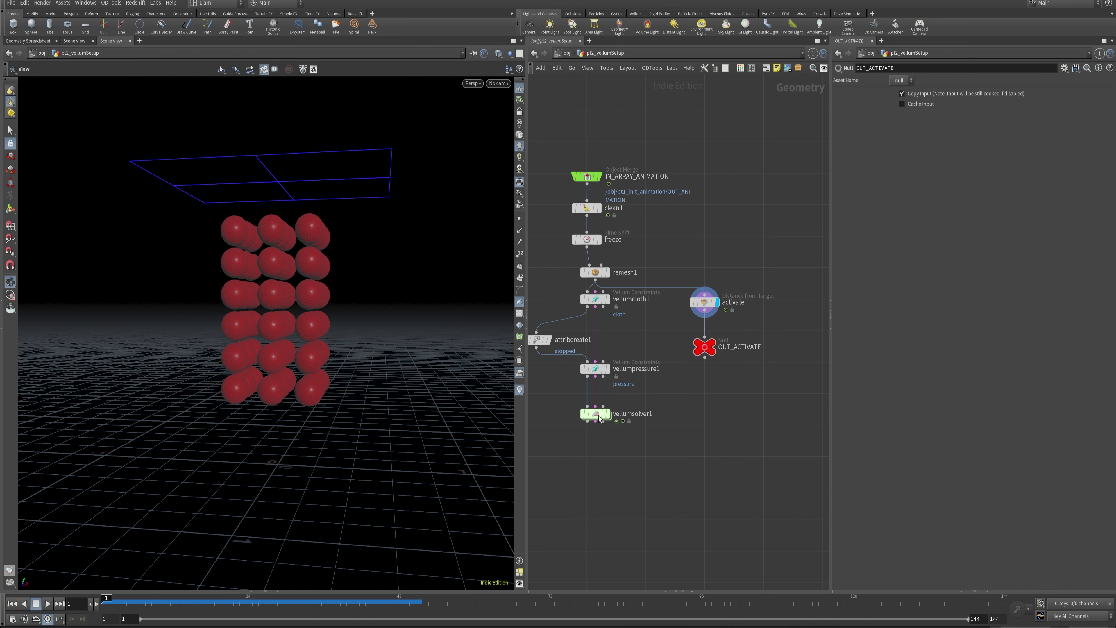
Step: Display vellumsolver1, enter its forces network and collapse the sticky note
left_click(608, 414)
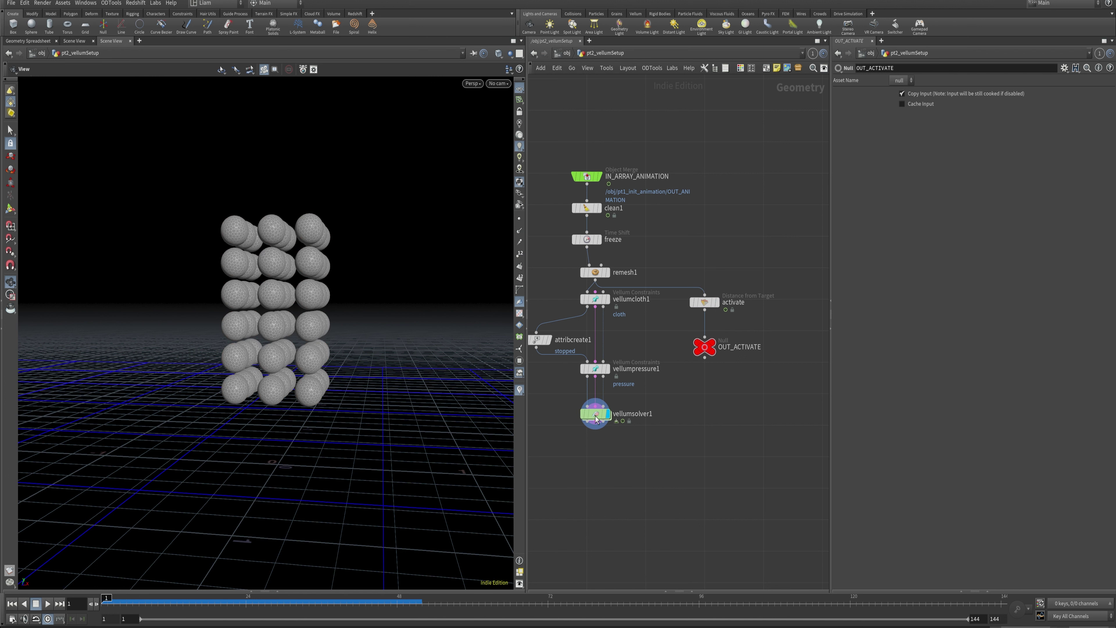
double_click(596, 418)
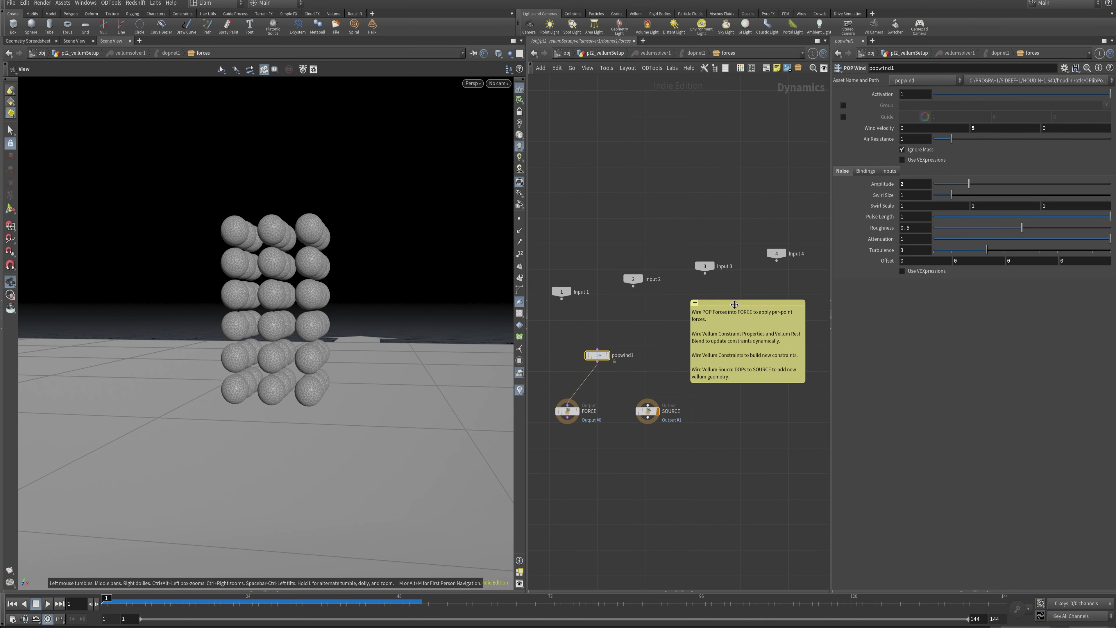
left_click(694, 303)
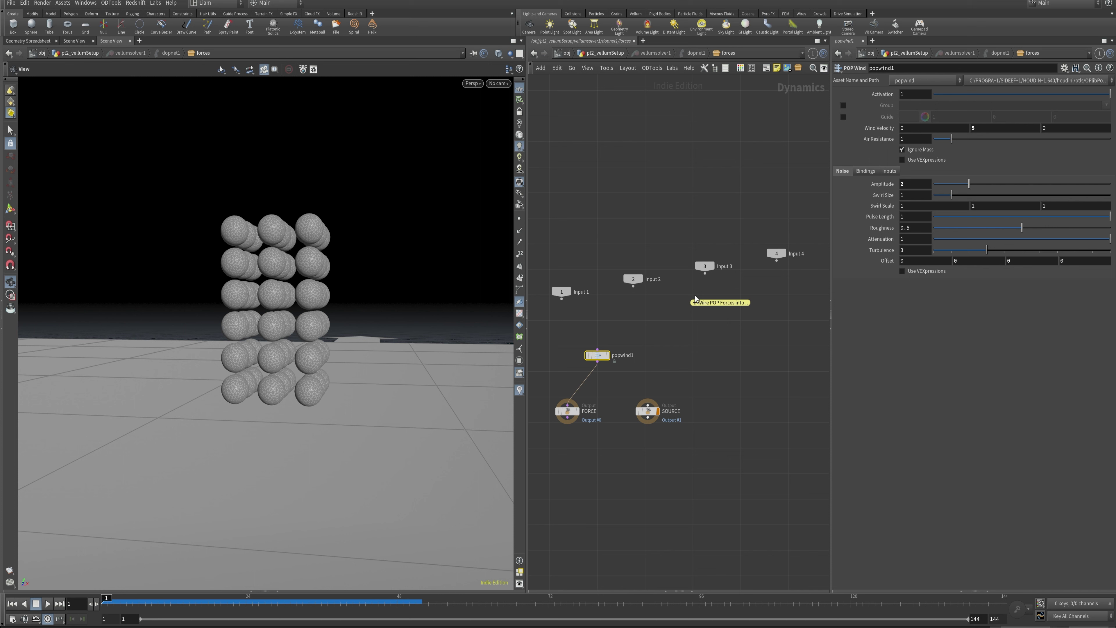
left_click(658, 355)
key("p")
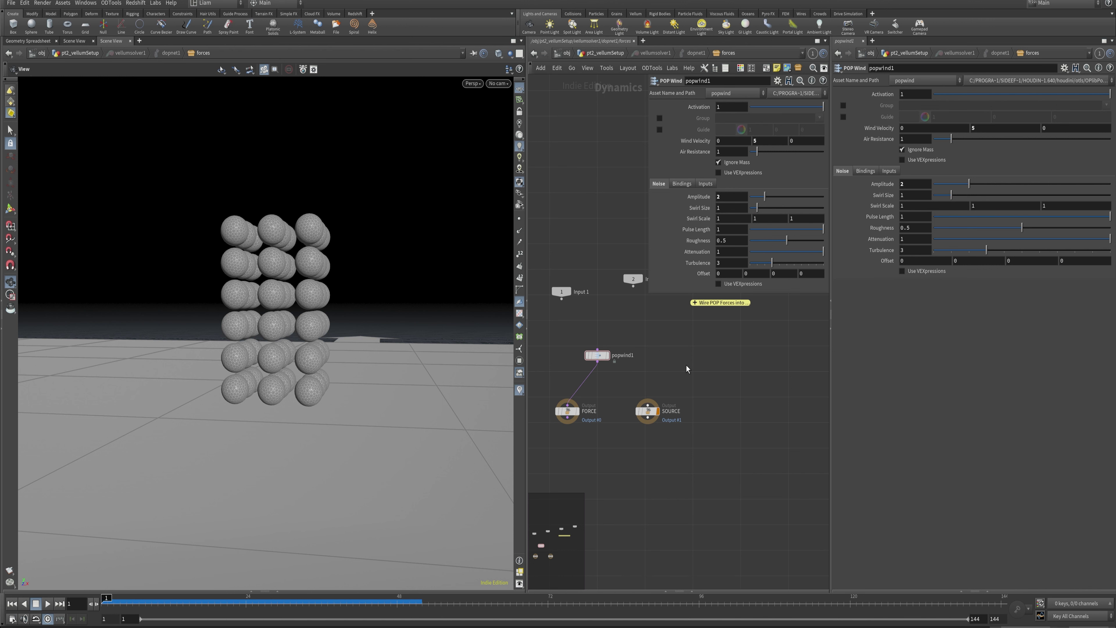
key("p")
key("o")
Step: Add a SOP Solver node beside popwind1 in the forces network
key("Tab")
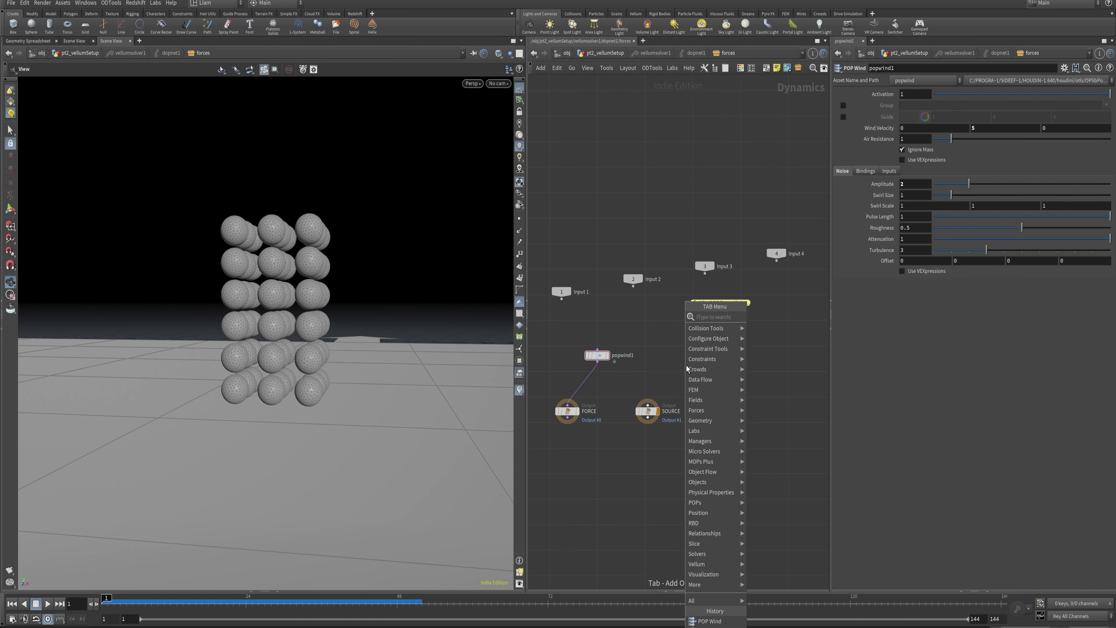
type("sops")
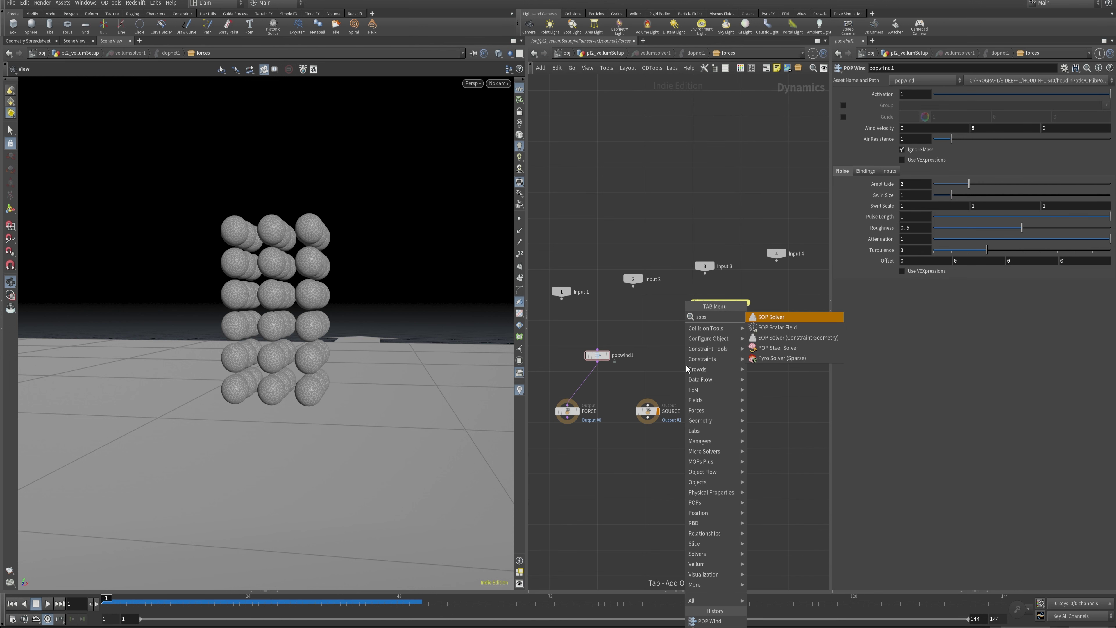
key("Return")
left_click(686, 365)
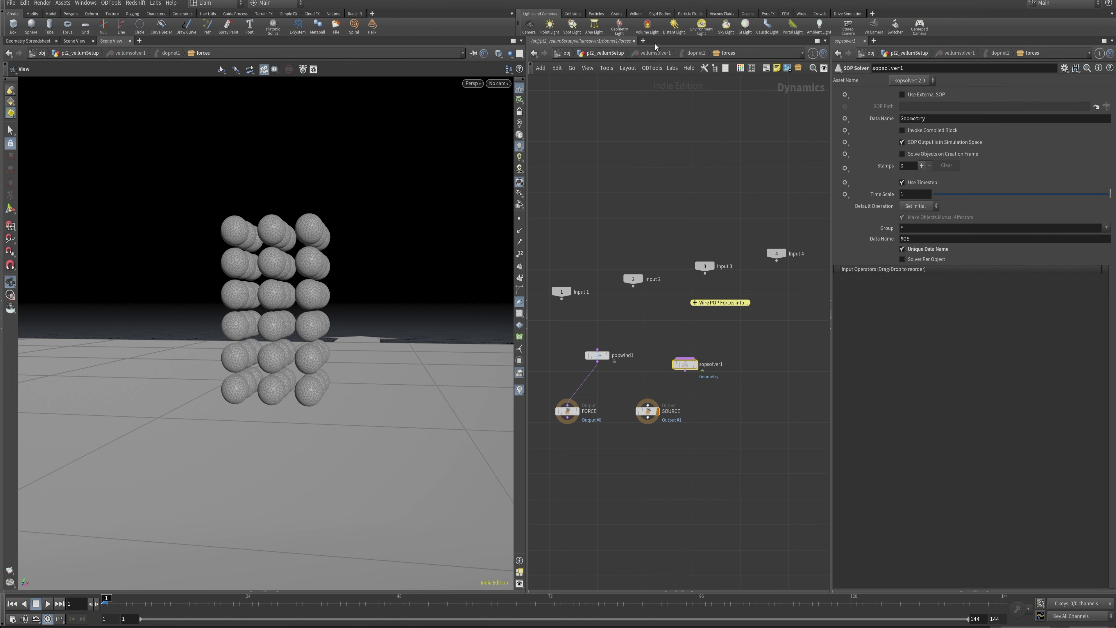
Step: Wire the SOP Solver into the SOURCE output and tidy the layout of the solver, popwind1 and SOURCE nodes
left_click_drag(647, 411, 667, 415)
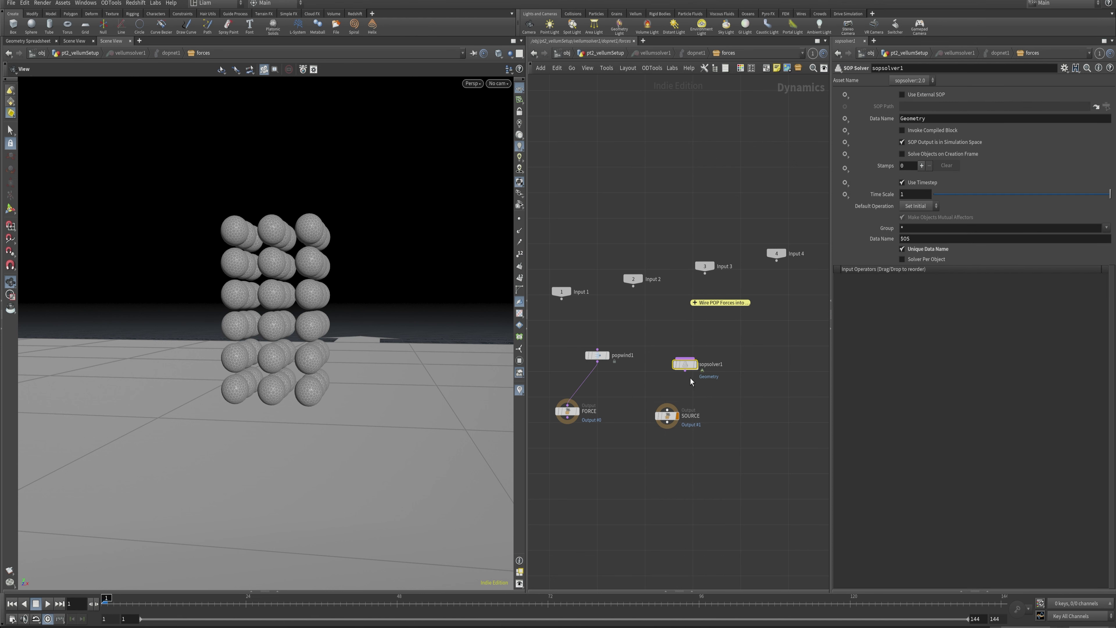
mouse_move(685, 370)
left_mouse_down()
mouse_move(666, 409)
mouse_move(666, 362)
left_mouse_up()
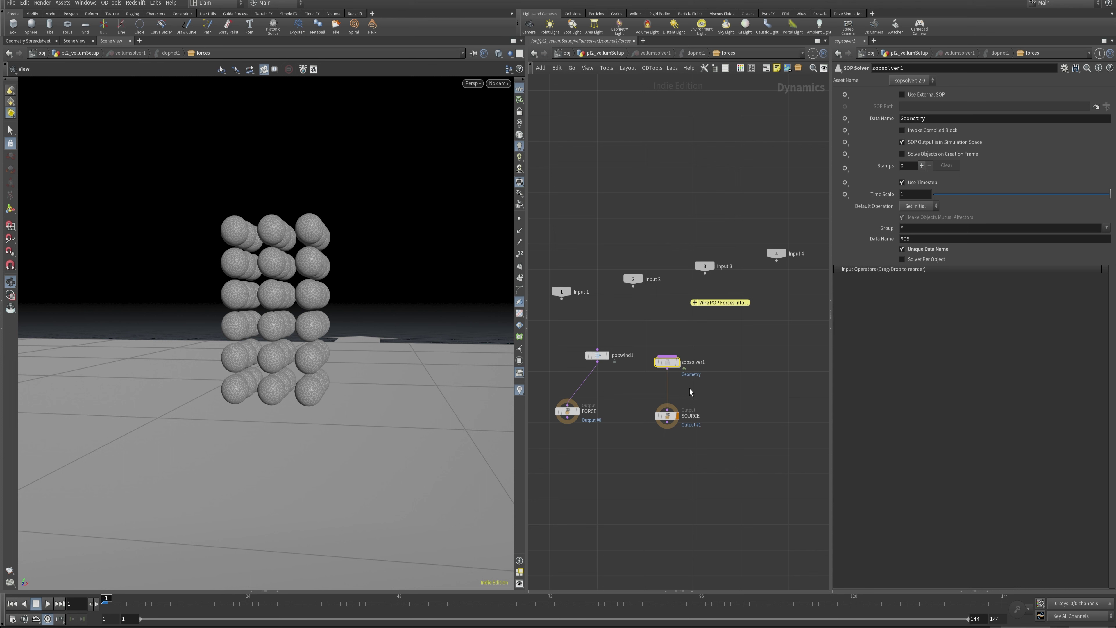
mouse_move(666, 367)
left_click_drag(603, 356, 601, 371)
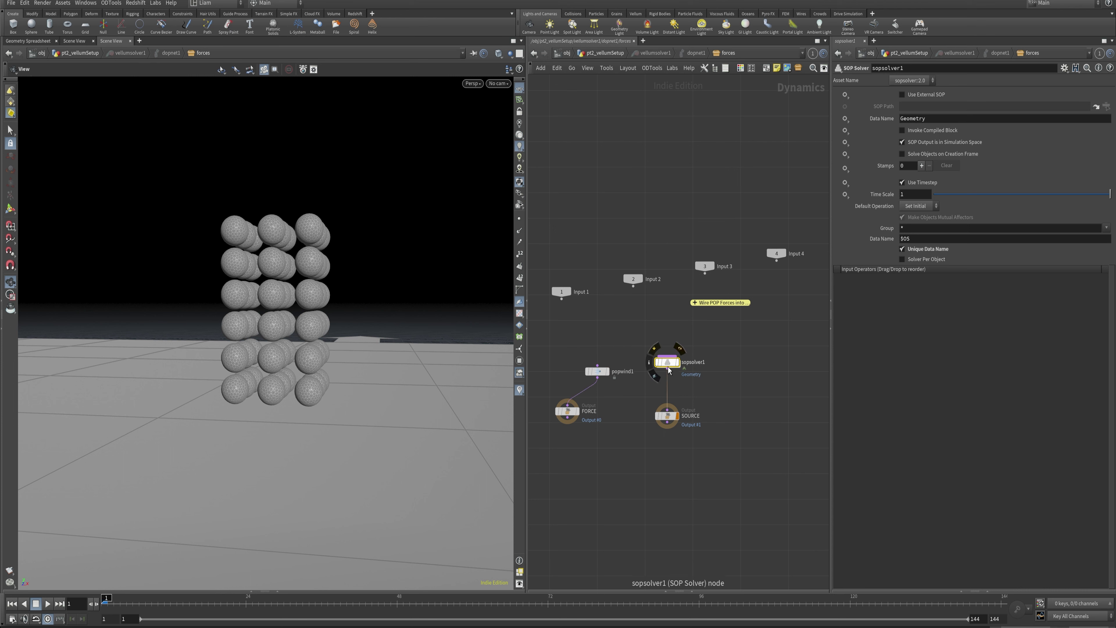
left_click_drag(668, 361, 694, 370)
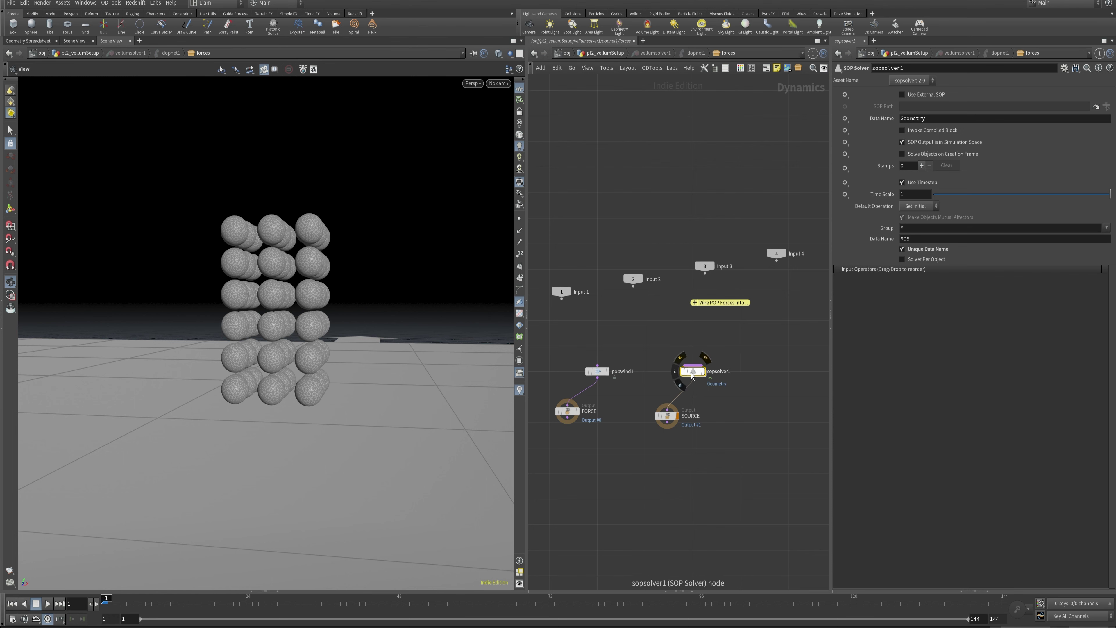
double_click(692, 372)
key("Tab")
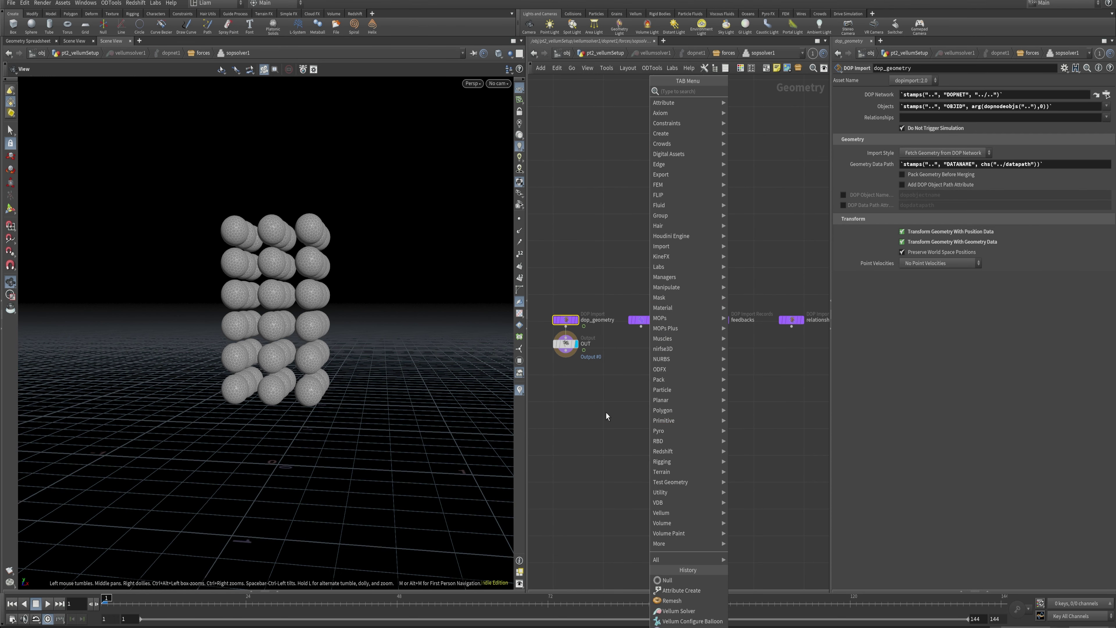
key("Escape")
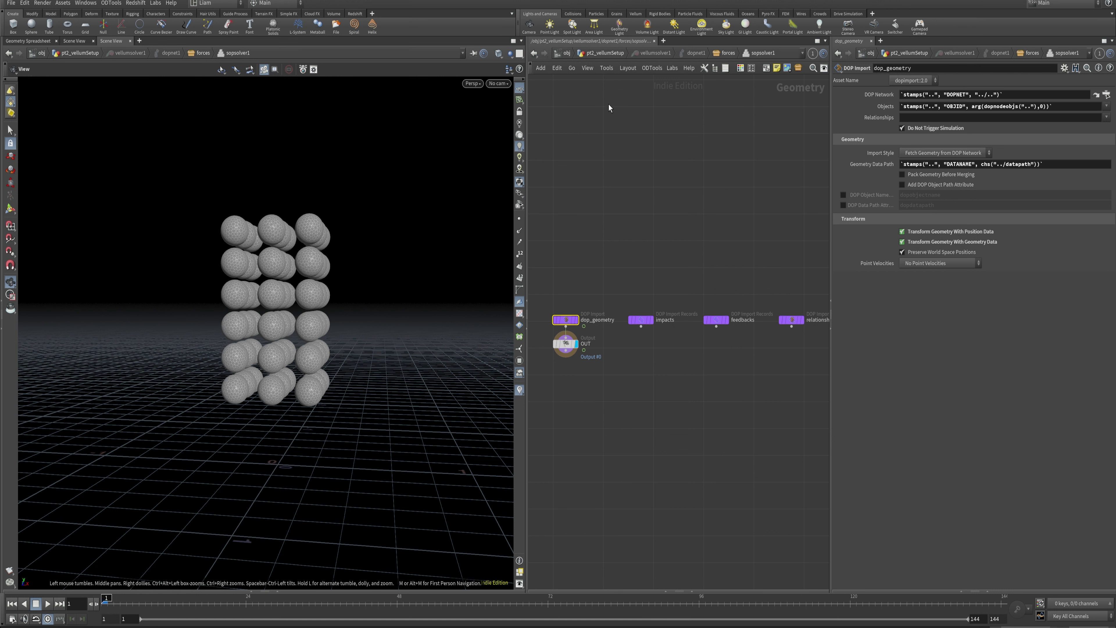
left_click(726, 53)
key("Tab")
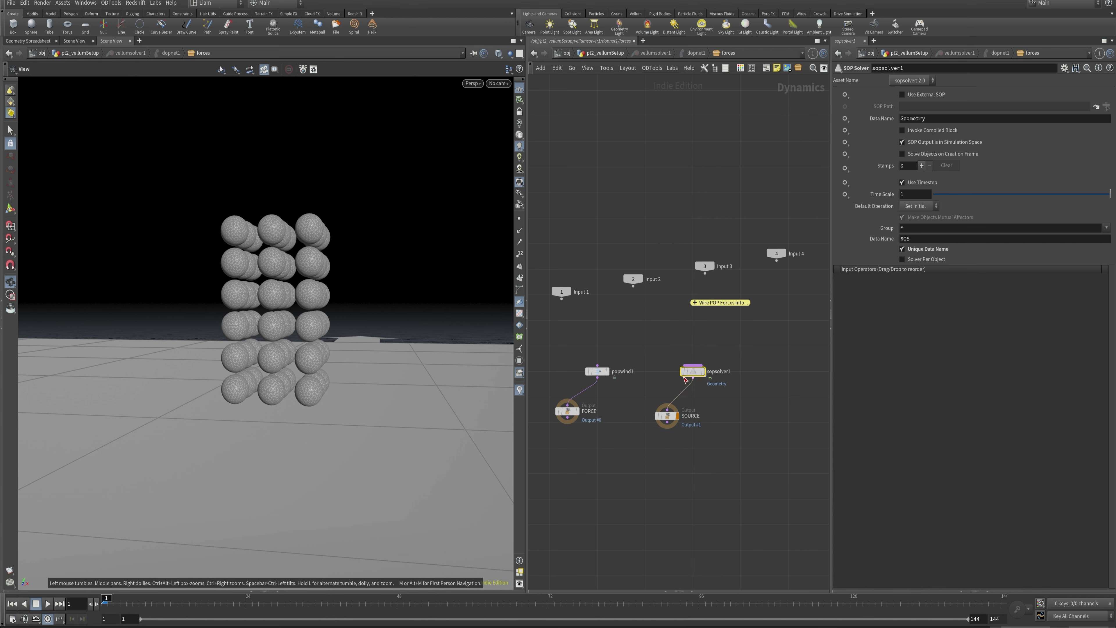
Step: Enter sopsolver1, move the OUT node away from dop_geometry and place an Object Merge node between them
double_click(690, 372)
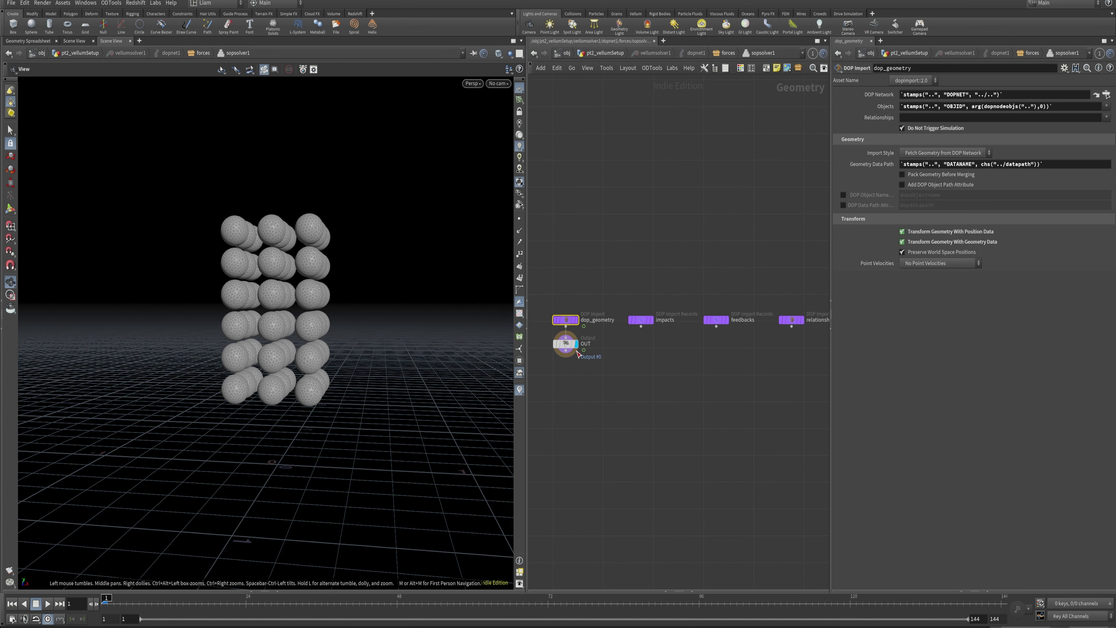
left_click_drag(577, 353, 597, 449)
key("Tab")
mouse_move(626, 372)
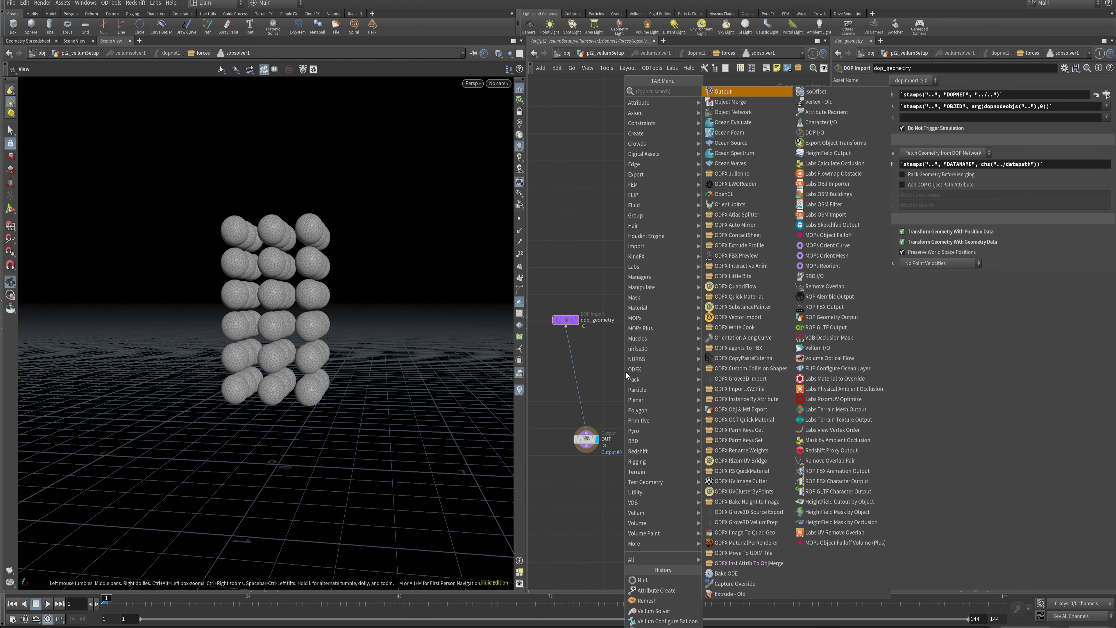
key("Down")
key("Return")
left_click(626, 372)
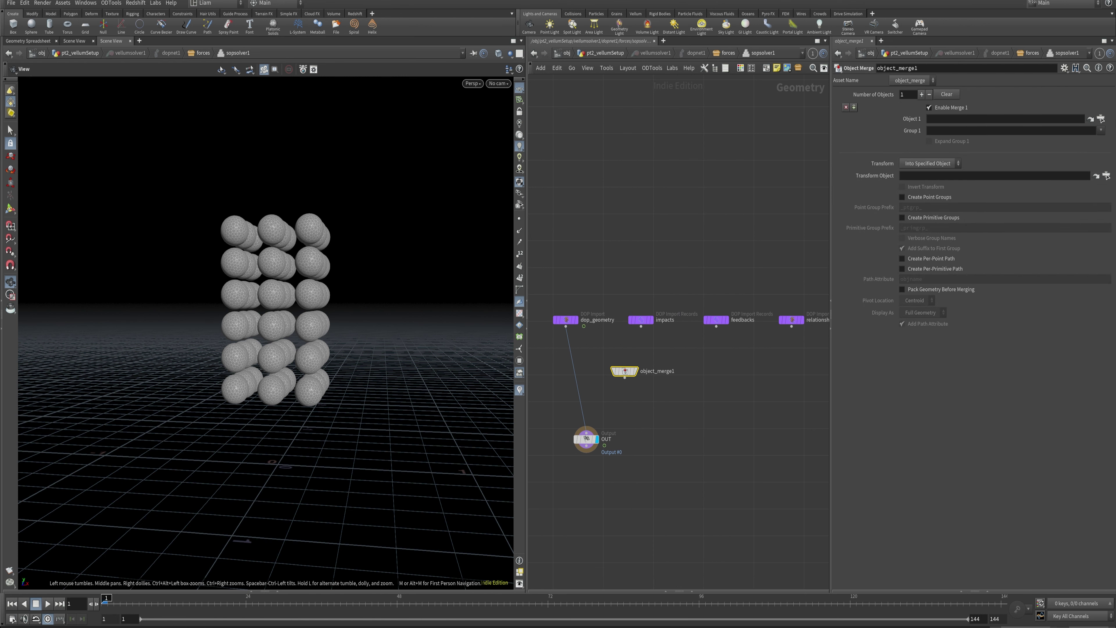
Step: Point the Object Merge node's Object 1 to /obj/pt2_vellumSetup/OUT_ACTIVATE
left_click(1101, 120)
left_click(1036, 98)
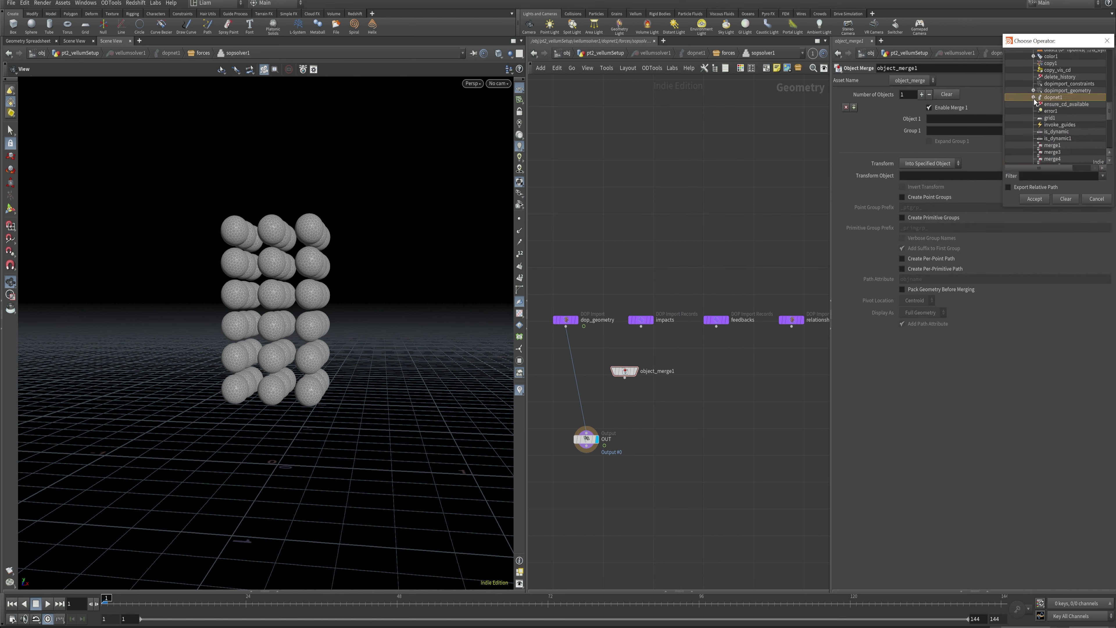
scroll(1104, 102, "up", 3)
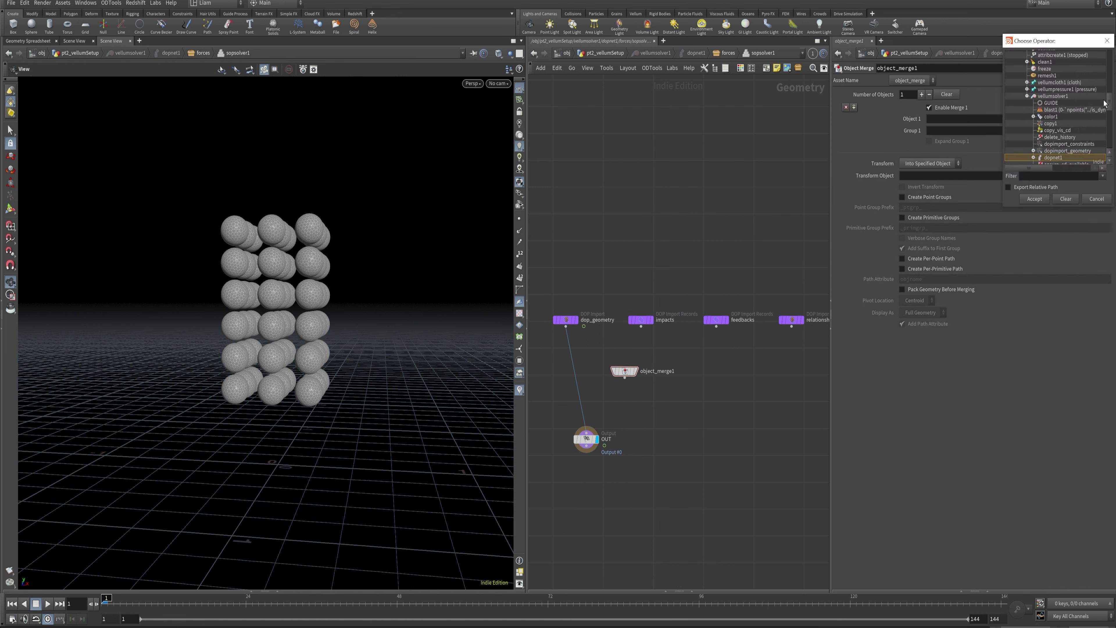
scroll(1104, 102, "up", 3)
key("Left")
key("Left")
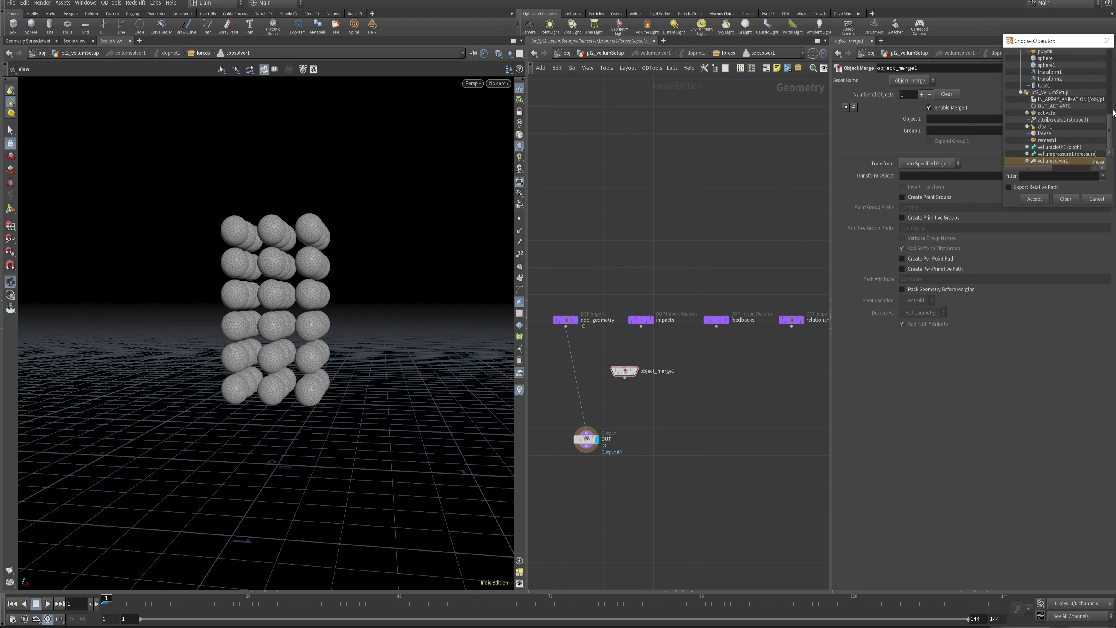
left_click_drag(1113, 114, 1115, 53)
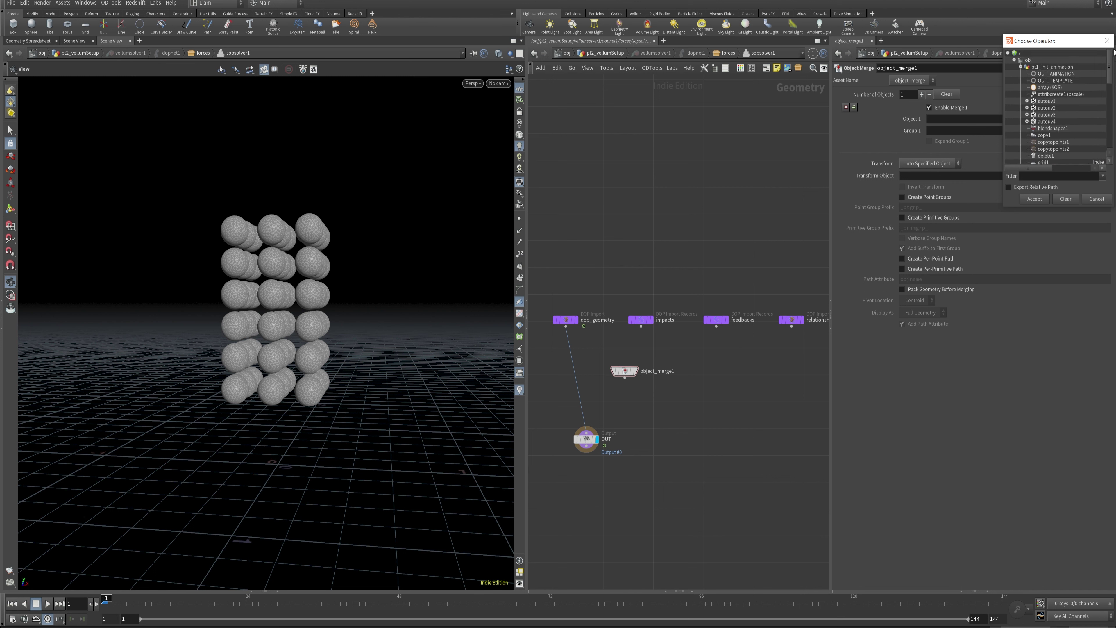
left_click(1020, 66)
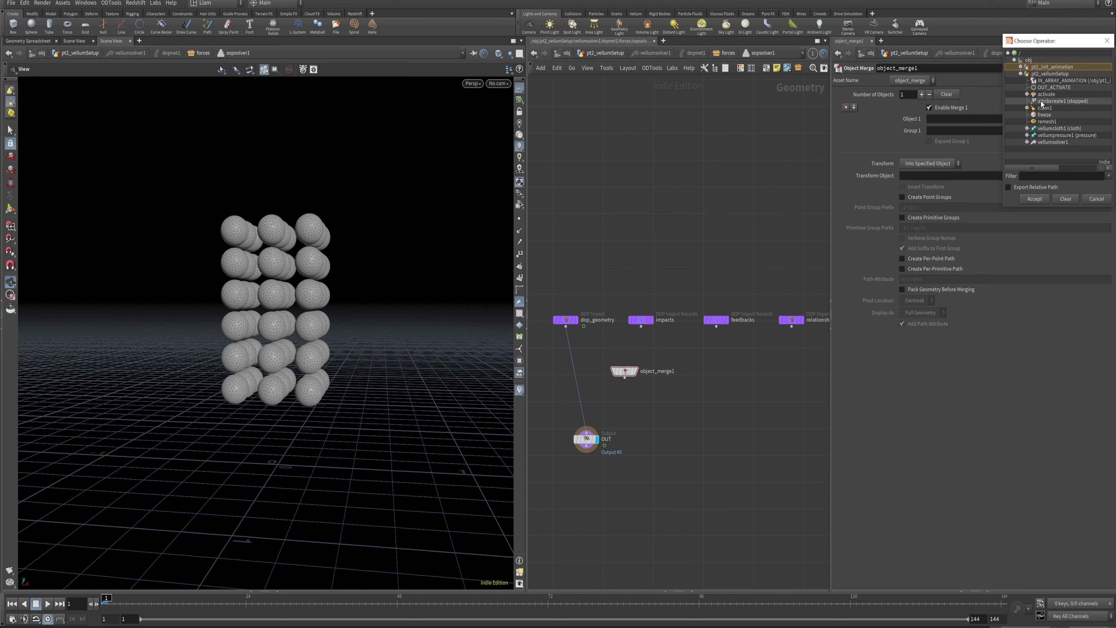
left_click(1058, 87)
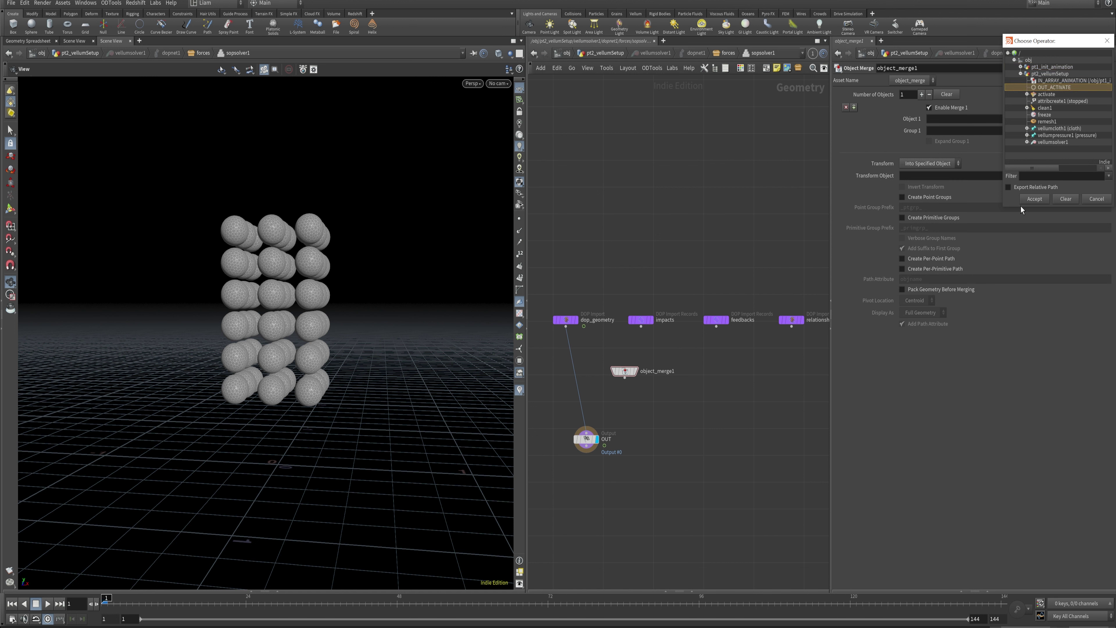
left_click(1034, 199)
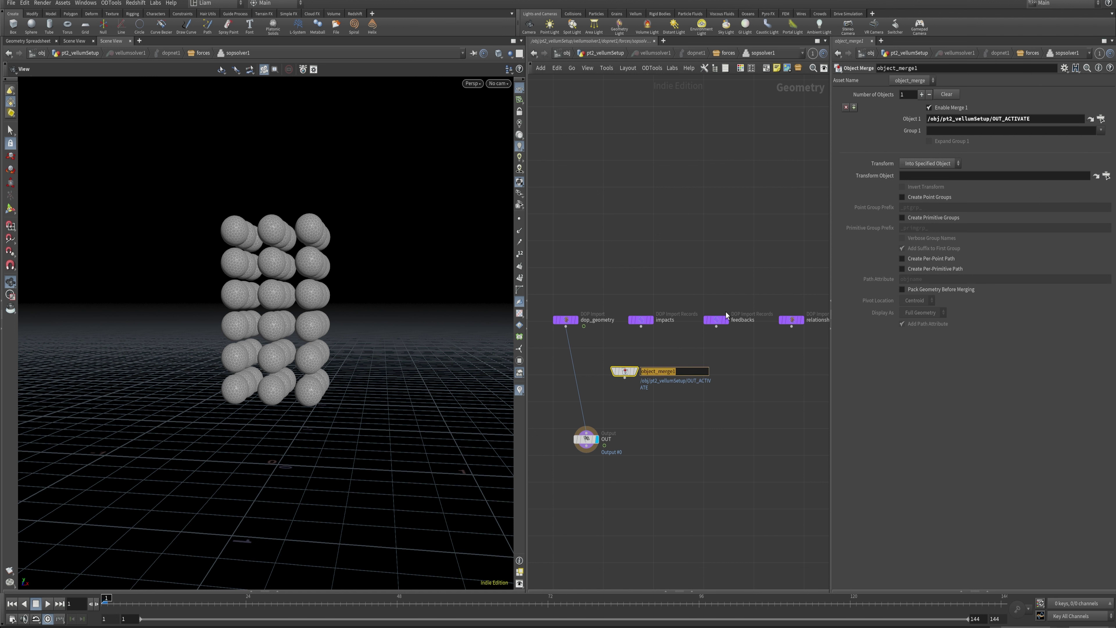
Step: Rename the Object Merge node IN_ACTIVATE and move the OUT node further down to free space above it
key("ctrl+a")
type("IN_ACTIVATE")
key("Return")
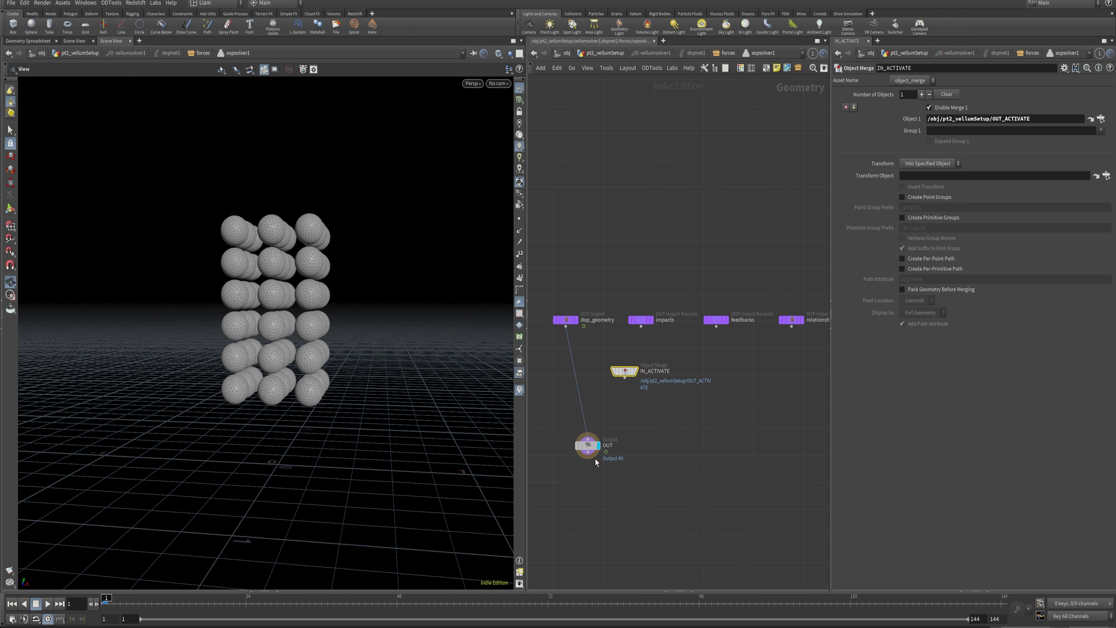
left_click_drag(587, 439, 593, 492)
left_click(622, 435)
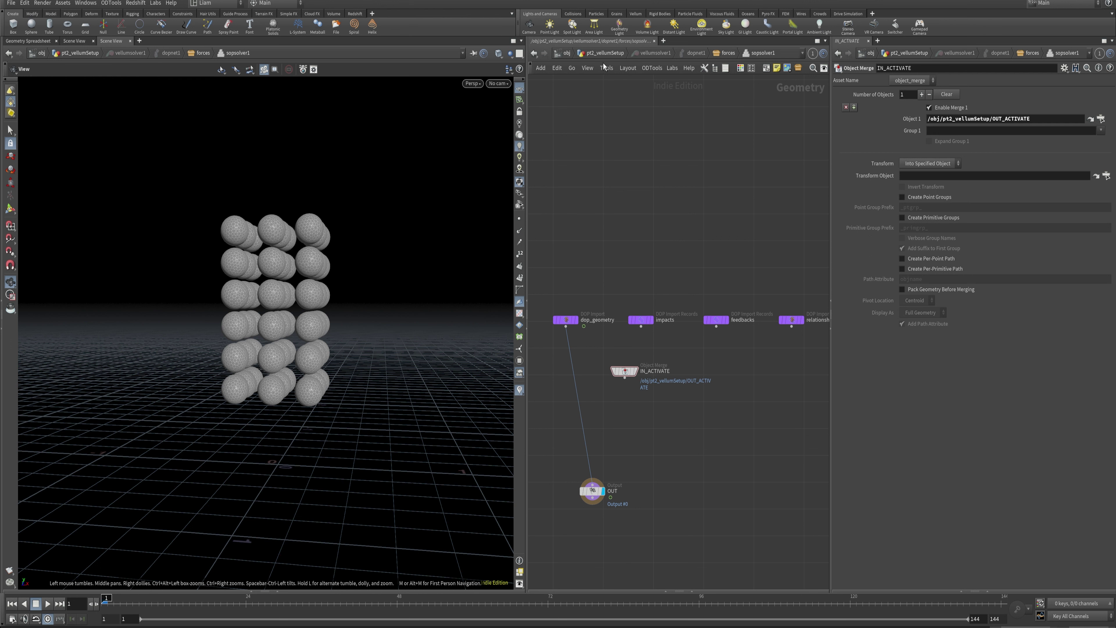
Step: Review the activate branch and OUT_ACTIVATE in the pt2_vellumSetup network and go back into sopsolver1
left_click(614, 56)
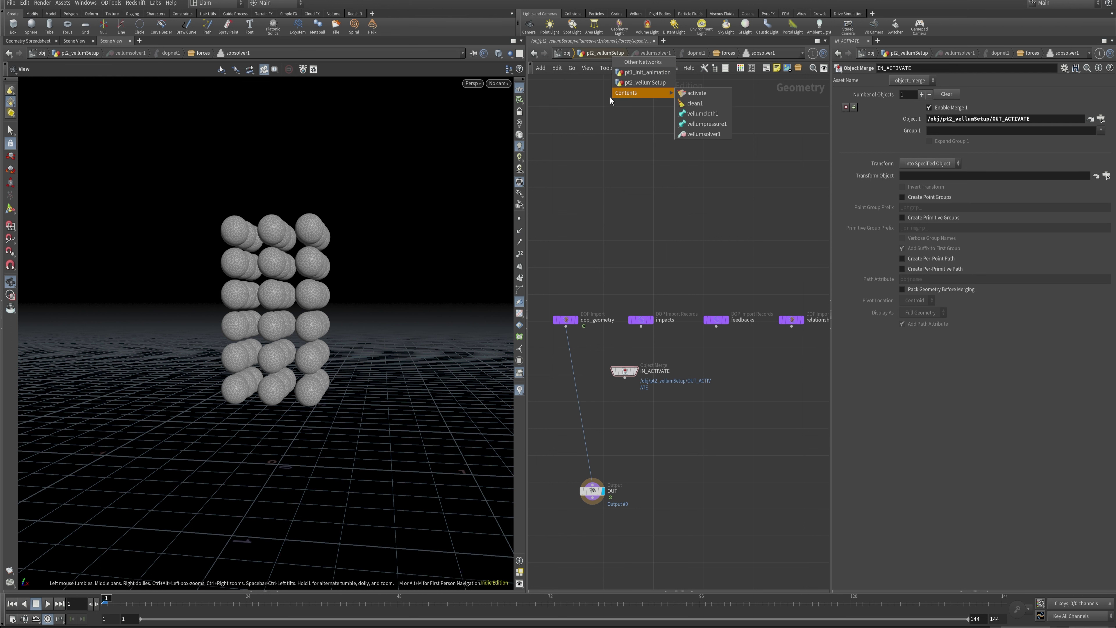
left_click(736, 54)
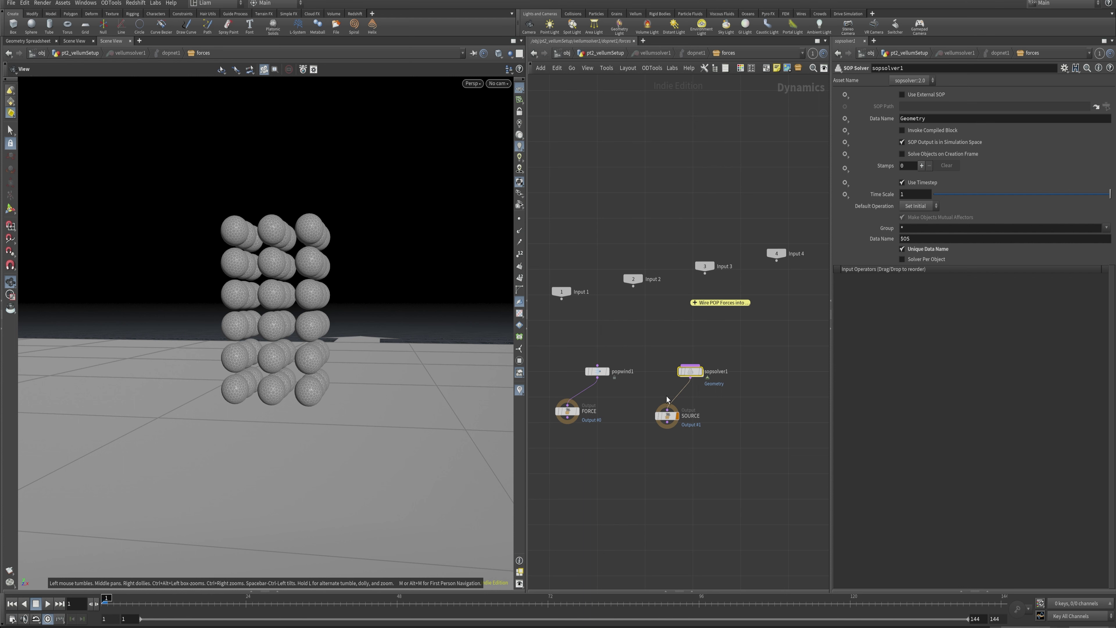
left_click(609, 55)
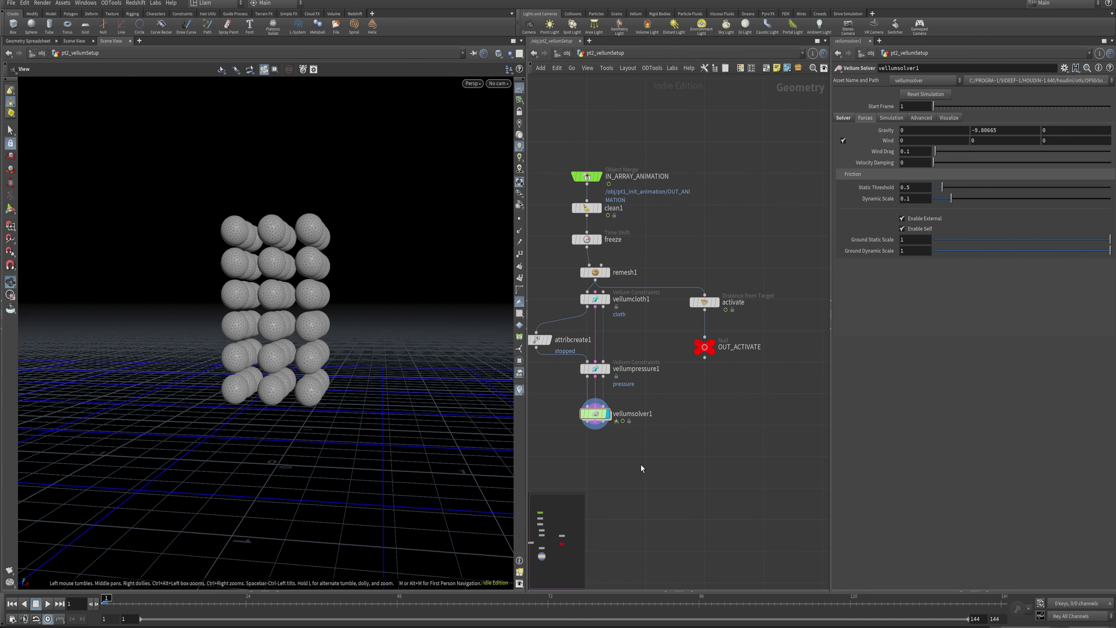
key("o")
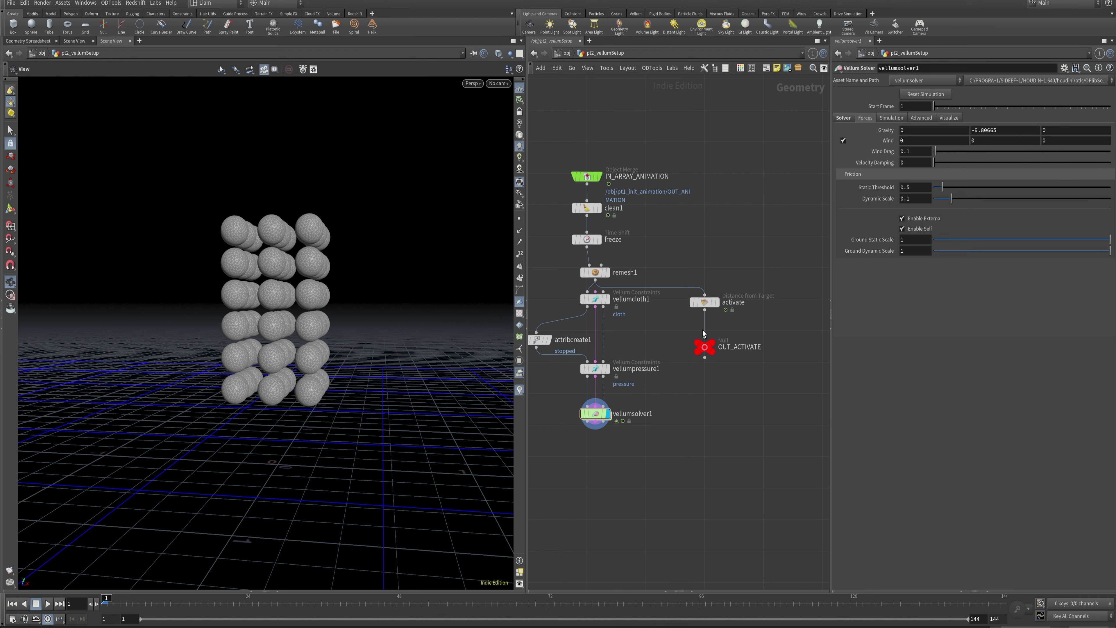
double_click(606, 412)
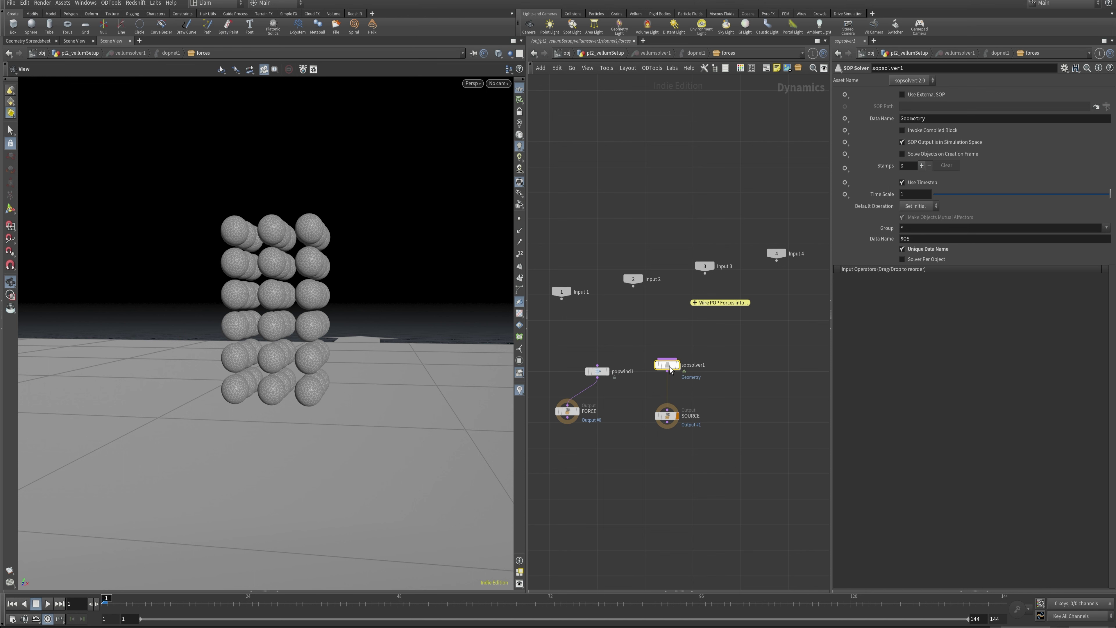
key("i")
Step: Add an Attribute Transfer node below IN_ACTIVATE
key("Tab")
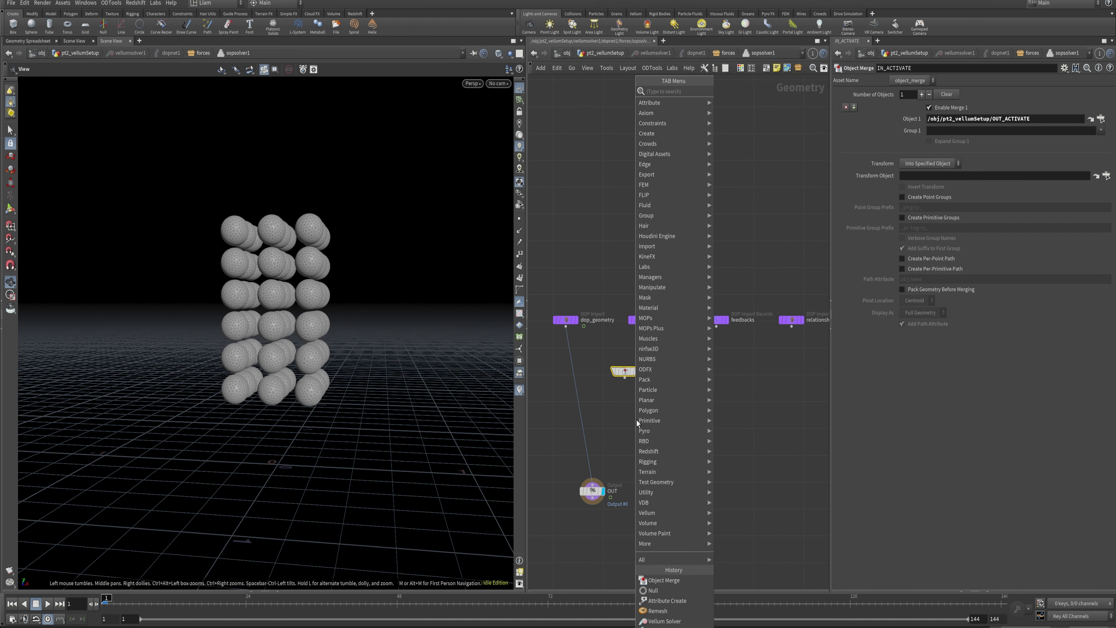
type("tra")
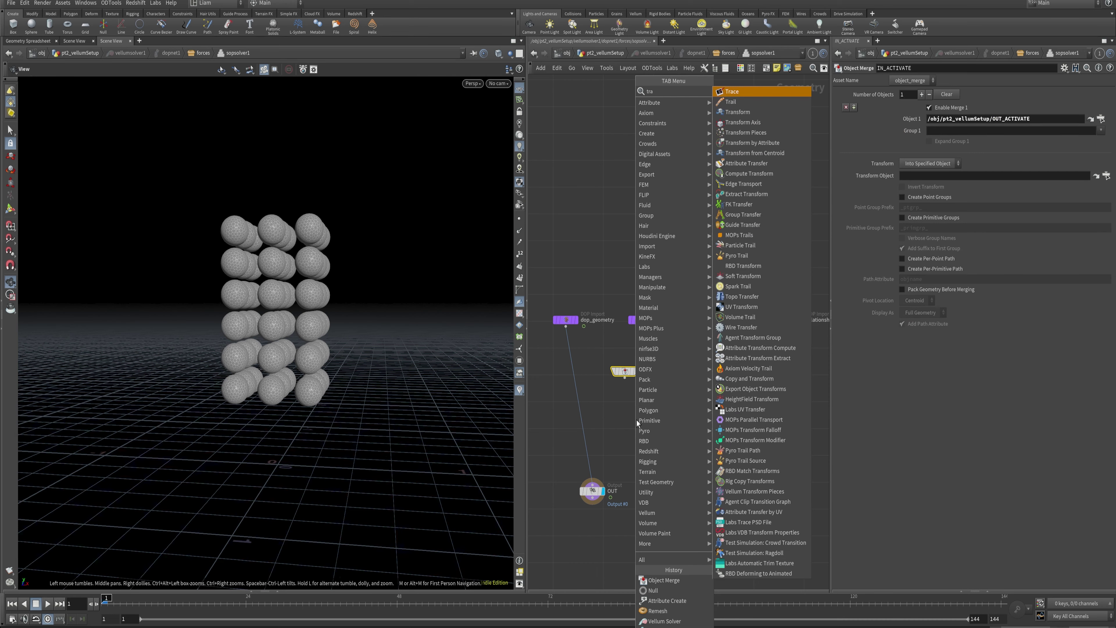
type("nsma")
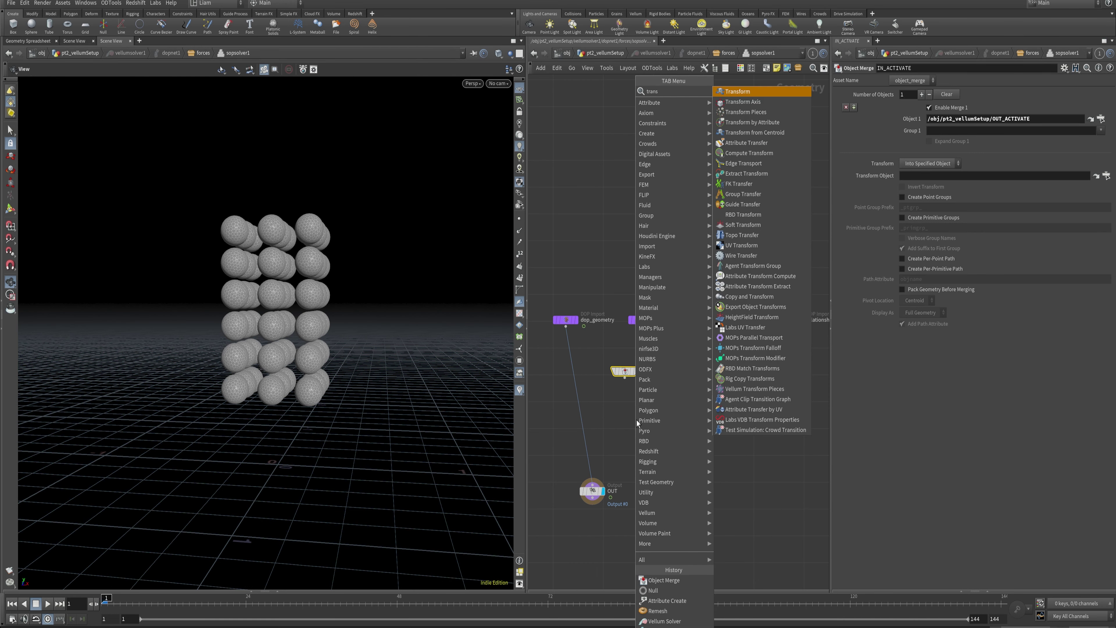
key("BackSpace")
key("BackSpace")
type("fer")
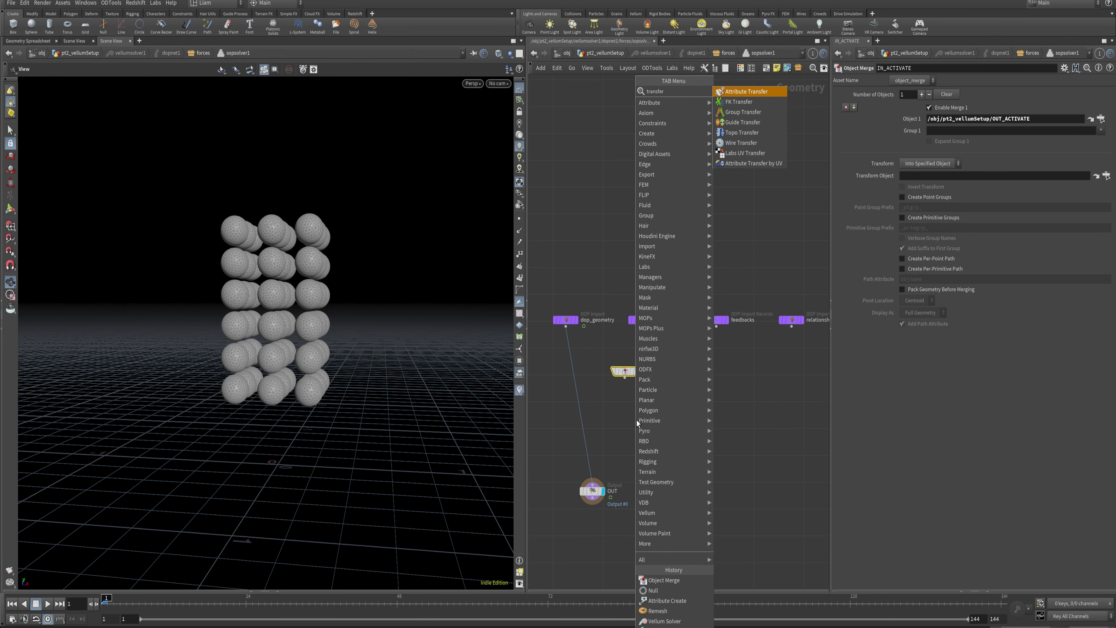
key("Return")
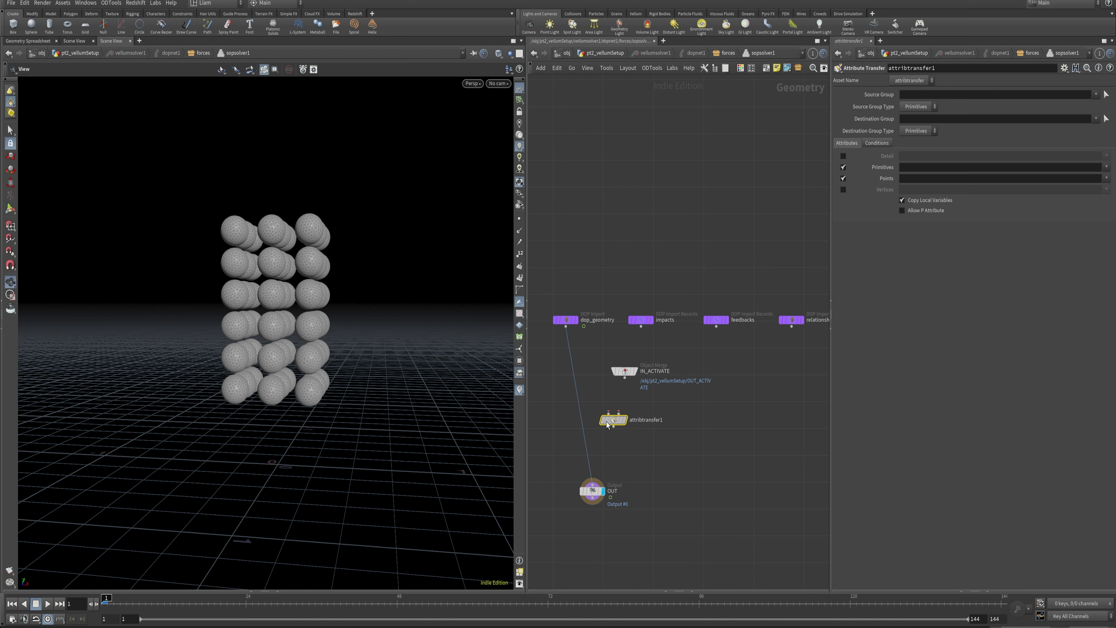
Step: Wire the Attribute Transfer between dop_geometry and OUT with IN_ACTIVATE as second input, and set its point attributes to mask
left_click(605, 413)
left_click_drag(624, 377, 591, 417)
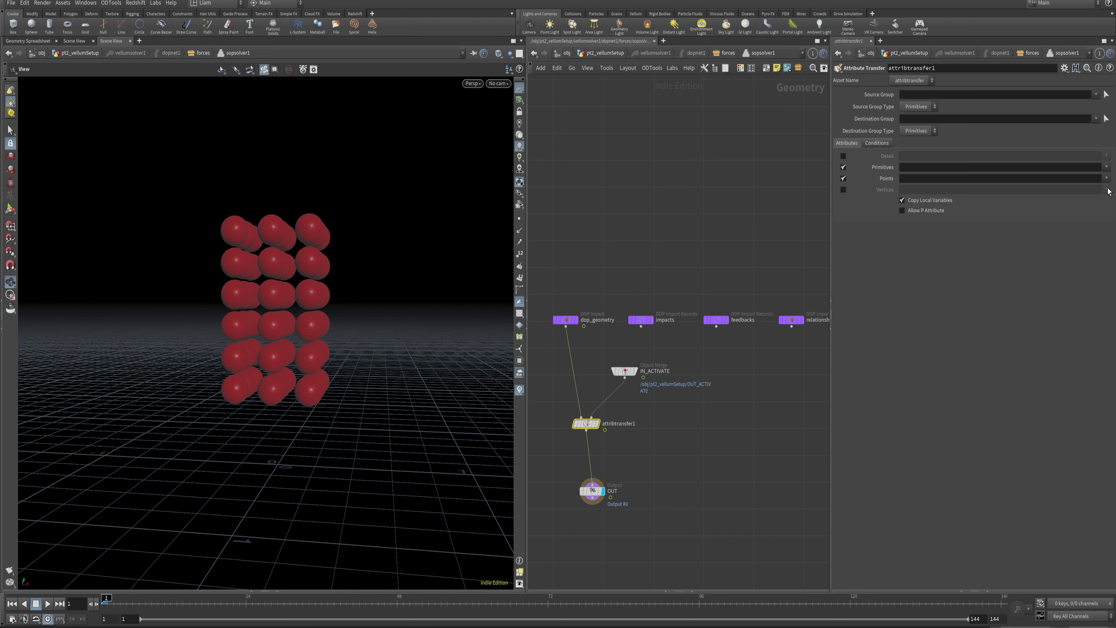
left_click(1080, 205)
Step: Move OUT lower and insert an Attribute Combine node between attribtransfer1 and OUT
left_click_drag(592, 498, 581, 538)
key("Tab")
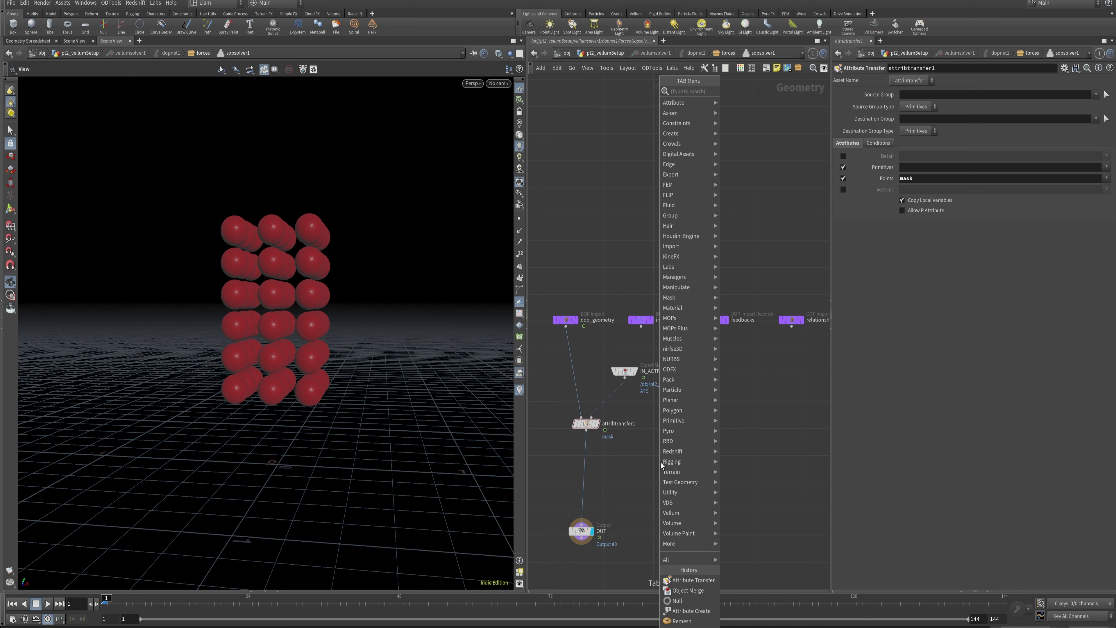
type("attcom")
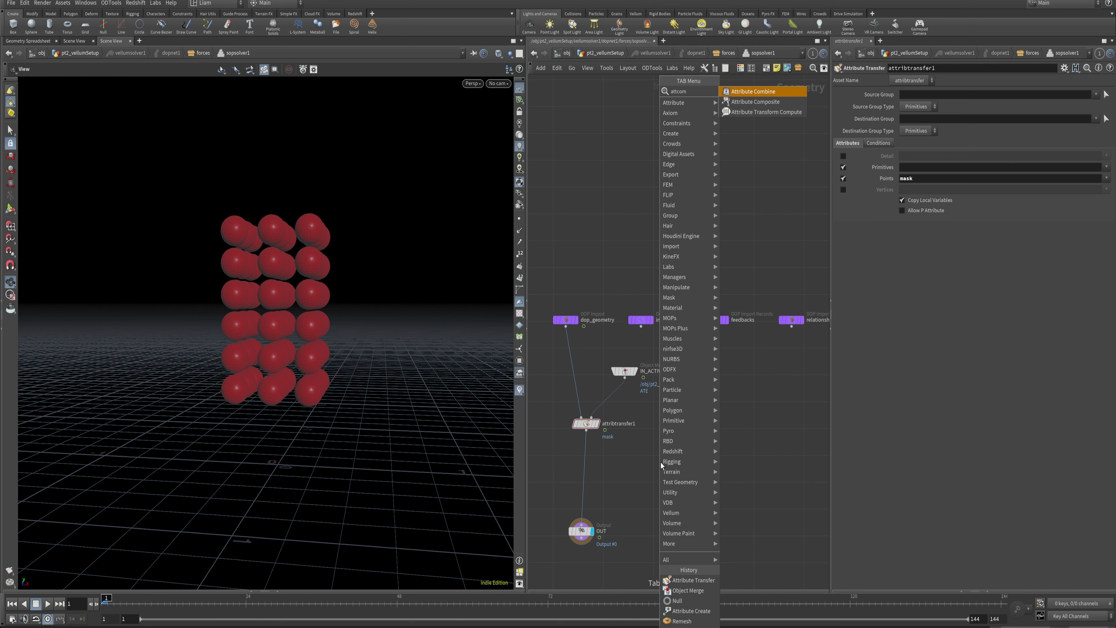
key("Return")
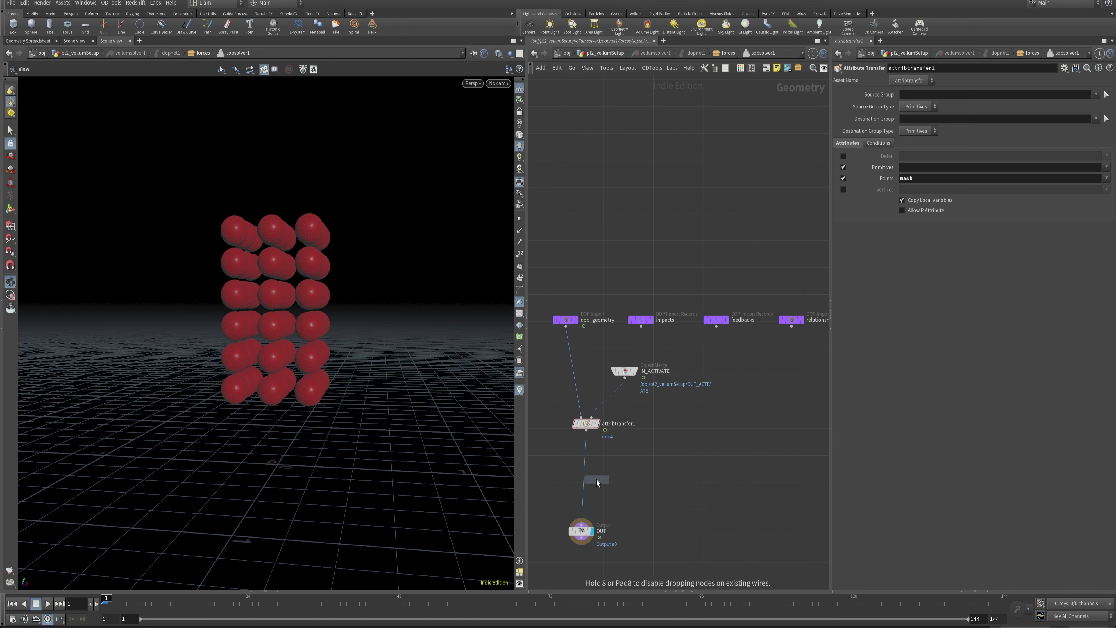
left_click(605, 470)
left_click_drag(605, 470, 588, 453)
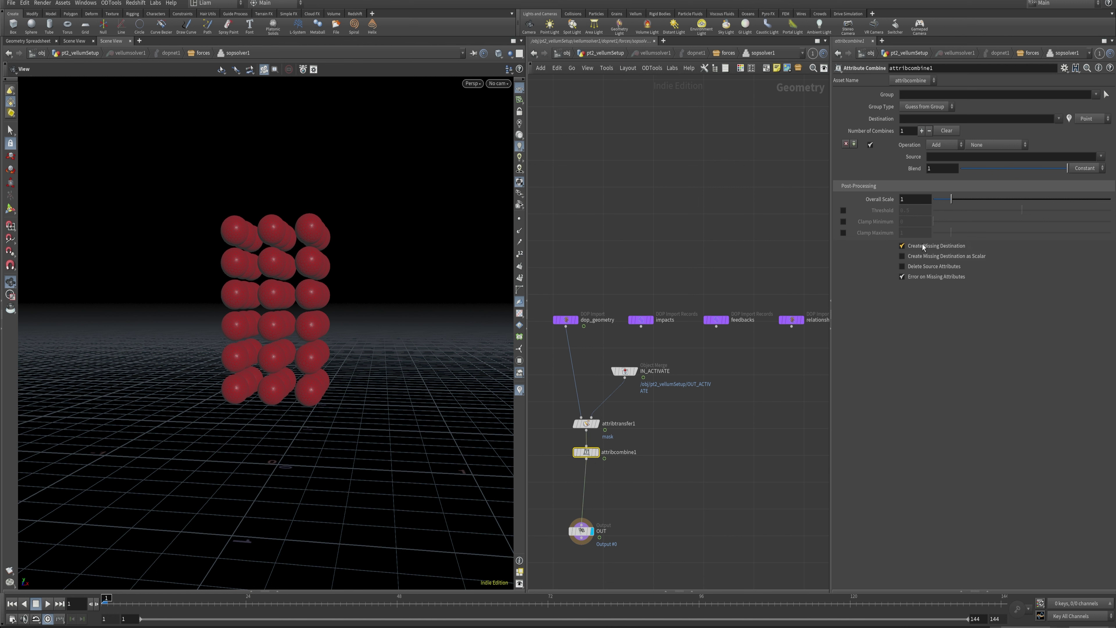
Step: Set the Attribute Combine's destination attribute to stopped and its source attribute to mask
left_click(948, 149)
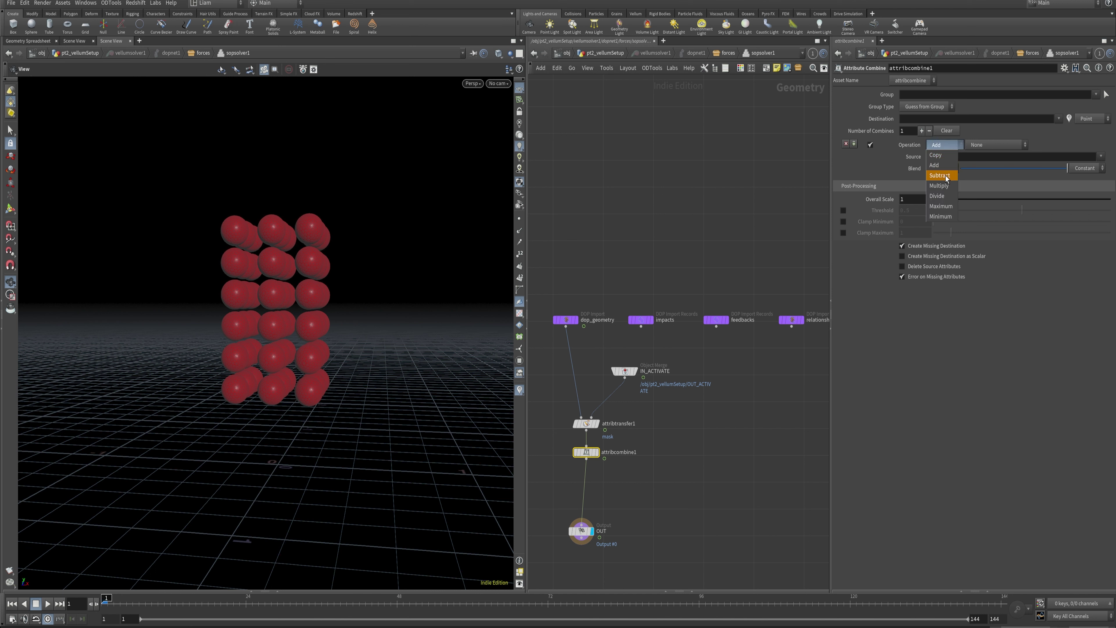
left_click(935, 165)
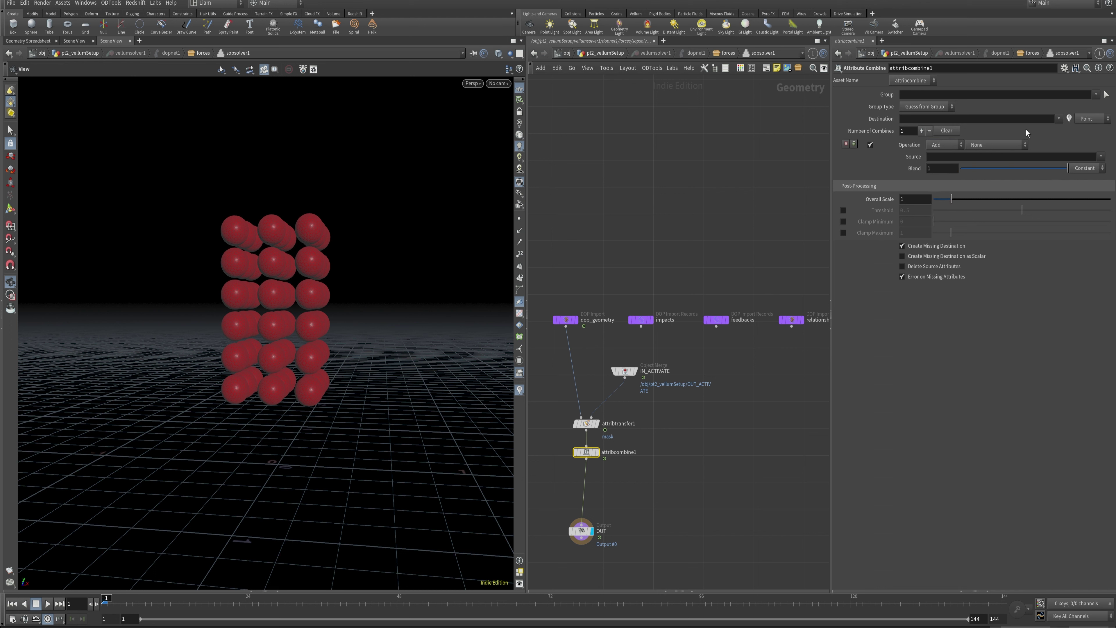
left_click(1058, 119)
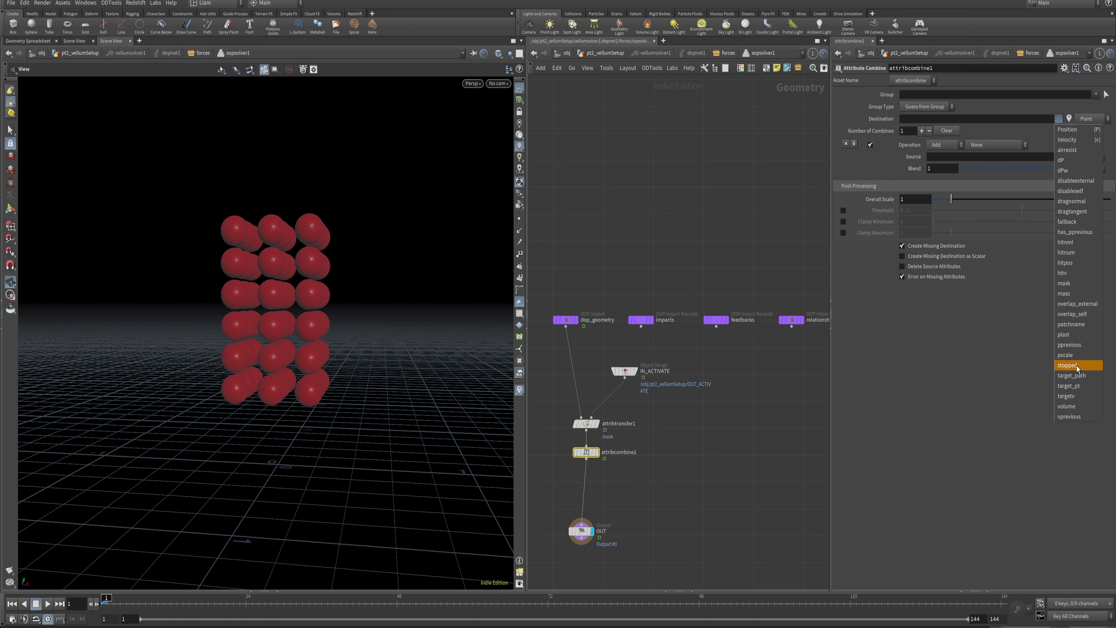
left_click(1069, 364)
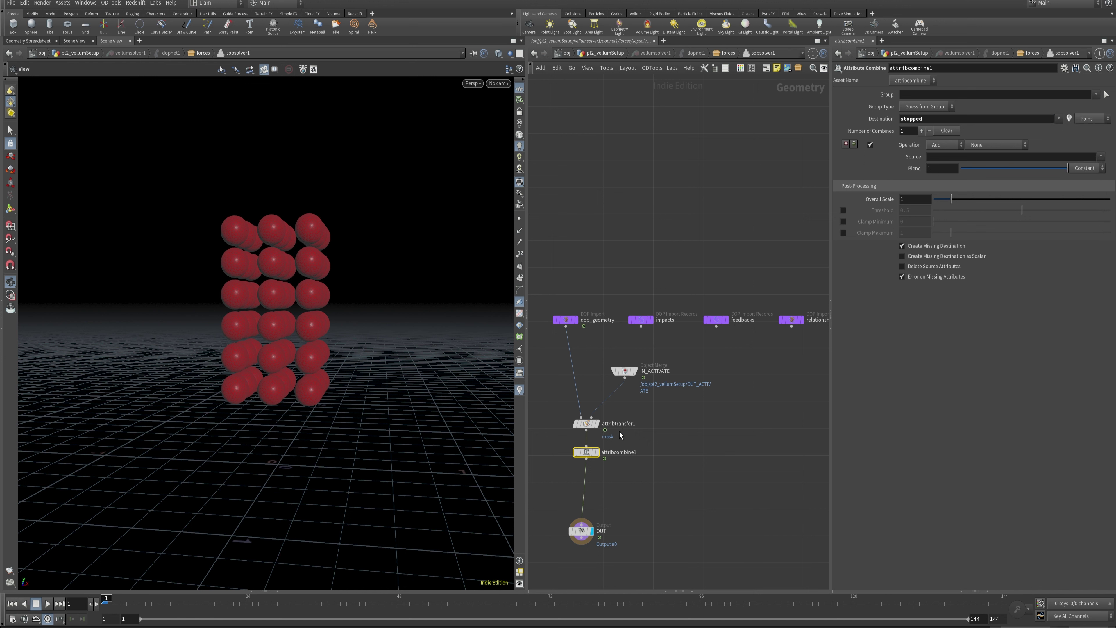
left_click(1101, 157)
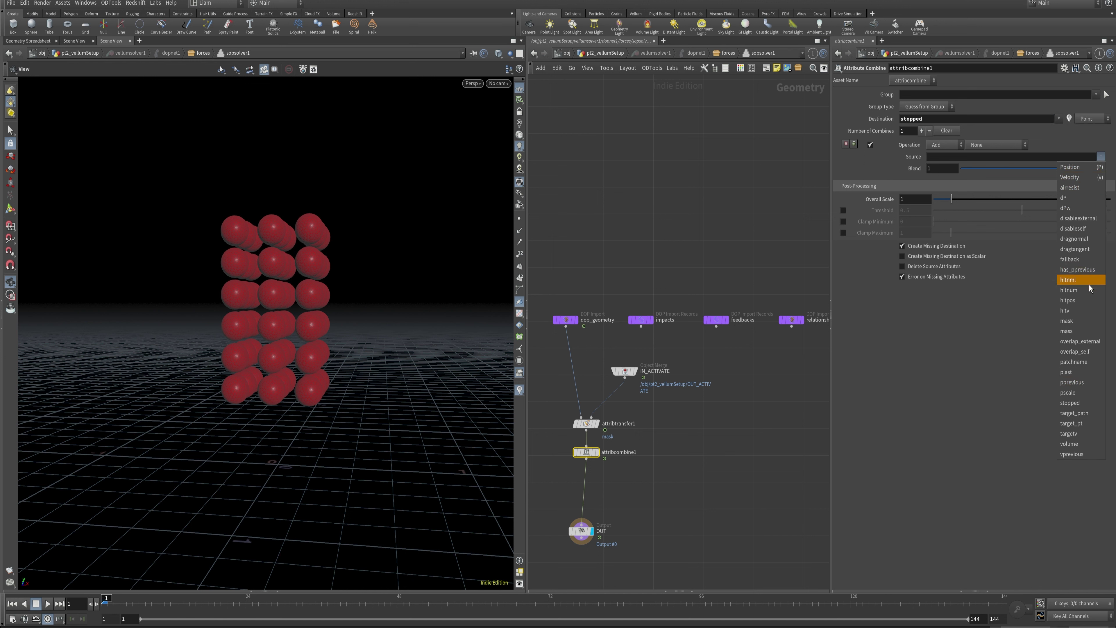
left_click(1080, 322)
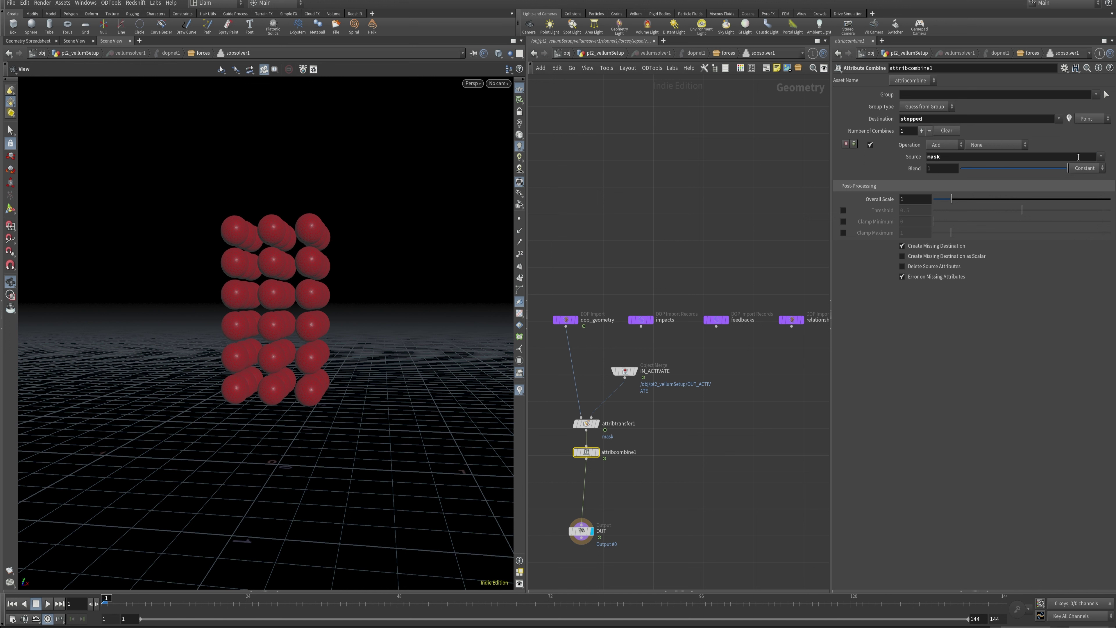
left_click(1101, 156)
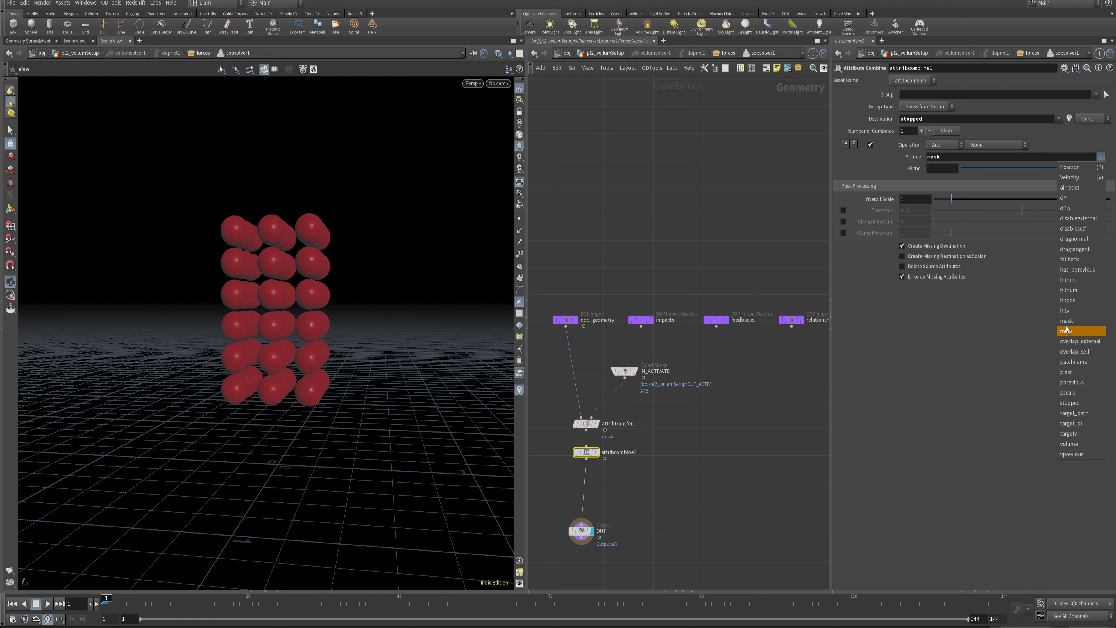
left_click(880, 282)
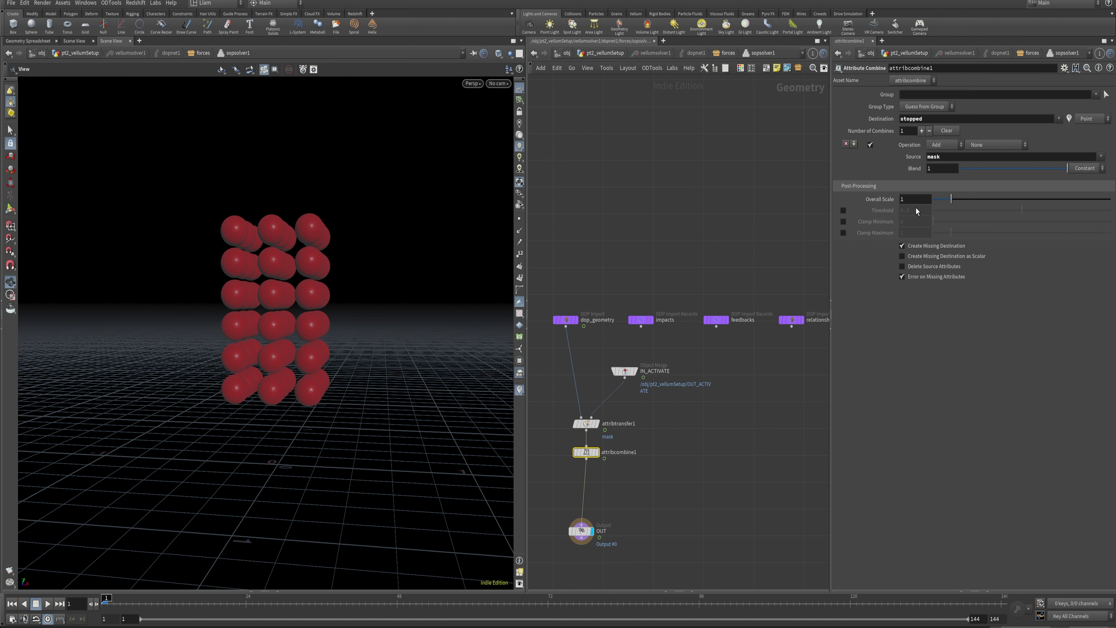
Step: Set the Attribute Combine operation to Multiply and return to the pt2_vellumSetup network
left_click(945, 144)
left_click(946, 187)
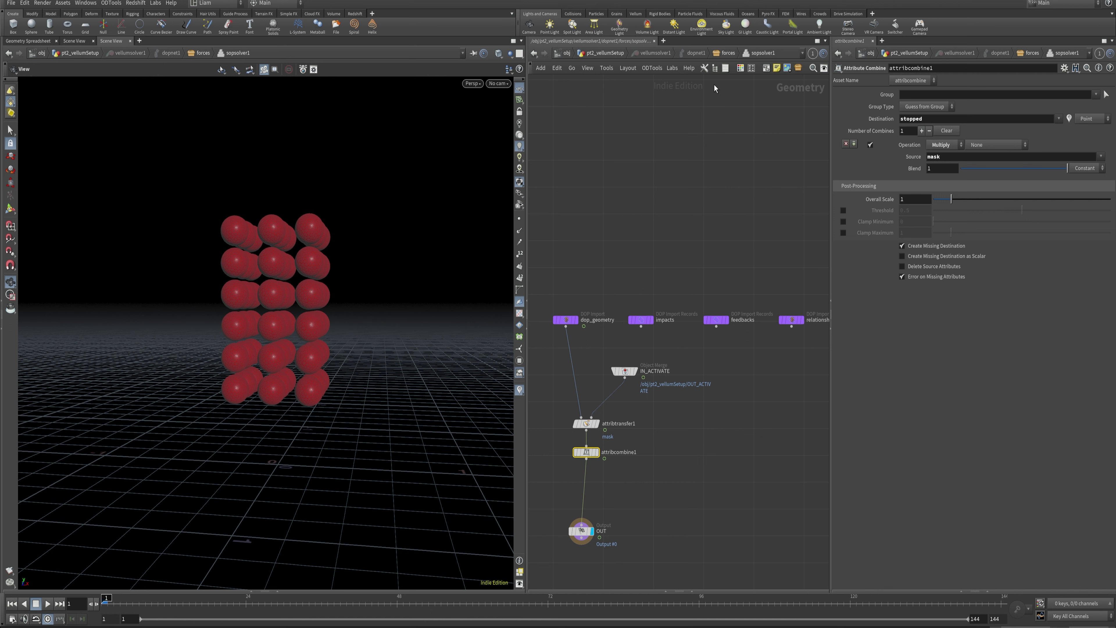
left_click(725, 54)
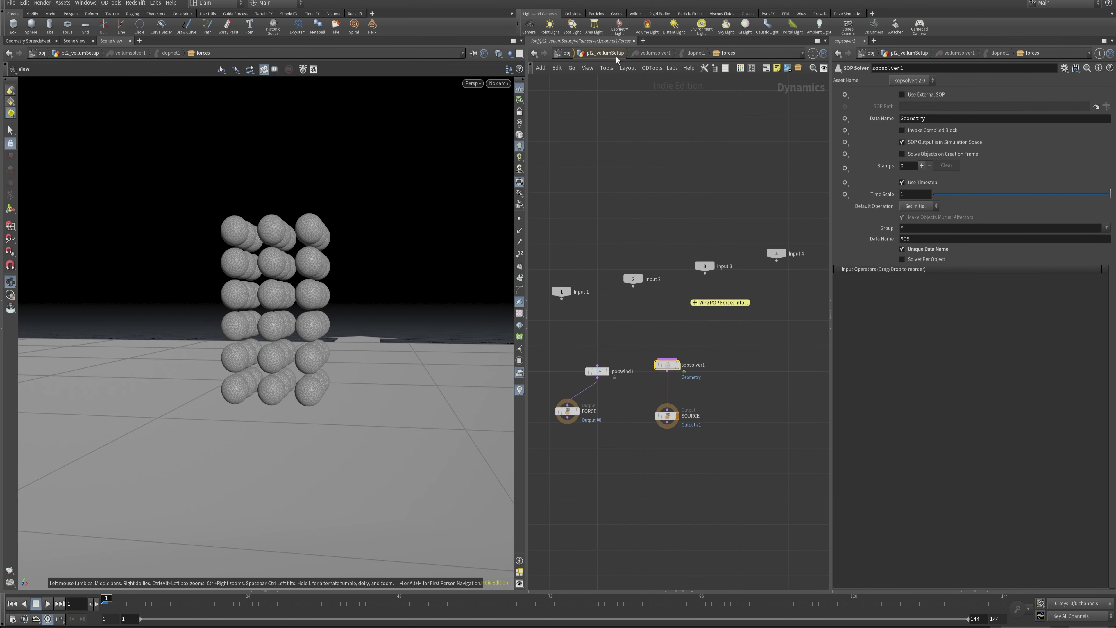
left_click(605, 53)
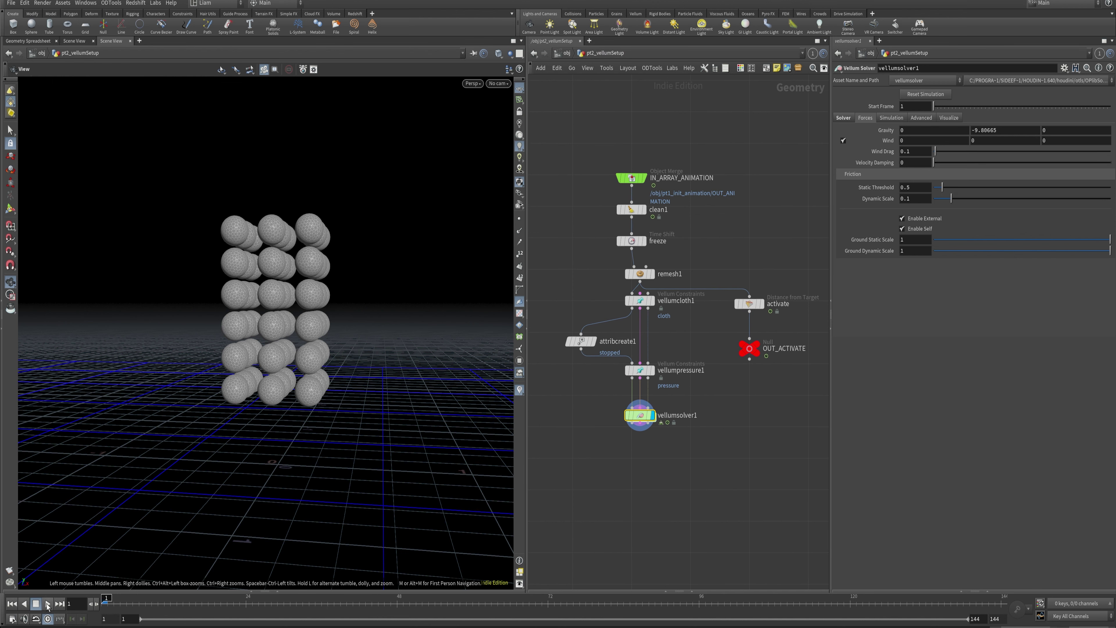
Step: Play the Vellum simulation twice from frame 1, returning to the start after each playback
key("Up")
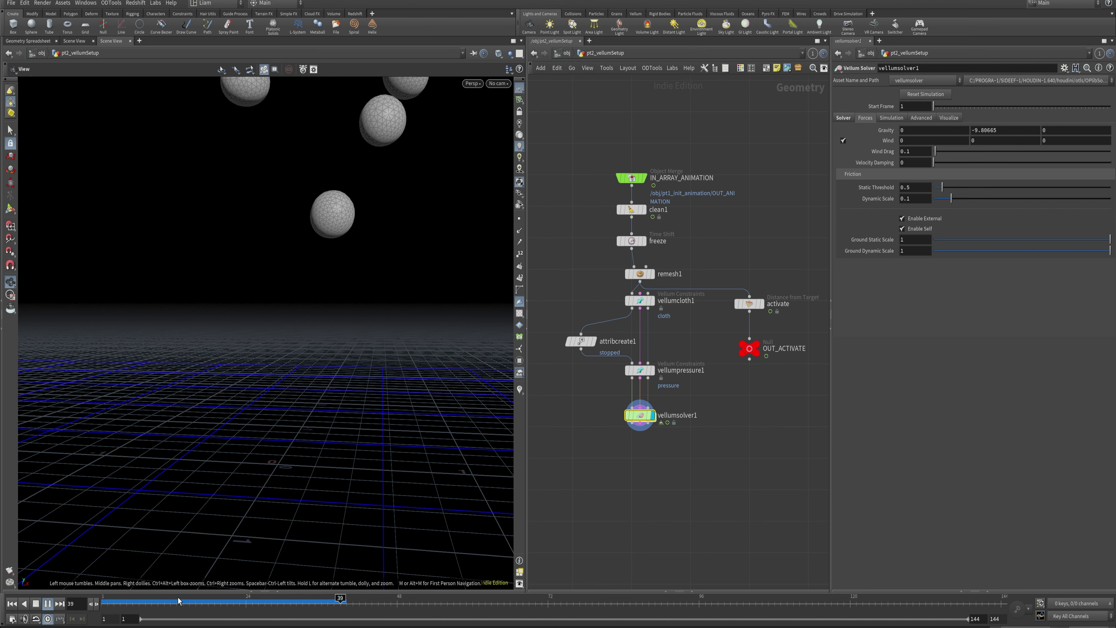
key("ctrl+Up")
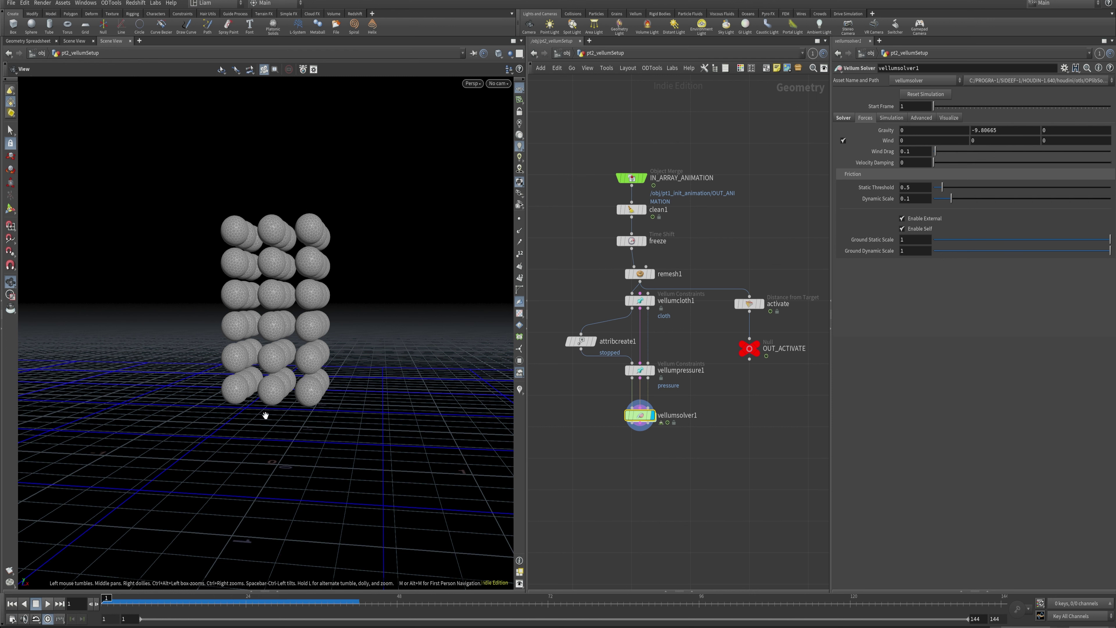
left_click(48, 604)
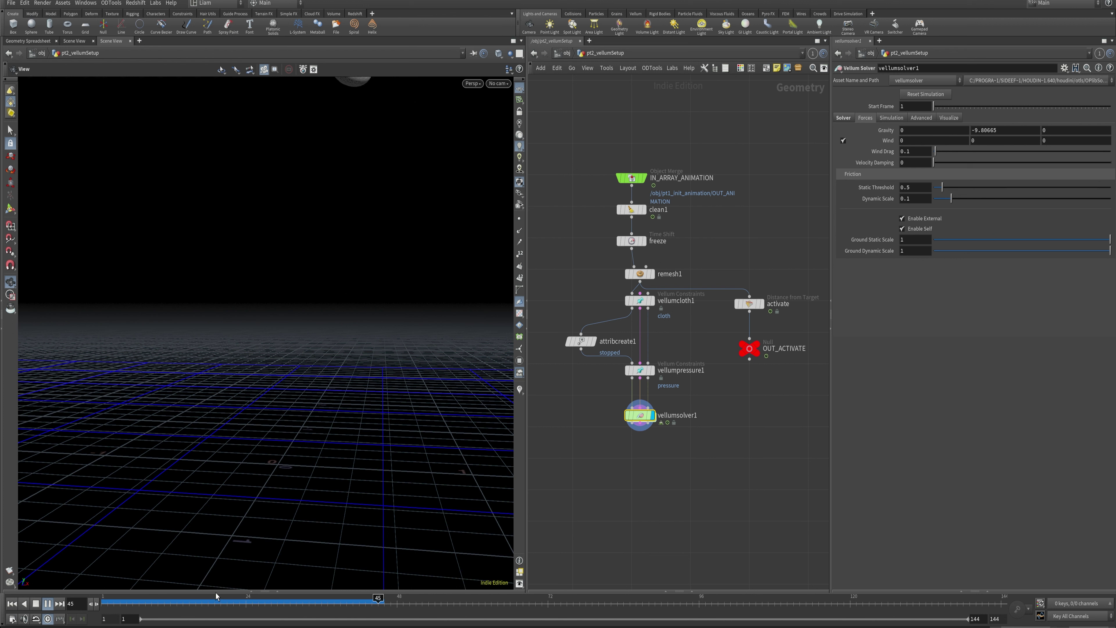
key("ctrl+Up")
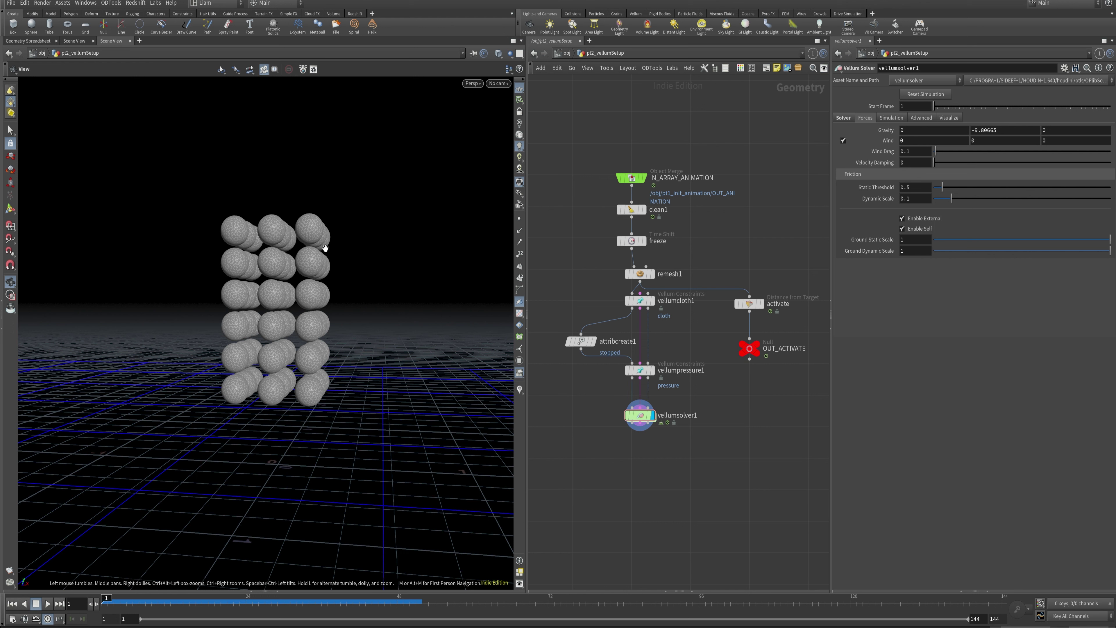
Step: Scrub the simulation between frames 12 and 9 and examine the top rows of spheres up close
mouse_move(160, 609)
left_mouse_down()
mouse_move(180, 606)
mouse_move(161, 611)
mouse_move(170, 609)
left_mouse_up()
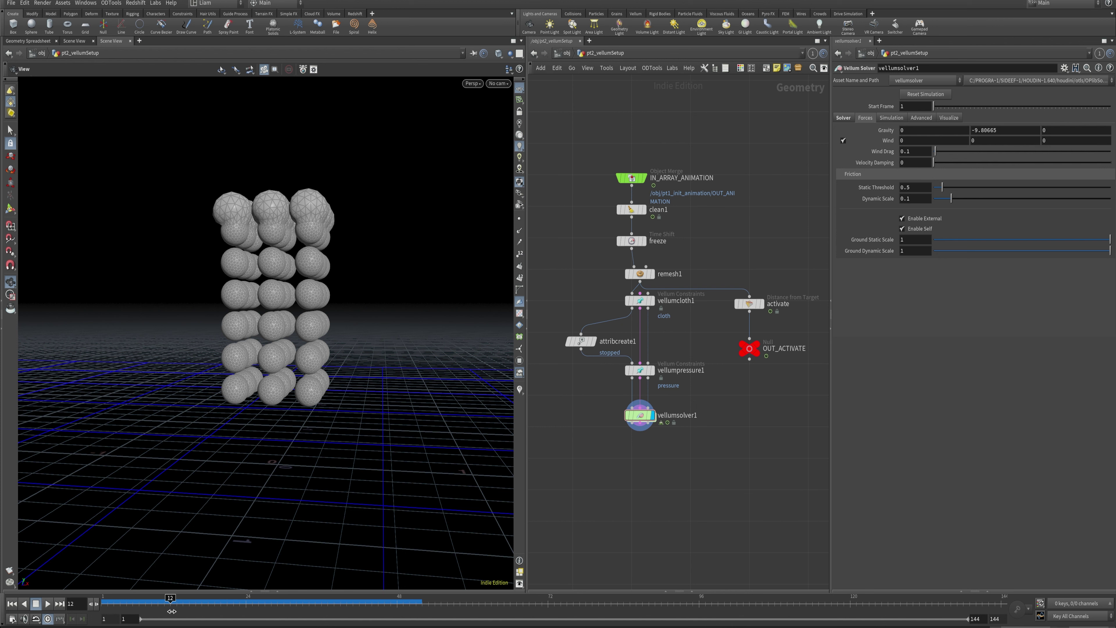
scroll(373, 311, "up", 5)
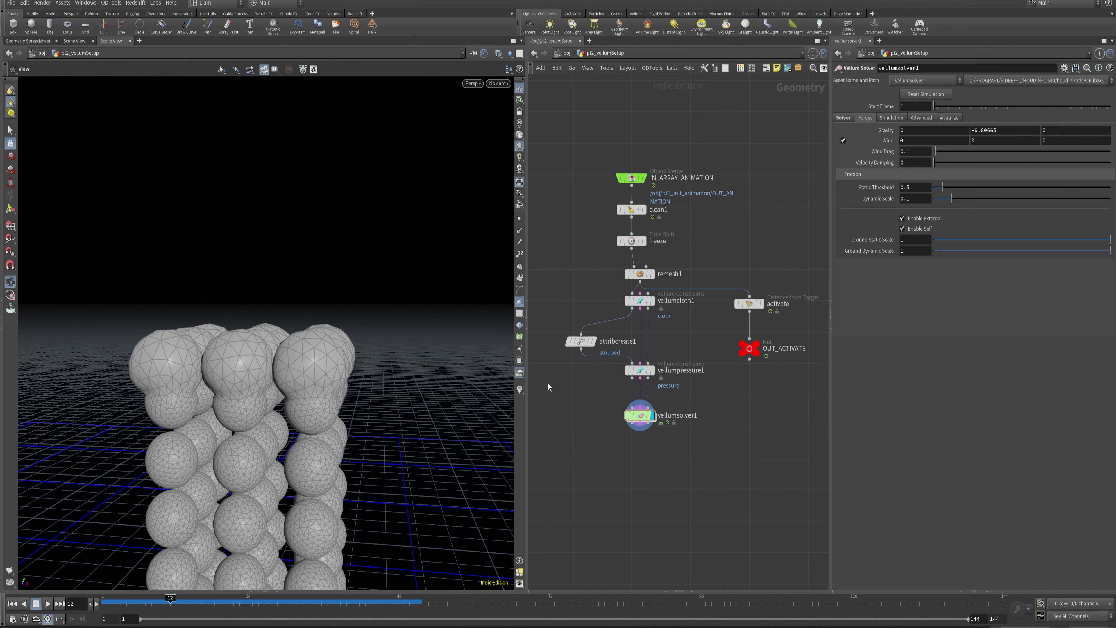
middle_click_drag(373, 311, 406, 338)
mouse_move(170, 599)
left_mouse_down()
mouse_move(152, 600)
mouse_move(169, 599)
left_mouse_up()
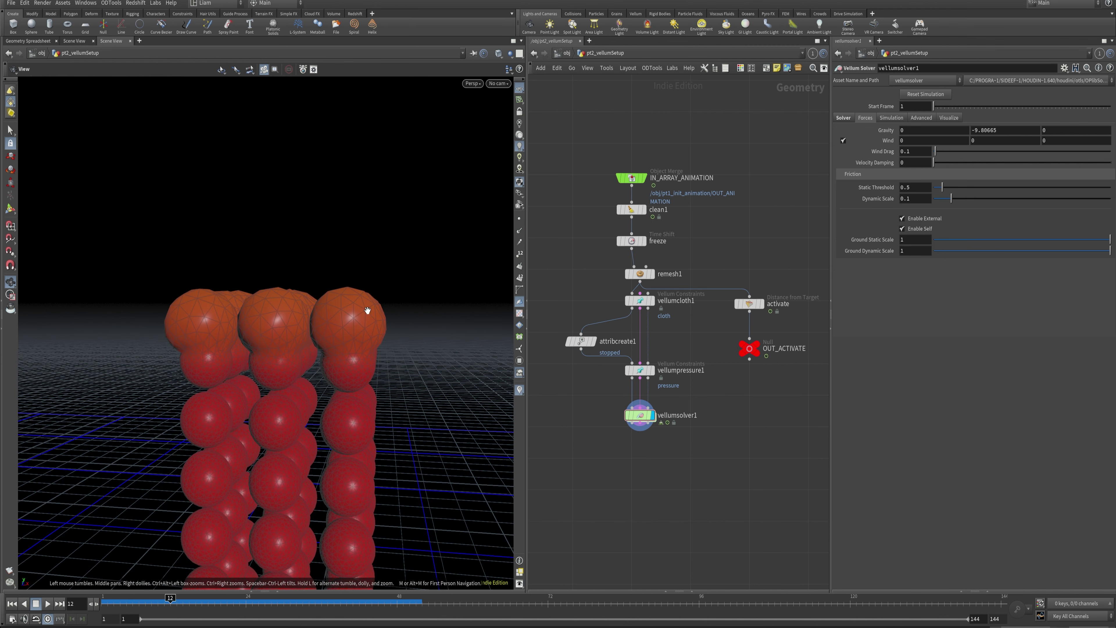
left_click_drag(366, 312, 335, 310)
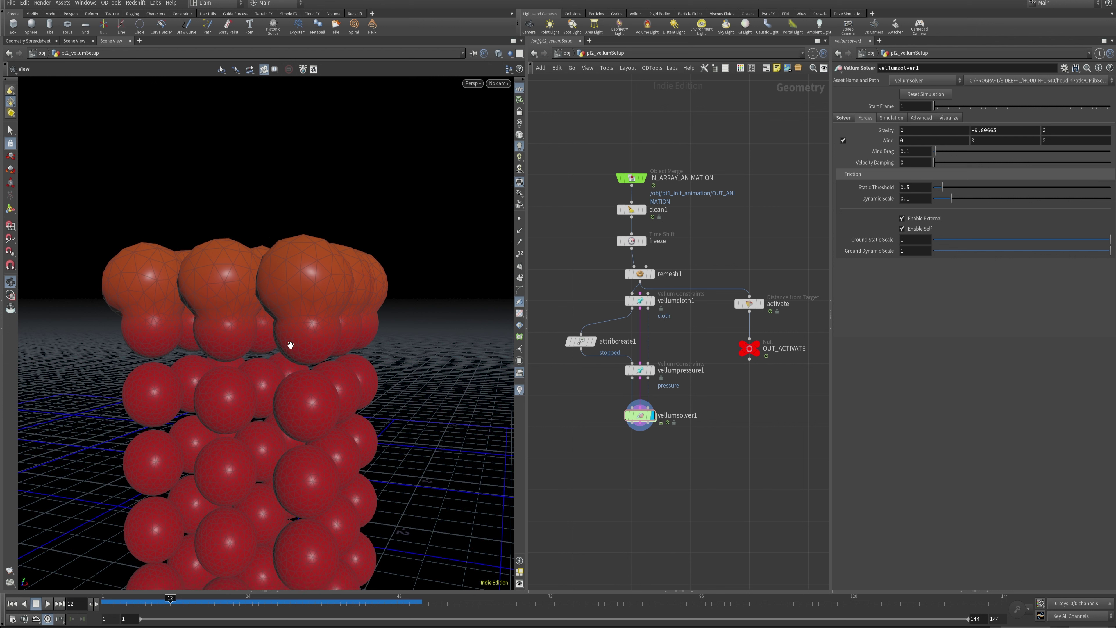
mouse_move(170, 601)
left_mouse_down()
mouse_move(227, 602)
mouse_move(152, 597)
left_mouse_up()
scroll(294, 409, "down", 5)
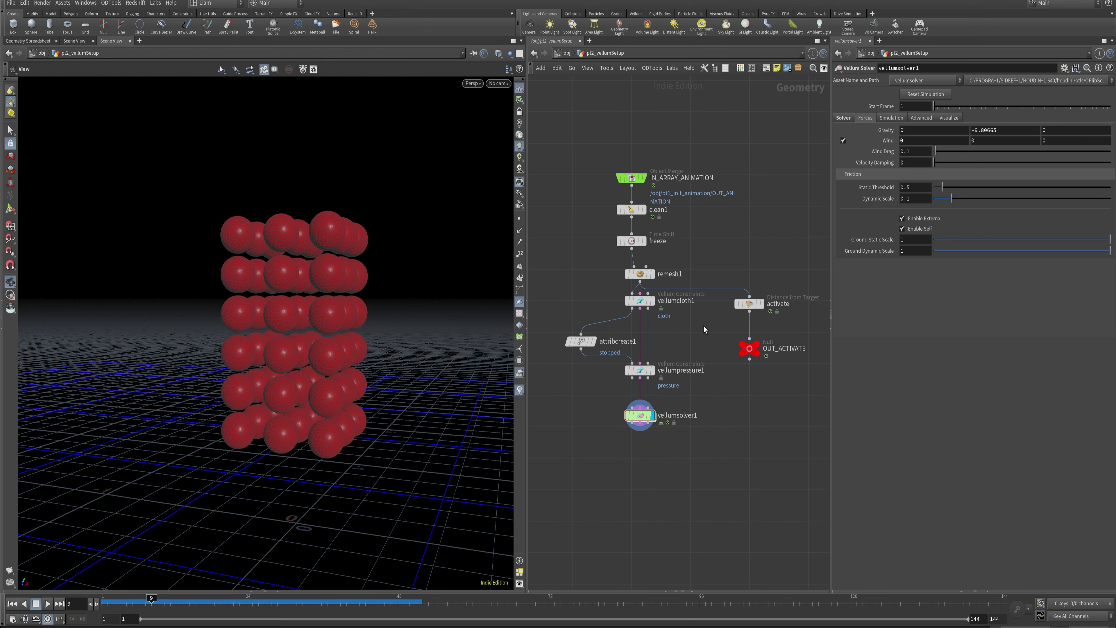
Step: Insert a Pack node between remesh1 and activate and display its output
key("Tab")
type("pack")
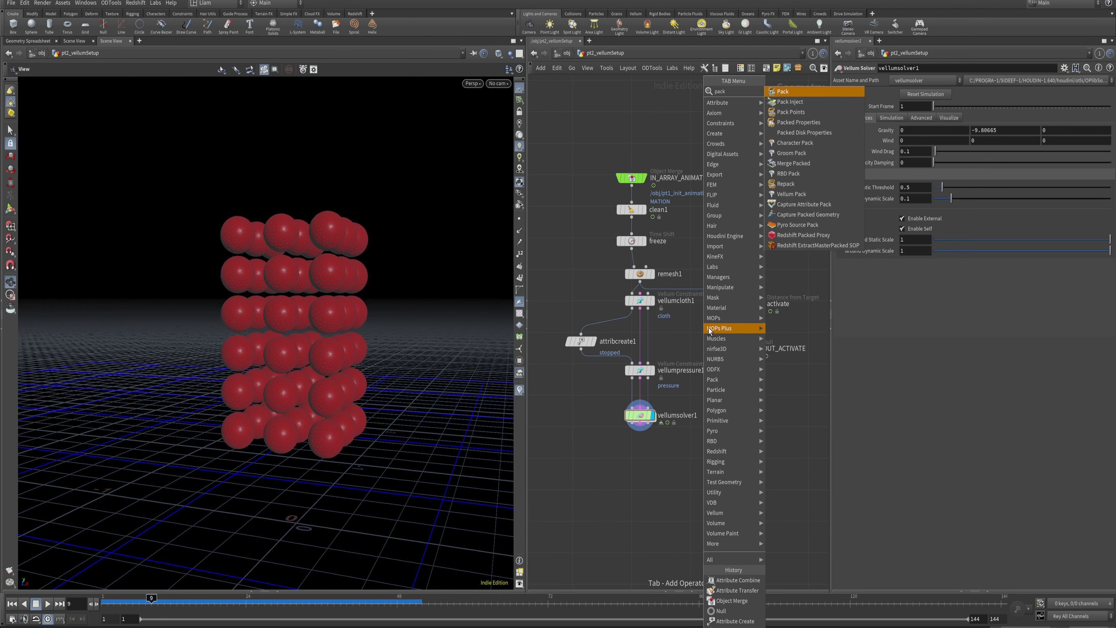
key("Return")
left_click(707, 326)
left_click_drag(708, 327, 757, 292)
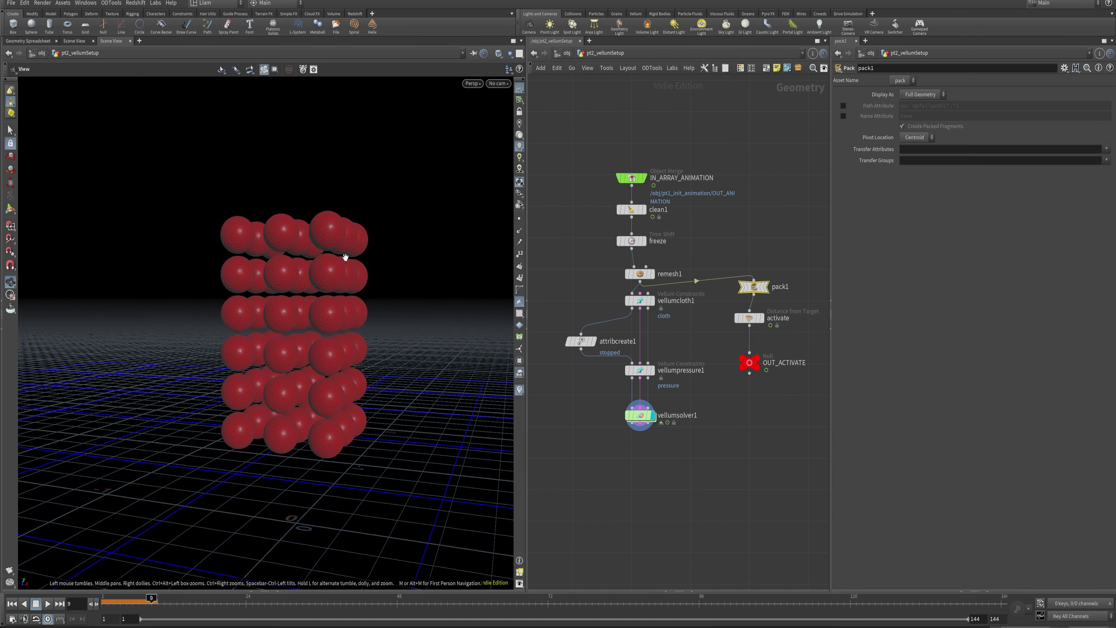
left_click(765, 286)
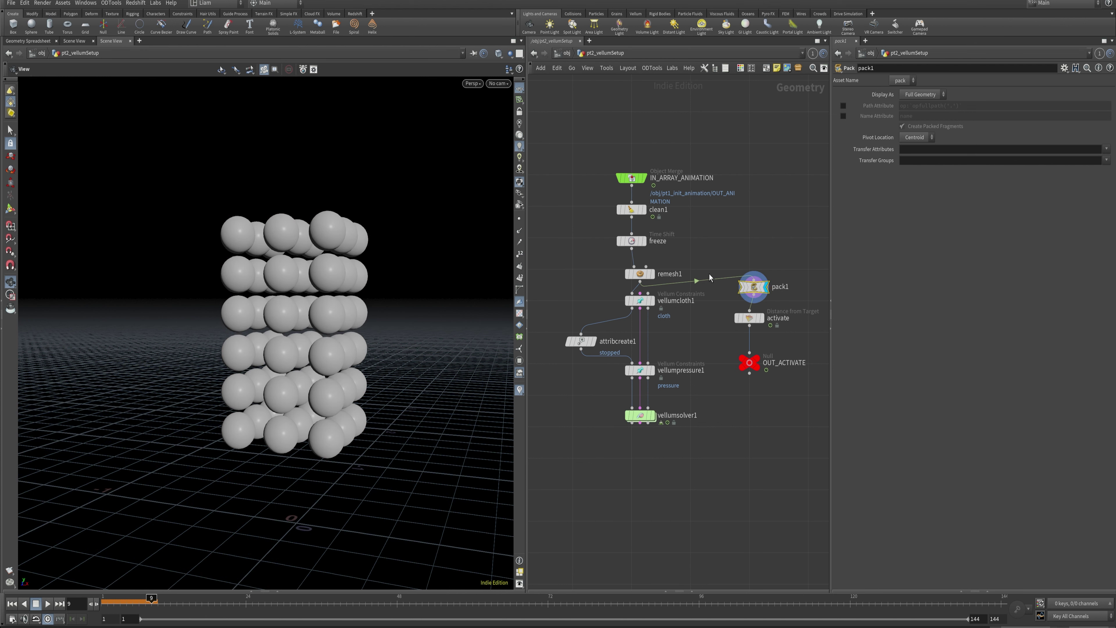
Step: Compare the geometry information of remesh1 and pack1 at frame 1
left_click_drag(151, 599, 106, 598)
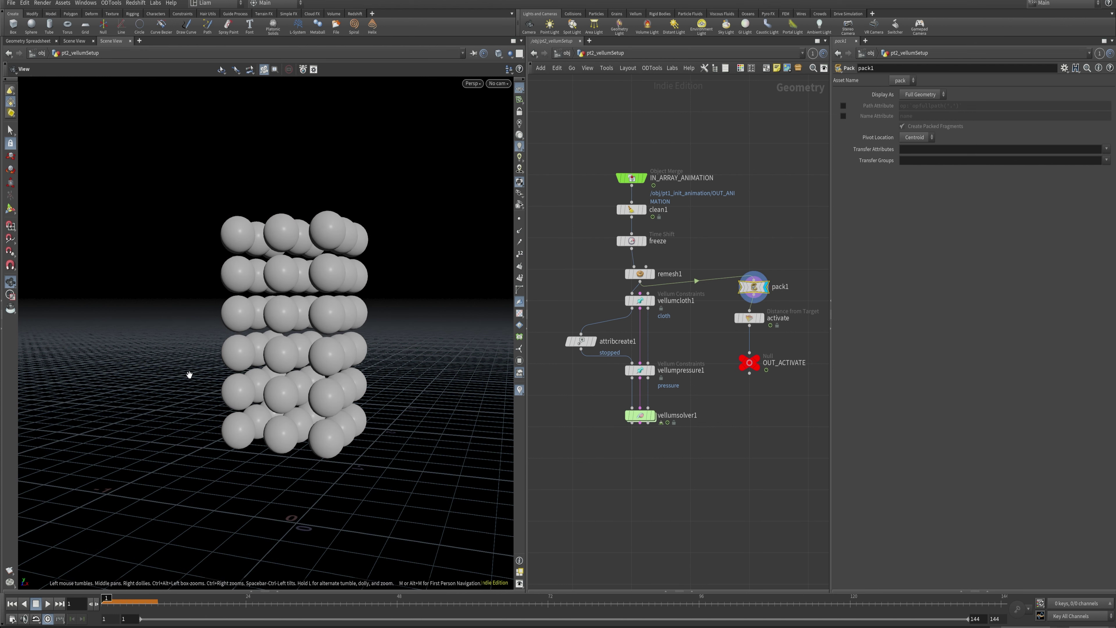
middle_click(645, 275)
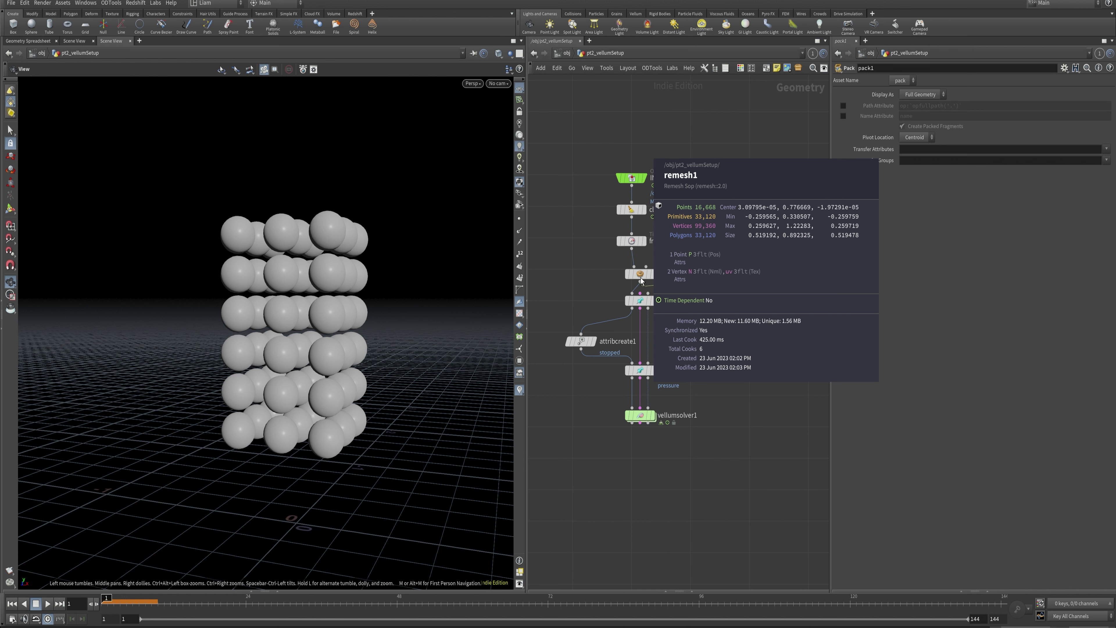
middle_click(759, 292)
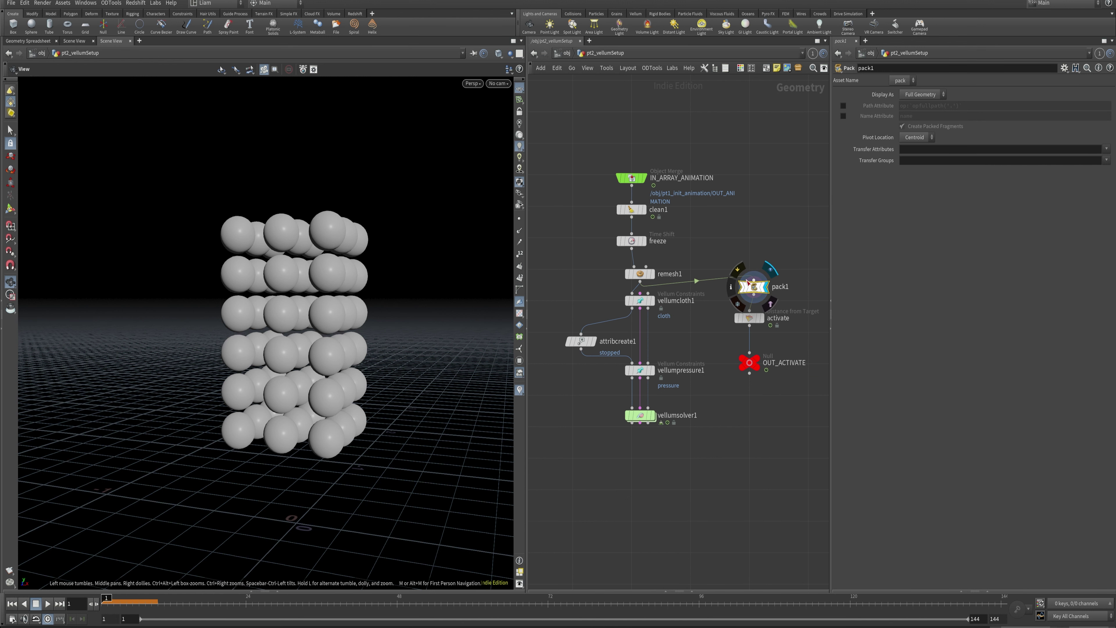
Step: Move the activate and OUT_ACTIVATE nodes further down the network and delete the Pack node
left_click_drag(764, 398, 753, 353)
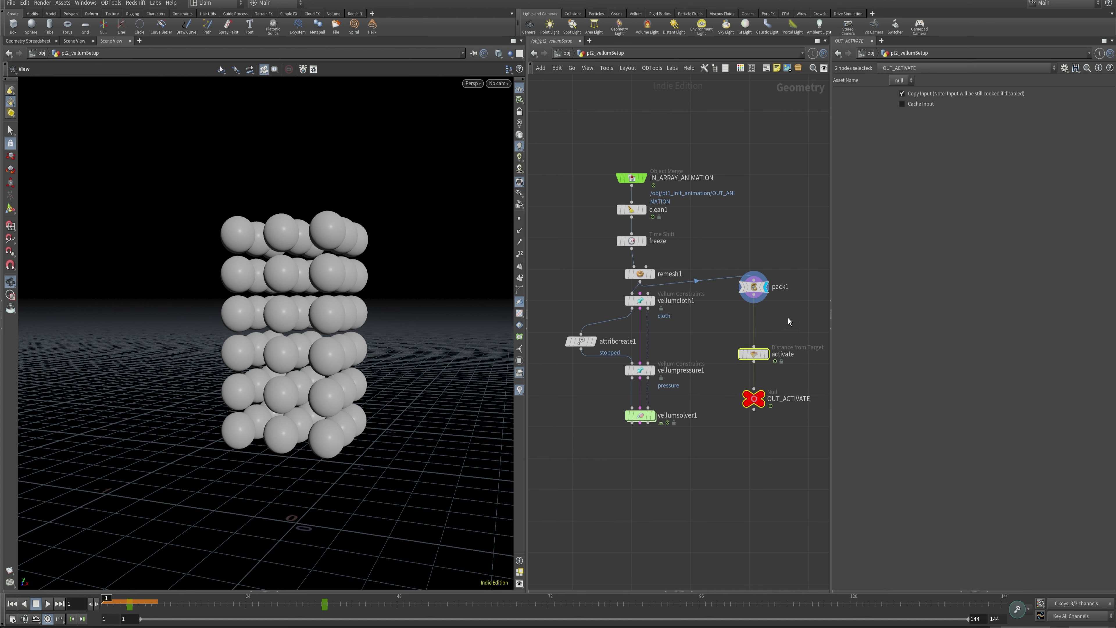
left_click(753, 286)
key("Delete")
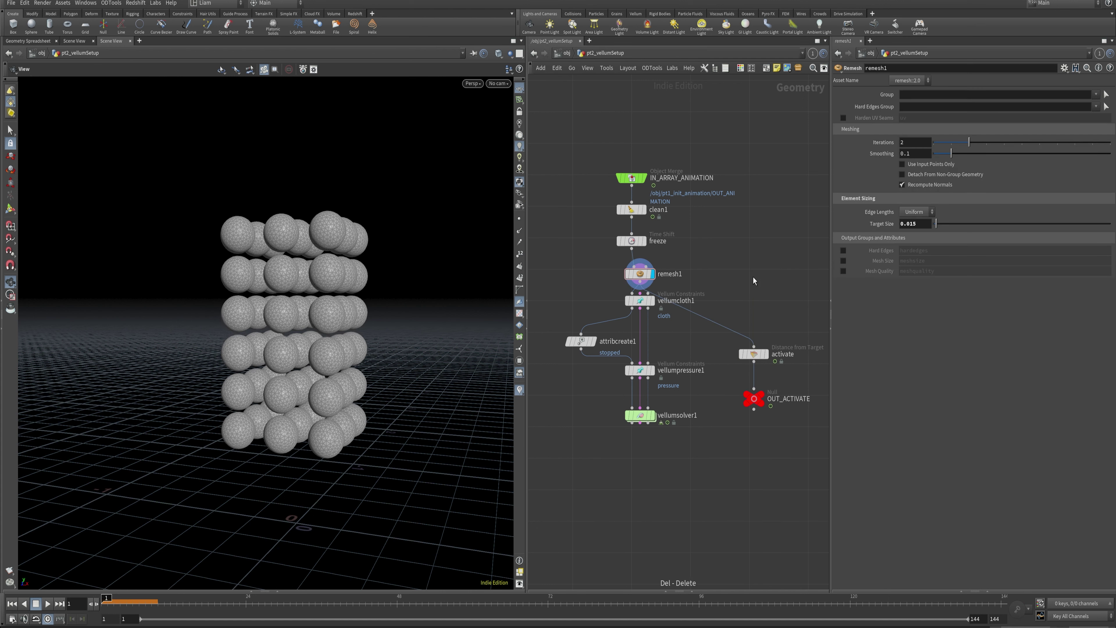
Step: Insert an Assemble node between remesh1 and activate and enable Create Packed Primitives
key("Tab")
type("assemble")
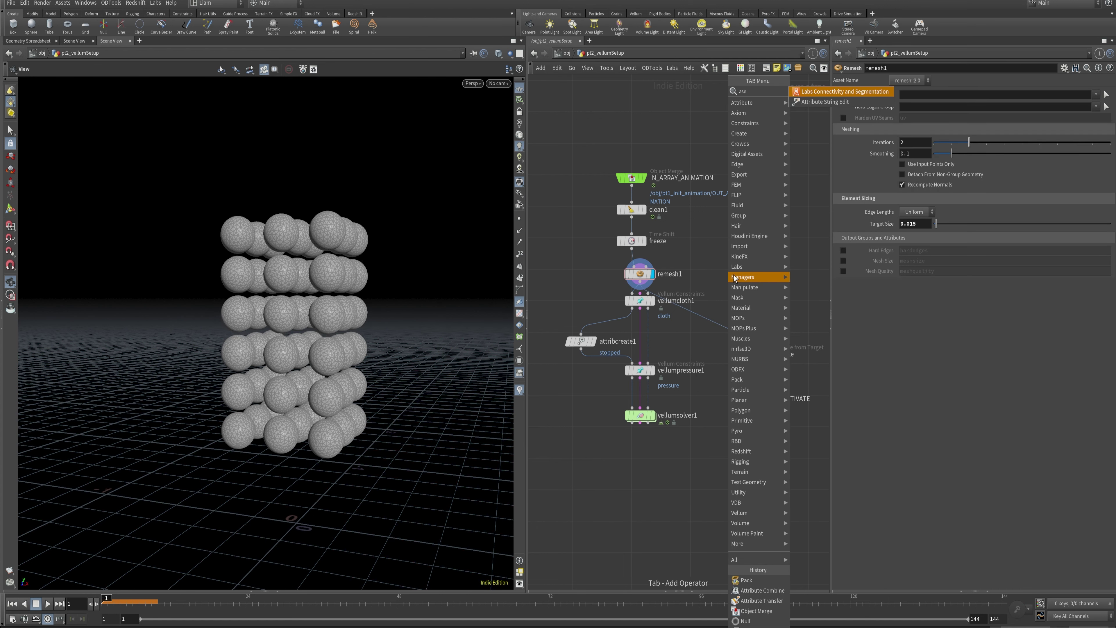
key("Return")
left_click(734, 278)
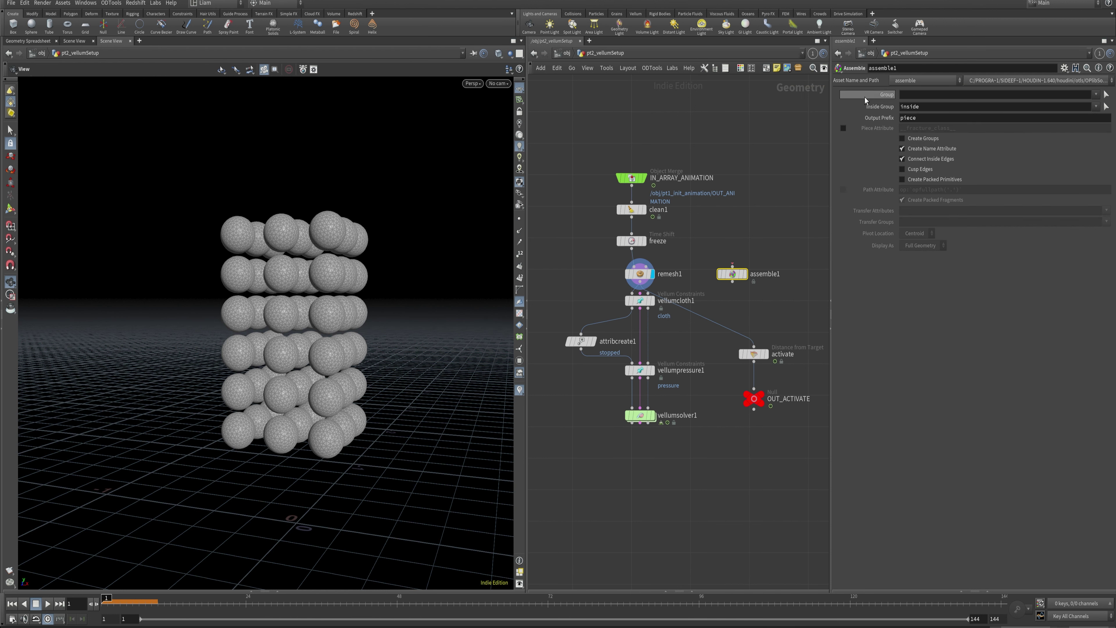
left_click_drag(739, 275, 754, 308)
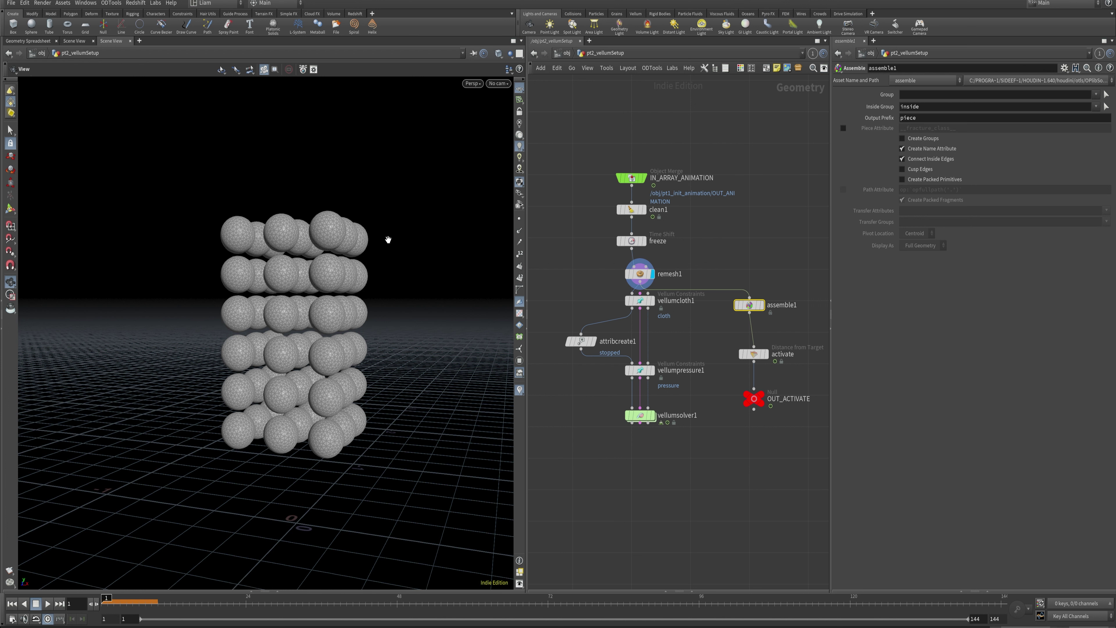
left_click(936, 180)
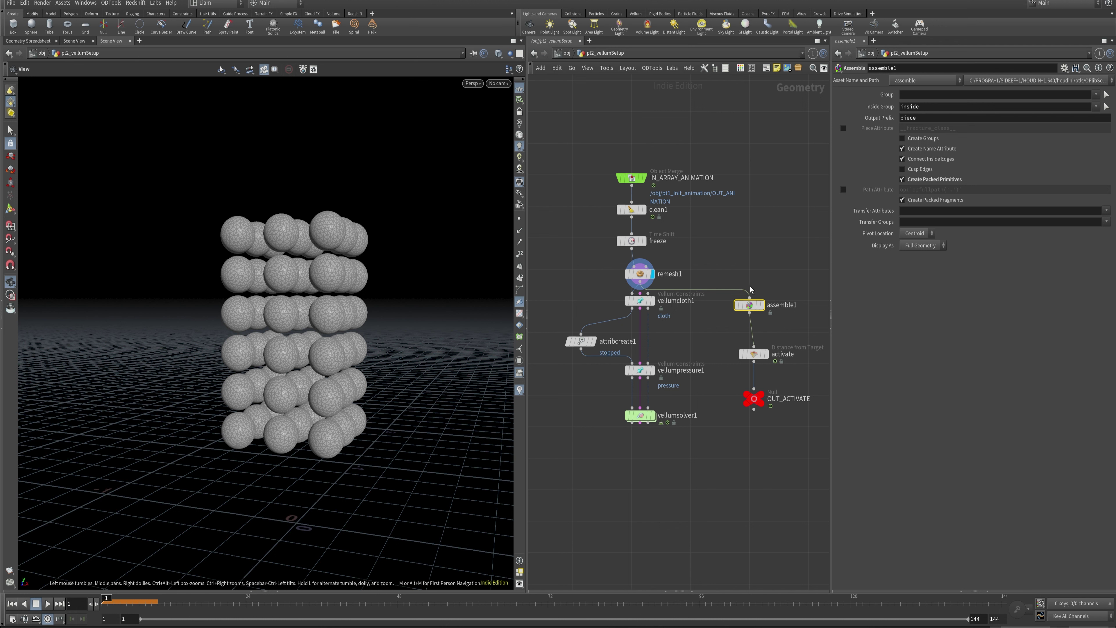
Step: Compare the geometry information of assemble1 and remesh1, and align assemble1 directly above activate
middle_click(748, 306)
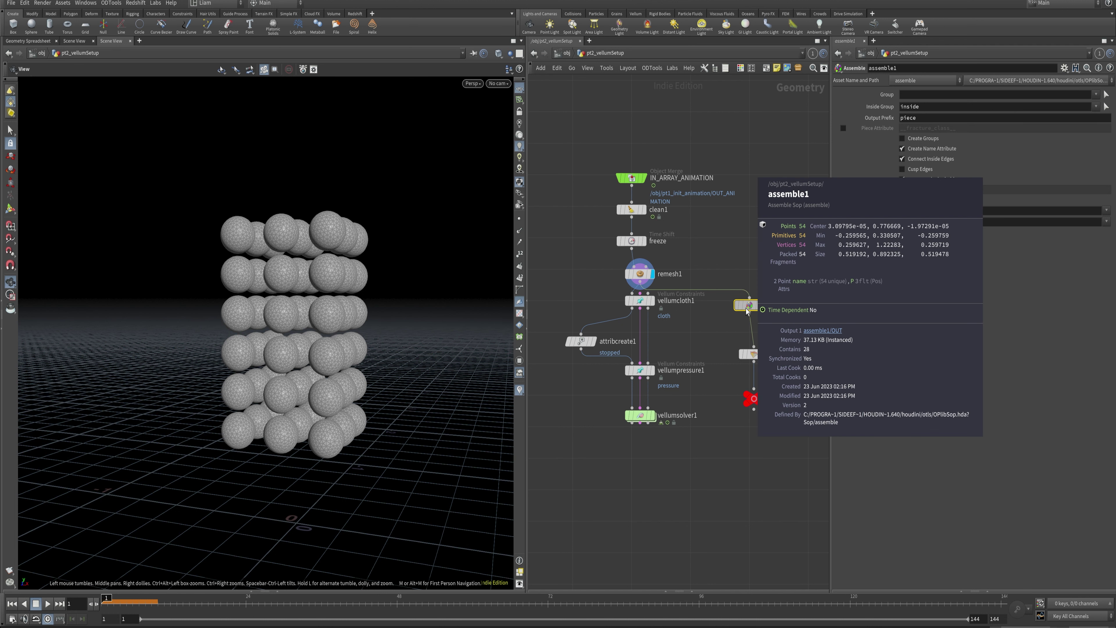
middle_click(641, 271)
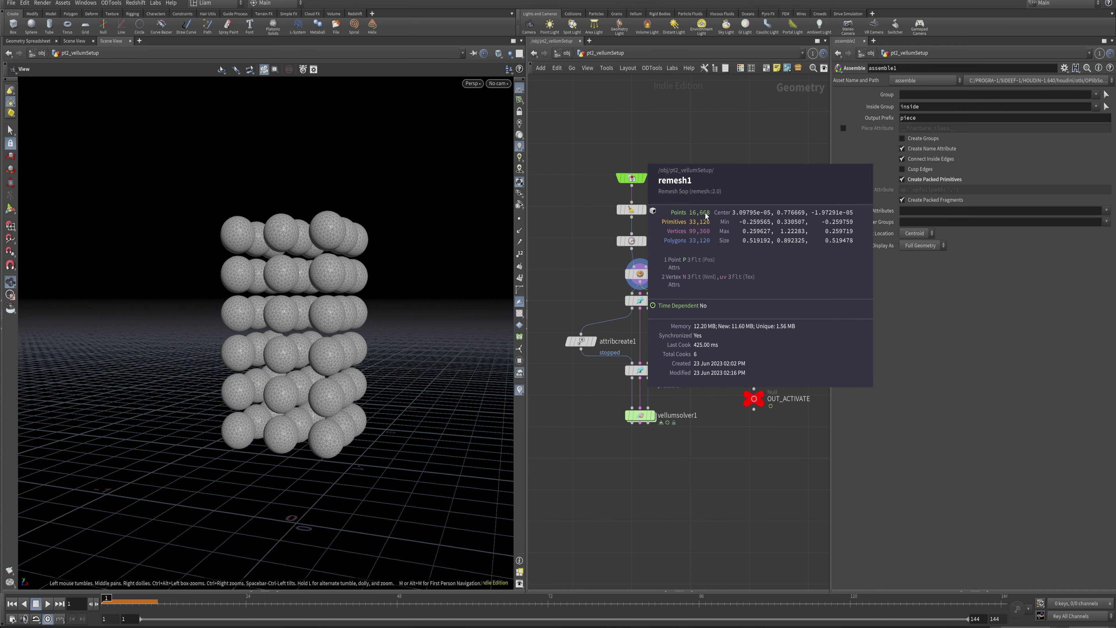
middle_click(749, 304)
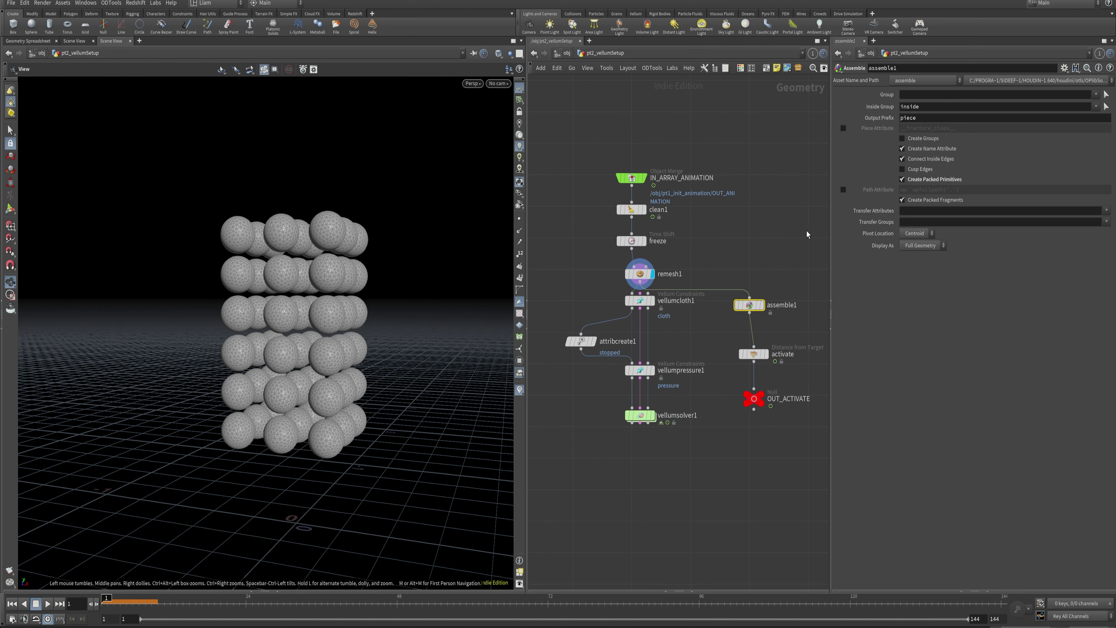
left_click_drag(757, 310, 761, 306)
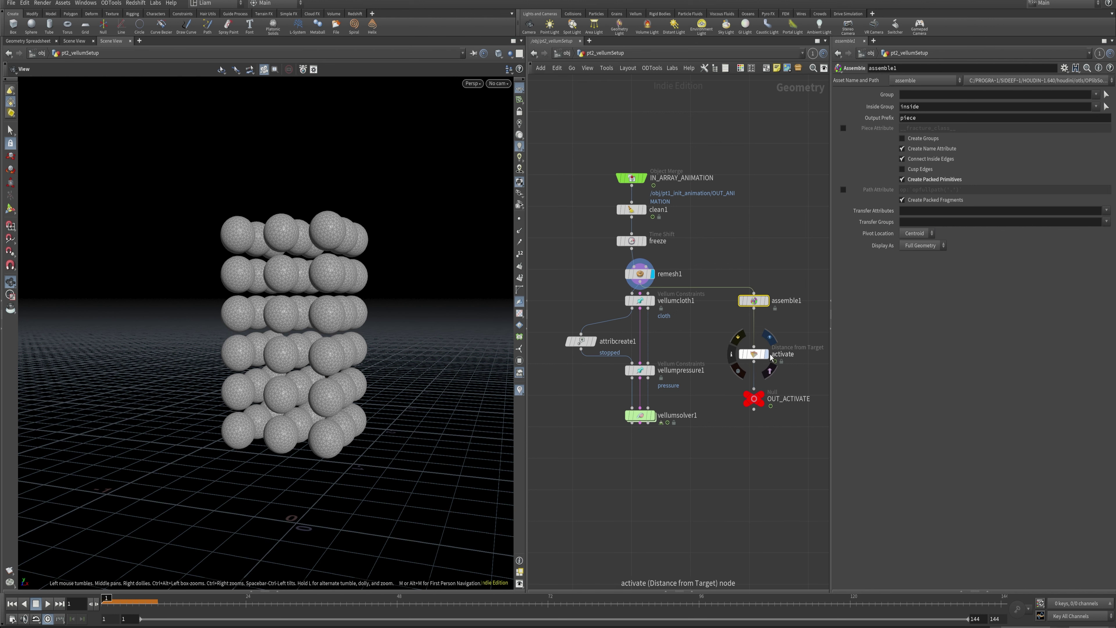
Step: Branch an Add node off assemble1 and have it delete the geometry but keep the points
mouse_move(760, 354)
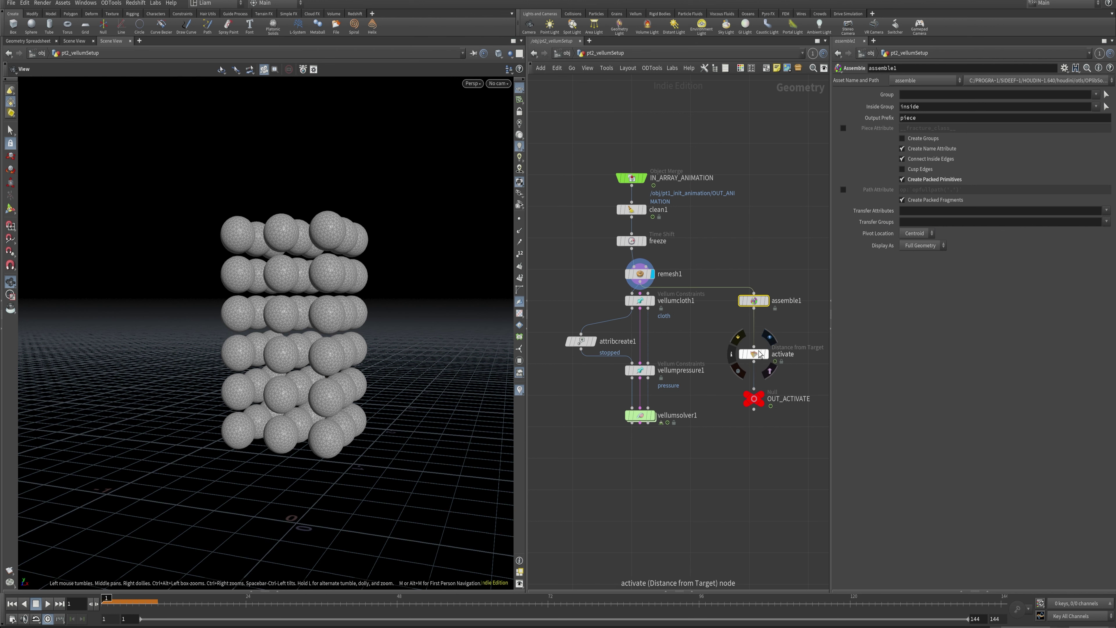
key("Tab")
mouse_move(711, 352)
type("add")
key("Return")
left_click(709, 350)
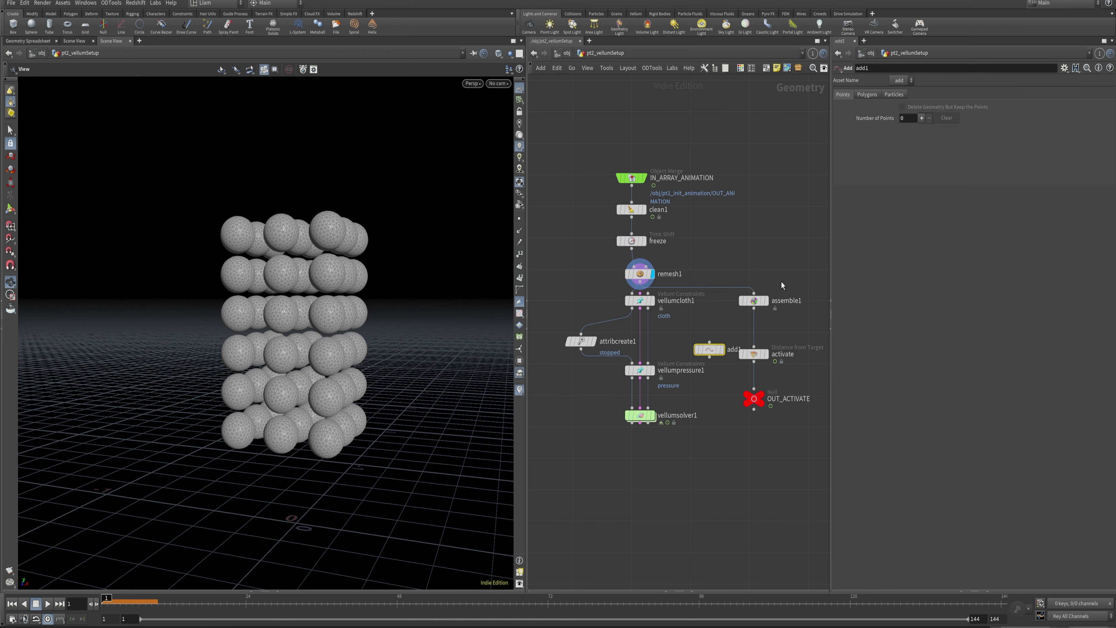
left_click_drag(754, 307, 709, 342)
Step: Display activate with its target plane at frame 12, and compare it with the Add node's points
left_click(753, 354)
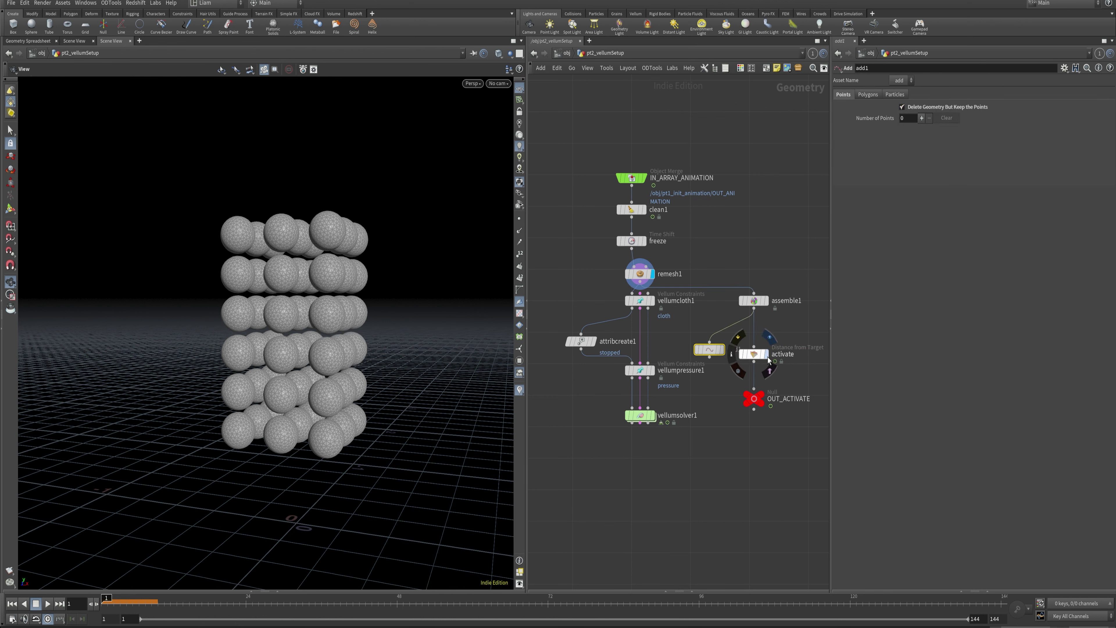
left_click(767, 354)
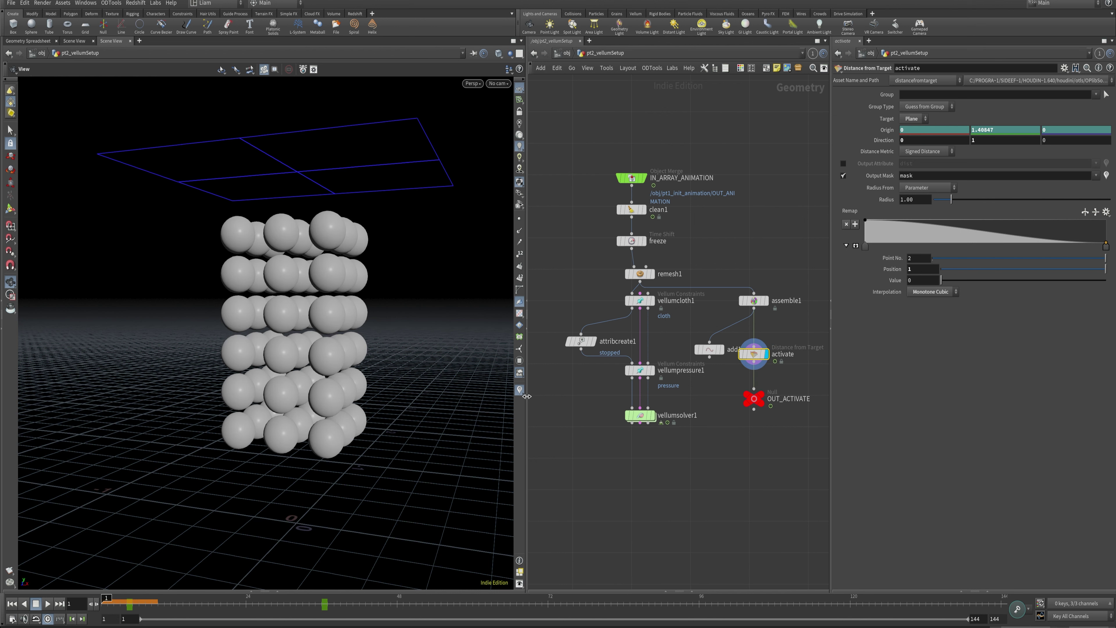
key("Up")
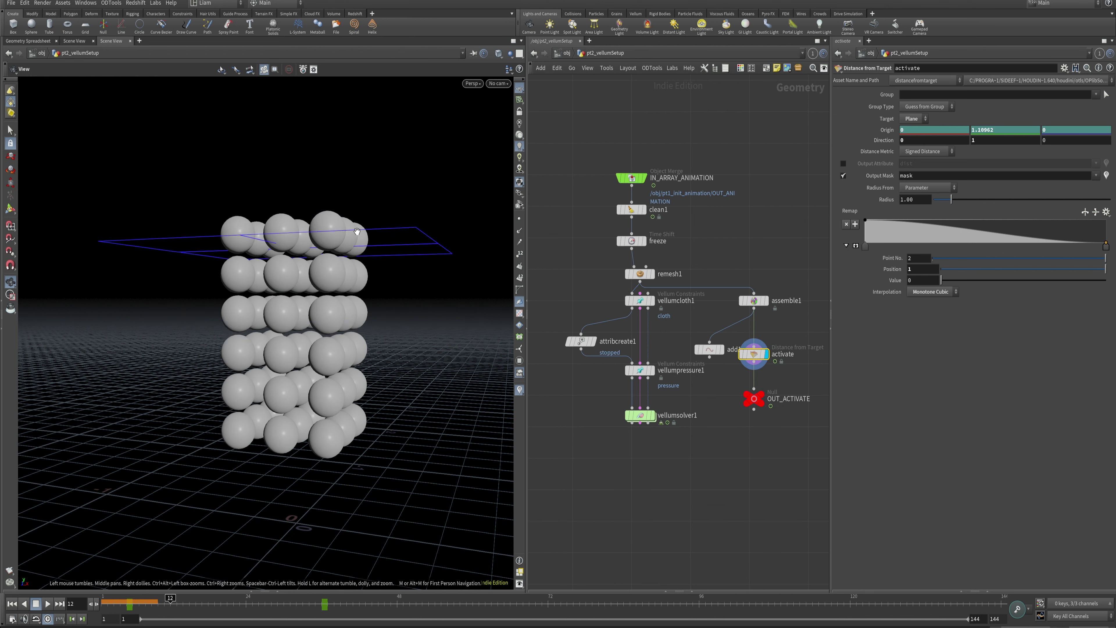
left_click(721, 351)
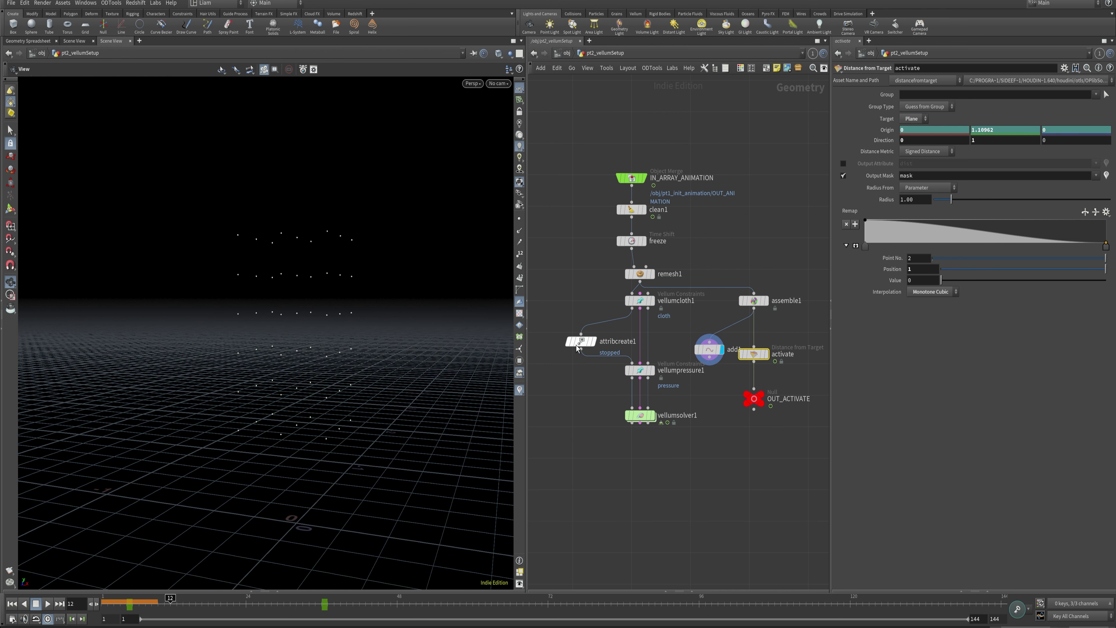
left_click_drag(253, 230, 302, 235)
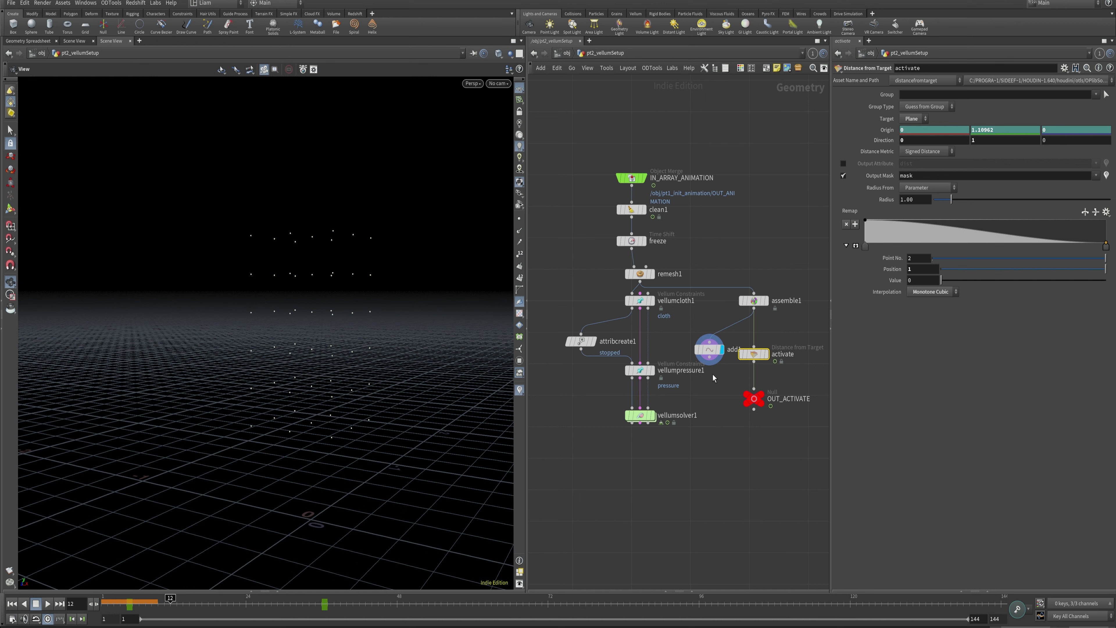
Step: Remove the Add node and display vellumsolver1 at frame 1
left_click(713, 349)
left_click(764, 301)
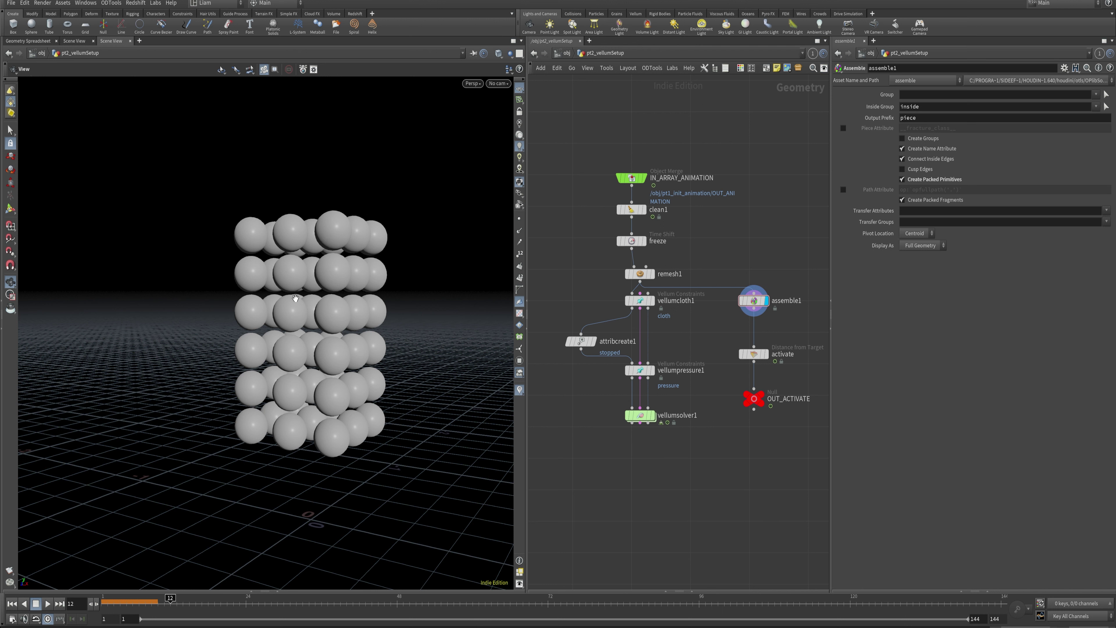
key("ctrl+Up")
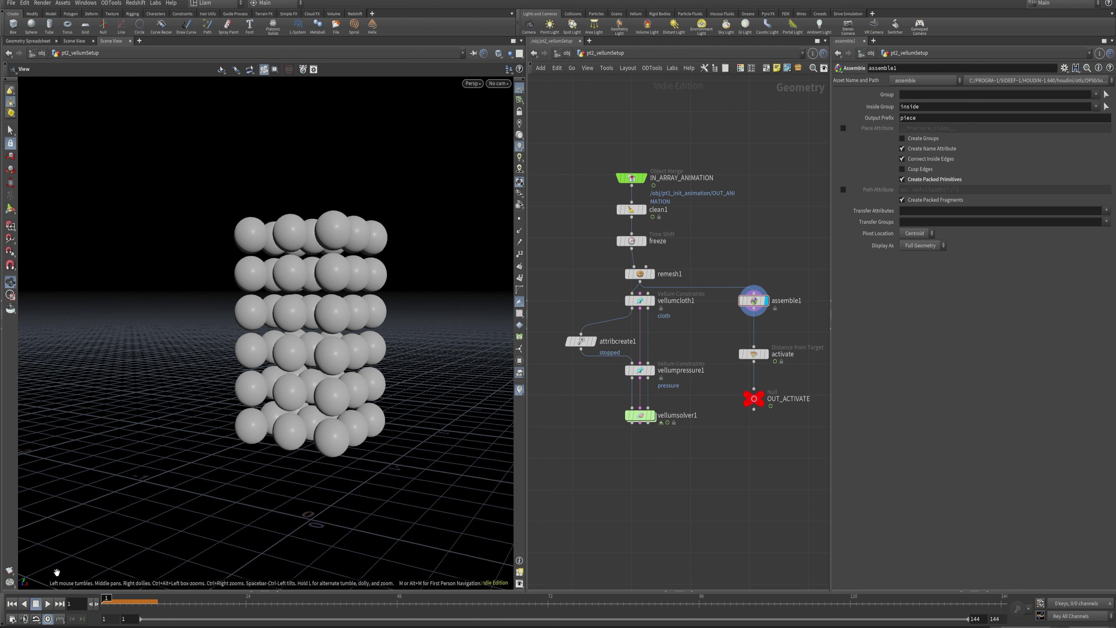
left_click(653, 416)
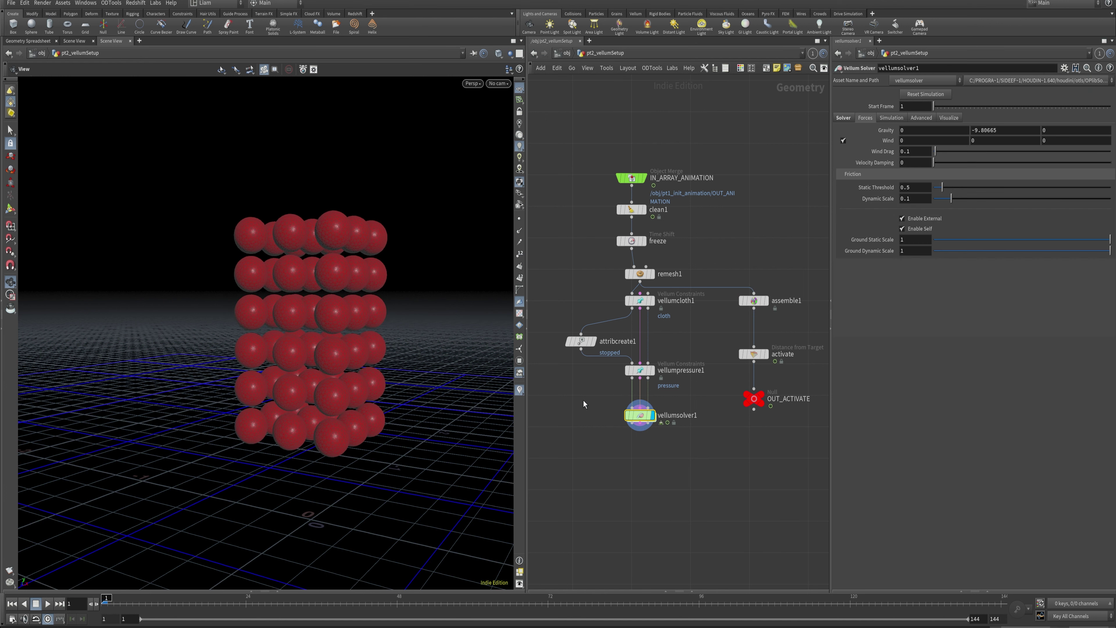
Step: Play the Vellum simulation, scrub through the cached frames to inspect the sphere activation, and return to frame 1
left_click(47, 603)
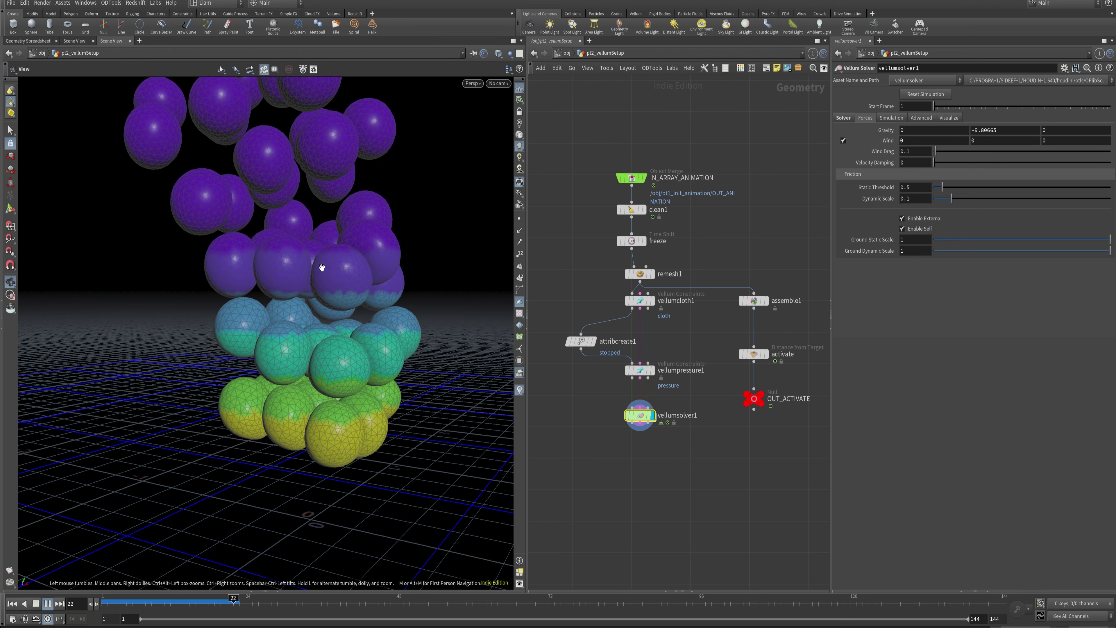
left_click_drag(106, 609, 196, 608)
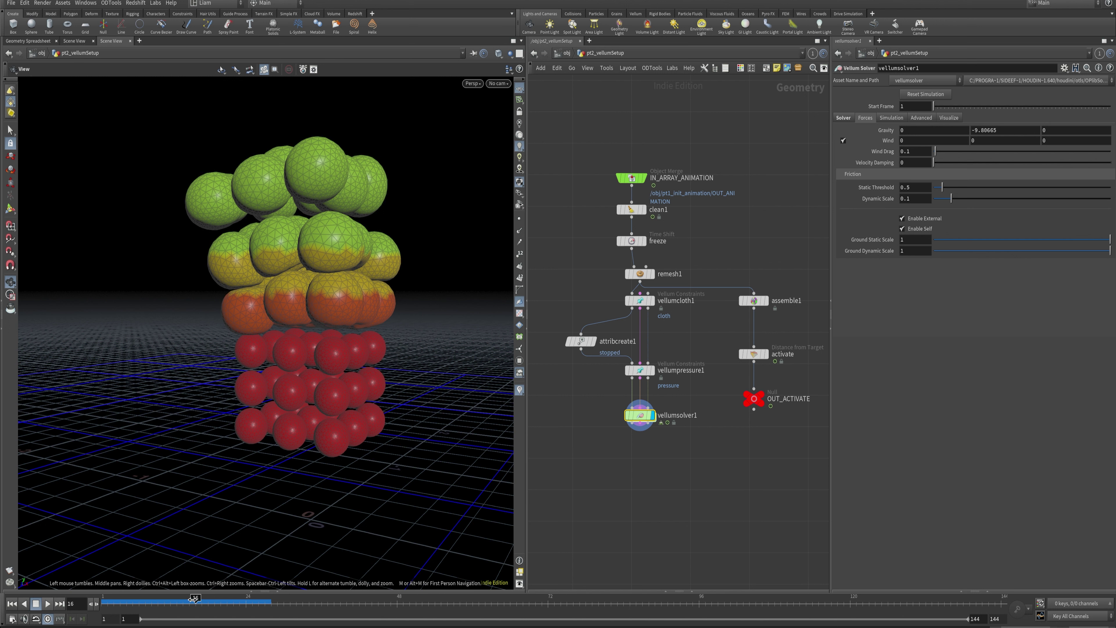
left_click_drag(193, 598, 105, 597)
mouse_move(740, 356)
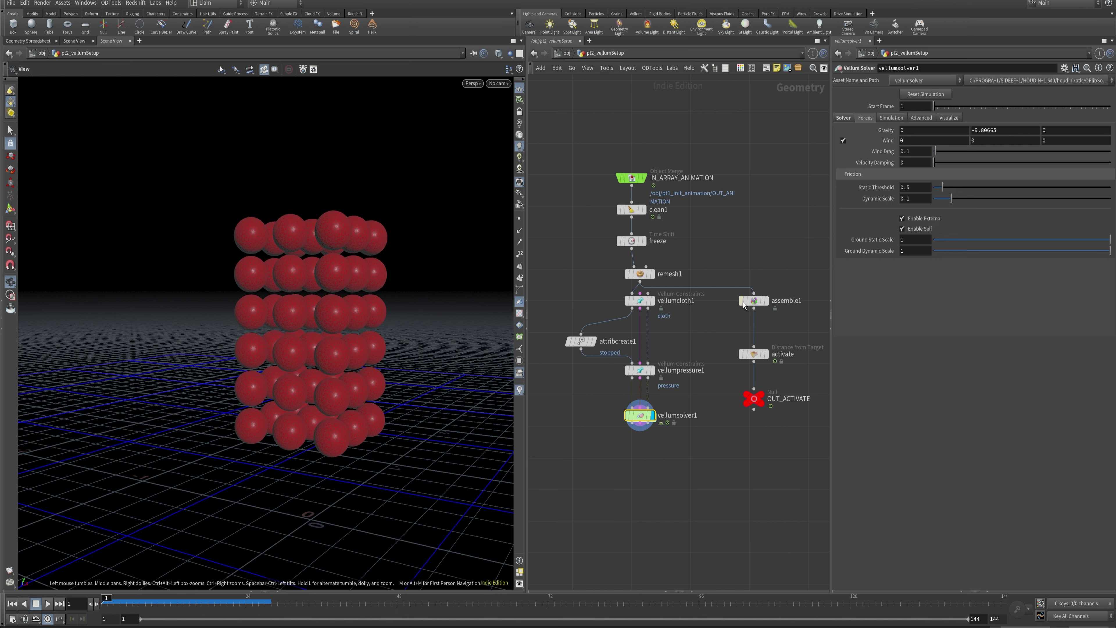
Step: Compare playback of the simulation with assemble1 bypassed and with it enabled again, ending at frame 1
left_click(742, 301)
left_click(48, 603)
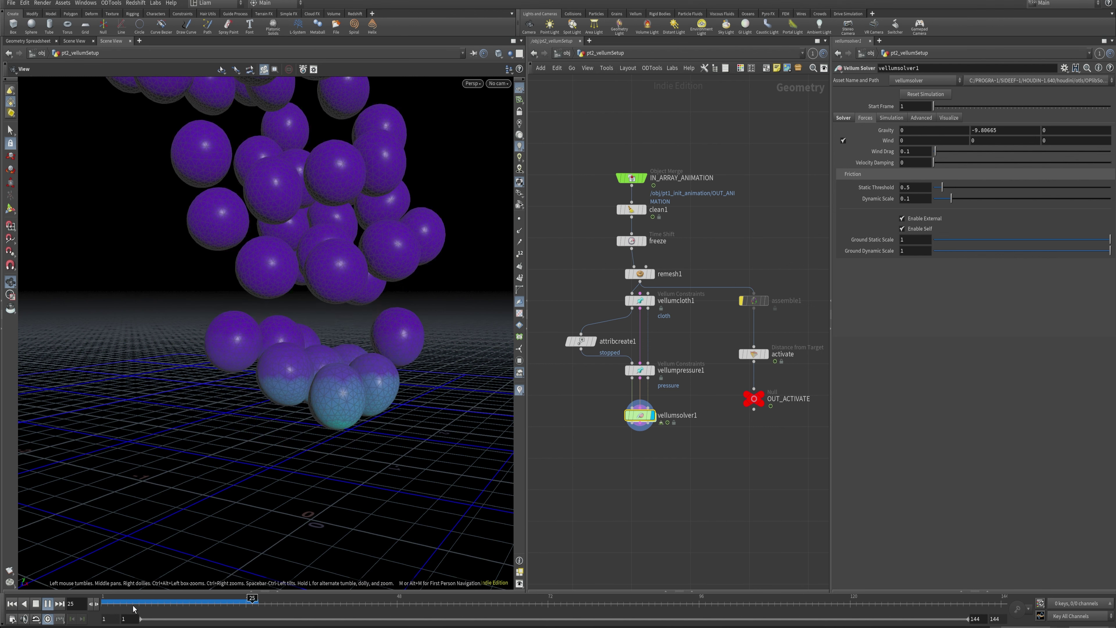
key("ctrl+Up")
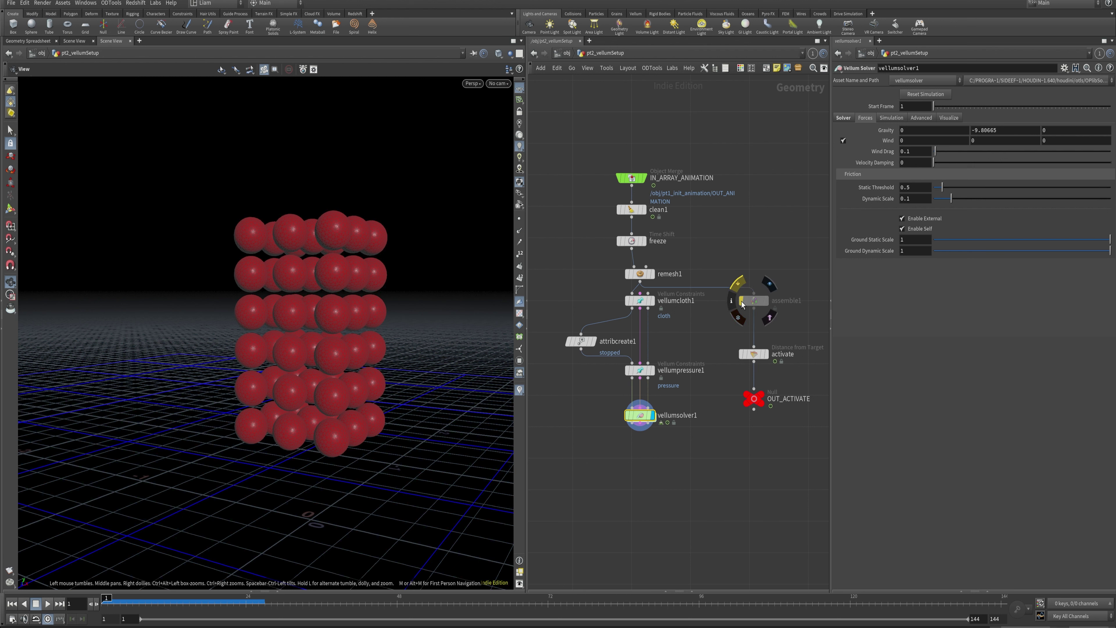
left_click(741, 301)
left_click(48, 603)
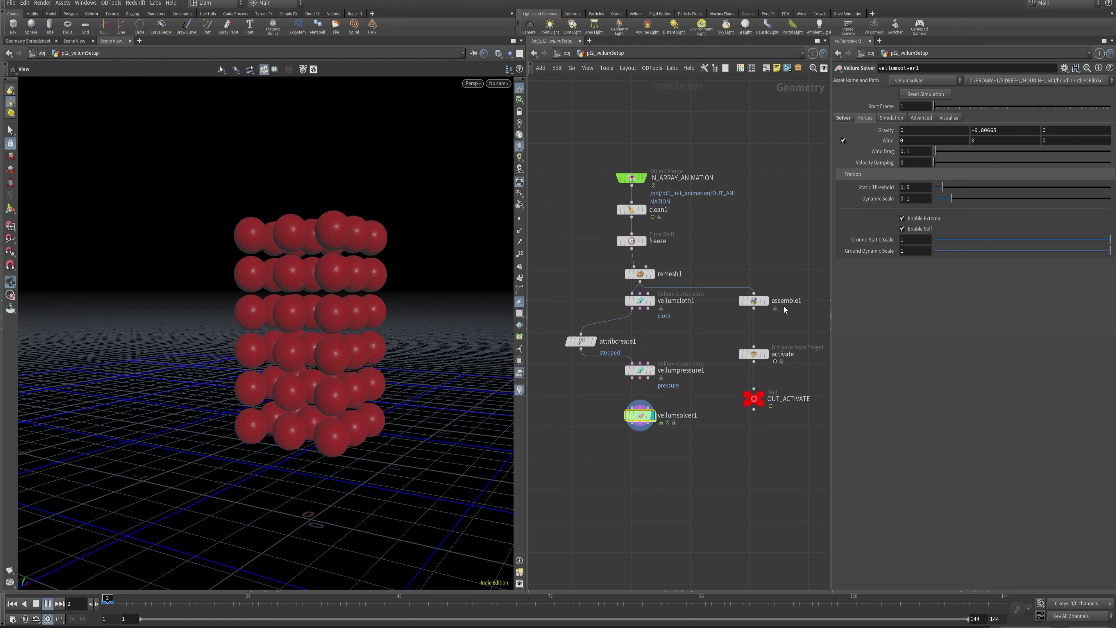
mouse_move(763, 306)
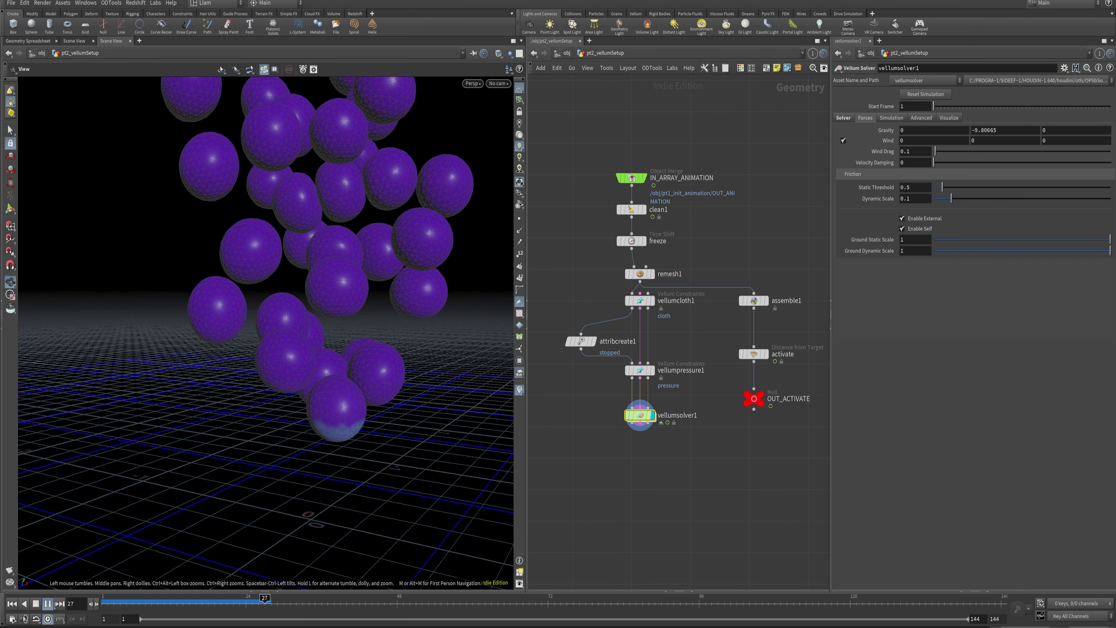
key("Escape")
key("ctrl+Up")
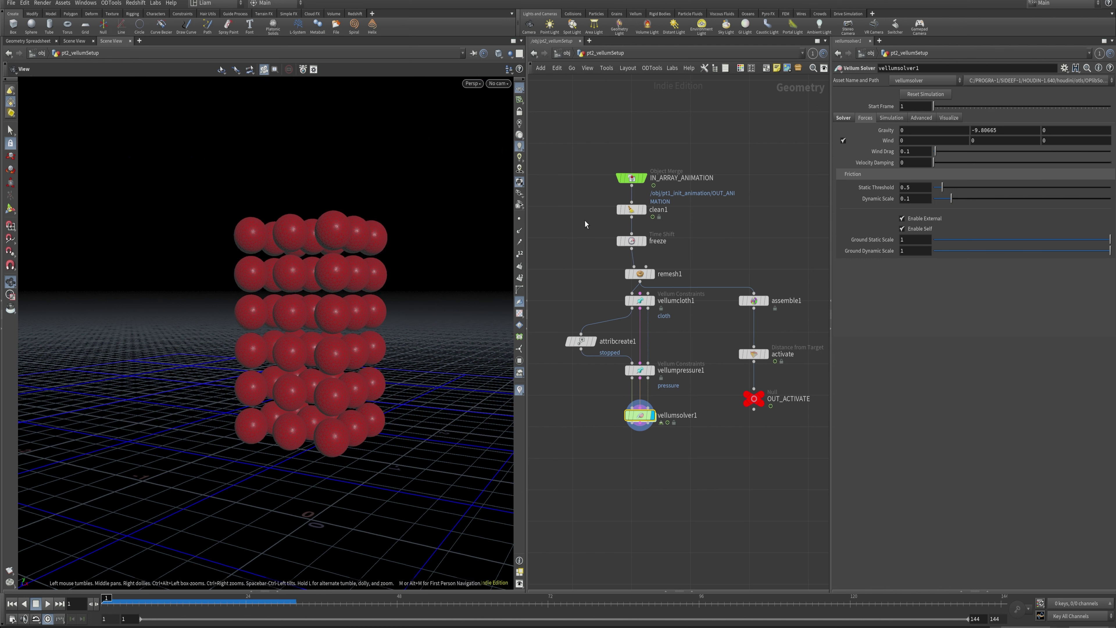
Step: Move attribcreate1 closer to the main chain, set vellumpressure1's Rest Length Scale to 1, and turn off the viewport's colour visualization
left_click_drag(580, 347, 591, 338)
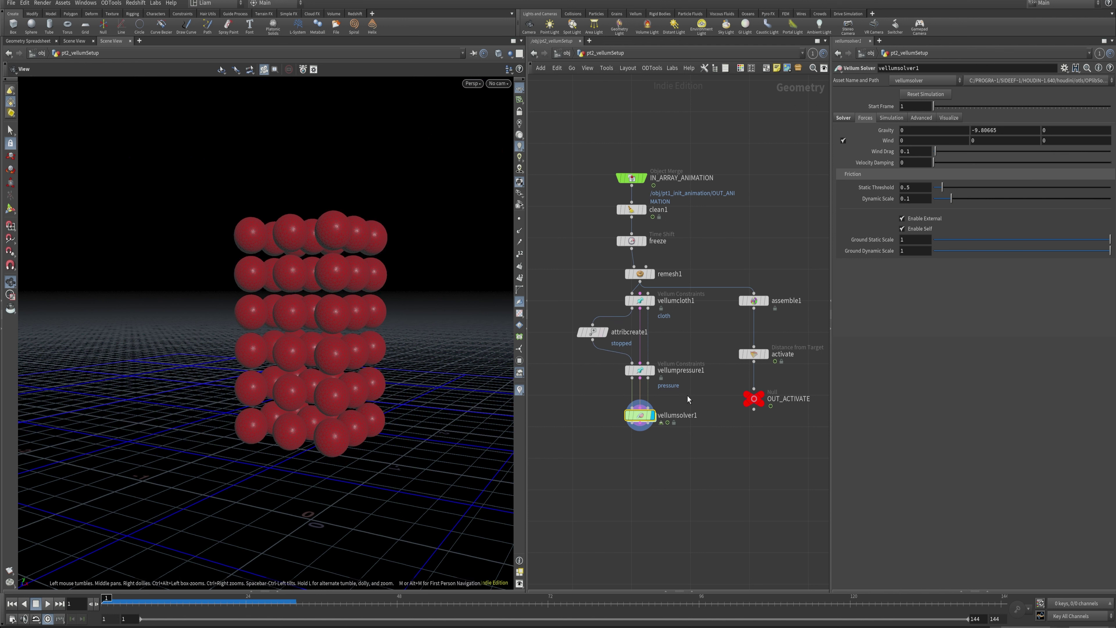
left_click(639, 369)
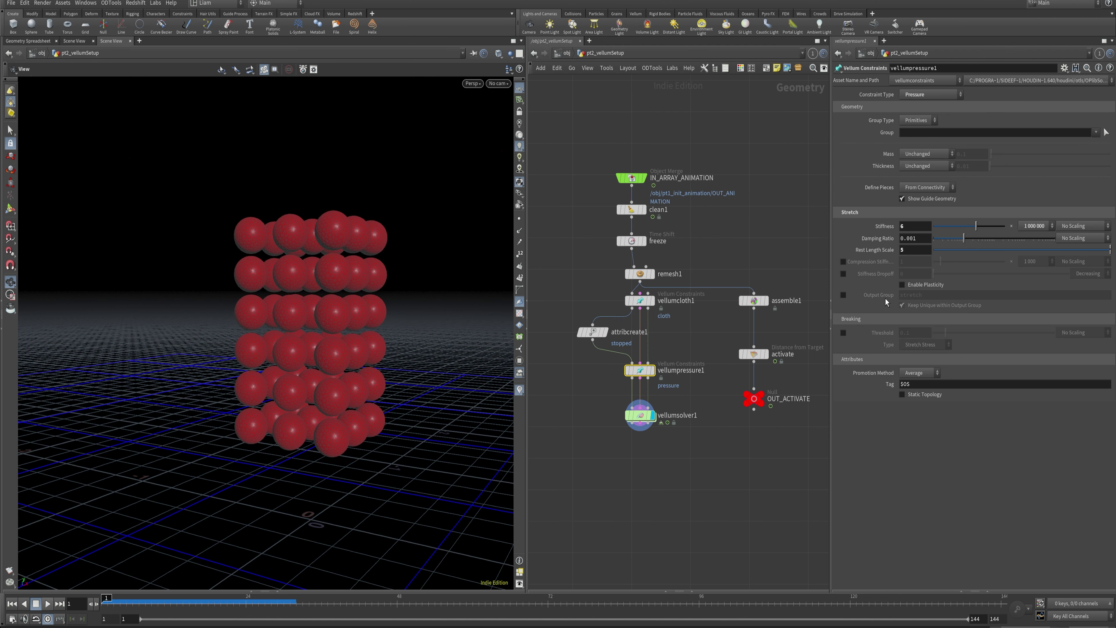
left_click(922, 249)
type("1")
key("Return")
left_click(520, 389)
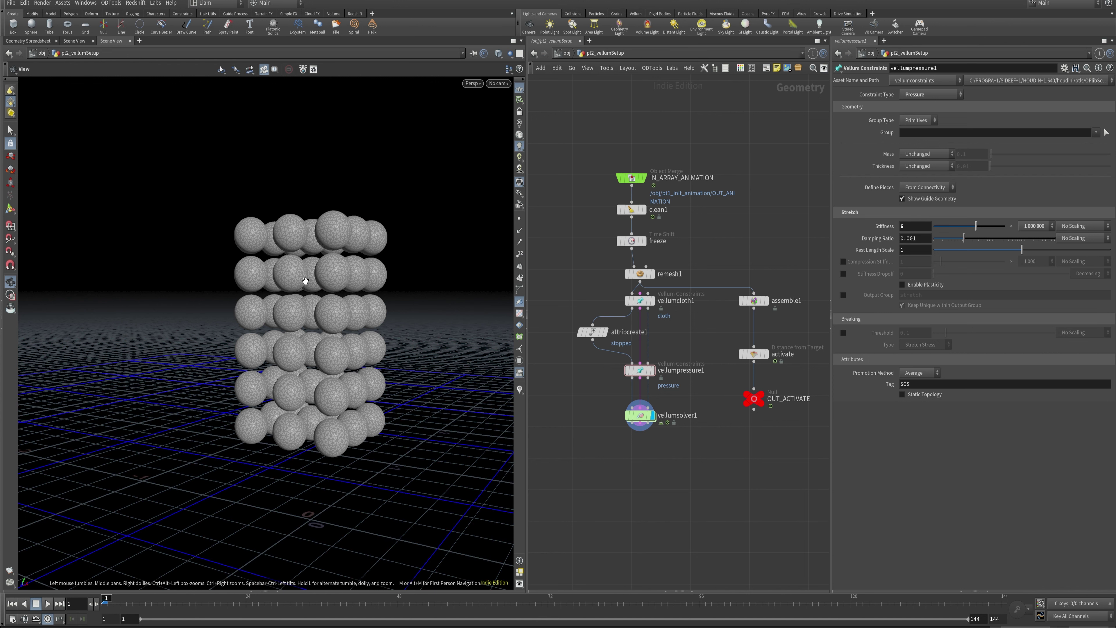
Step: Inside vellumsolver1's forces network, insert a Vellum Constraint Properties node between sopsolver1 and SOURCE, and move SOURCE further down
double_click(639, 415)
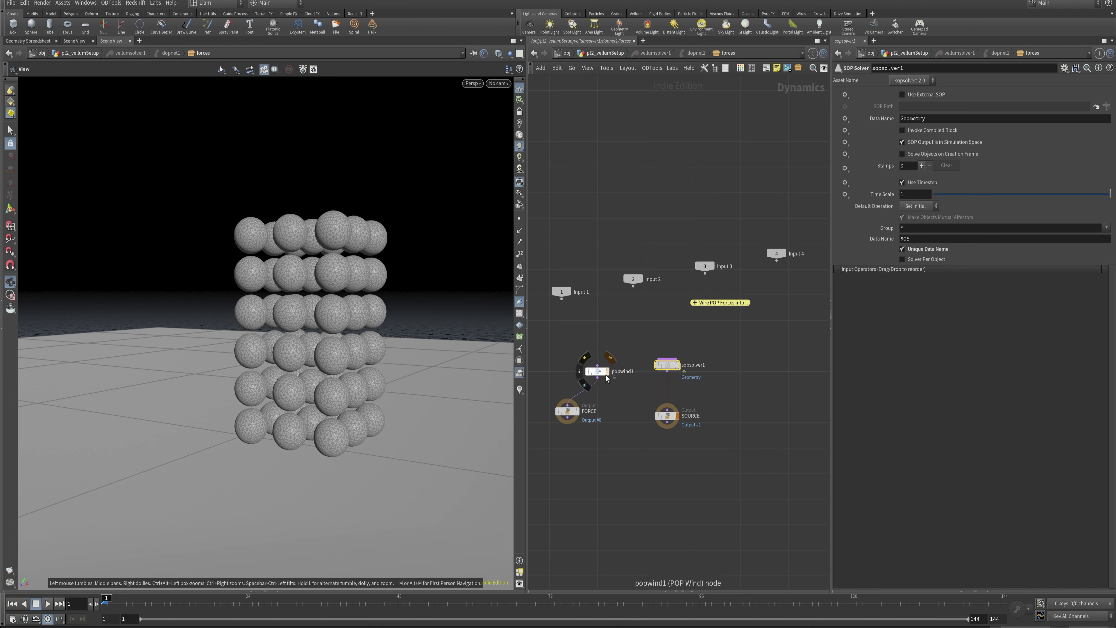
left_click_drag(607, 379, 592, 363)
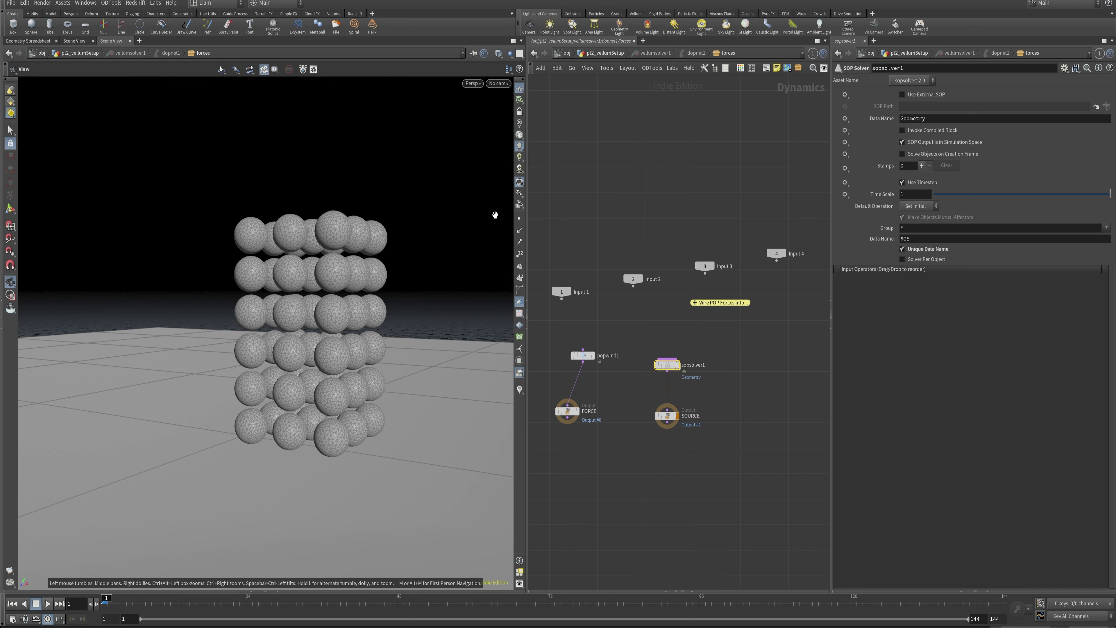
key("Tab")
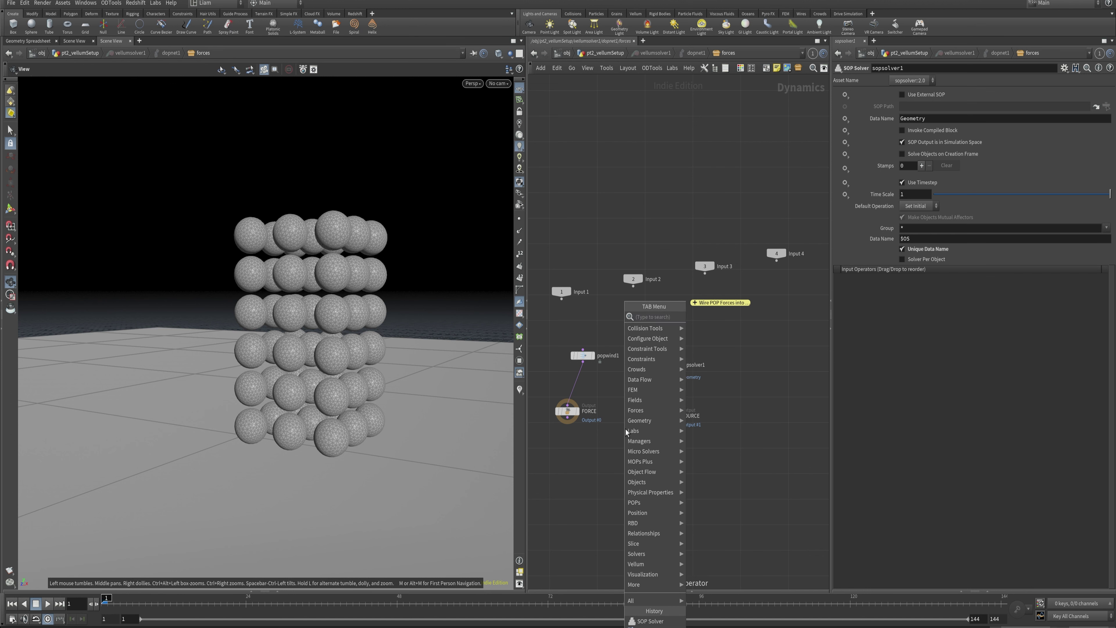
type("vellu")
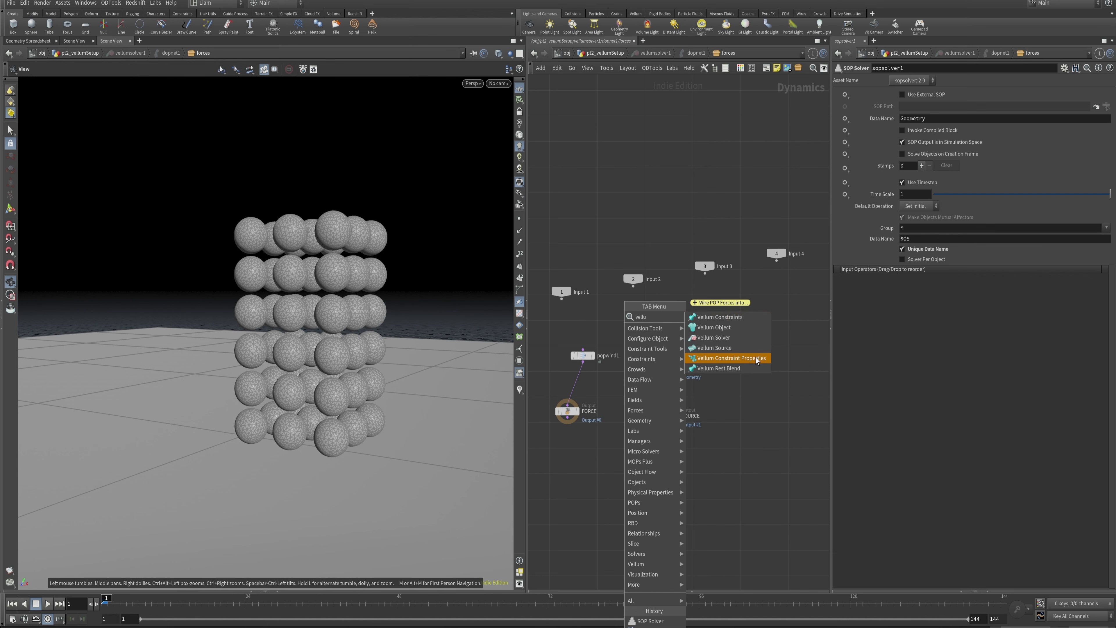
left_click(756, 359)
left_click(666, 390)
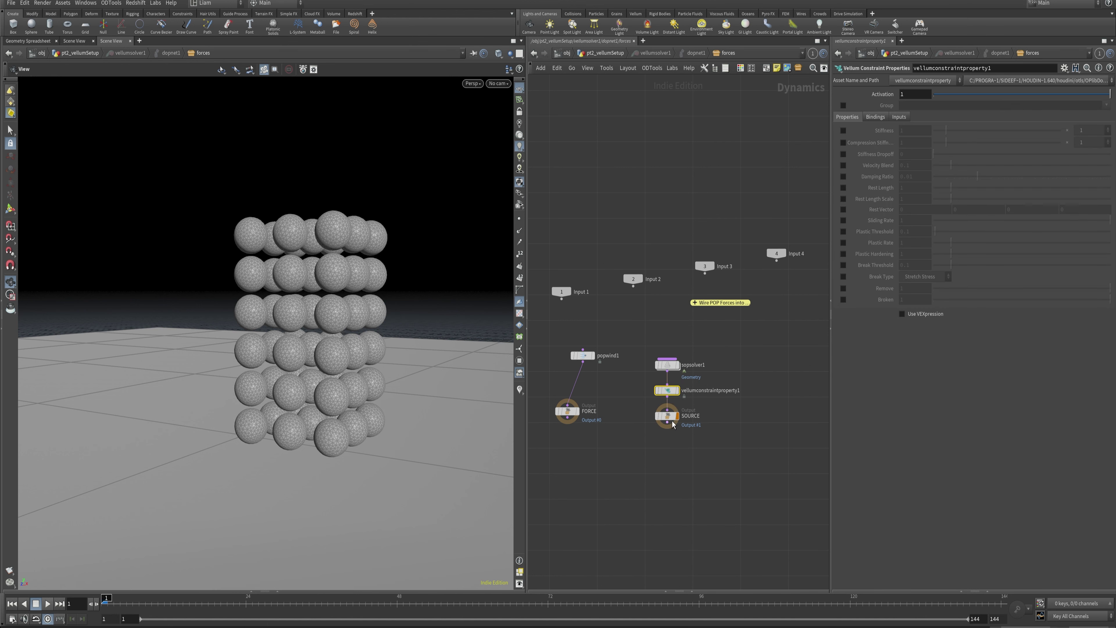
left_click_drag(672, 424, 672, 449)
Step: Back in pt2_vellumSetup, enable vellumpressure1's Output Group, name it pstretch, and compare it with vellumcloth1's output groups
left_click(614, 52)
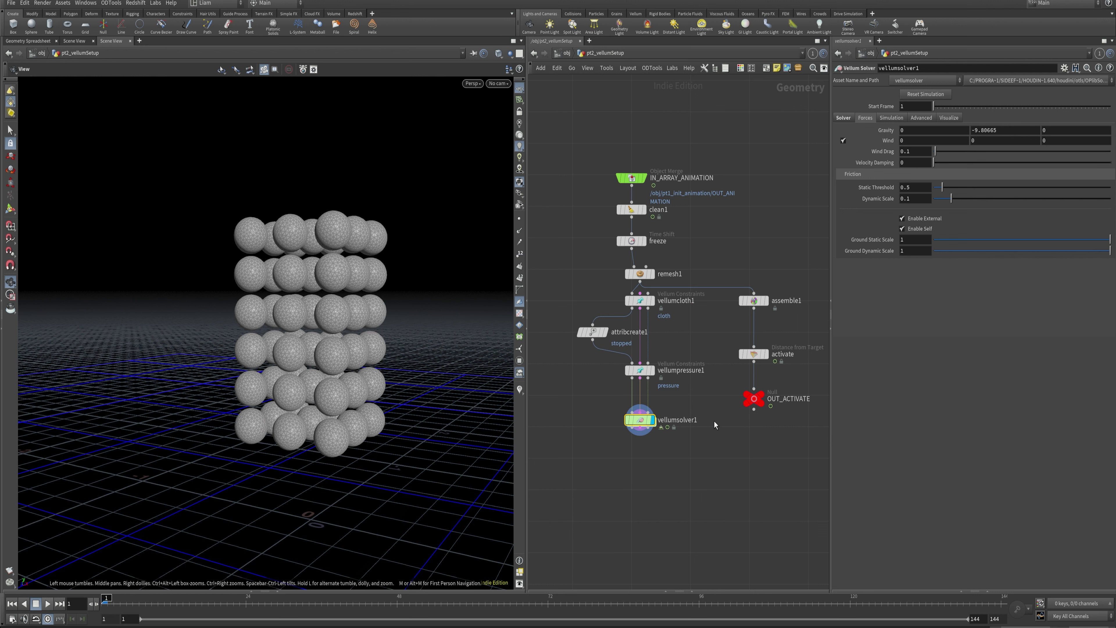
left_click(640, 371)
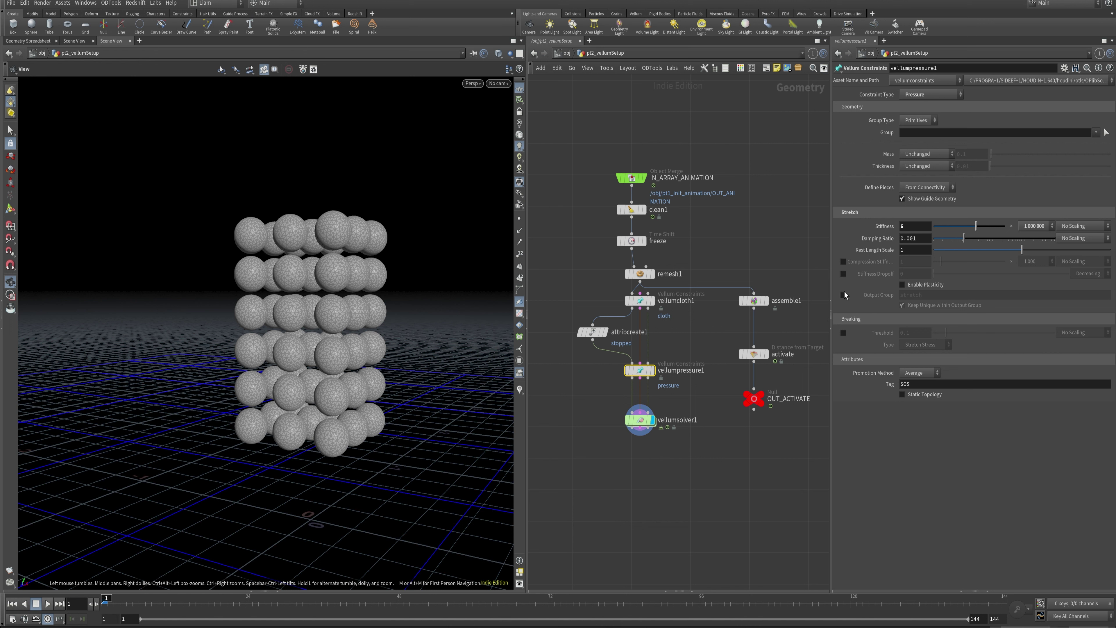
left_click(843, 295)
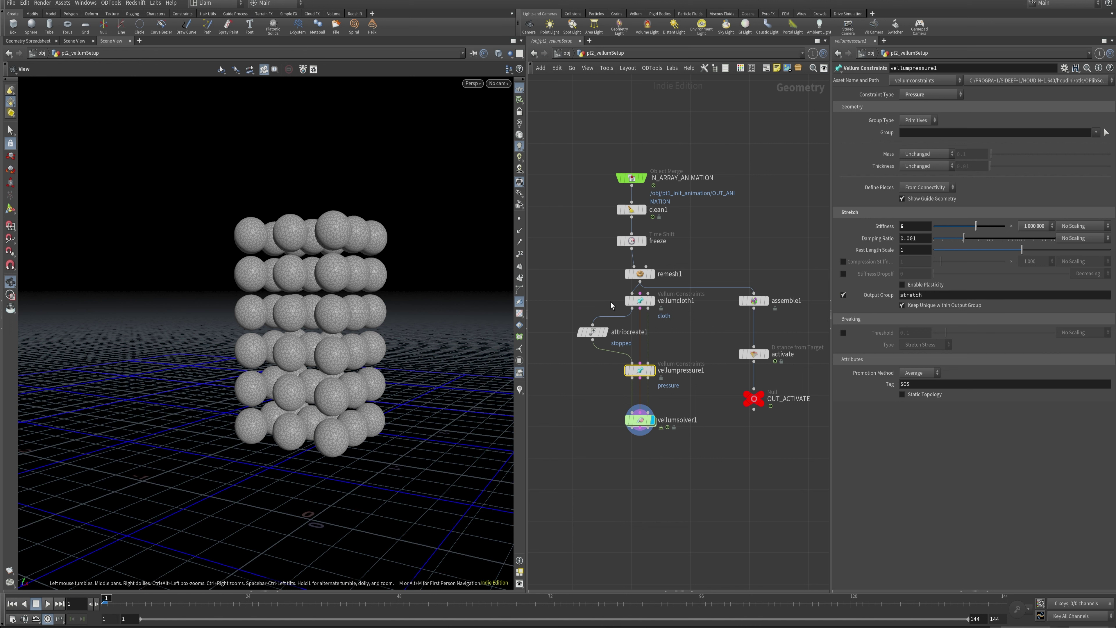
left_click(900, 298)
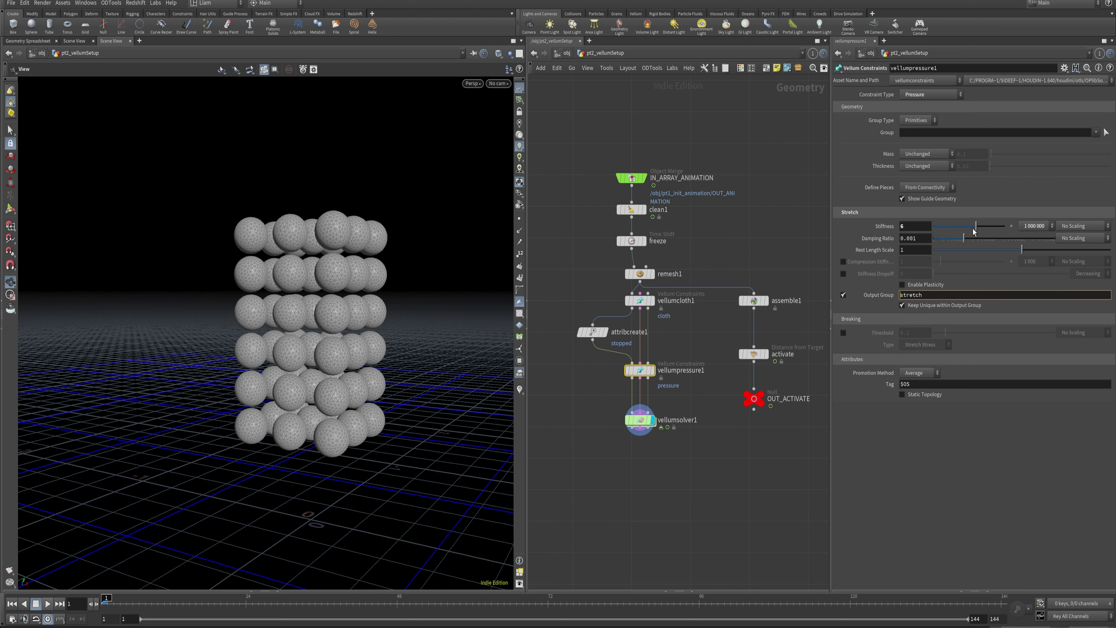
left_click(644, 300)
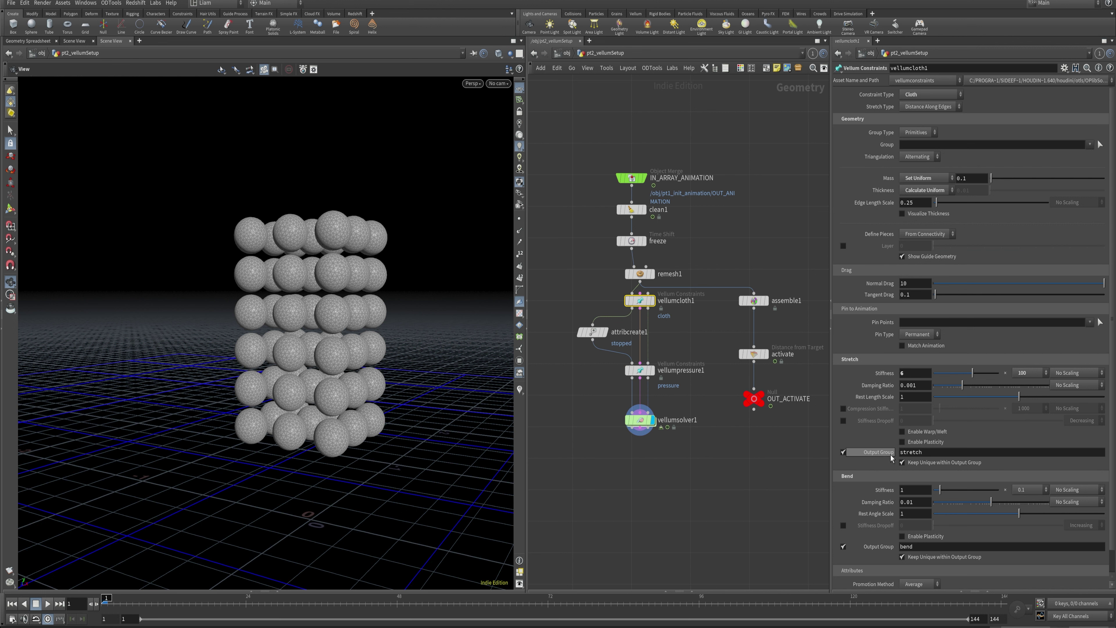
left_click(640, 420)
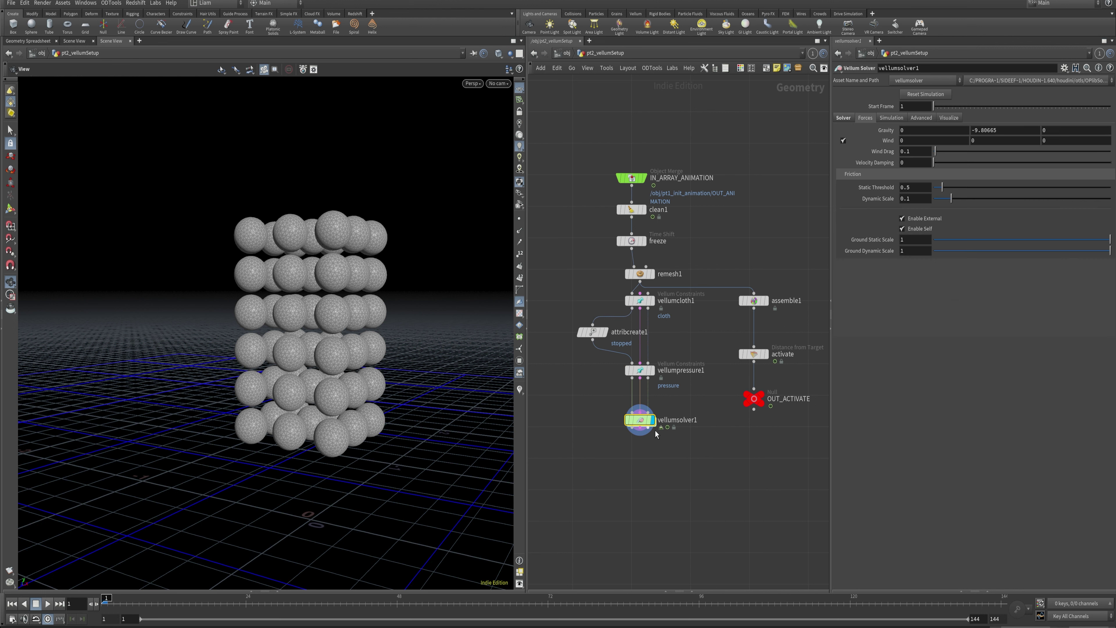
left_click(639, 370)
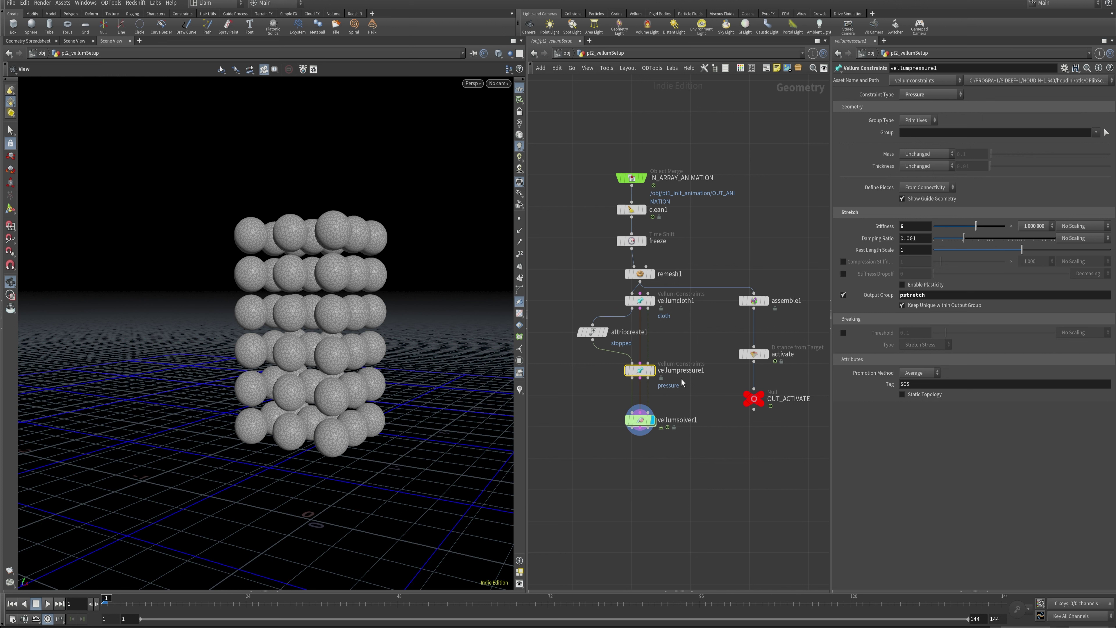
Step: Inside vellumsolver1, enable the Group option on vellumconstraintproperty1 and restrict it to pstretch
double_click(640, 420)
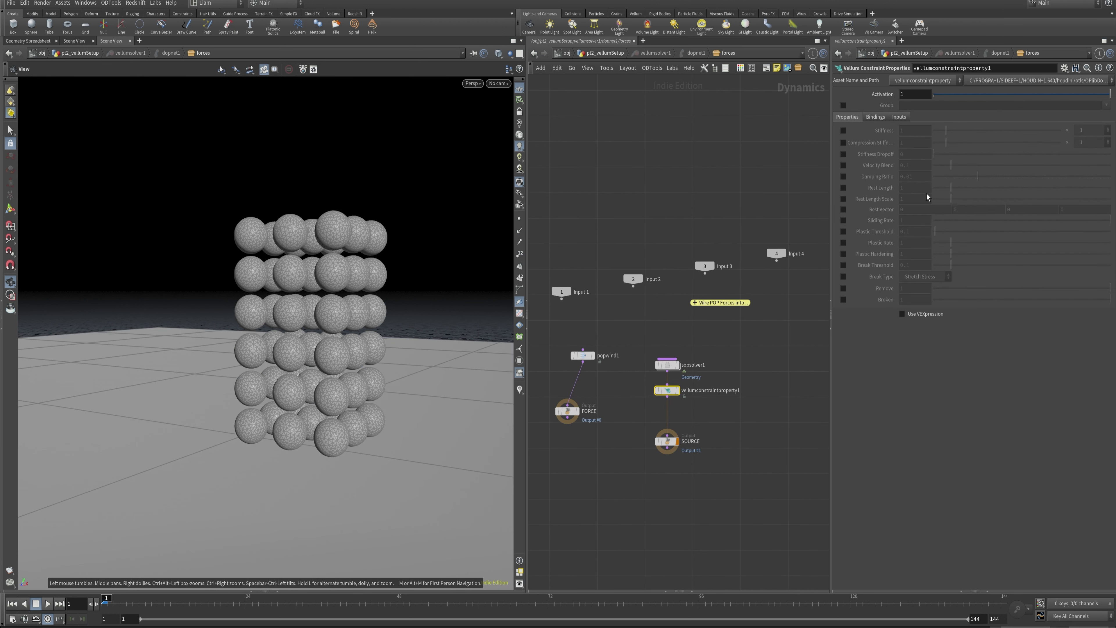
left_click(842, 106)
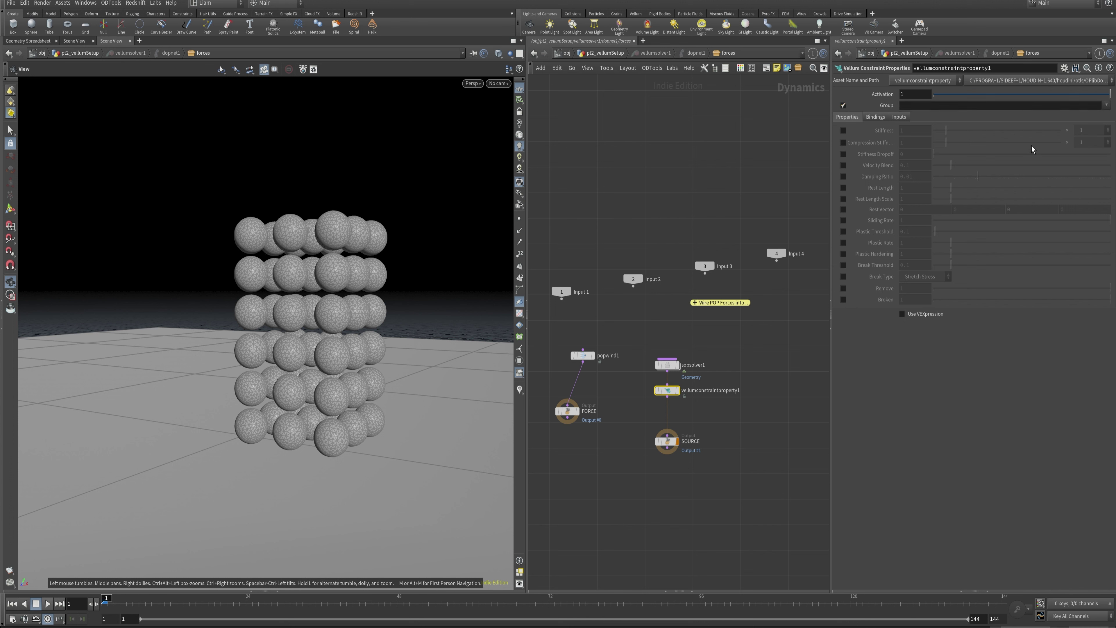
left_click(1106, 105)
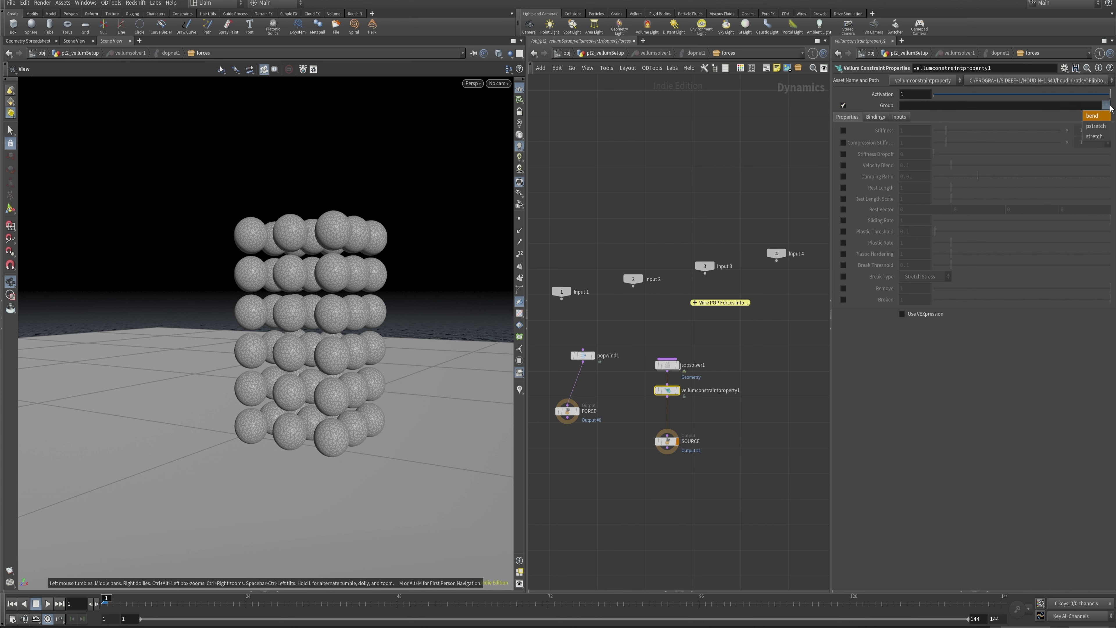
left_click(1096, 126)
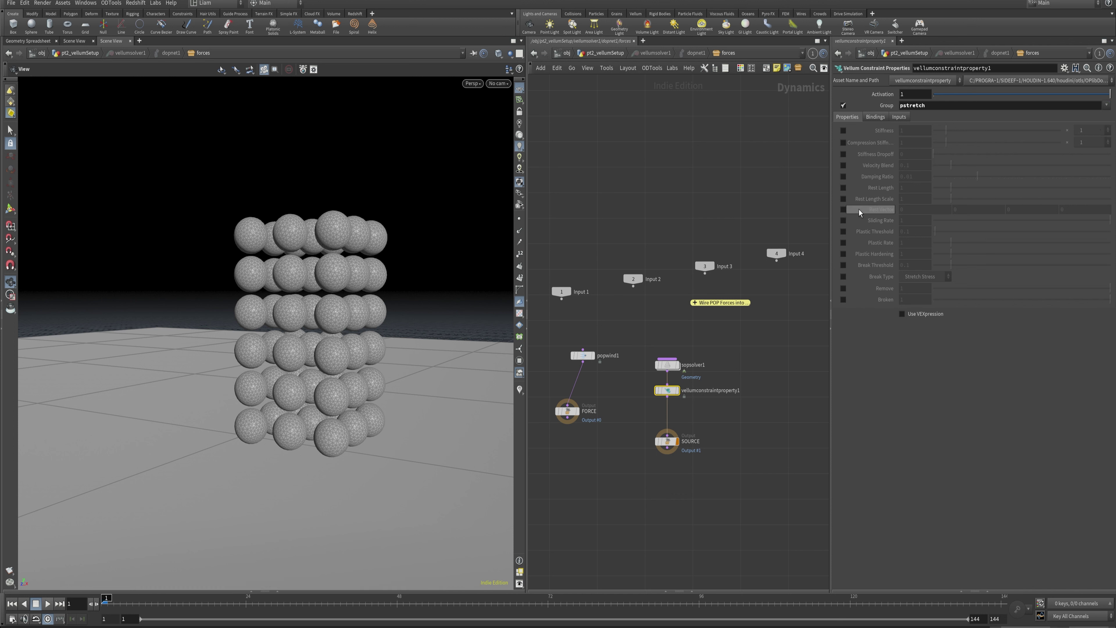
Step: Enable Rest Length Scale on vellumconstraintproperty1 and keyframe it at 1 on frame 1 and 5 on frame 96
left_click(843, 199)
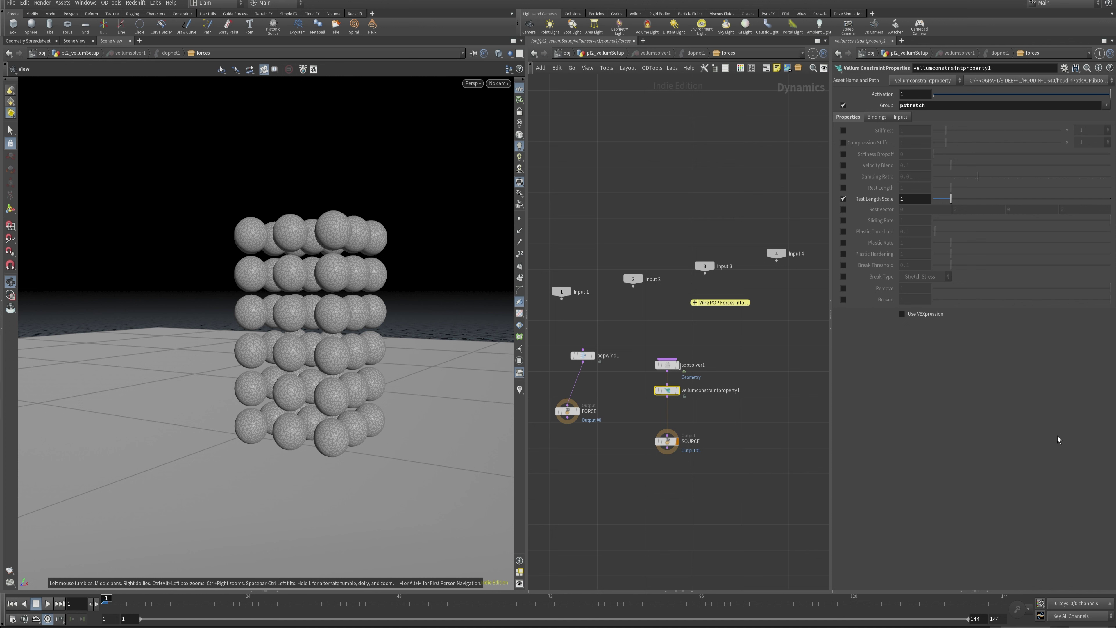
left_click(878, 199, "alt")
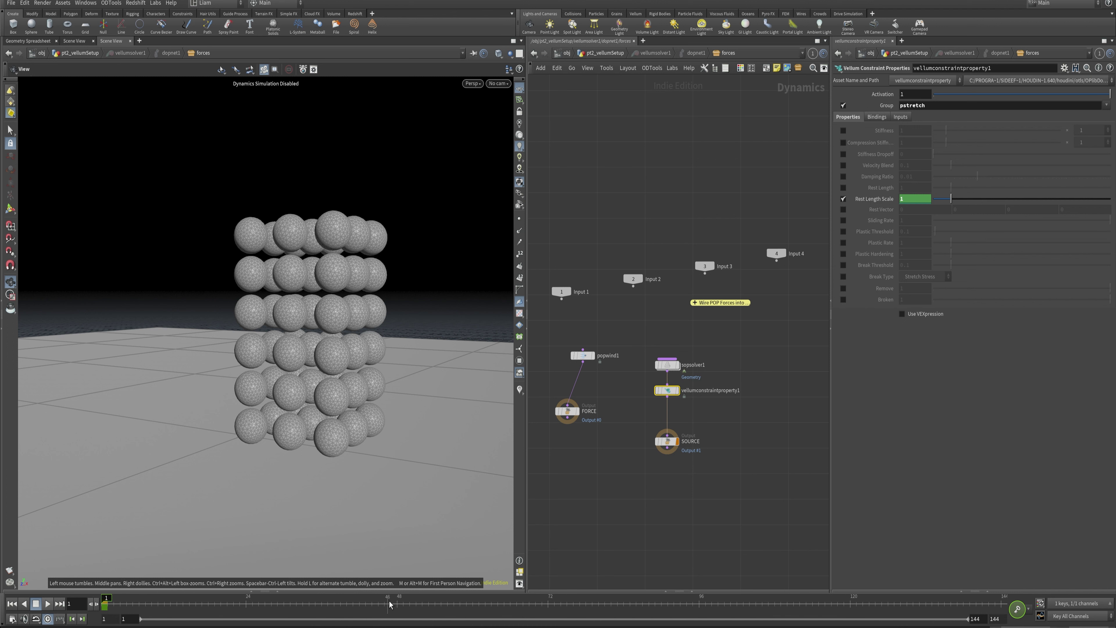
left_click(704, 605)
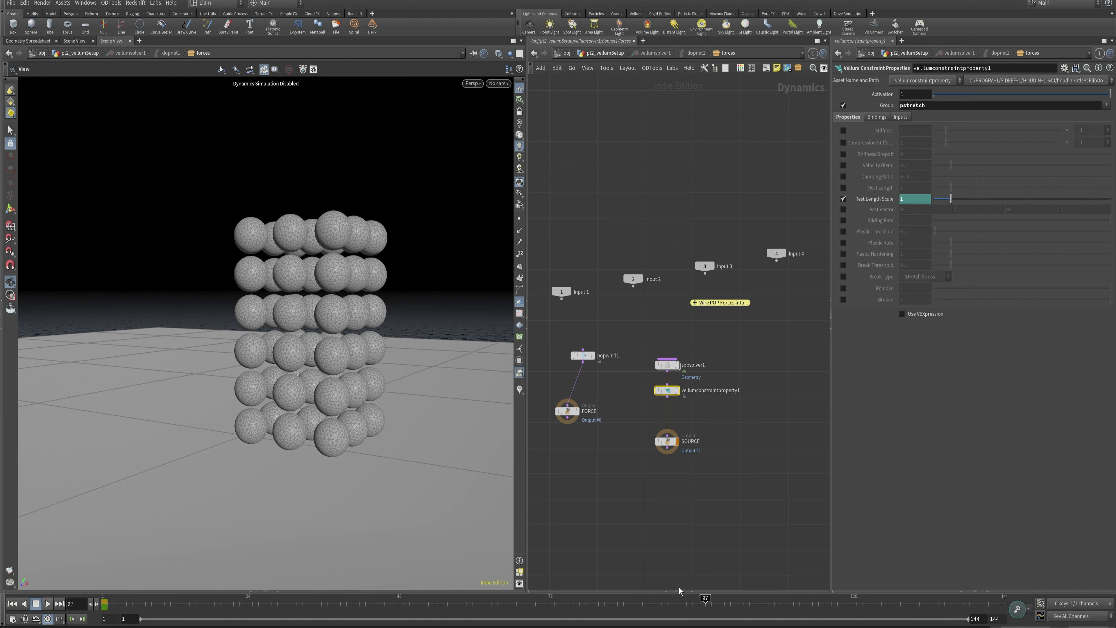
key("Left")
left_click(916, 204)
key("Return")
left_click(857, 198, "alt")
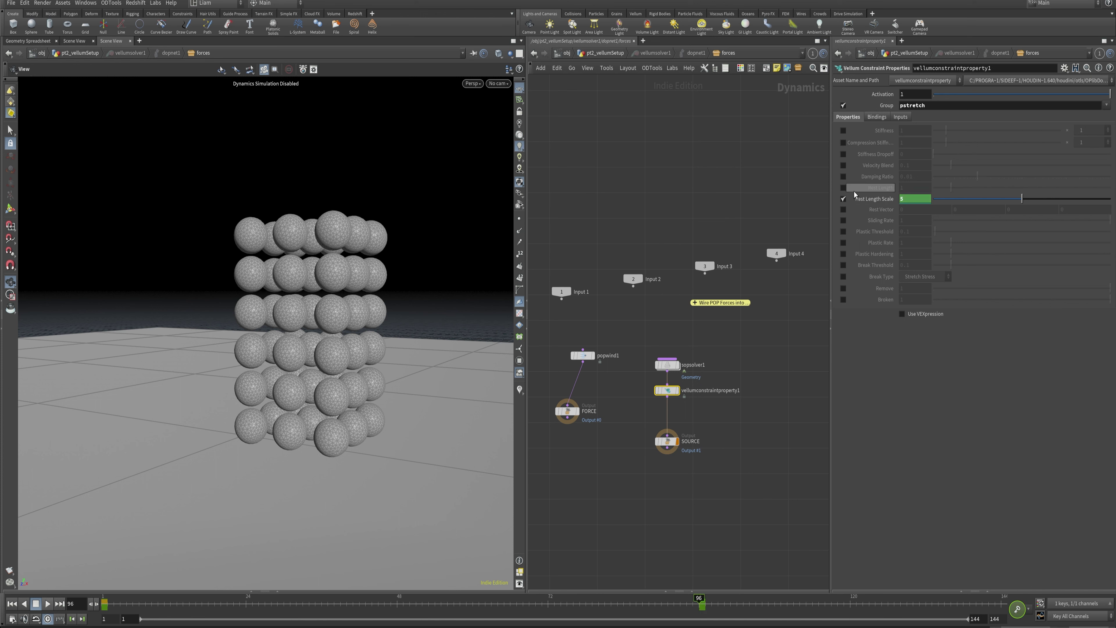
Step: Return to frame 1 and play the simulation in a wider view to check the animated rest length
key("ctrl+Up")
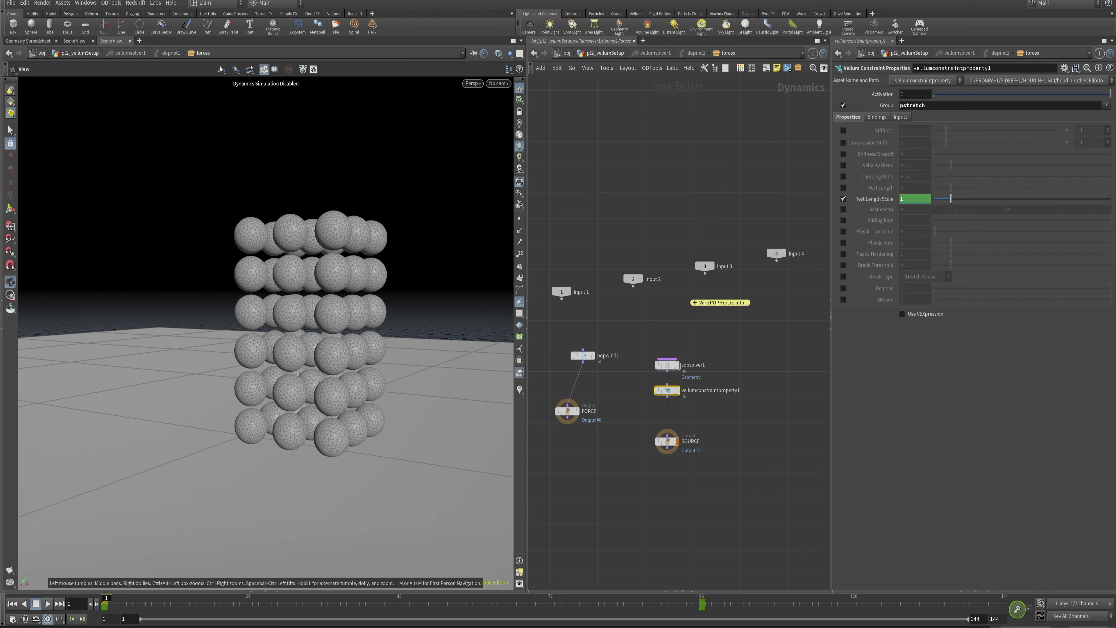
scroll(227, 379, "down", 10)
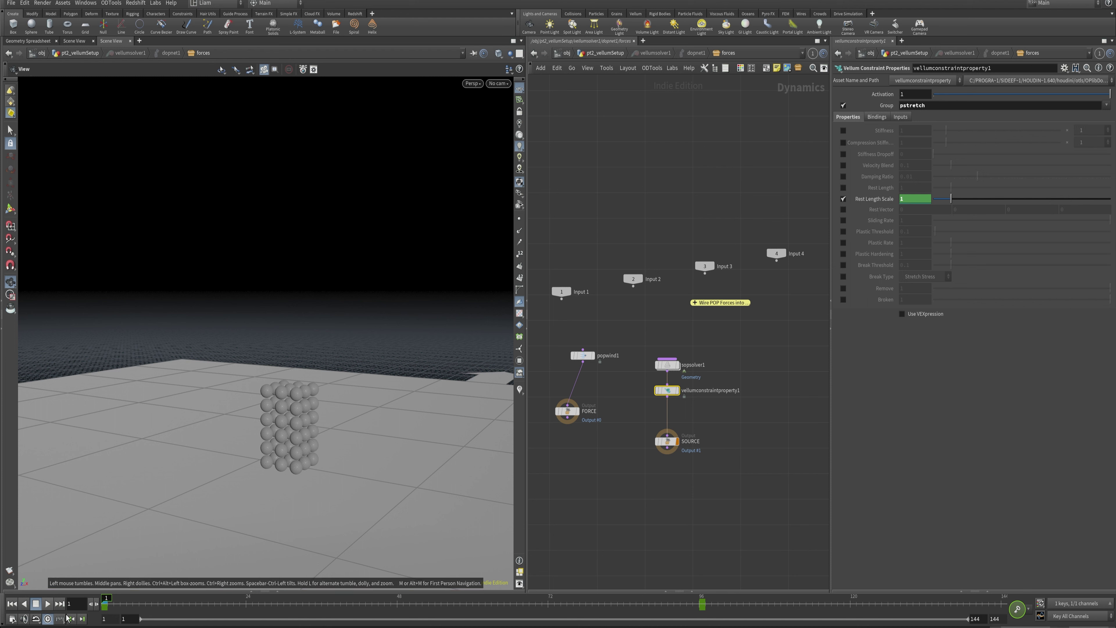
left_click(48, 604)
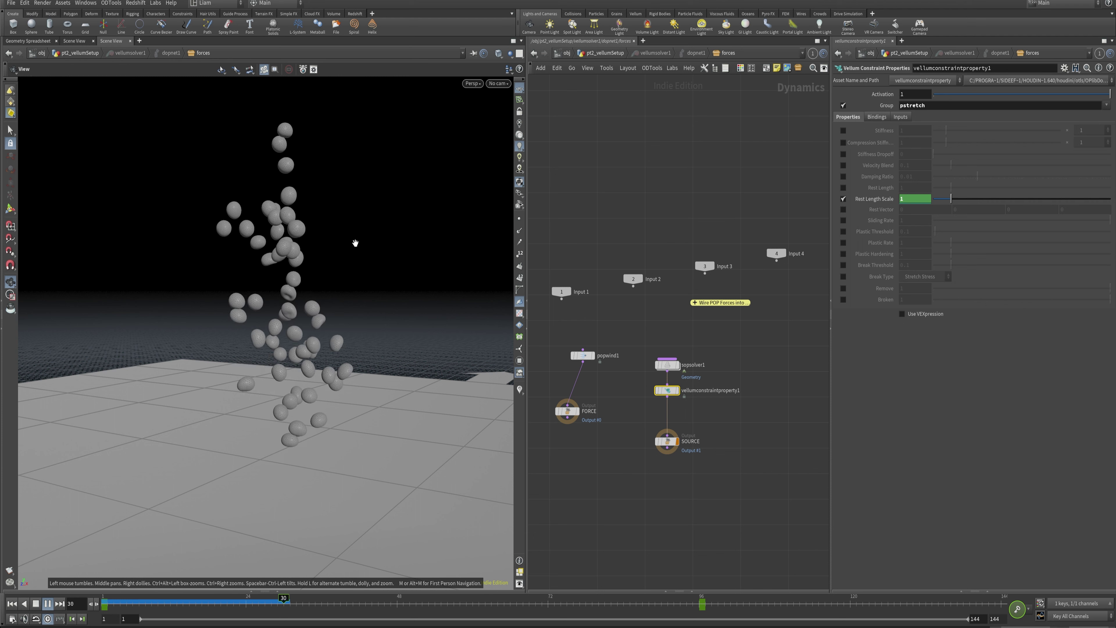
right_click_drag(339, 285, 366, 296)
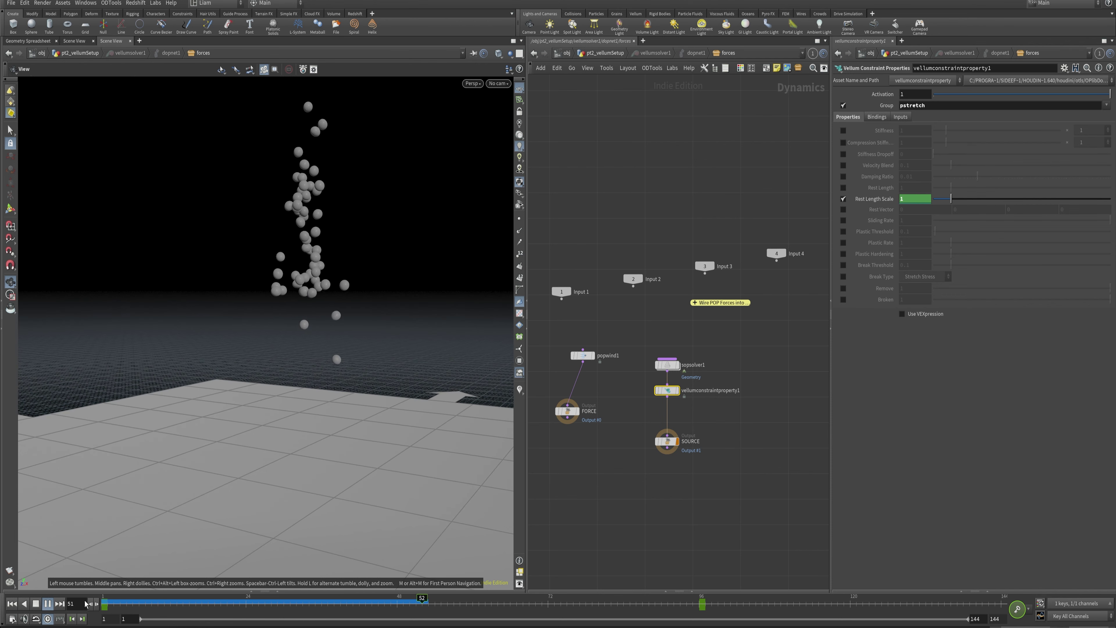
Step: Move the second Rest Length Scale keyframe to frame 48 and replay the simulation from frame 1 up to that frame
left_click(36, 604)
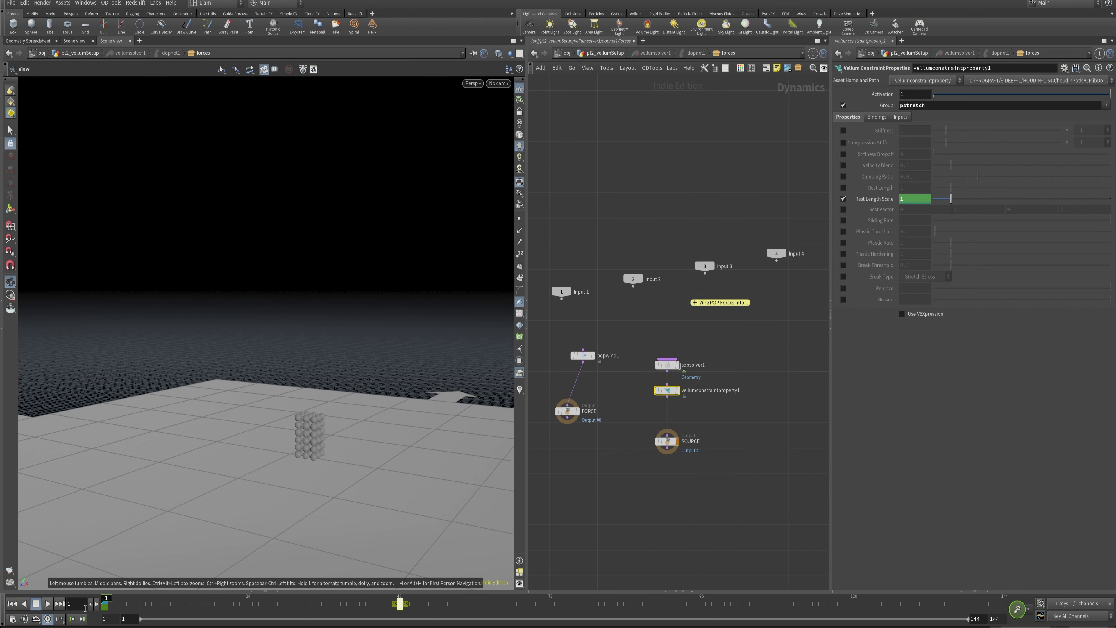
left_click(47, 604)
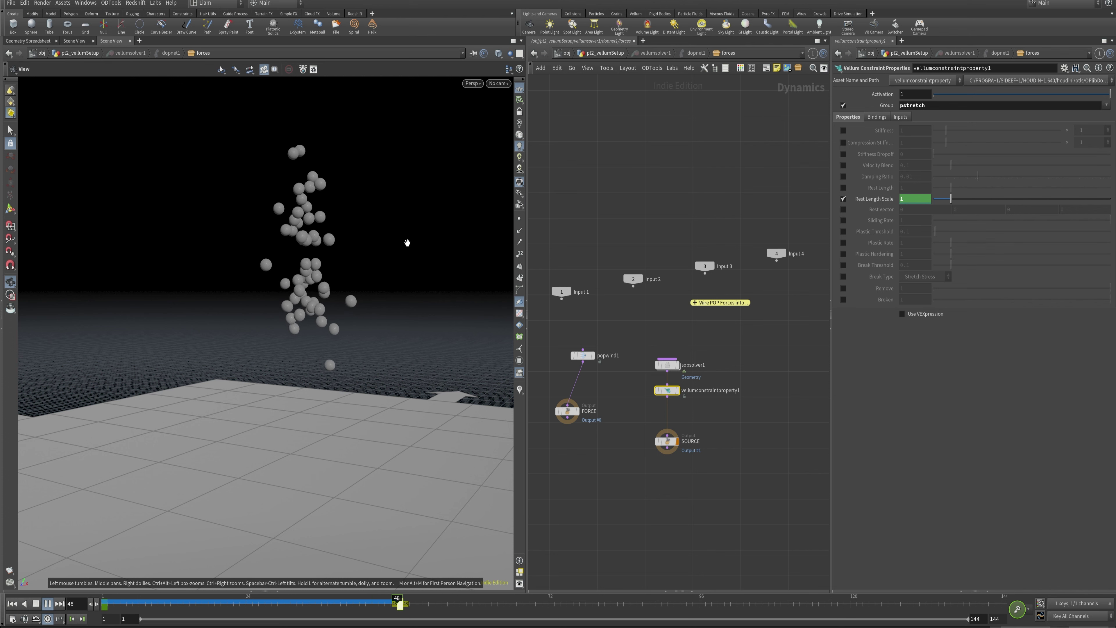
left_click_drag(319, 606, 376, 609)
left_click_drag(401, 607, 397, 607)
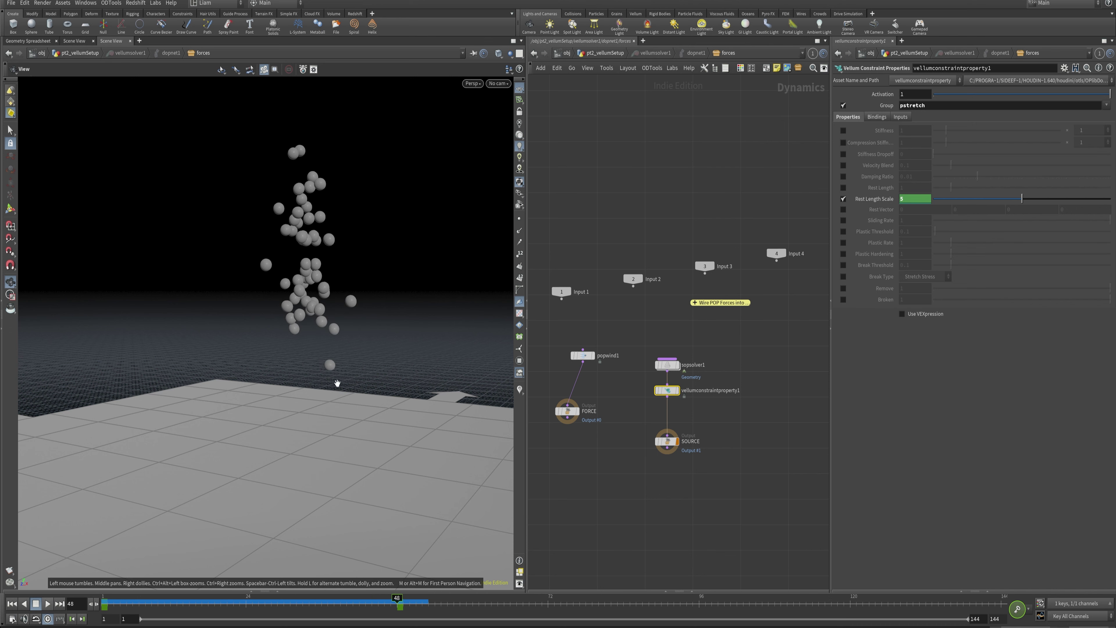
Step: Examine the spheres' size up close at different cached frames between 48 and 16, and return to frame 1
scroll(398, 391, "up", 10)
scroll(398, 391, "down", 10)
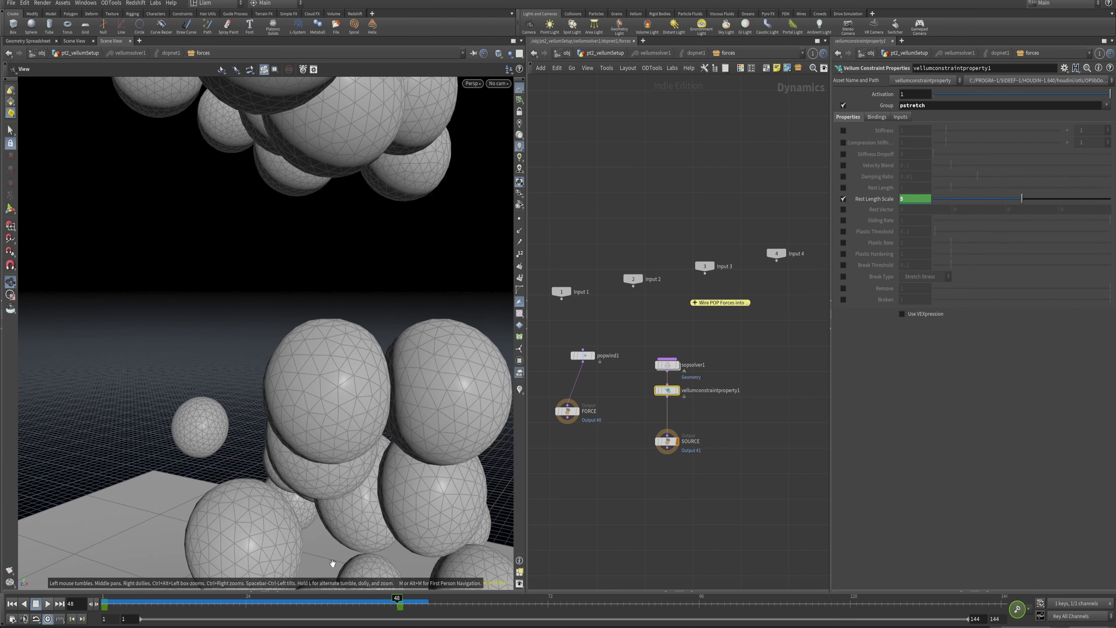
key("Left")
key("Left")
key("Left")
key("Left")
key("Left")
key("Left")
key("Left")
key("Left")
key("Left")
key("Left")
key("Left")
key("Left")
key("Left")
key("Left")
key("Left")
key("Left")
key("Left")
key("Left")
key("Left")
key("Left")
scroll(379, 139, "down", 5)
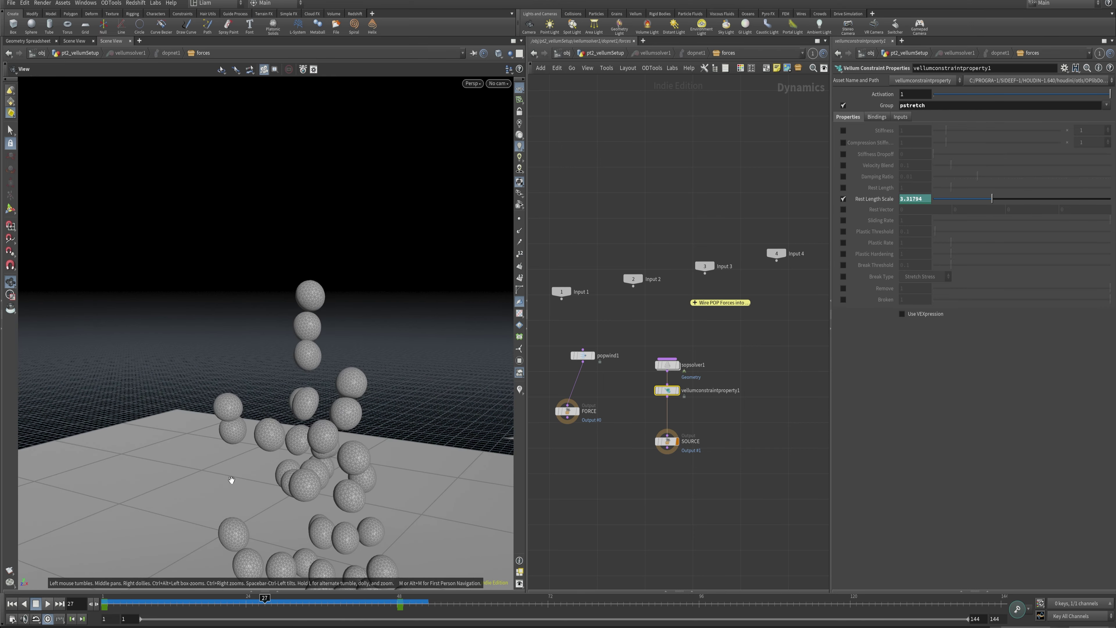
key("Left")
key("Left")
key("Left")
key("Left")
key("Left")
key("Left")
key("Left")
key("Left")
key("Left")
key("Left")
key("Left")
scroll(365, 217, "up", 15)
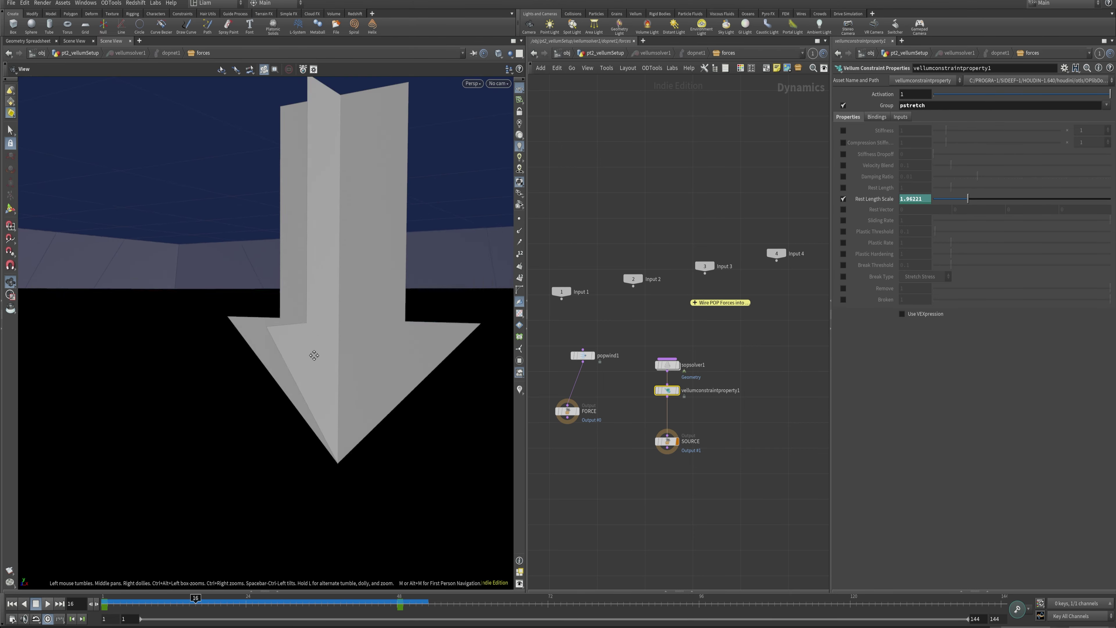
scroll(311, 354, "down", 10)
left_click_drag(301, 266, 369, 336)
left_click_drag(217, 600, 373, 600)
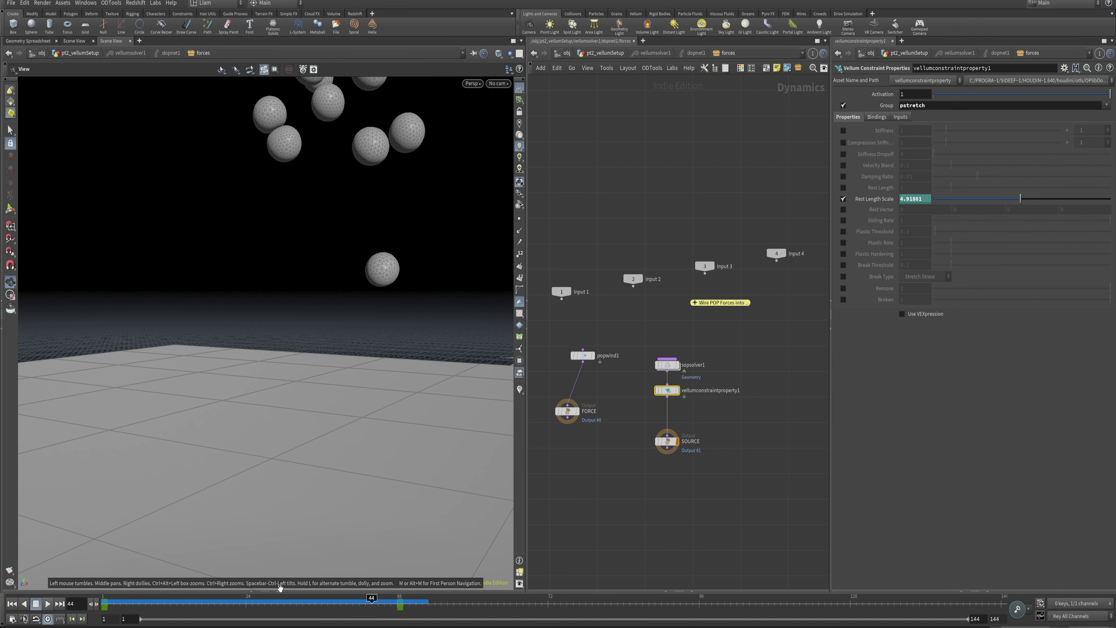
key("ctrl+Up")
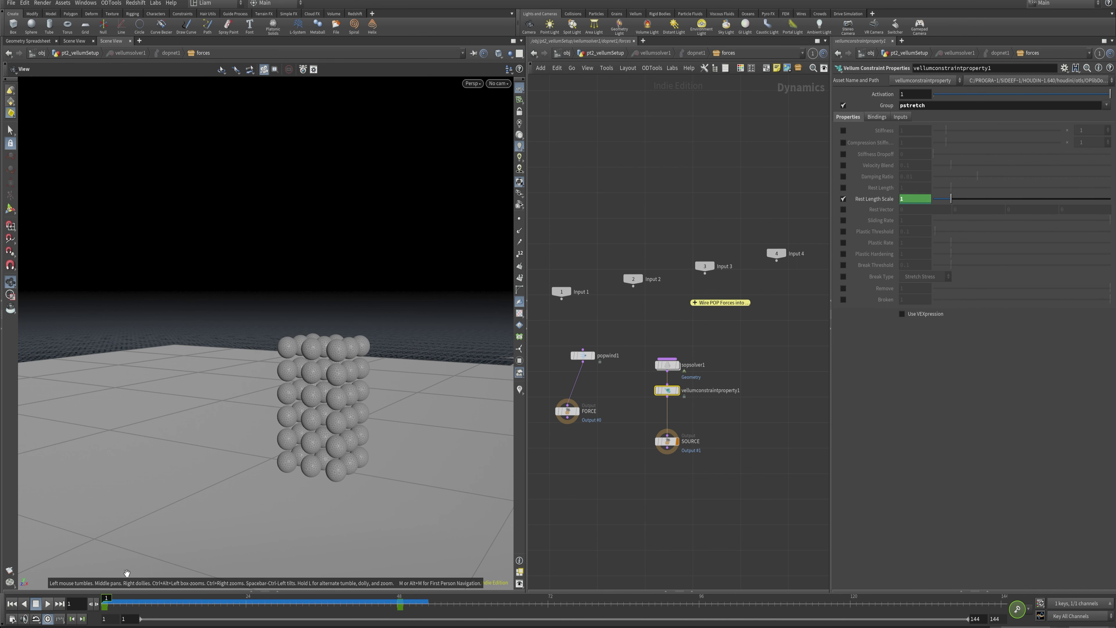
Step: Remove the keyframes from Rest Length Scale on vellumconstraintproperty1 and enable Use VEXpression
left_click(877, 202, "ctrl+shift")
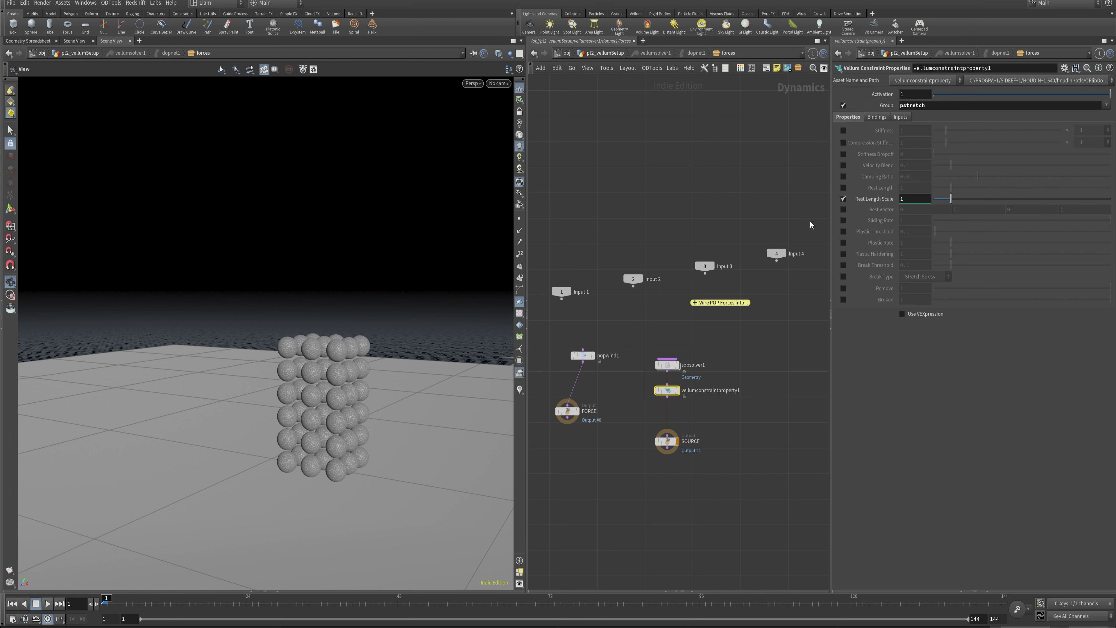
left_click(902, 314)
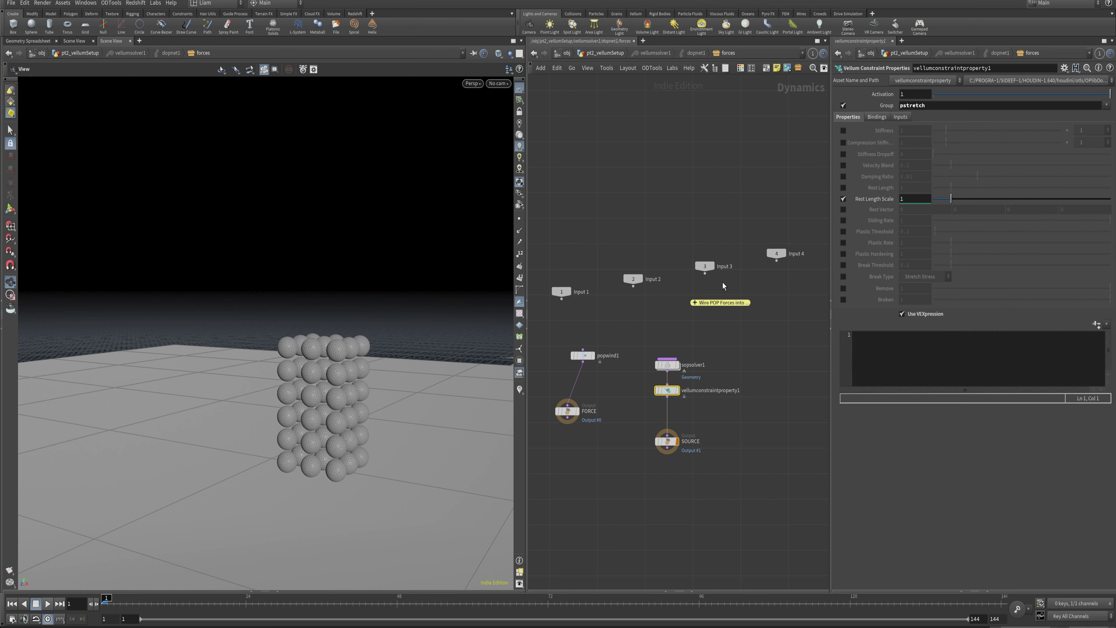
Step: Set Input 3 of vellumconstraintproperty1 to SOP and point its path to /obj/pt2_vellumSetup/OUT_ACTIVATE
left_click(902, 117)
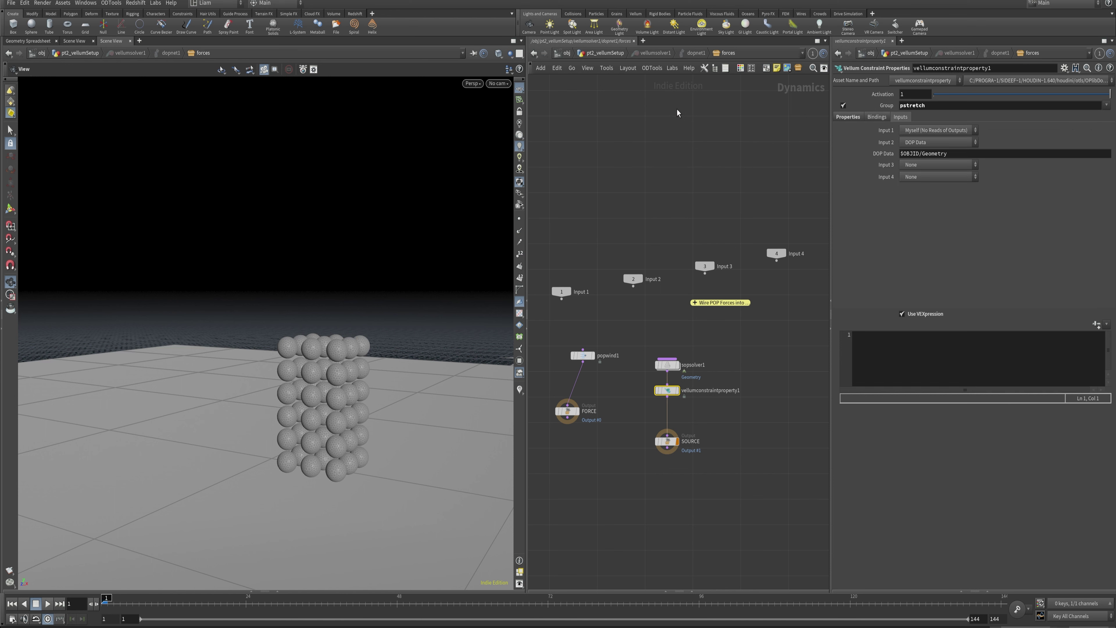
left_click(605, 53)
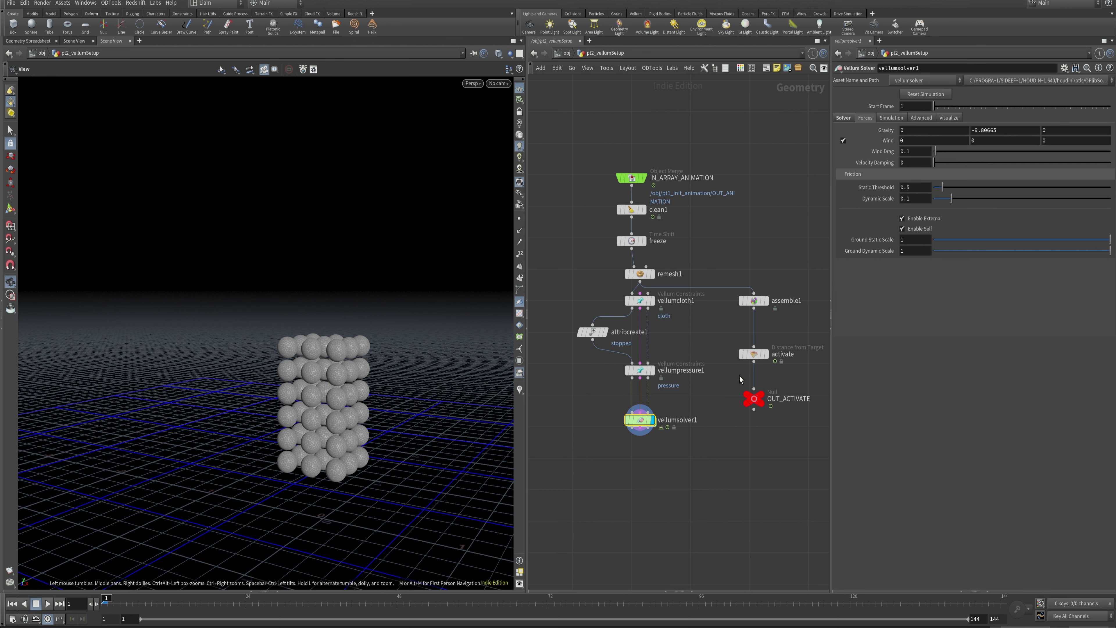
double_click(641, 420)
left_click(667, 390)
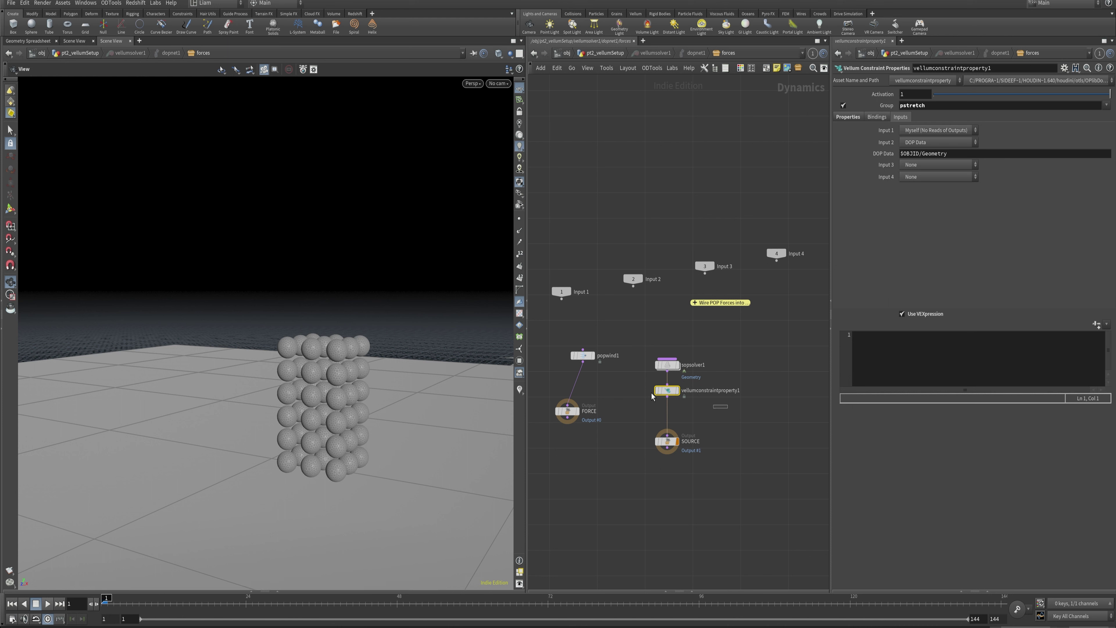
left_click(968, 165)
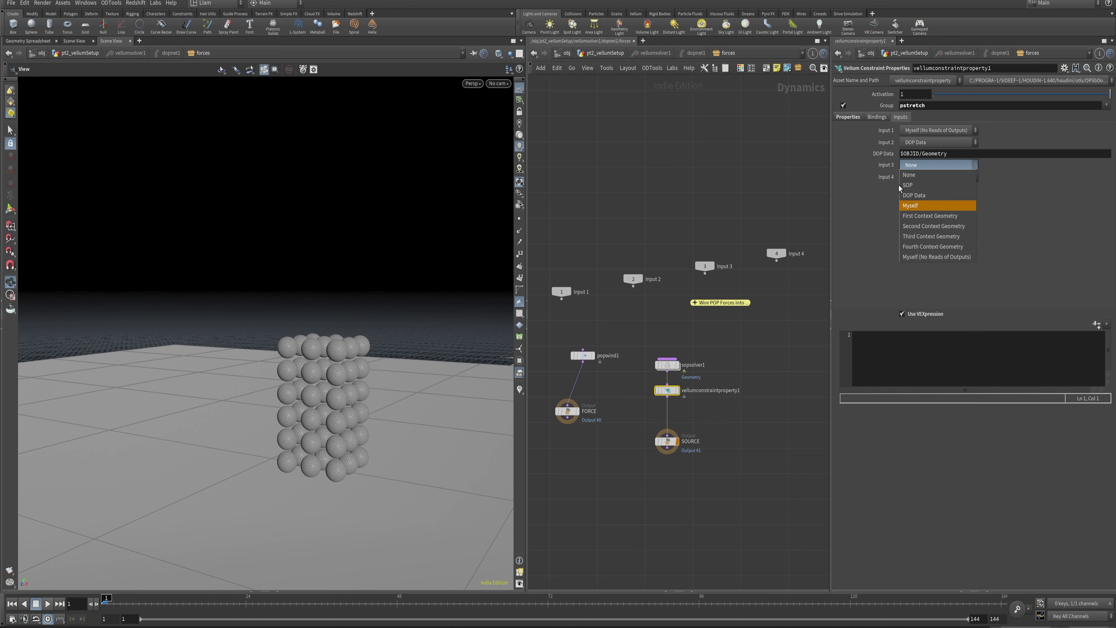
left_click(941, 188)
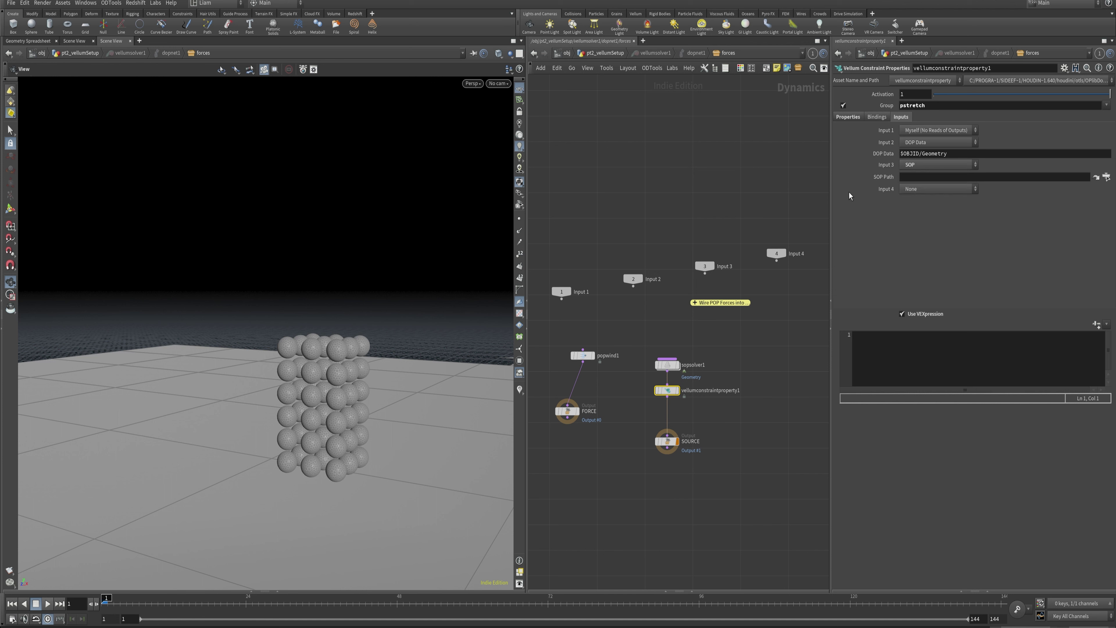
left_click(1107, 177)
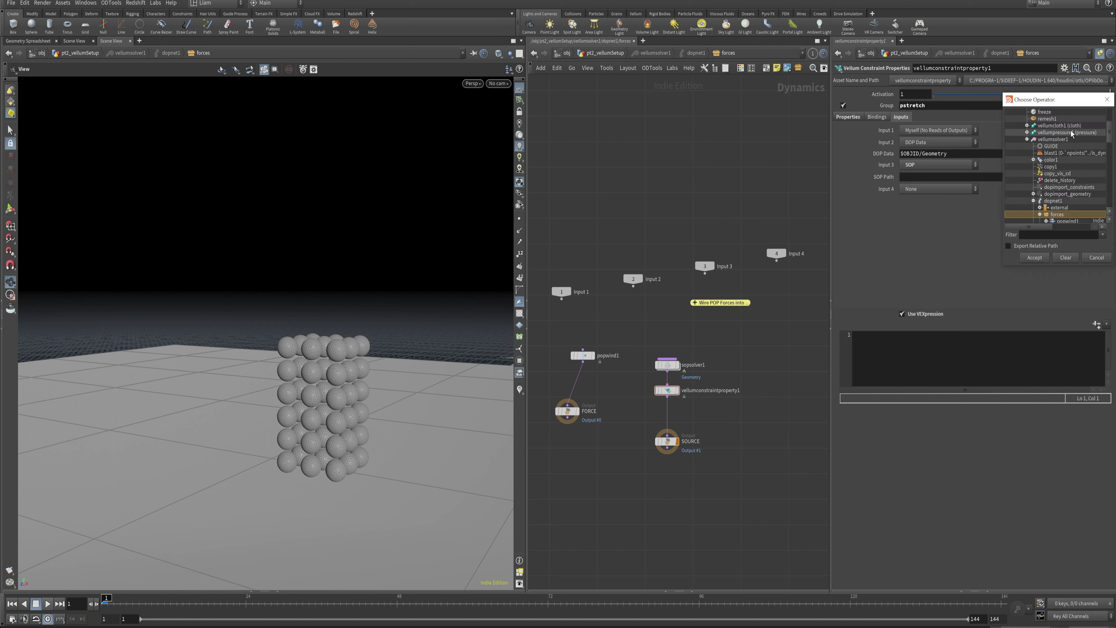
scroll(1109, 145, "up", 4)
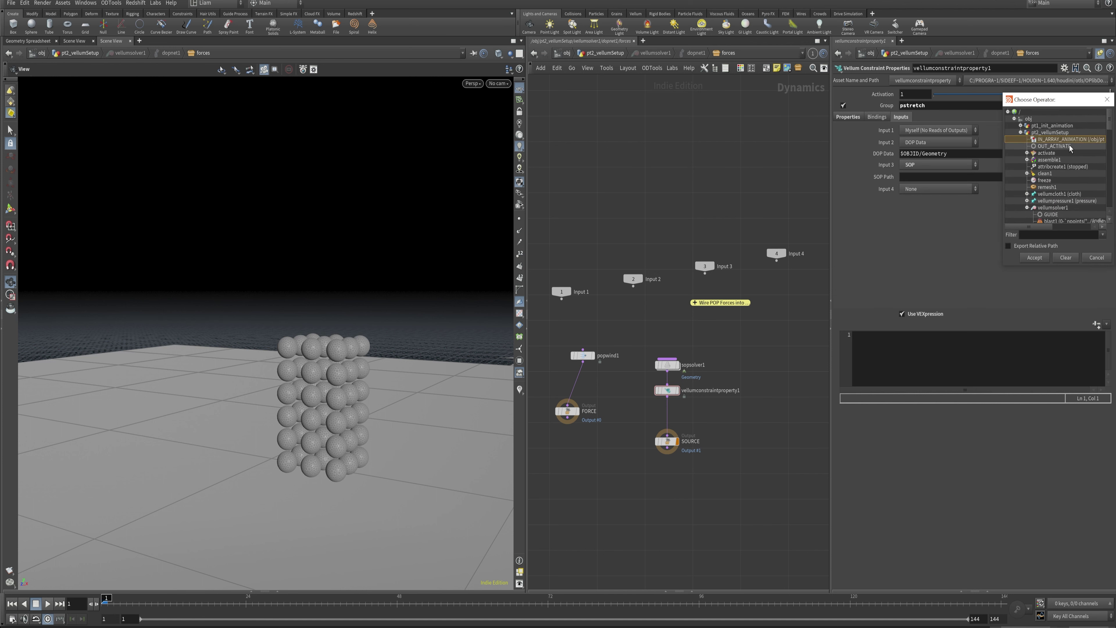
left_click(1057, 147)
left_click(1034, 257)
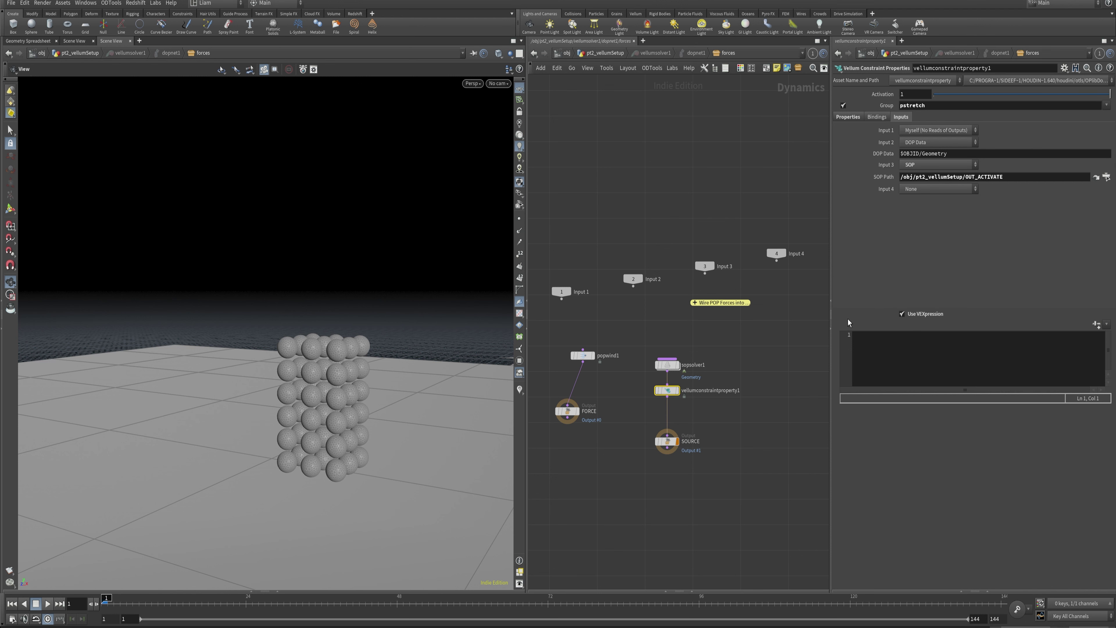
Step: Write float mask = point(2, "mask", 0); as the first line of the constraint property's VEXpression
left_click(849, 117)
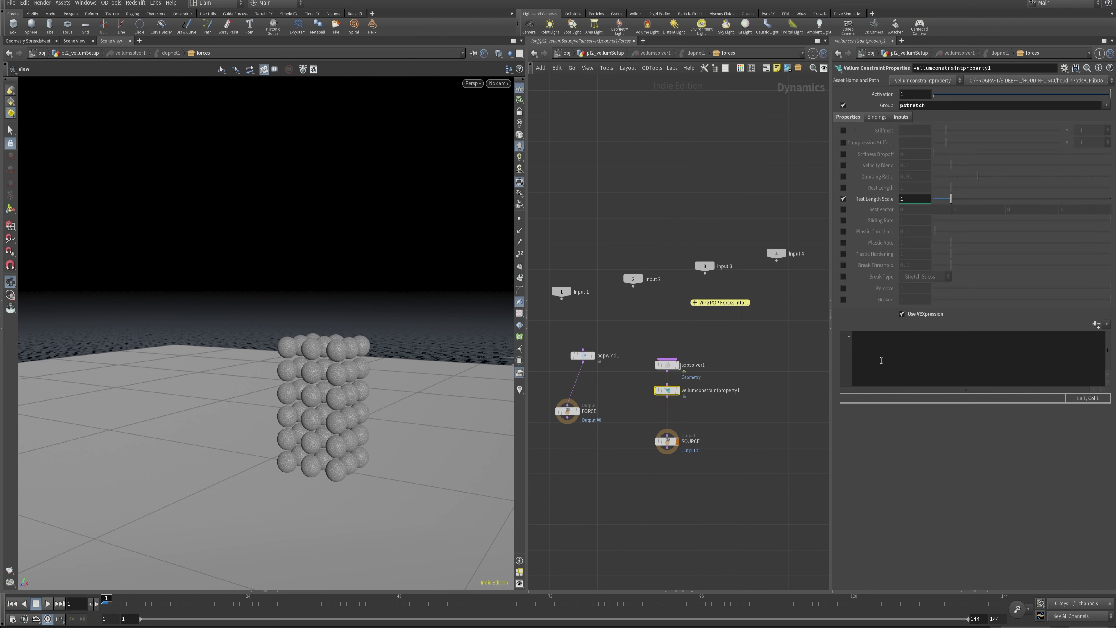
left_click(929, 381)
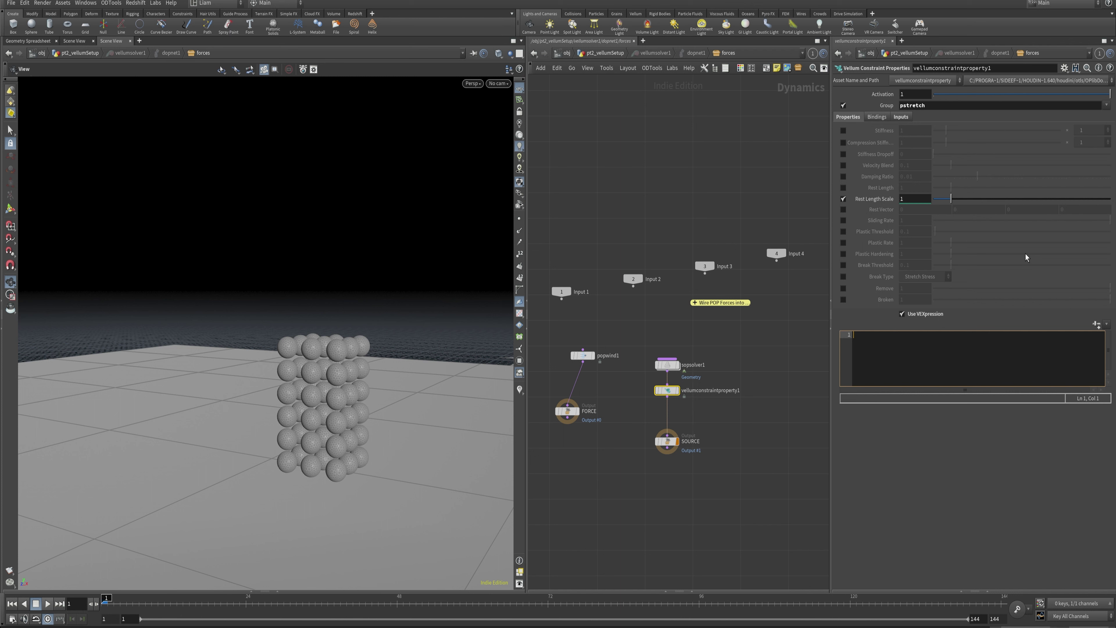
type("float mask = point(")
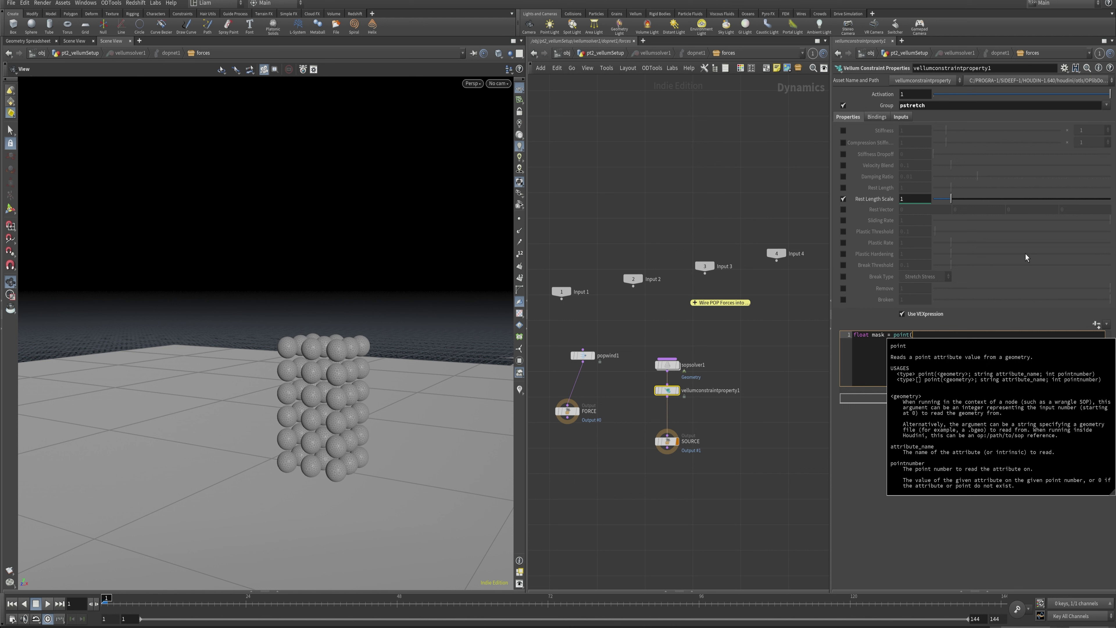
left_click(956, 345)
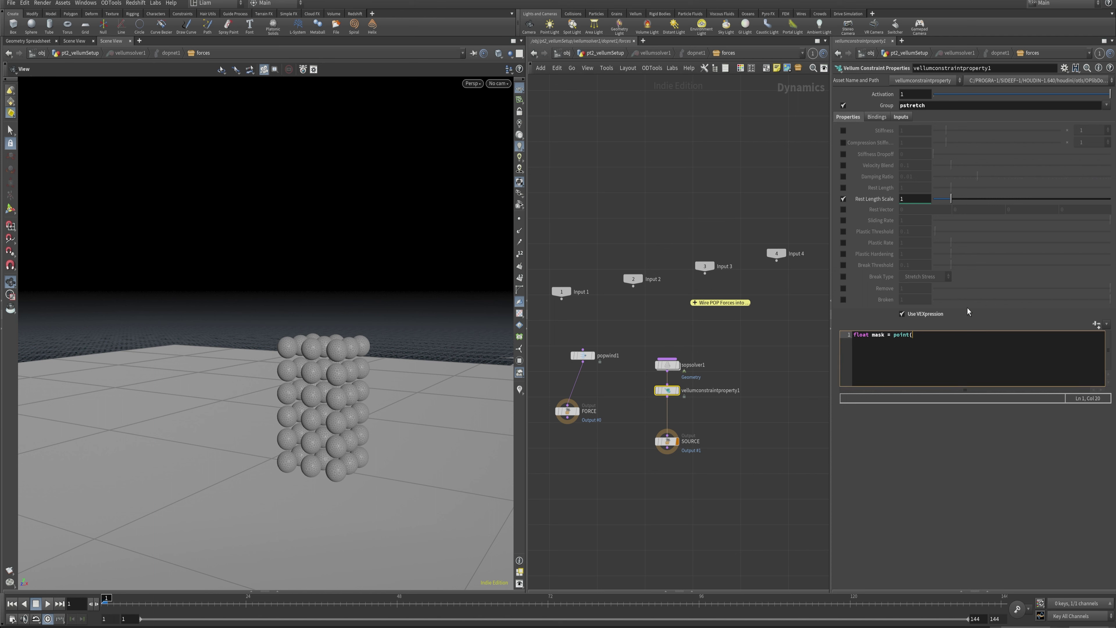
left_click(907, 117)
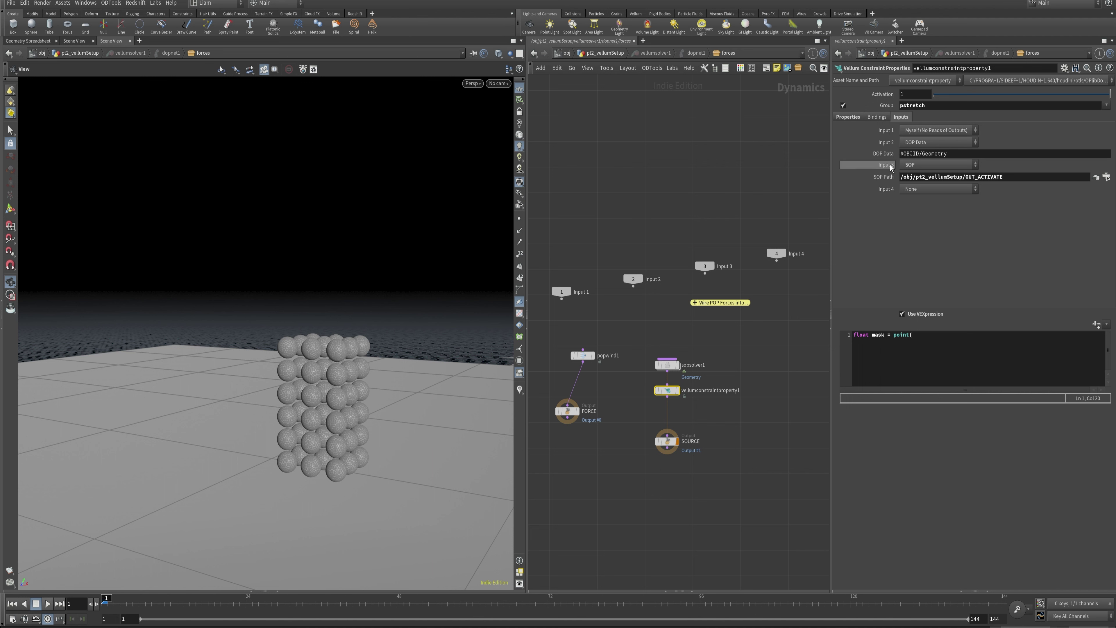
left_click(848, 117)
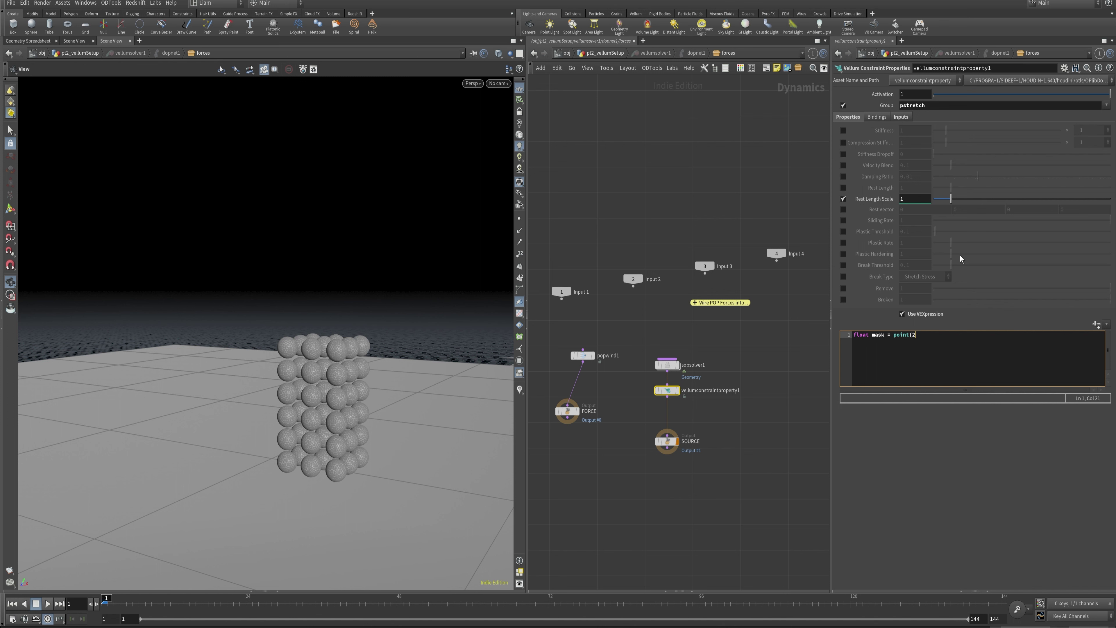
type(", ")
type("\"mask")
type("\", )")
type(")")
key("Return")
key("Return")
Step: Add the line restscale *= mask; to the VEXpression below the mask declaration
mouse_move(877, 203)
type("restscale")
type("mask")
key("BackSpace")
key("BackSpace")
key("BackSpace")
key("BackSpace")
key("BackSpace")
type("restscale * mask")
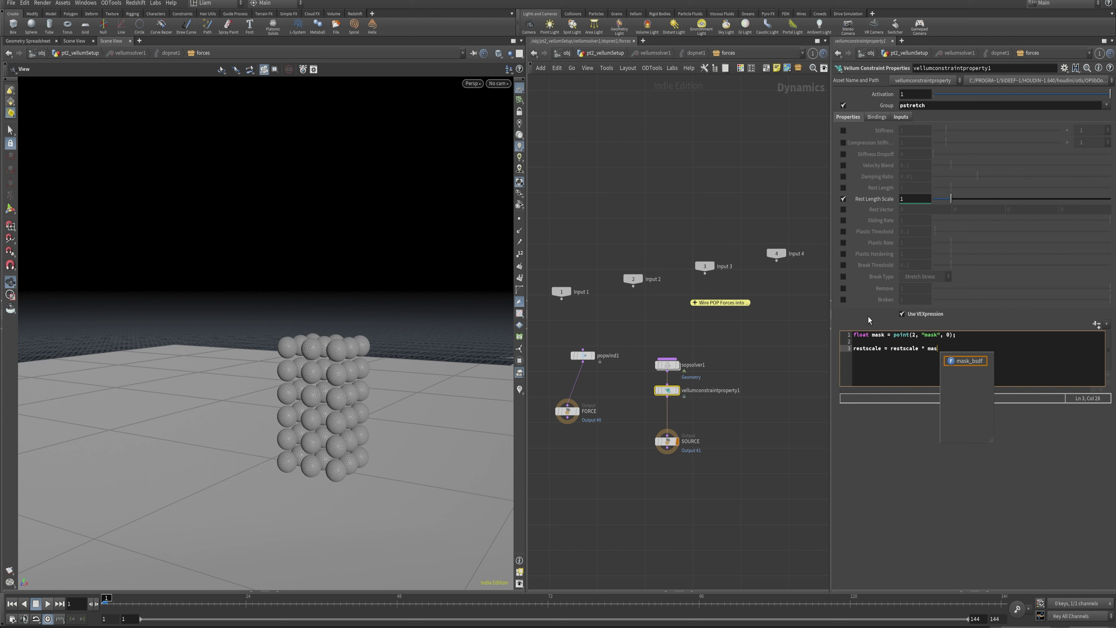
key("BackSpace")
key("BackSpace")
key("BackSpace")
key("BackSpace")
key("BackSpace")
key("BackSpace")
key("BackSpace")
key("BackSpace")
key("BackSpace")
key("BackSpace")
key("BackSpace")
key("BackSpace")
key("BackSpace")
key("BackSpace")
key("BackSpace")
key("BackSpace")
key("BackSpace")
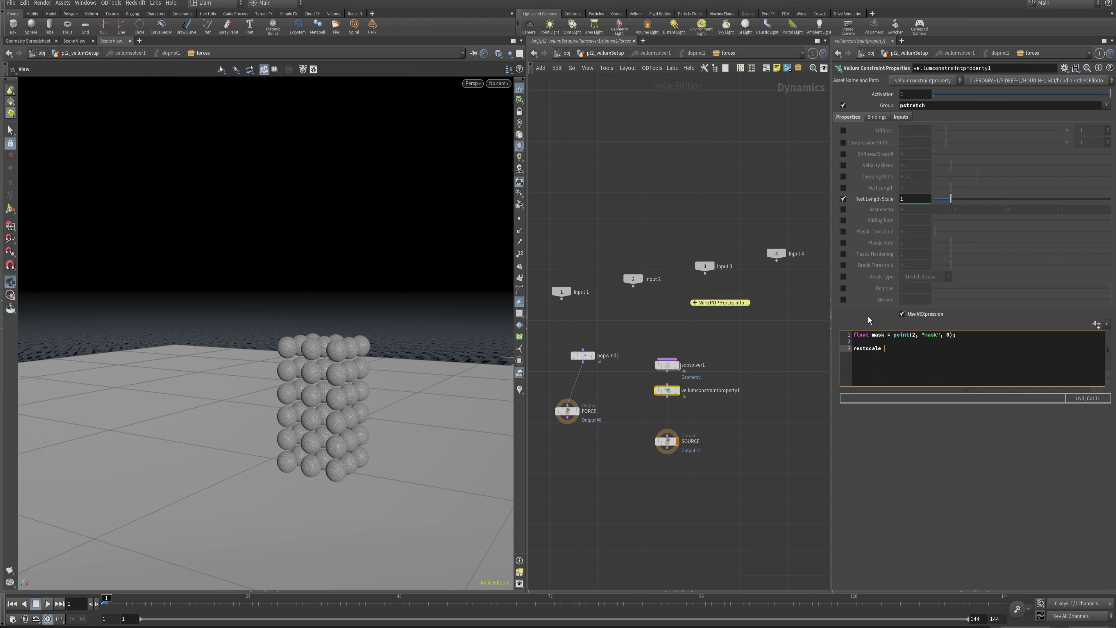
type("*= mask;")
Step: Apply the expression, play the simulation to check the mask's effect on the spheres, and return to frame 1
left_click(683, 513)
left_click(48, 603)
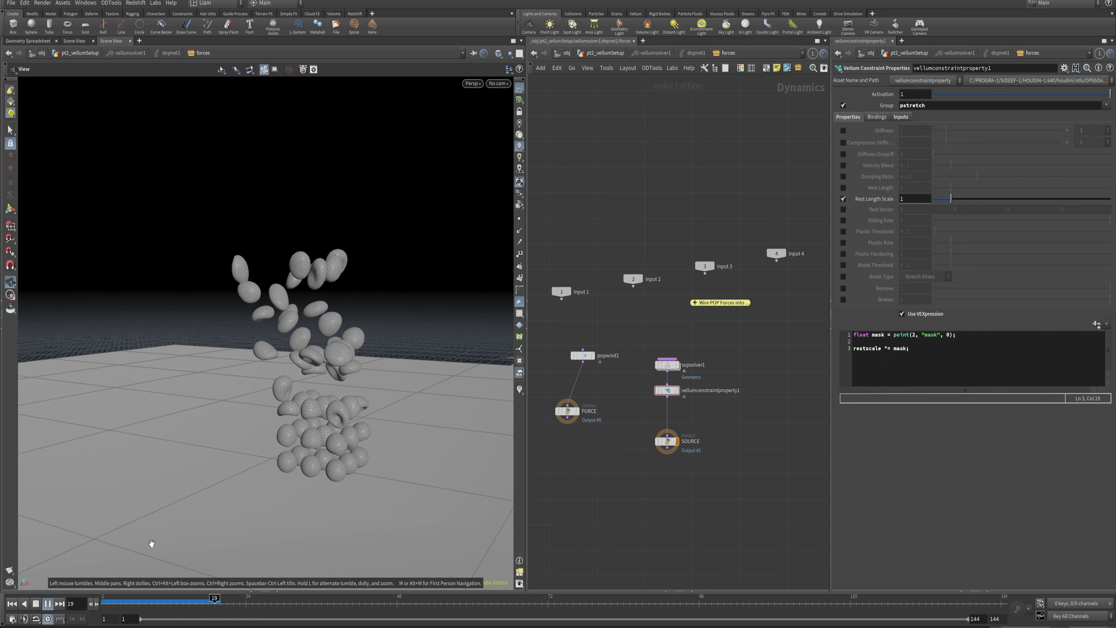
key("ctrl+Up")
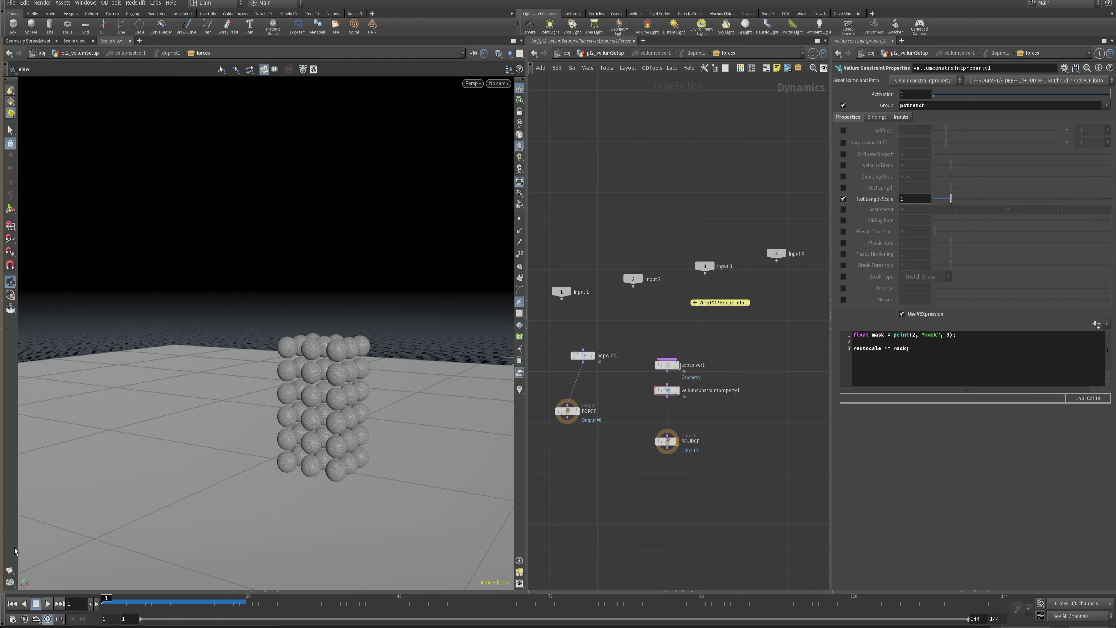
Step: Set Rest Length Scale to 5, replay the simulation with the mask expression, and return to frame 1
left_click(906, 199)
type("5")
key("Return")
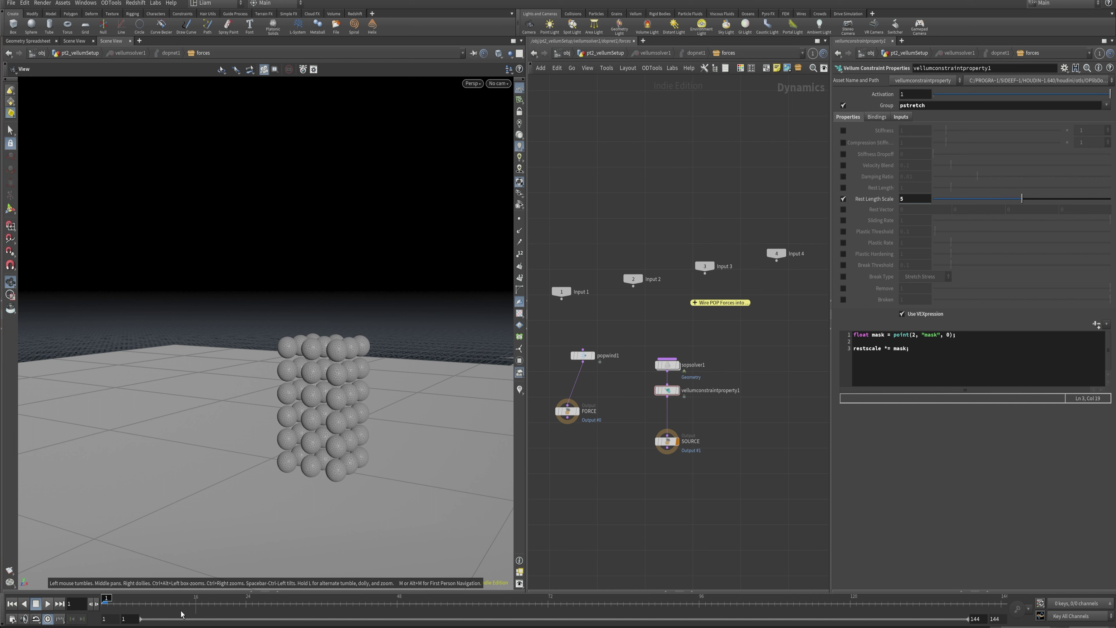
key("Up")
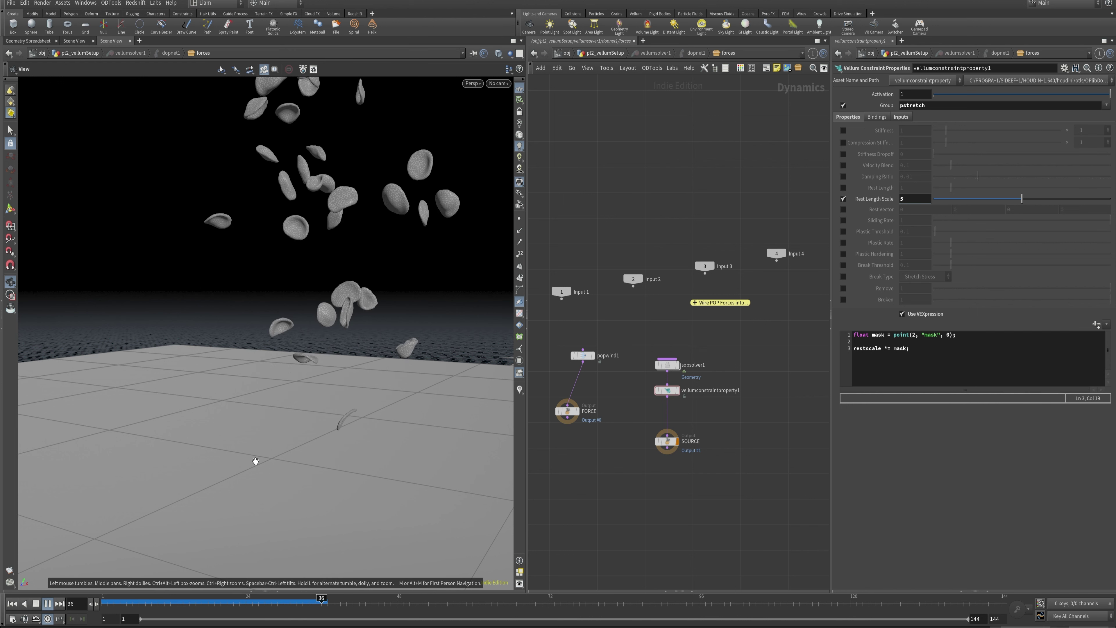
mouse_move(114, 608)
left_mouse_down()
mouse_move(277, 604)
mouse_move(107, 605)
left_mouse_up()
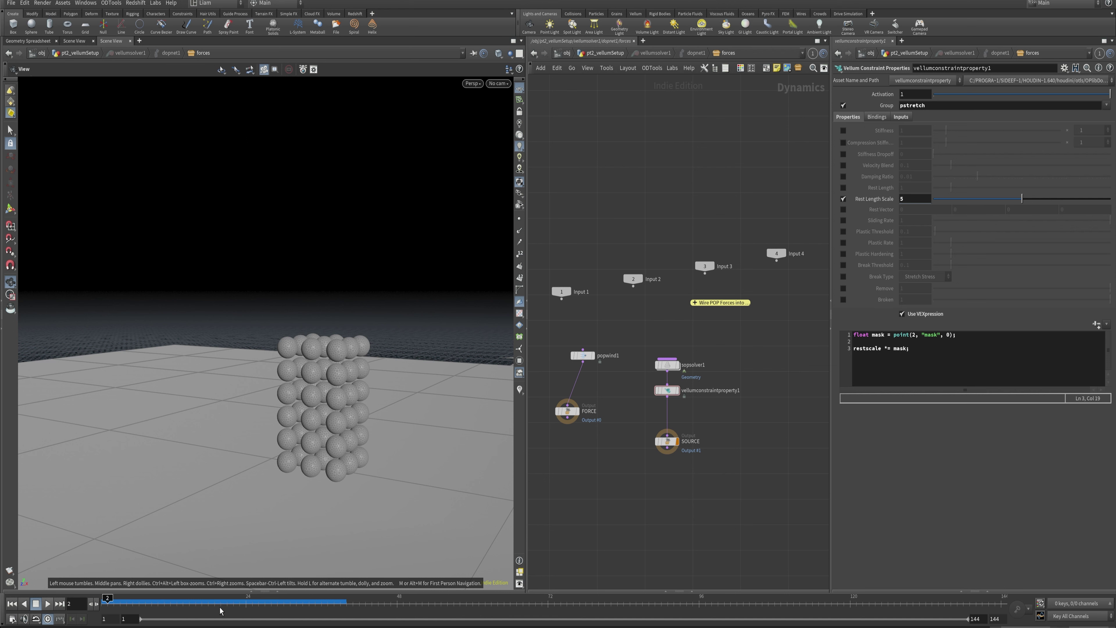
left_click_drag(162, 604, 106, 603)
Step: Remap the mask in the VEXpression so the last line reads restscale *= fit01(mask, 1, 2);
left_click(895, 349)
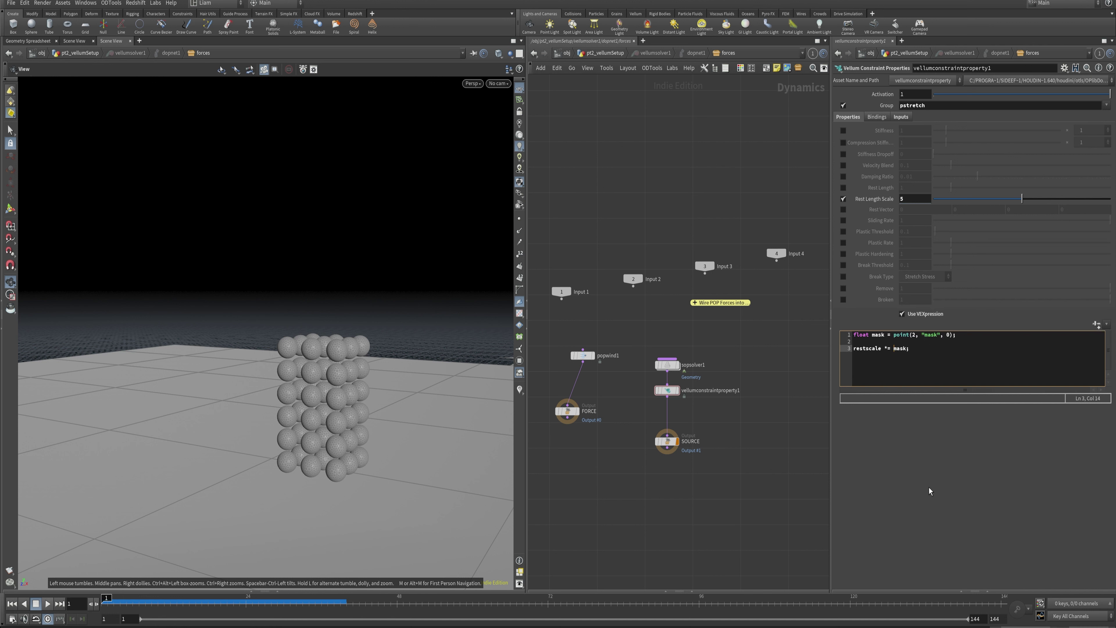
type("fit01(")
key("Right")
key("Right")
key("Right")
type("1, 2)")
Step: Play the simulation from frame 1 and replay it to check the inflation with the remapped mask
left_click(47, 603)
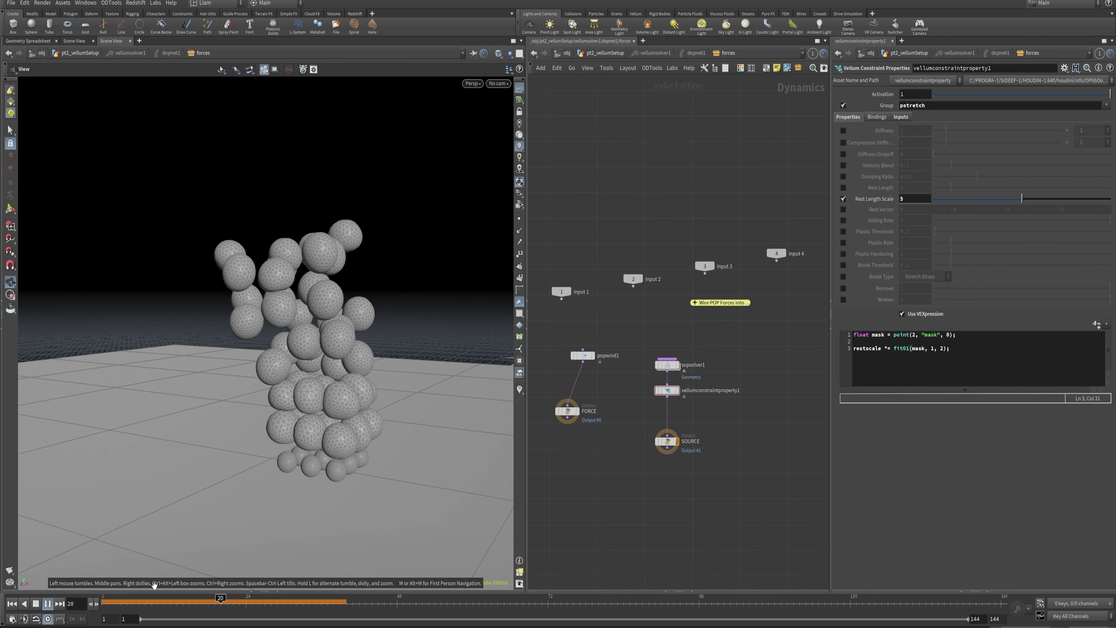
left_click(35, 603)
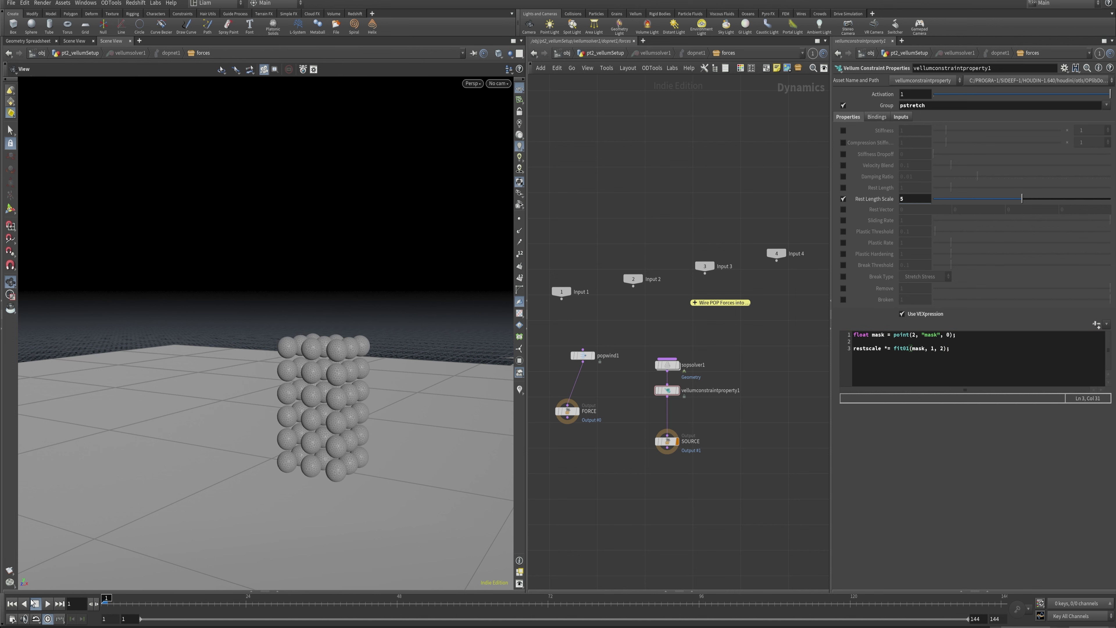
left_click(47, 603)
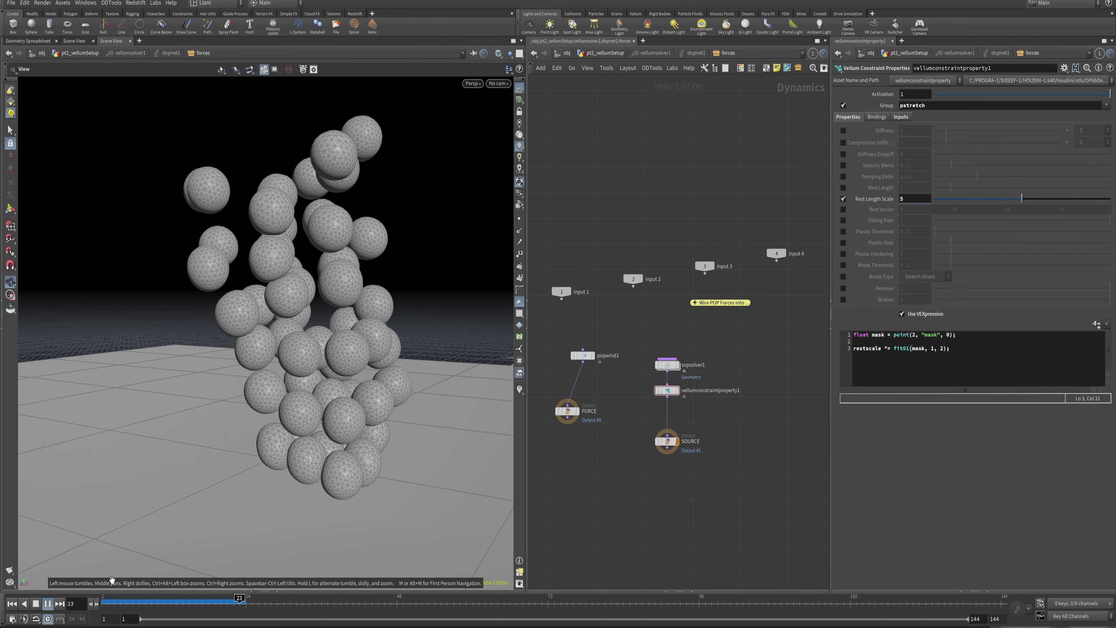
Step: Stop at frame 1 and swap the fit01 output range so the last line reads restscale *= fit01(mask, 2, 1);
left_click(47, 603)
left_click(12, 603)
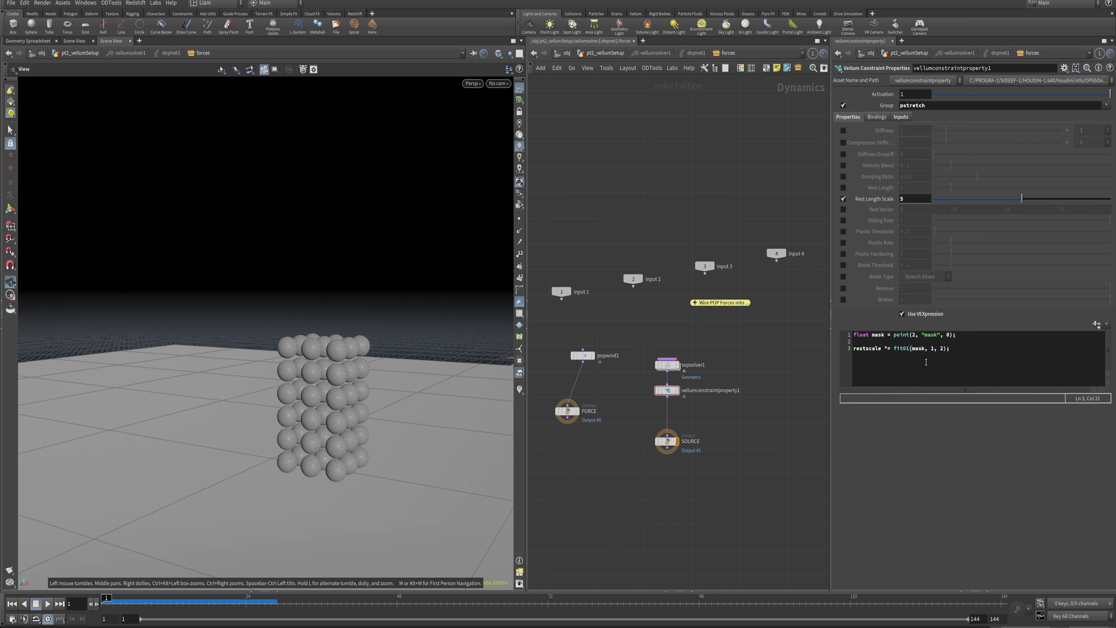
double_click(932, 348)
key("BackSpace")
type("2")
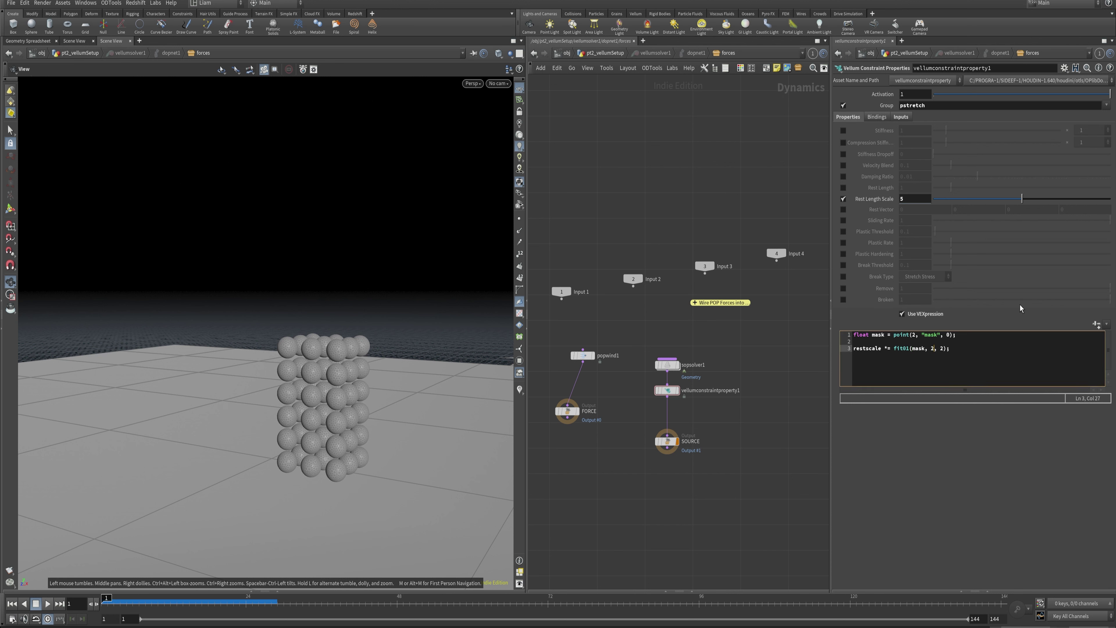
key("Right")
key("Right")
key("BackSpace")
type("1")
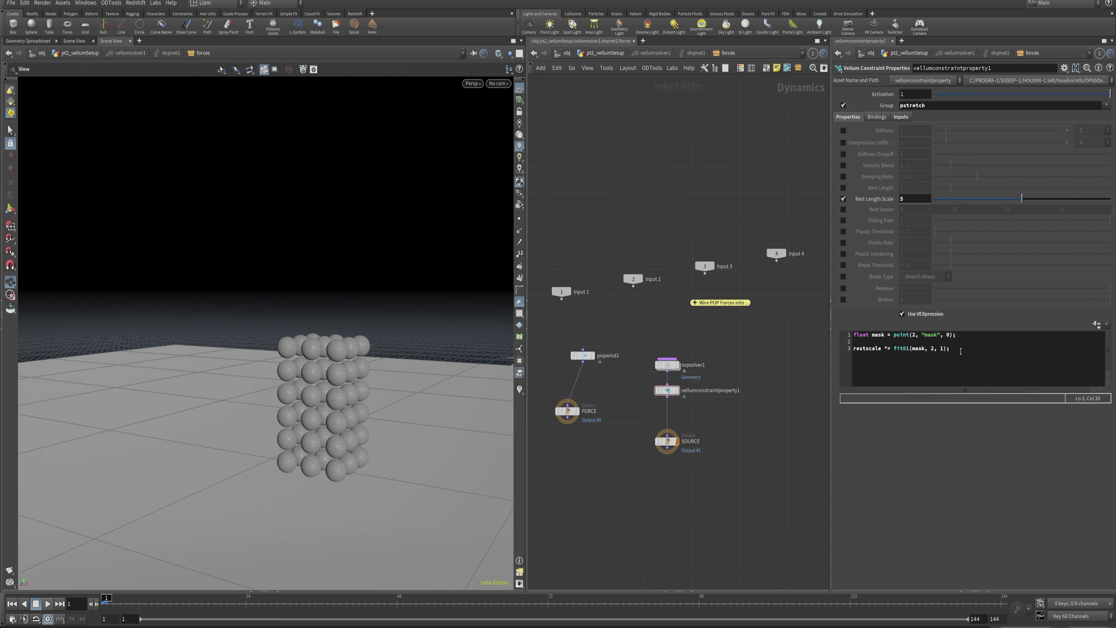
Step: Play the simulation to check the swapped mask range on the spheres and return to frame 1
left_click(47, 603)
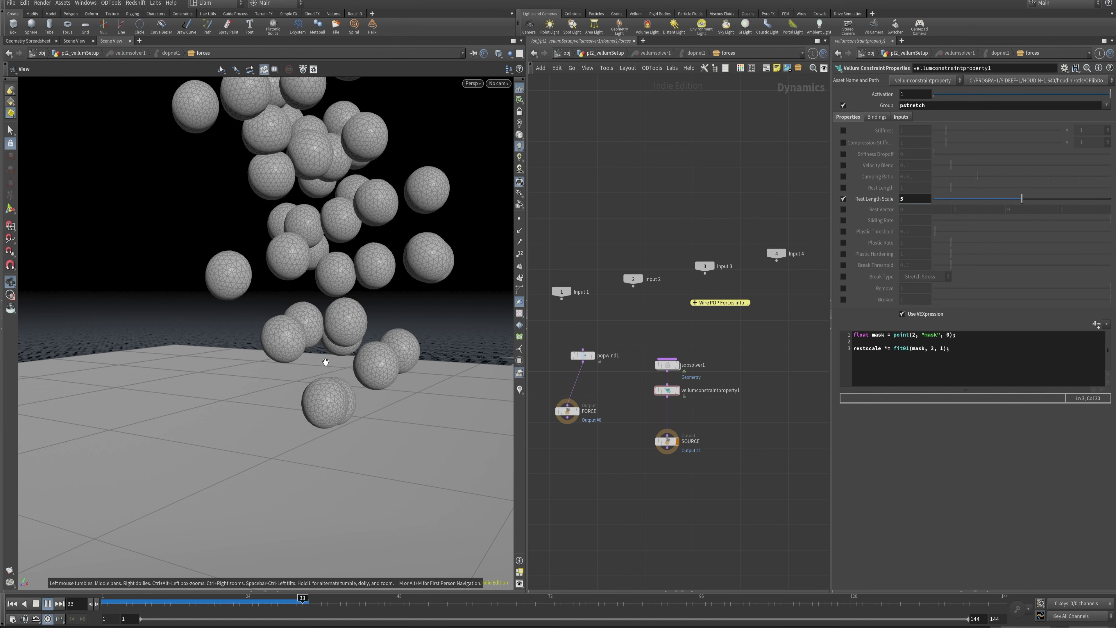
key("ctrl+Up")
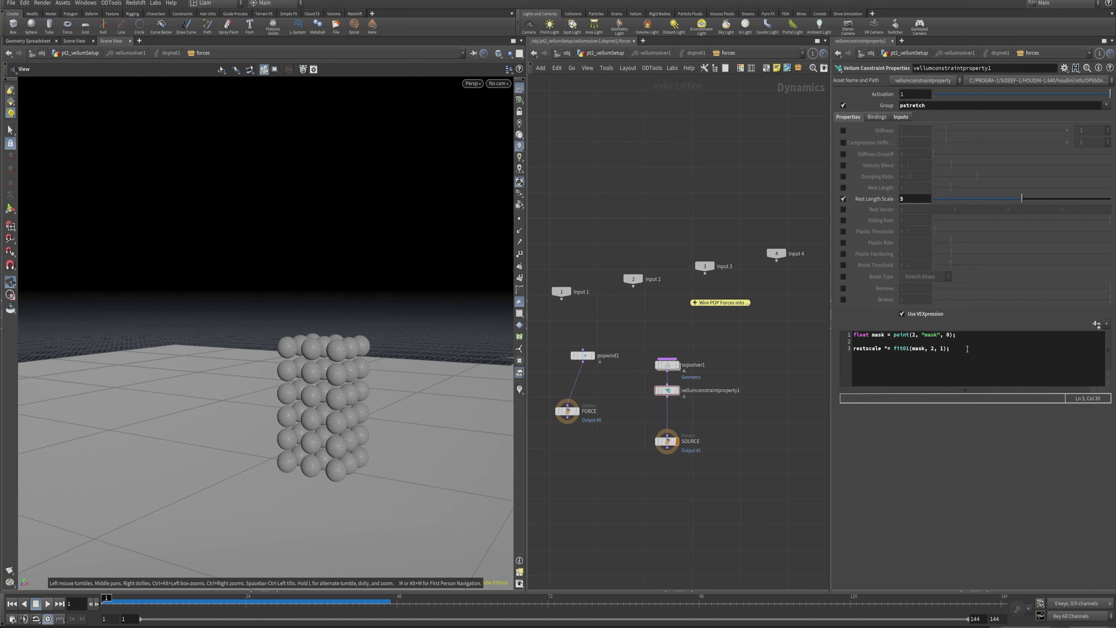
left_click(967, 336)
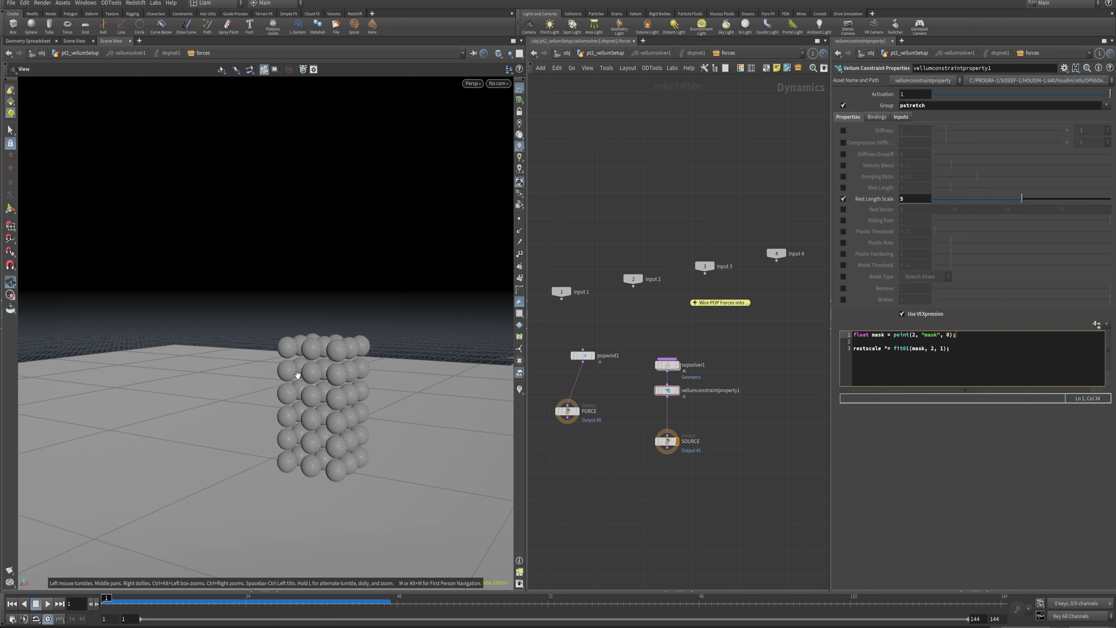
Step: Examine the constraint property's geometry binding and the vellumpressure1 stretch settings, and return to the solver's forces network
left_click(880, 116)
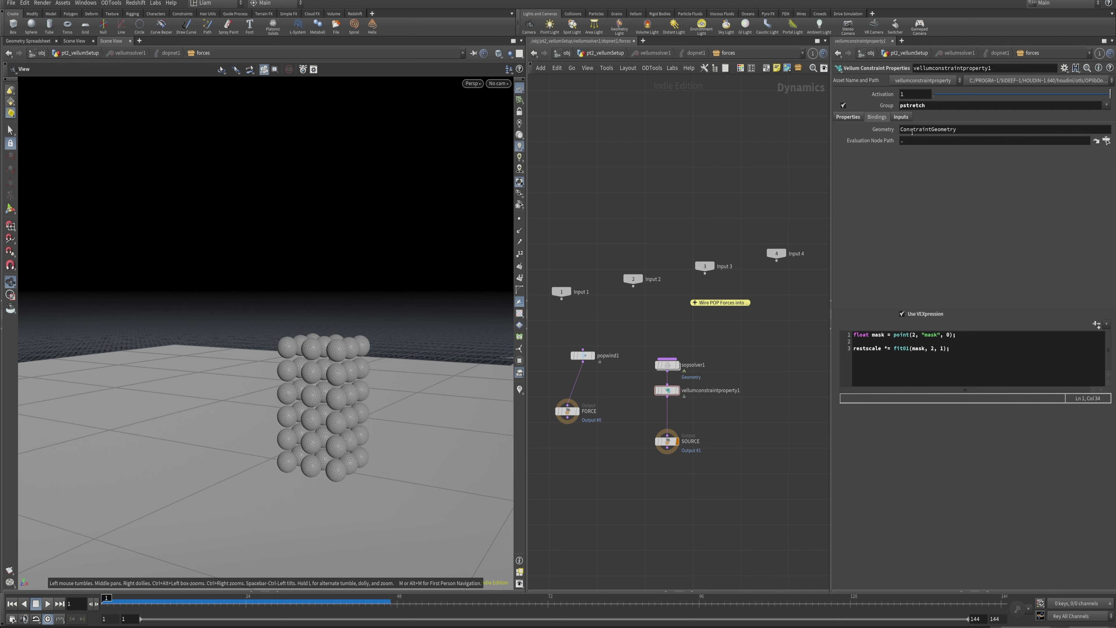
left_click(847, 116)
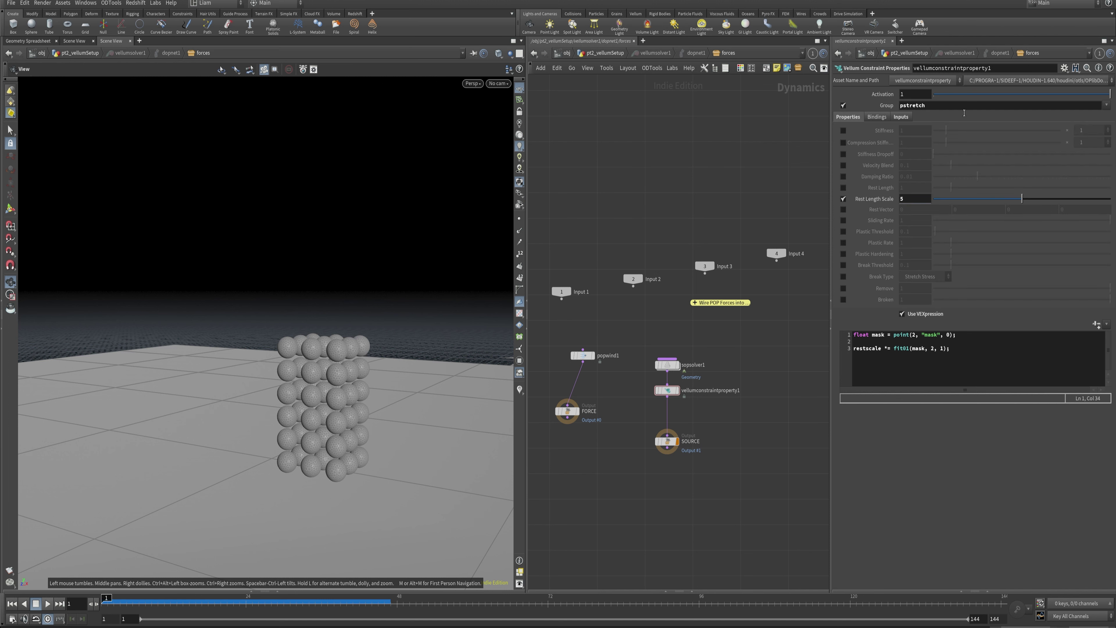
left_click(602, 54)
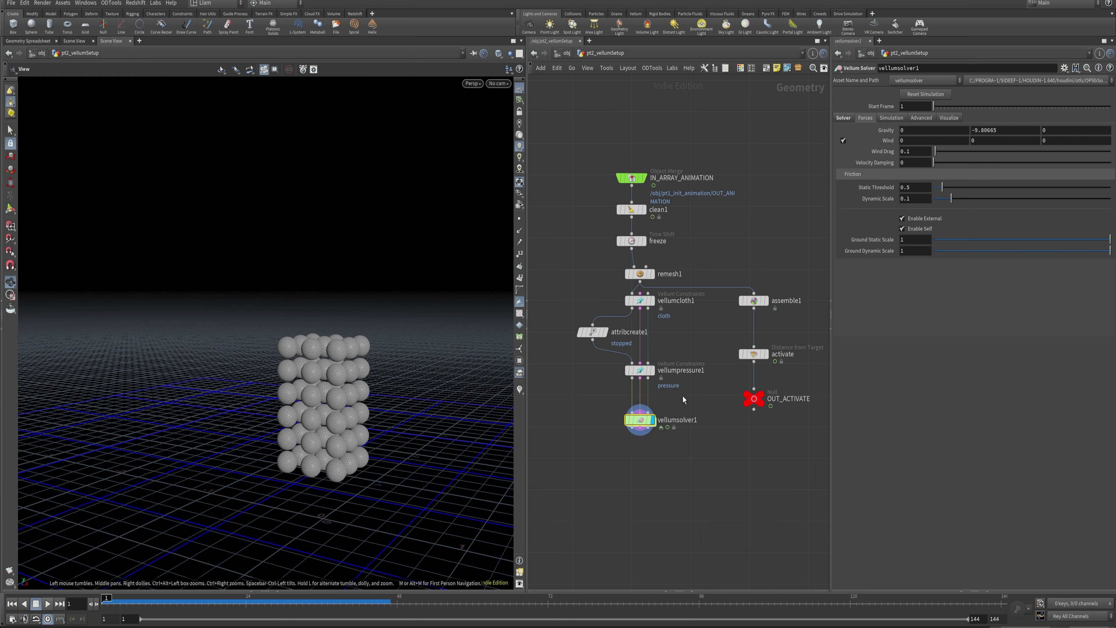
key("Up")
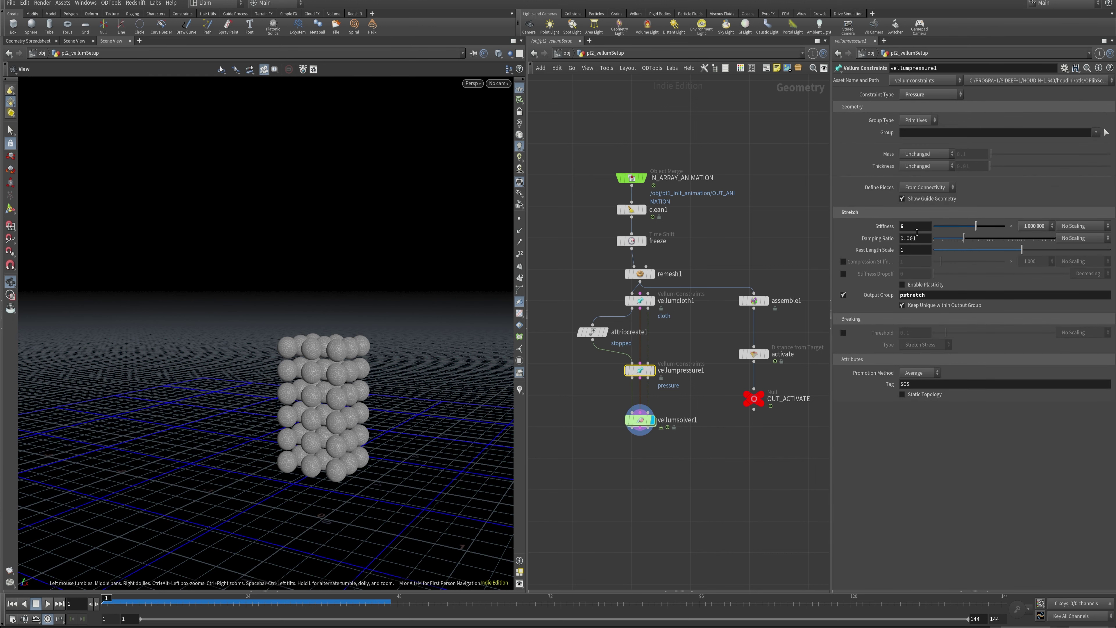
double_click(645, 422)
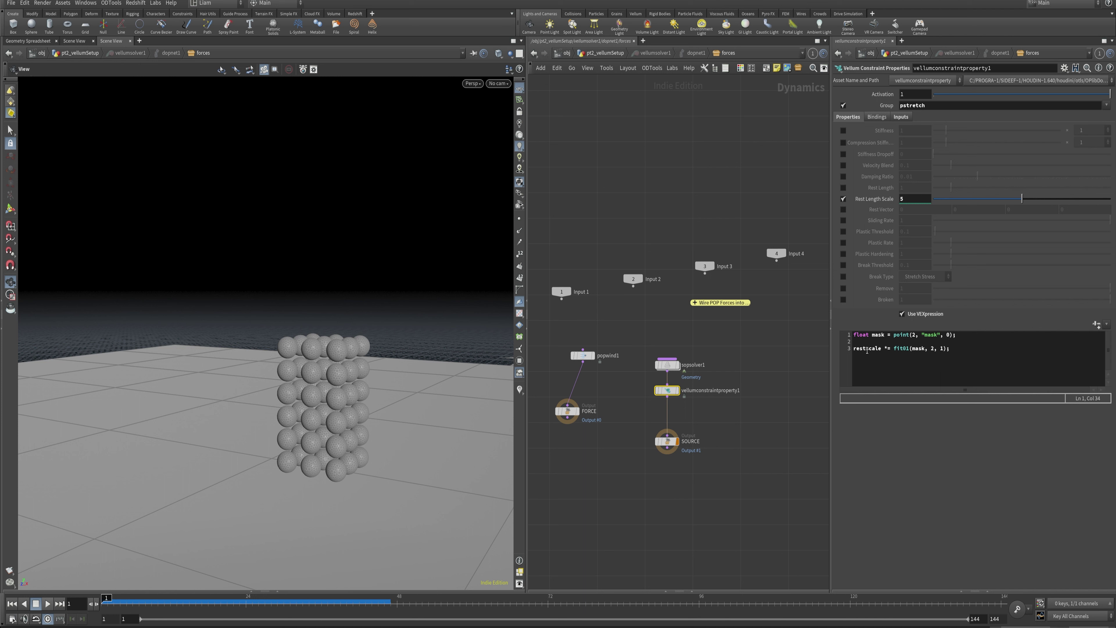
left_click(966, 336)
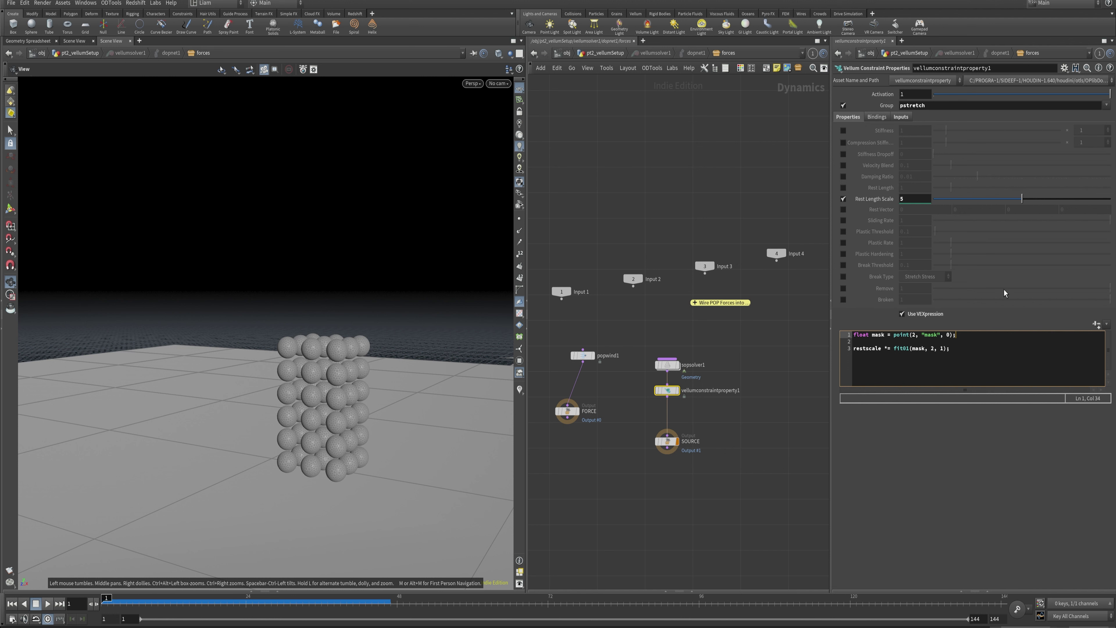
key("Return")
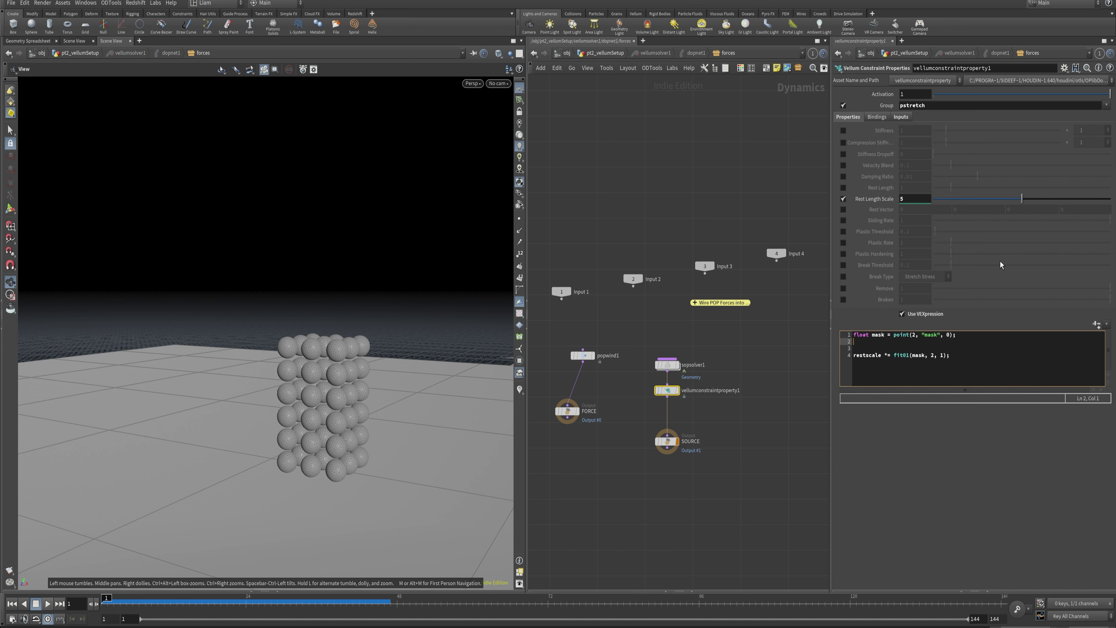
type("int")
type("pt")
key("BackSpace")
key("BackSpace")
type("rim ")
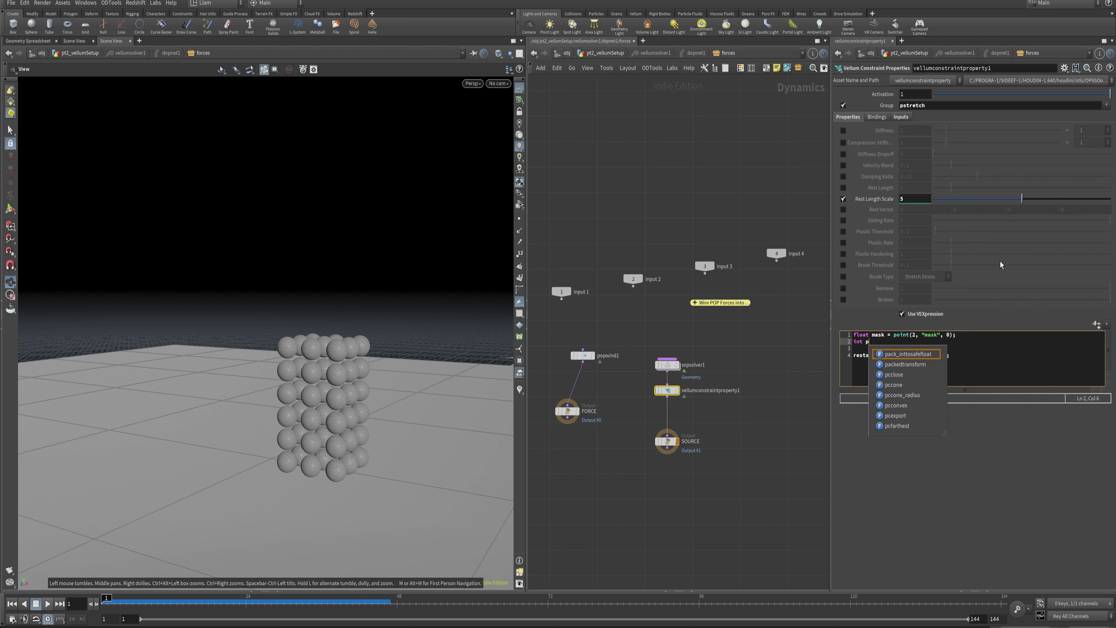
type("= ")
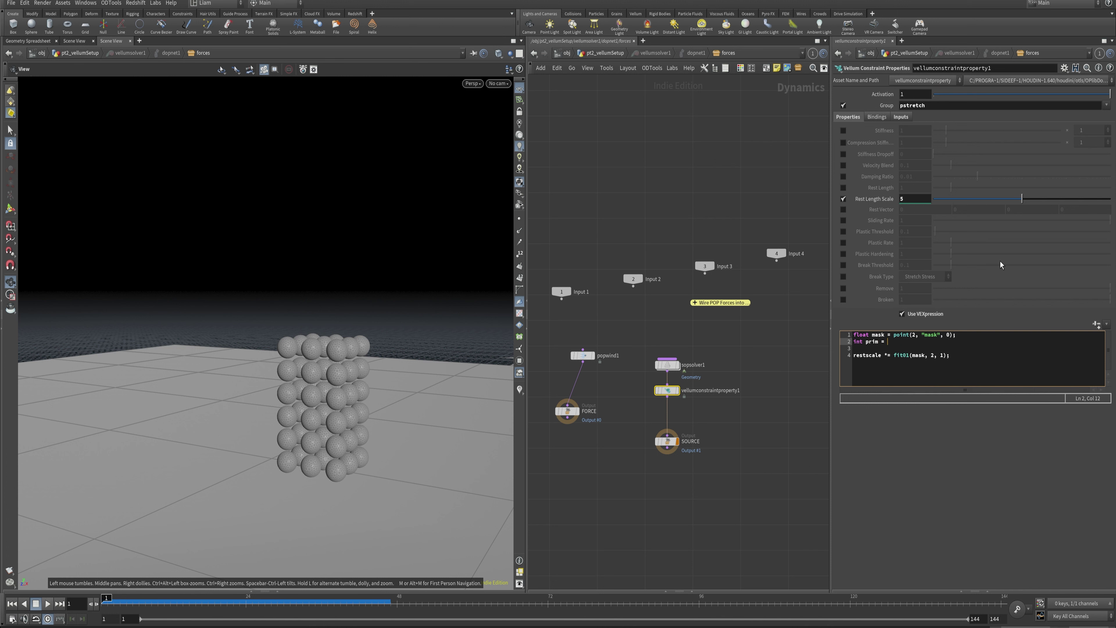
type("primpoint(")
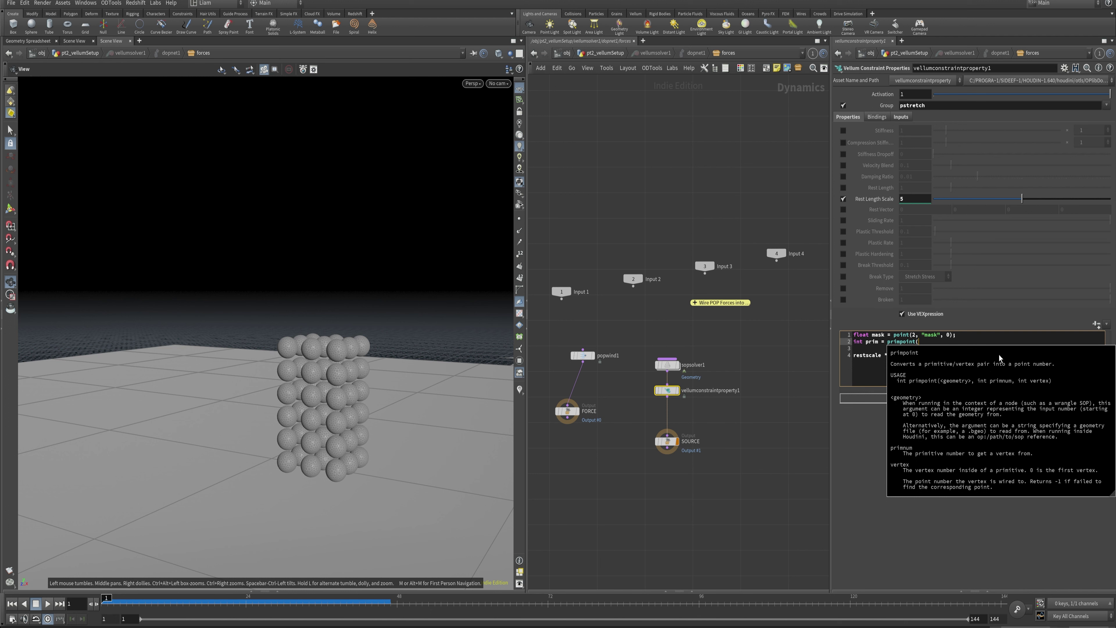
left_click(874, 341)
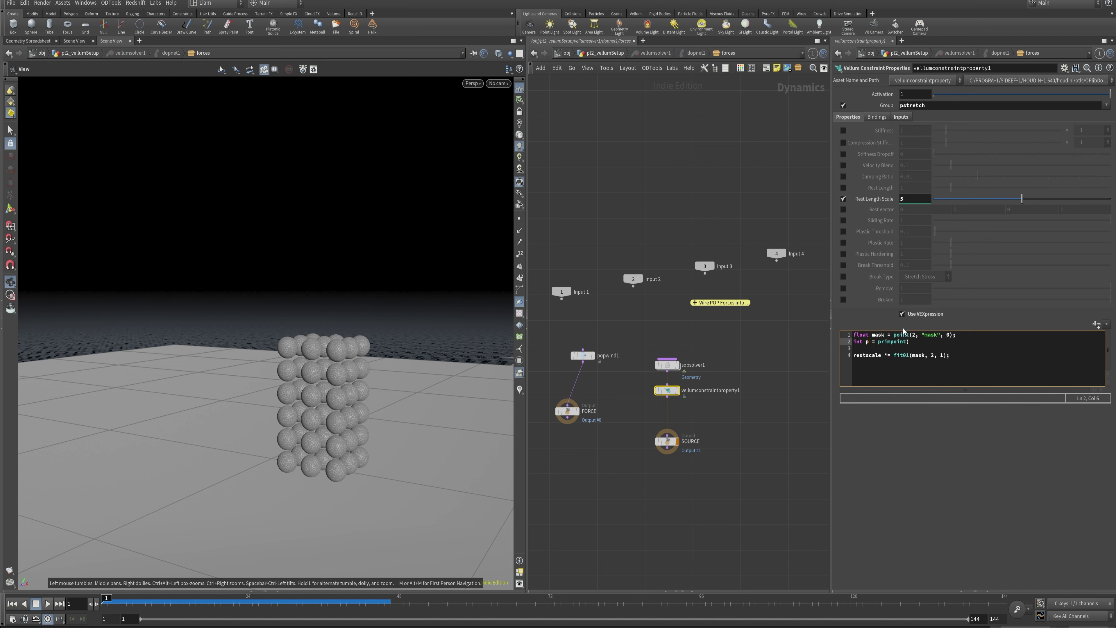
type("t")
key("End")
type("0,")
key("BackSpace")
type("@primnum")
Step: Multiply the restscale expression by rand(pt) to vary the inflation per sphere
left_click(945, 355)
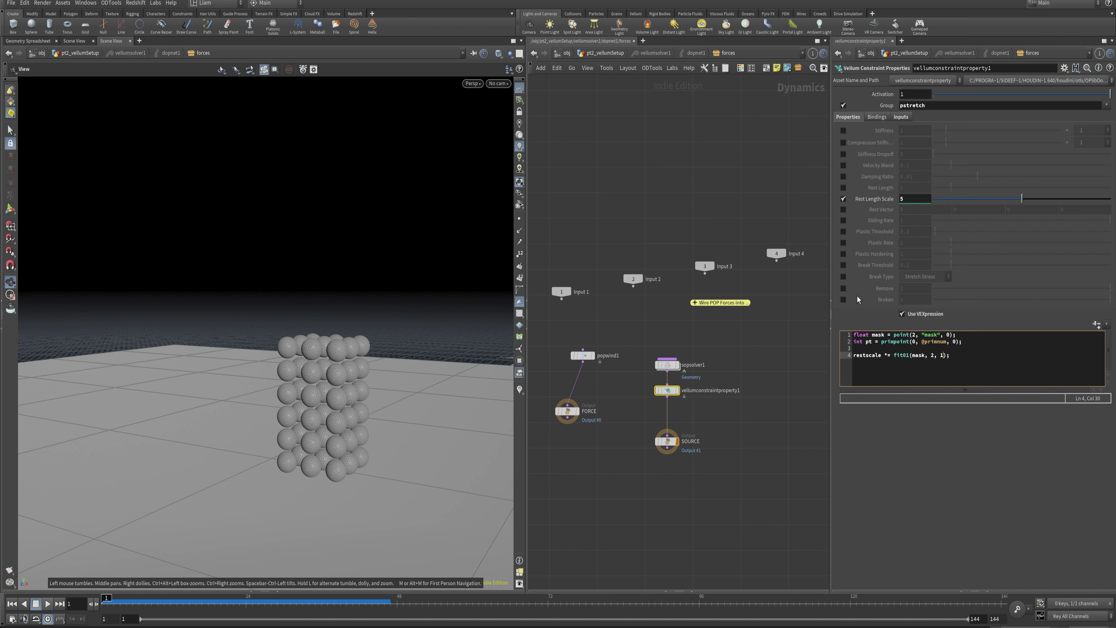
key("Right")
type("*")
type("rand(")
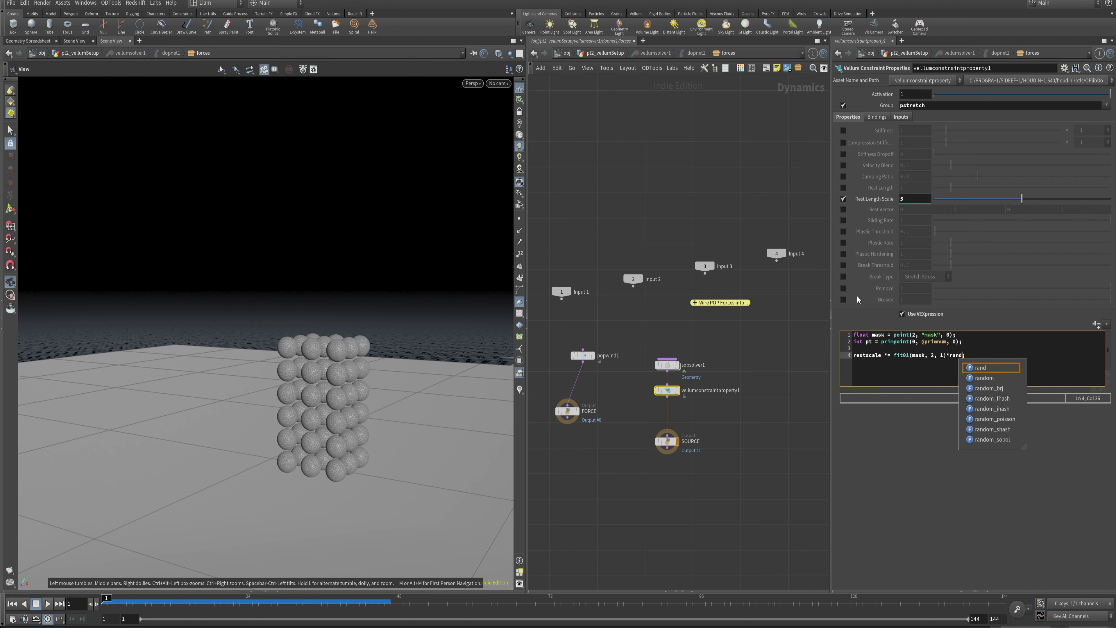
type("pt)")
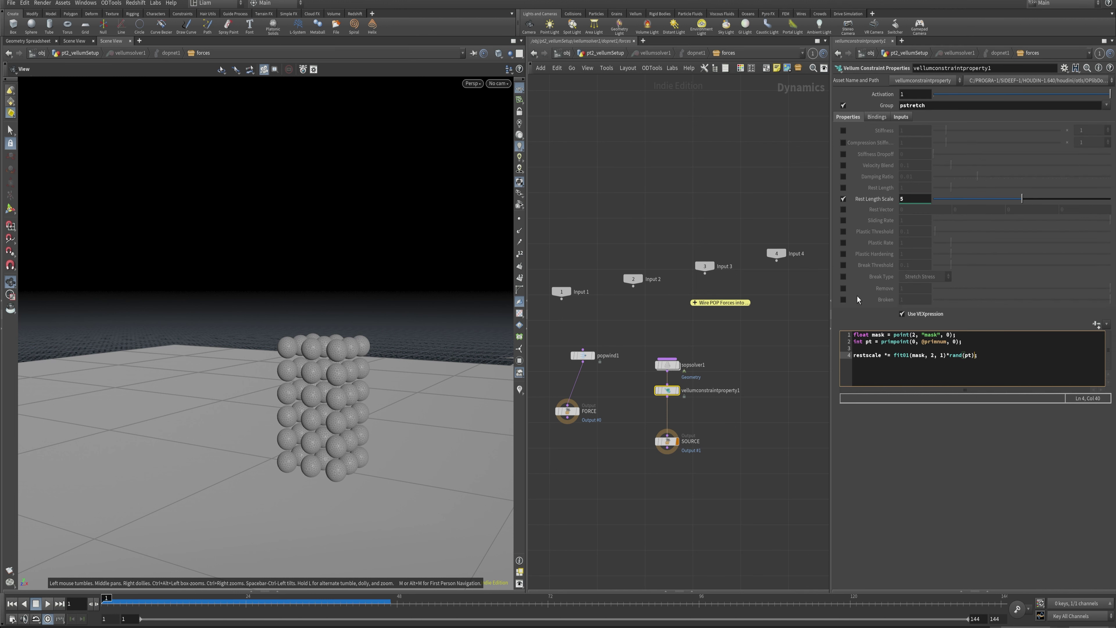
Step: Play the simulation to check the random inflation per sphere and return to frame 1
left_click(49, 606)
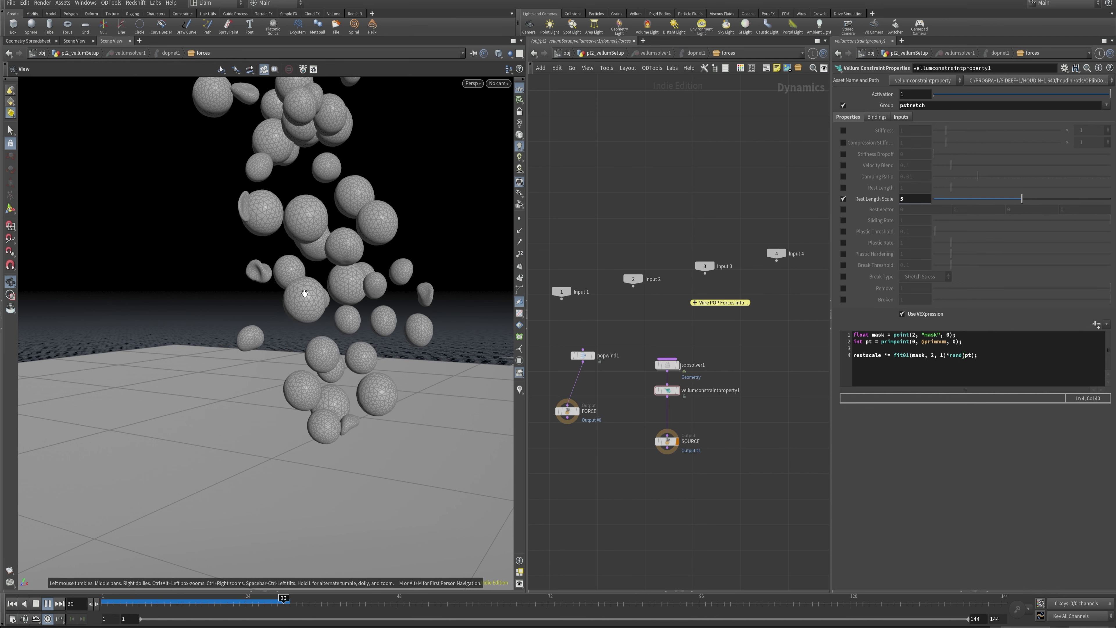
key("ctrl+Up")
left_click(49, 604)
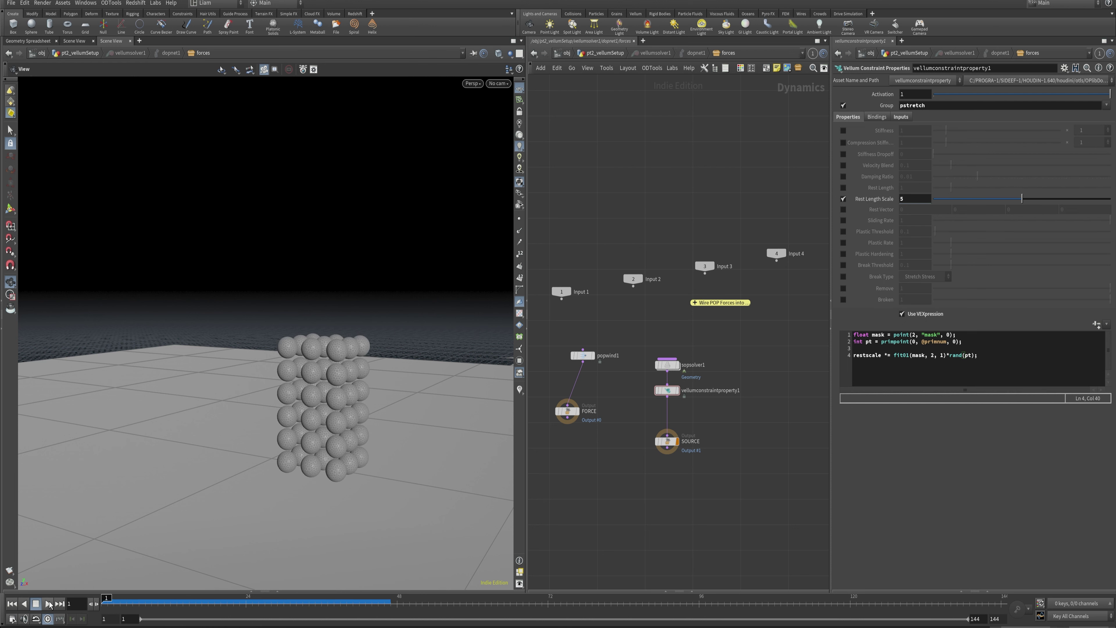
left_click(49, 604)
left_click(134, 601)
left_click_drag(134, 601, 105, 601)
Step: Remove the rand(pt) factor so the line ends with fit01(mask, 2, 1);
left_click(991, 342)
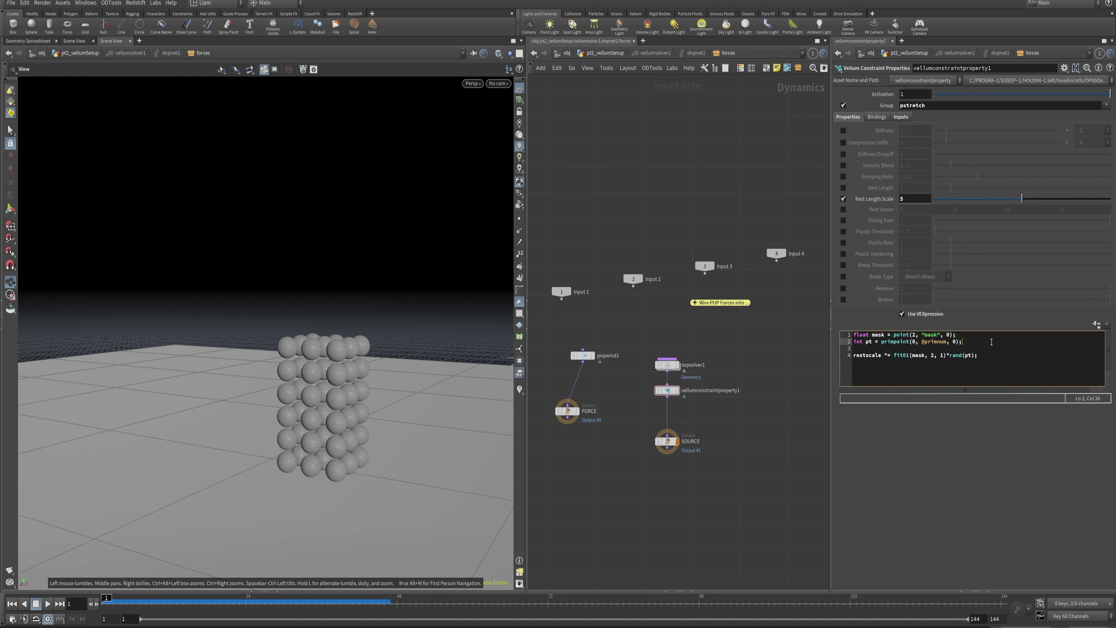
left_click(978, 355)
key("shift+Left")
key("shift+Left")
key("shift+Left")
key("shift+Left")
key("shift+Left")
key("shift+Left")
key("shift+Left")
key("shift+Left")
key("shift+Left")
key("BackSpace")
type(";")
Step: Add a line below the pt variable reading int inflation = rand(pt);
key("Up")
key("Return")
key("Up")
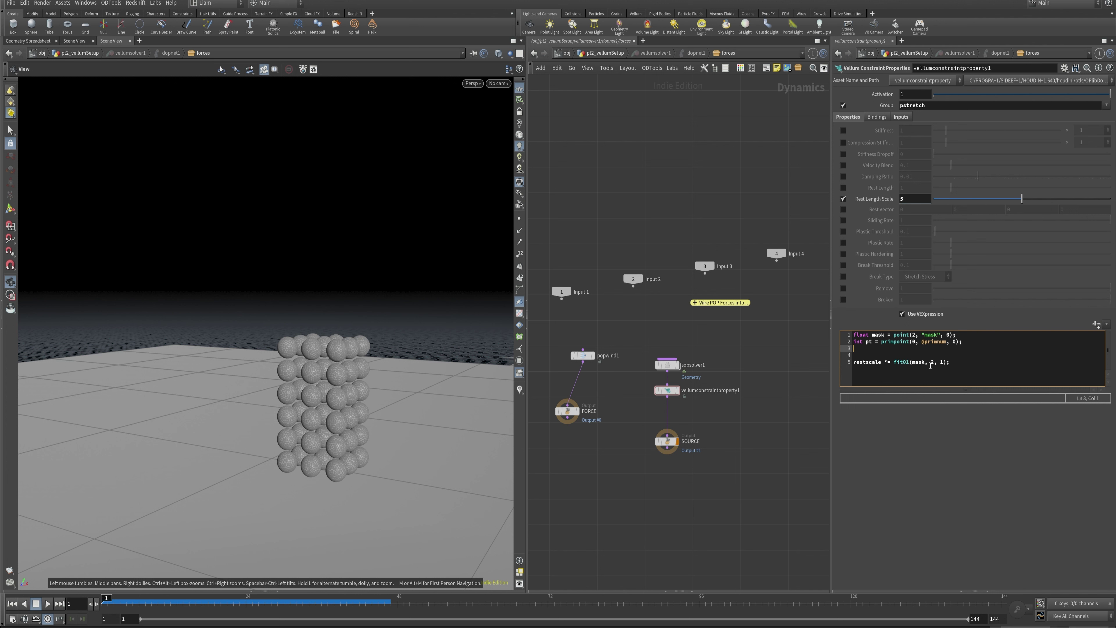
left_click(890, 354)
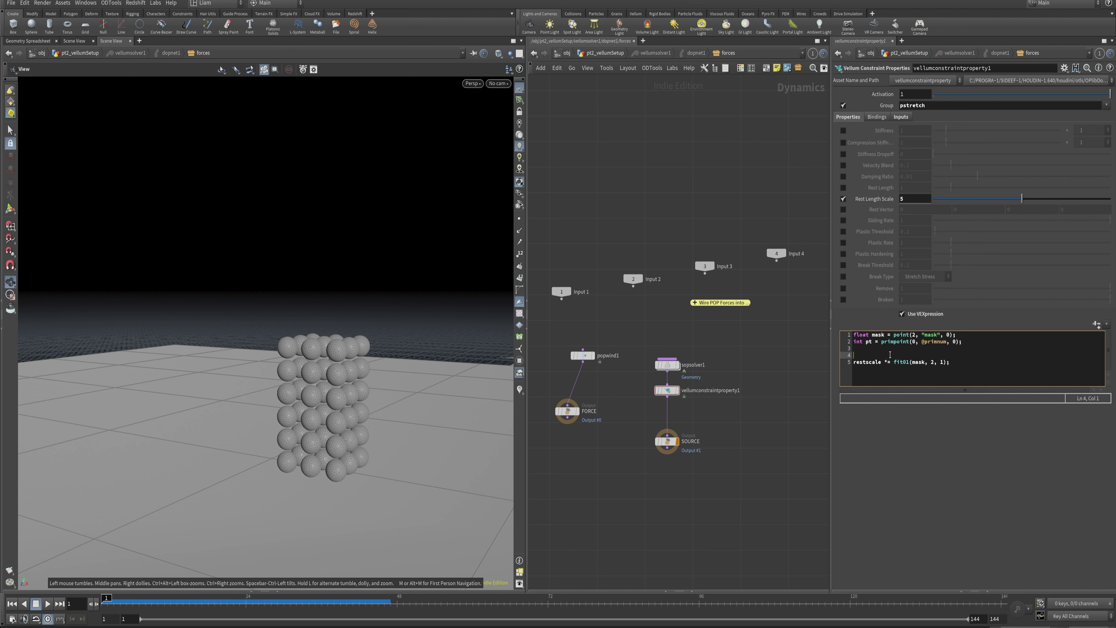
left_click(860, 349)
type("int inflation = rand")
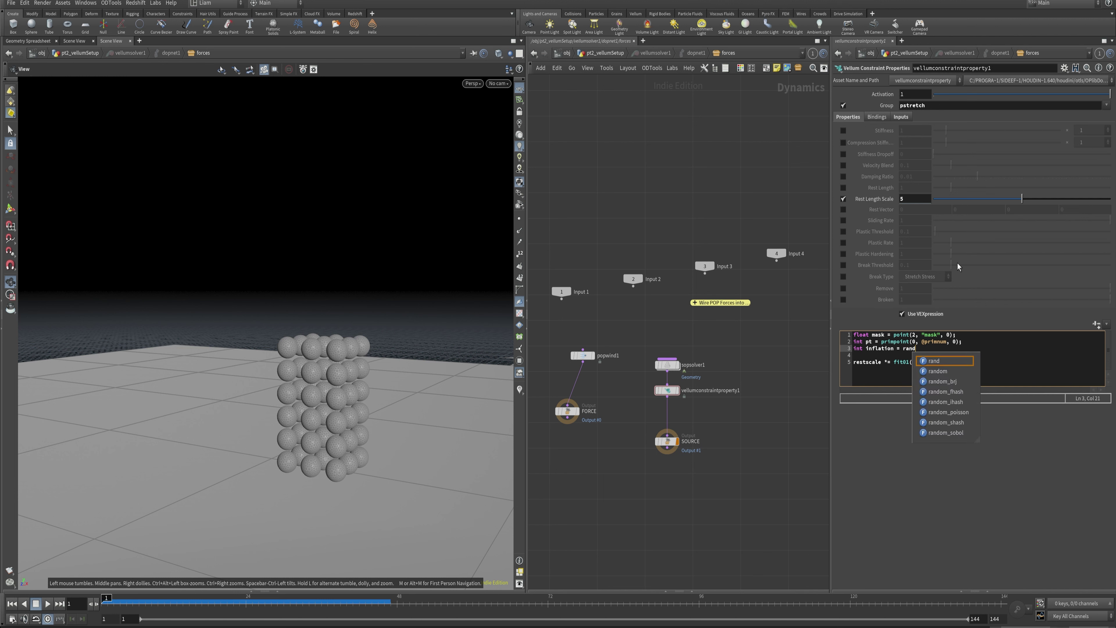
type("(pt);")
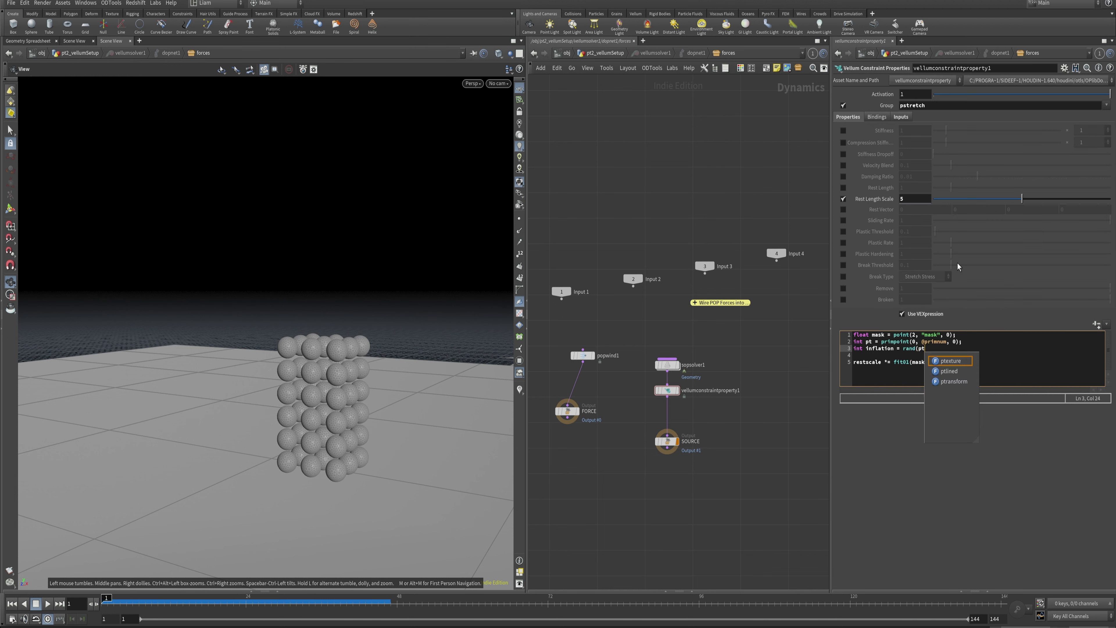
Step: Wrap the random inflation value in a remap so it reads fit01(rand(pt),4,1.5);
key("Left")
key("Left")
key("Left")
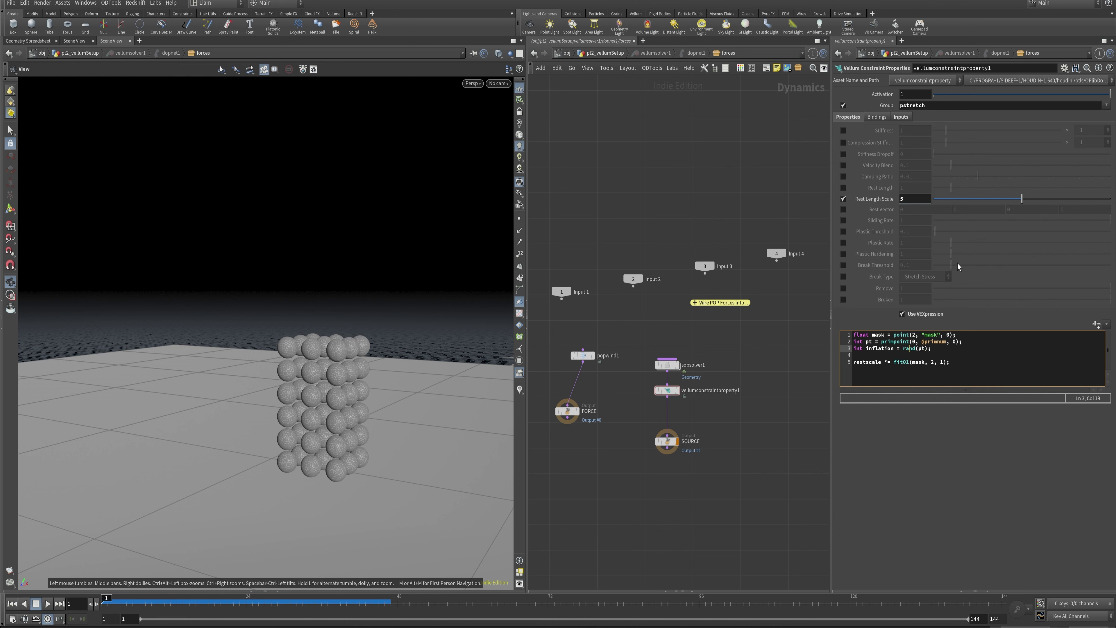
key("Left")
key("Left")
type("fit01(")
key("Right")
key("BackSpace")
type("1.5,")
key("BackSpace")
type("4")
type(")")
key("BackSpace")
key("BackSpace")
key("BackSpace")
key("BackSpace")
key("BackSpace")
key("BackSpace")
type("4,1.5)")
Step: Replace the 2 in the restscale remap with the variable so it reads fit01(mask, inflation, 1);
left_click(933, 362)
key("BackSpace")
type("1(mask, inflation")
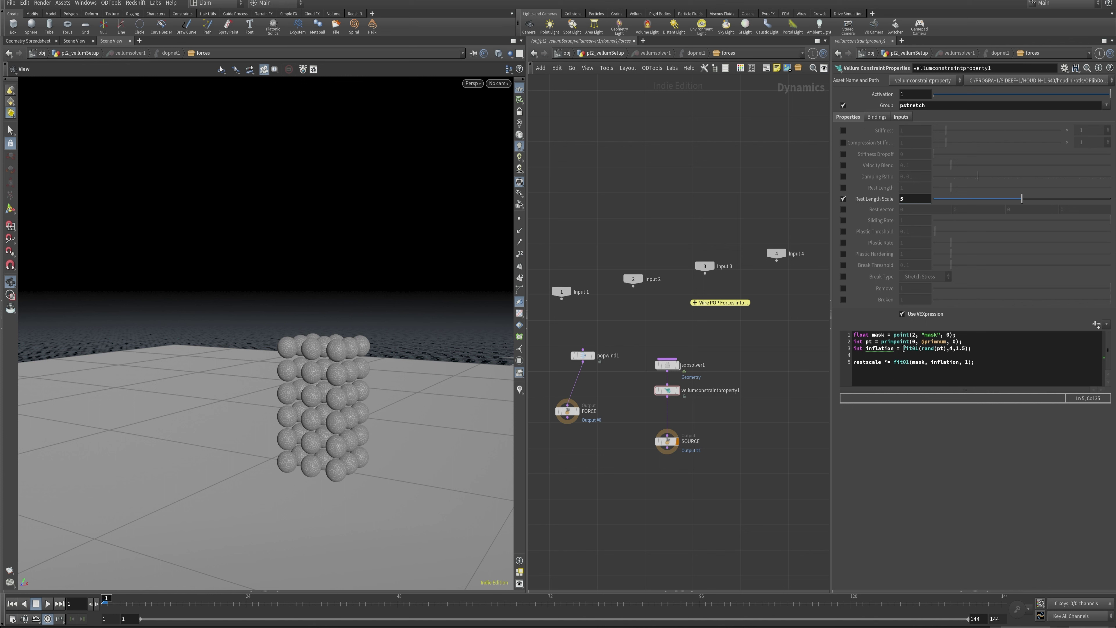
Step: Change the inflation variable's type to float so its line reads float inflation = fit01(rand(pt),4,1.5);
double_click(963, 349)
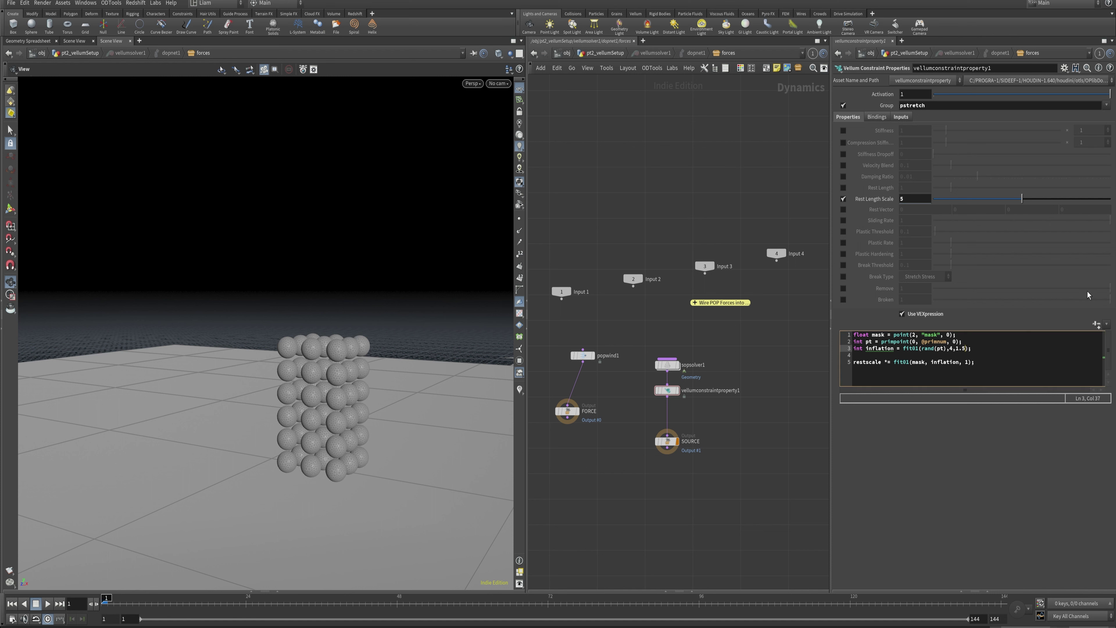
type(")")
key("Right")
left_click(974, 350)
key("BackSpace")
left_click(956, 349, "shift")
left_click_drag(864, 349, 833, 350)
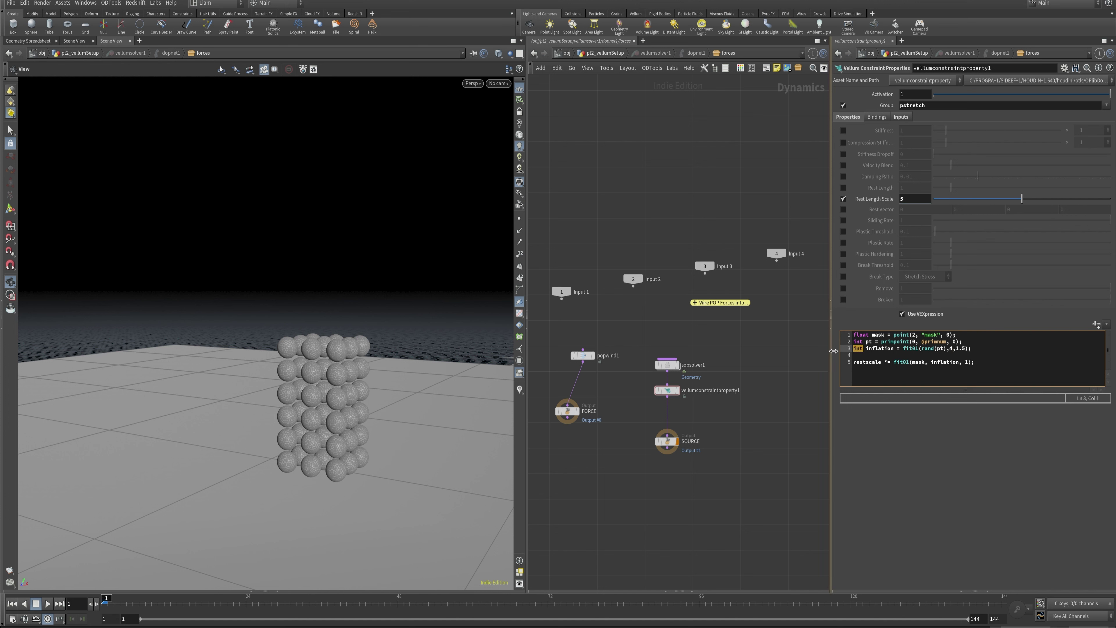
type("float")
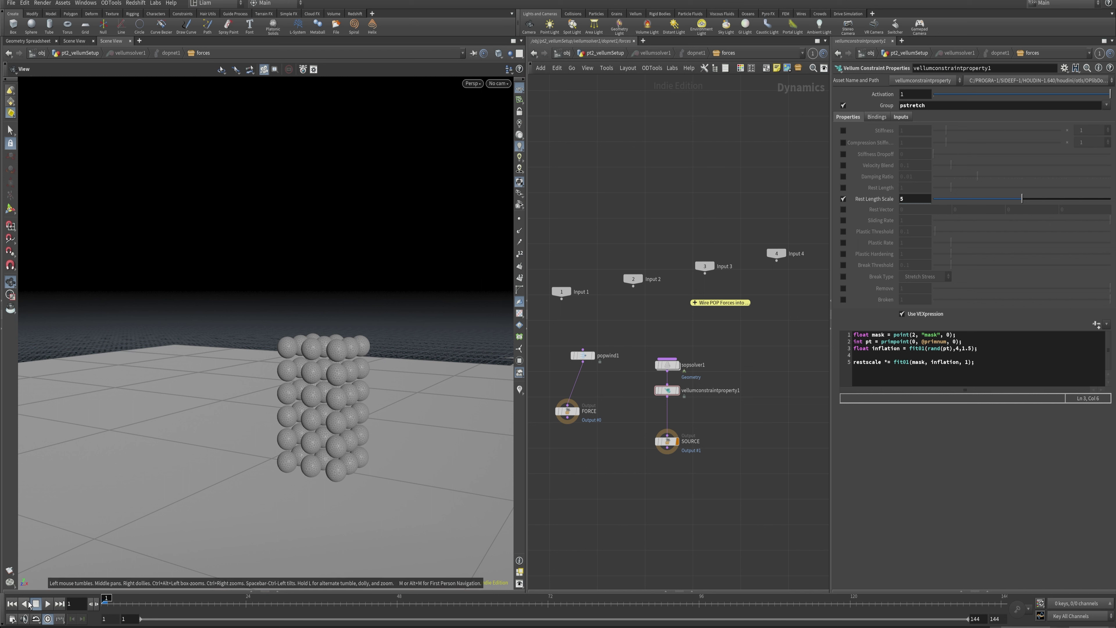
Step: Play the simulation with the randomized inflation, stop it at frame 31, and inspect the varied sphere sizes from several angles
left_click(48, 603)
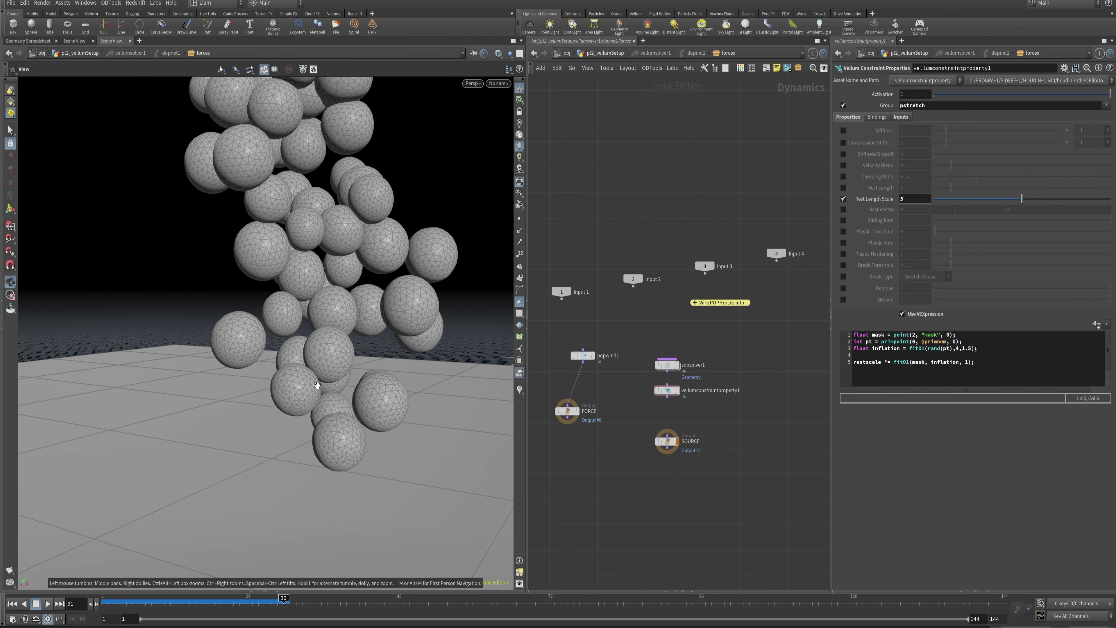
scroll(230, 386, "down", 5)
left_click_drag(229, 387, 209, 460)
scroll(169, 421, "up", 3)
scroll(210, 460, "down", 3)
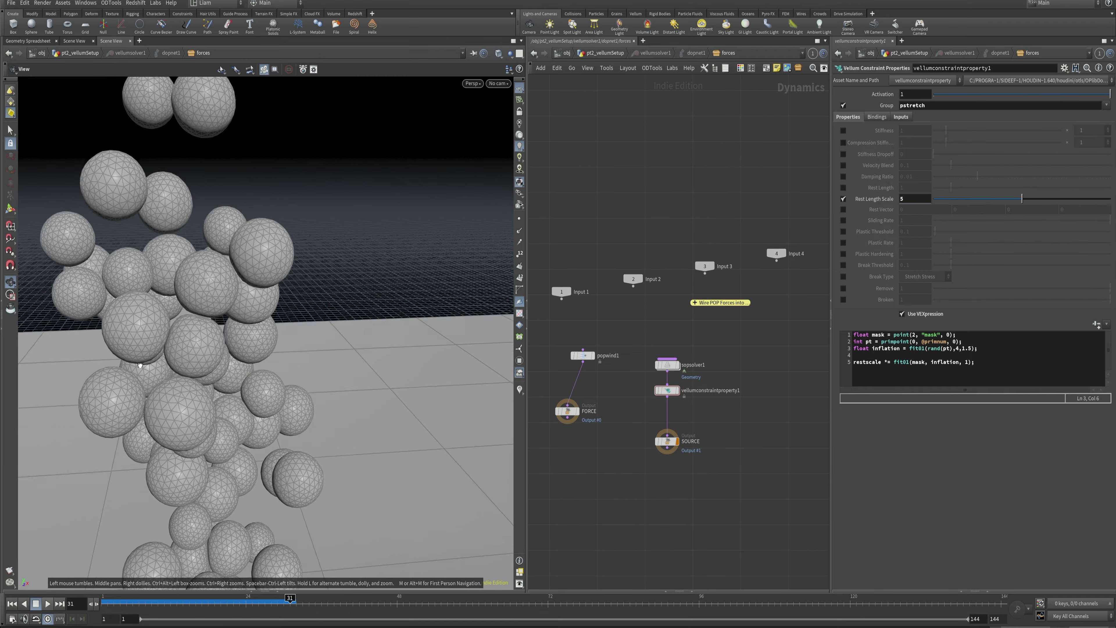
left_click_drag(277, 373, 262, 284)
left_click_drag(272, 397, 292, 425)
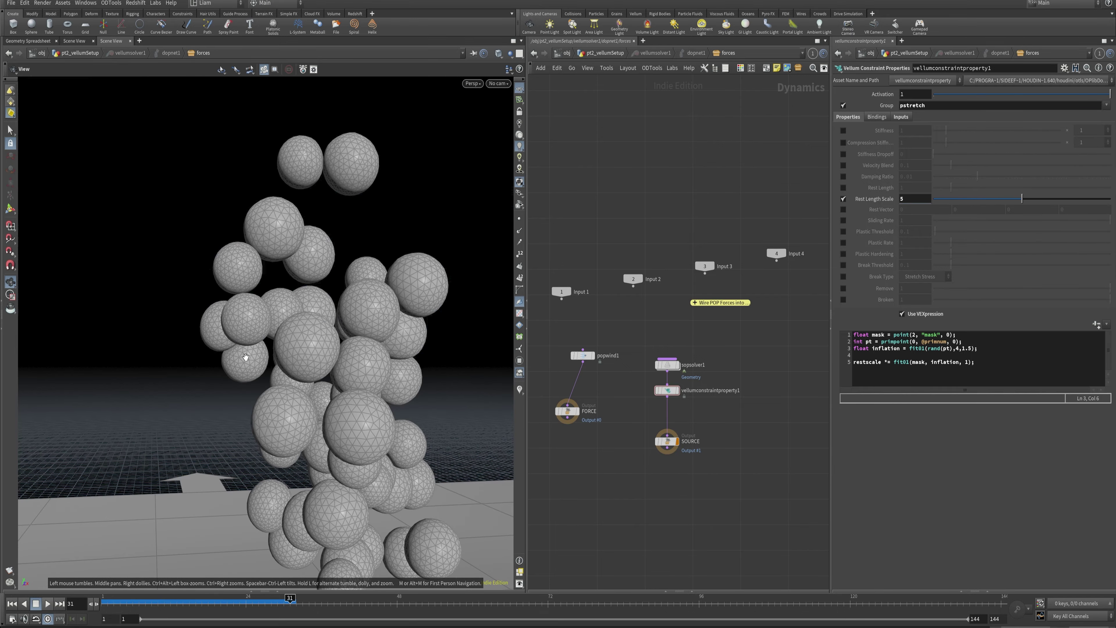
Step: Swap the limits of the inflation remap so its line reads float inflation = fit01(rand(pt),1.5,4);
scroll(294, 326, "up", 2)
left_click_drag(295, 325, 377, 319)
scroll(282, 293, "up", 2)
scroll(282, 294, "down", 2)
left_click_drag(249, 352, 268, 343)
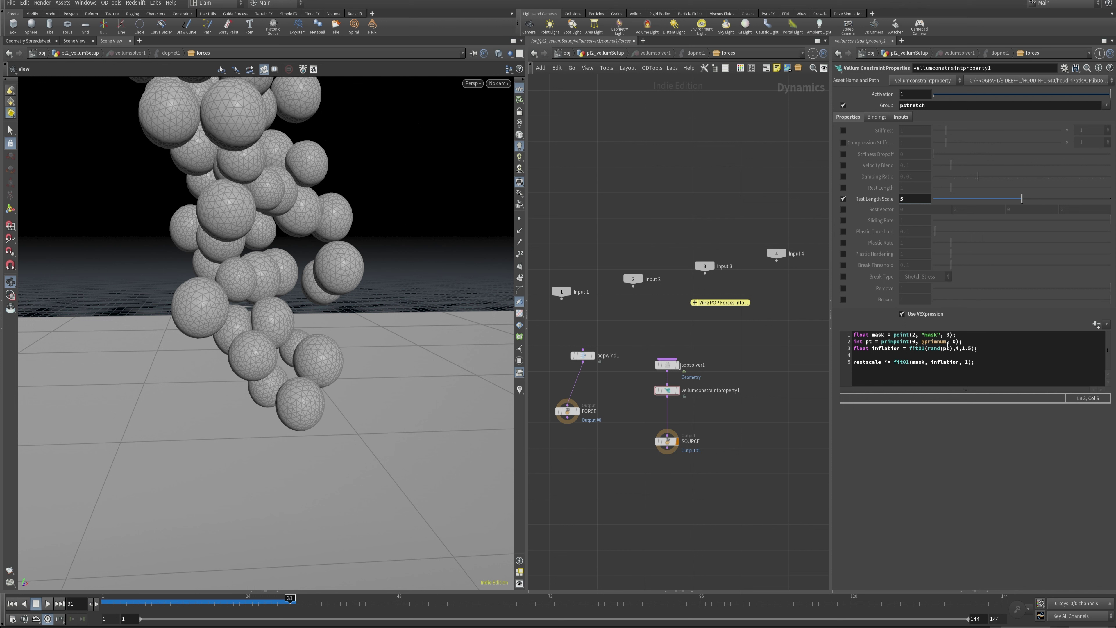
left_click(959, 352)
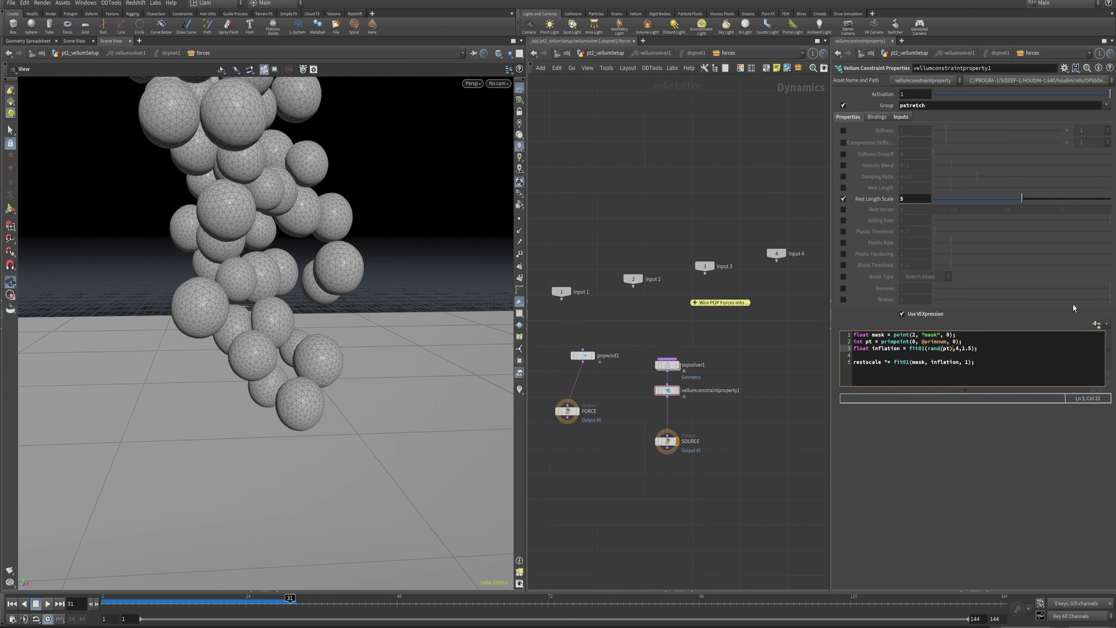
key("Right")
key("Delete")
type("1.5")
key("Right")
key("Delete")
key("Delete")
key("Delete")
type("4")
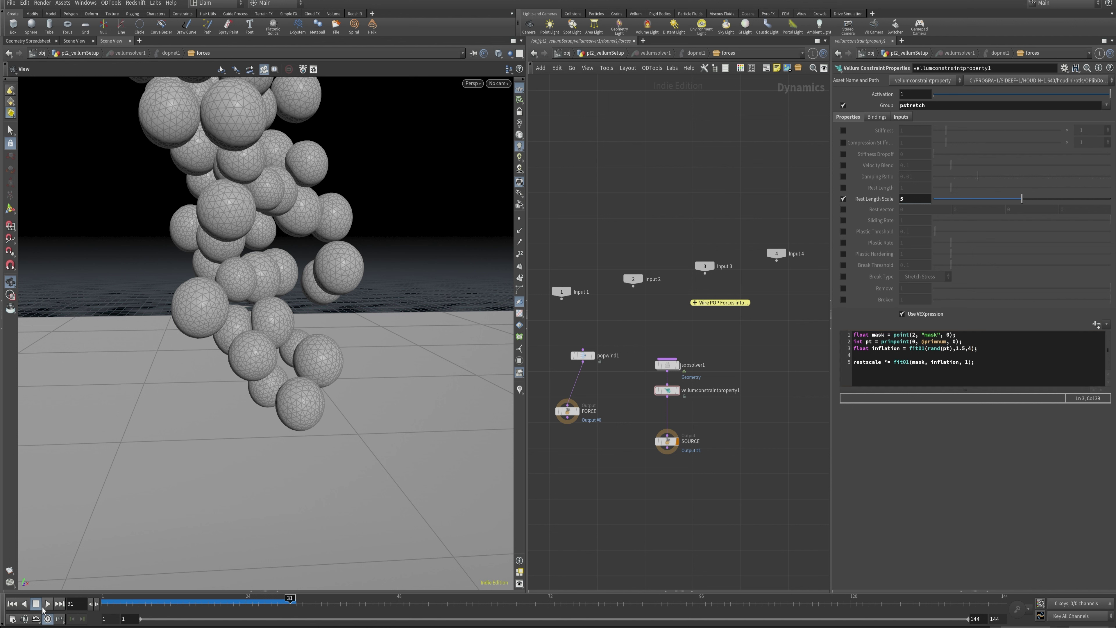
Step: Replay the simulation from the first frame with the swapped inflation range, then return to frame 1
left_click(12, 603)
left_click(47, 603)
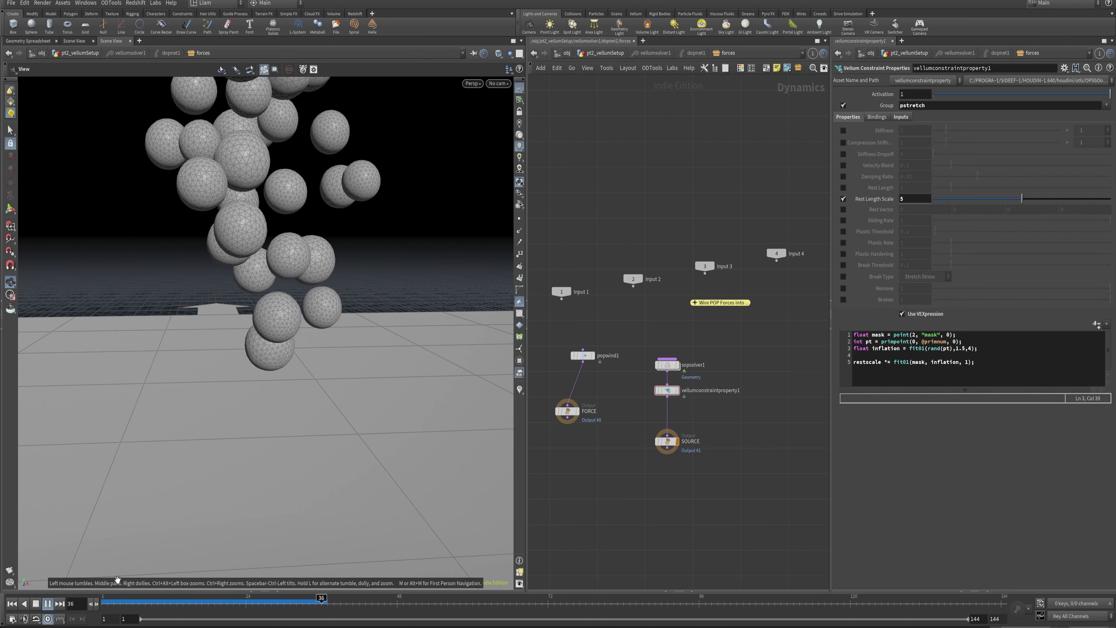
key("ctrl+Up")
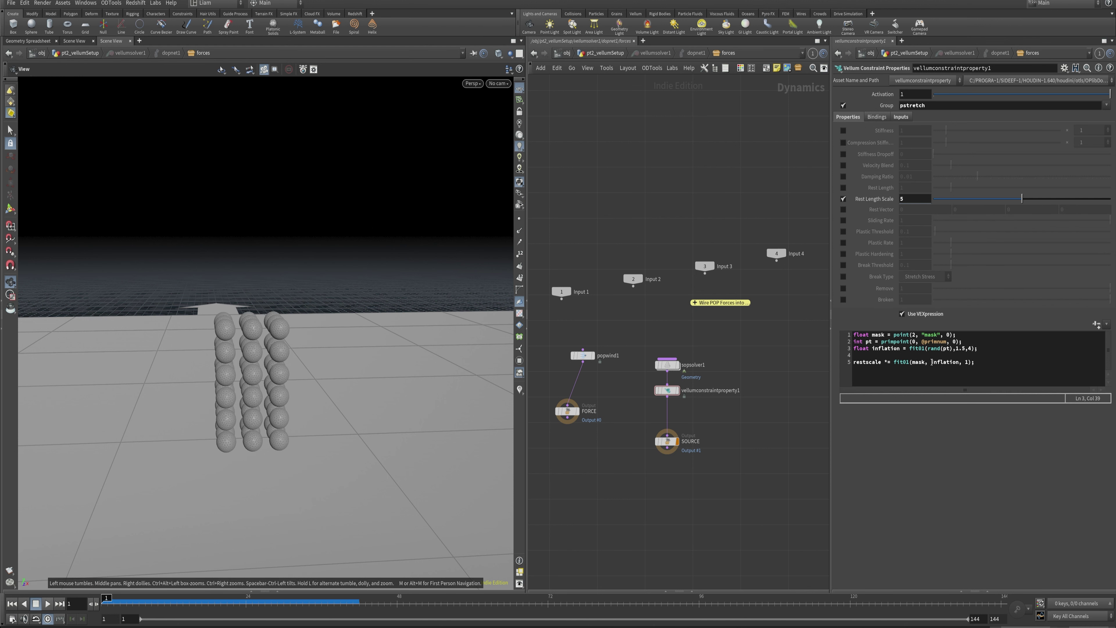
Step: Return to the pt2_vellumSetup network and temporarily overlay the IN_ARRAY_ANIMATION geometry to compare it with the simulated spheres
left_click(610, 56)
left_click_drag(294, 344, 296, 309)
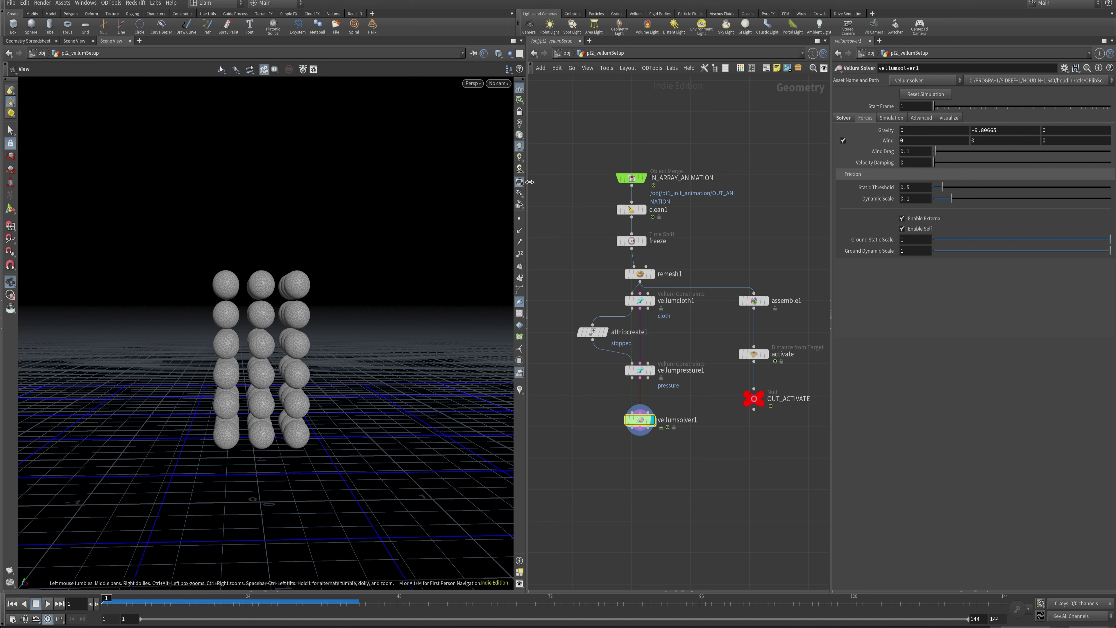
left_click_drag(639, 182, 647, 175)
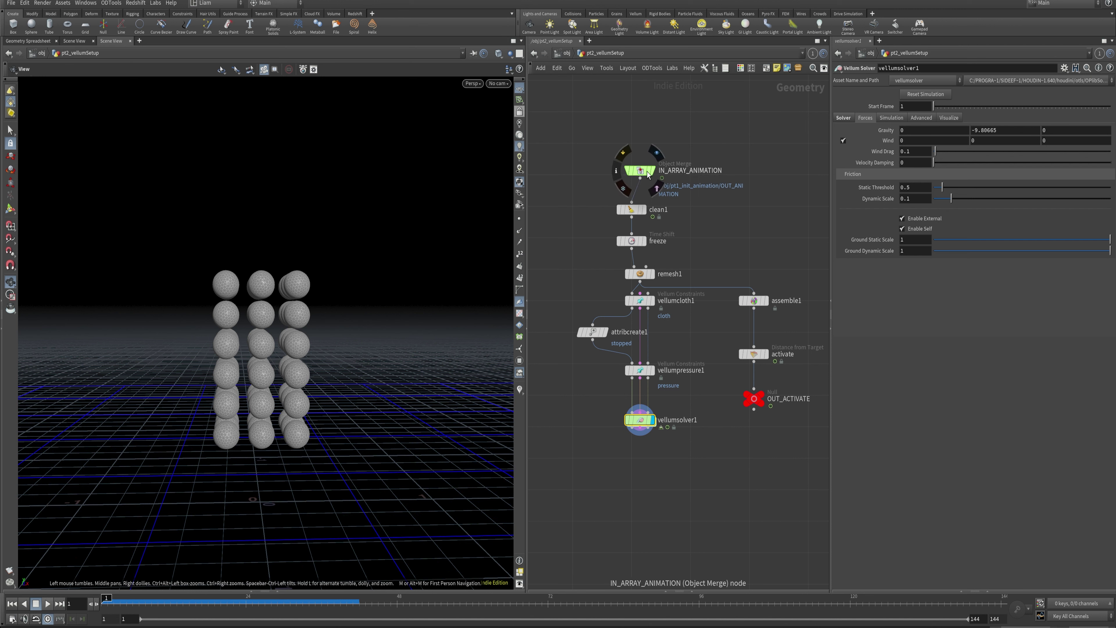
left_click(657, 188)
left_click_drag(343, 440, 220, 333)
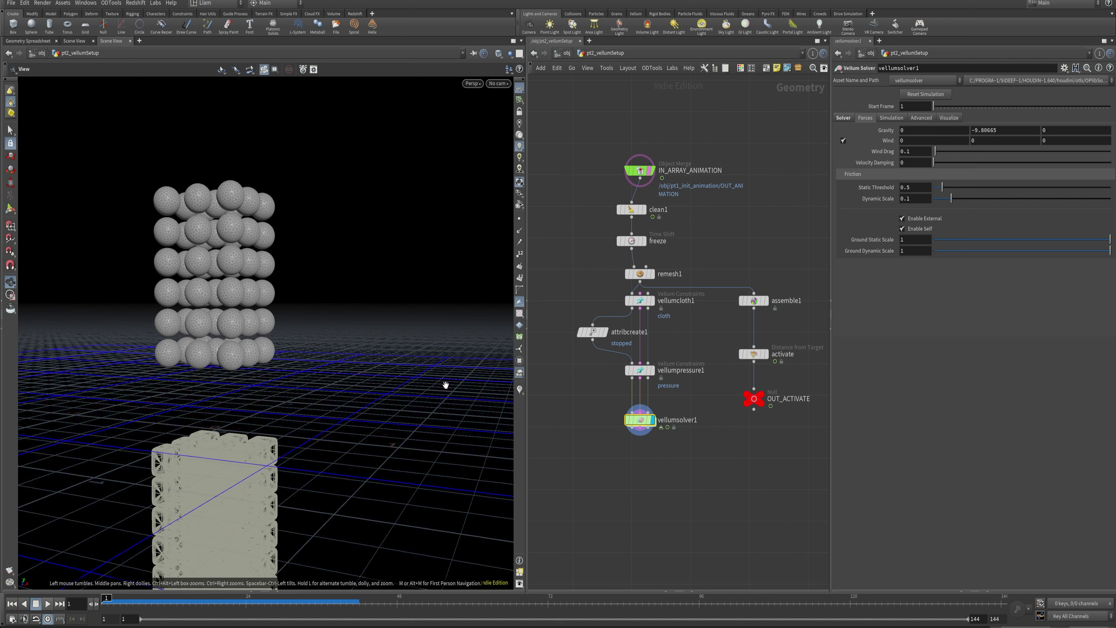
left_click(653, 182)
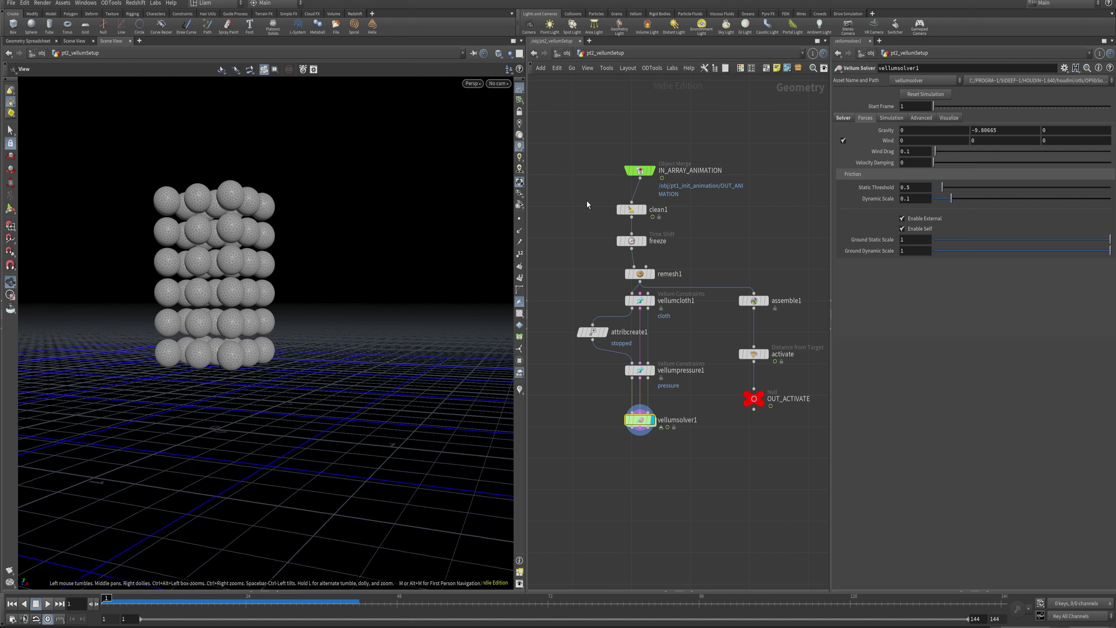
Step: Go up to the object level, play the initial animation together with the Vellum spheres, and rewind to frame 1
left_click(499, 55)
key("Escape")
left_click(566, 54)
scroll(259, 381, "down", 3)
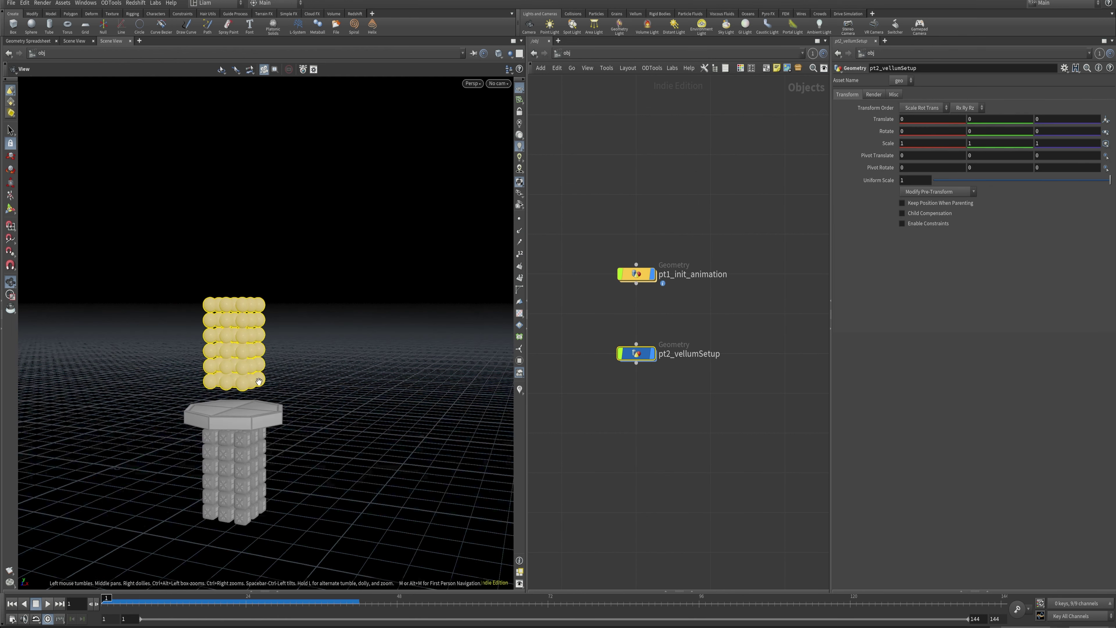
scroll(259, 380, "up", 2)
left_click_drag(132, 605, 105, 604)
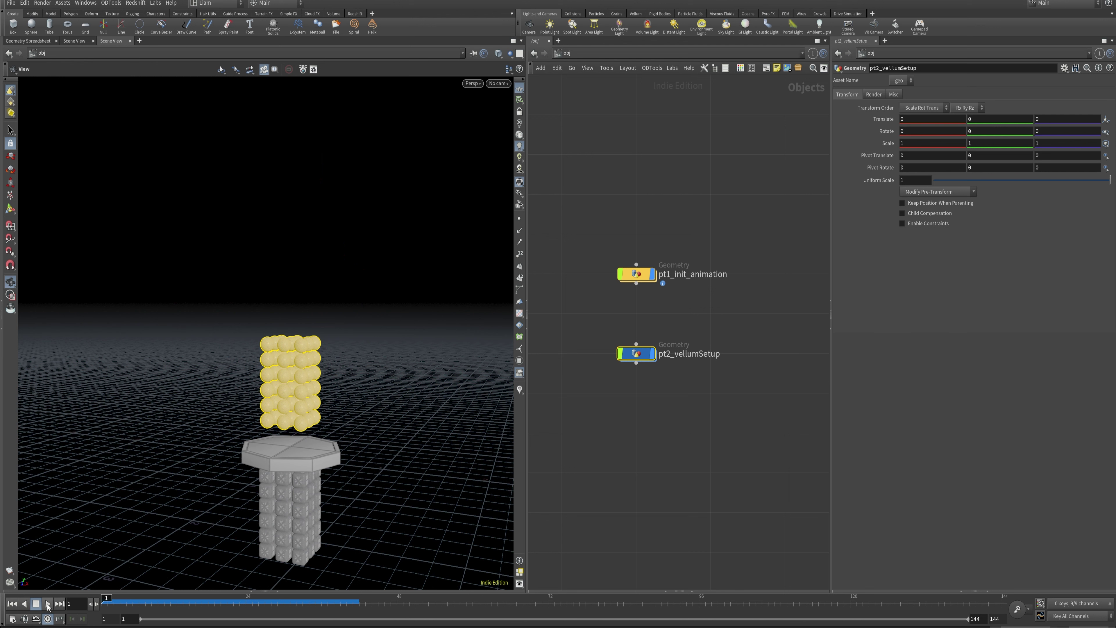
left_click(48, 605)
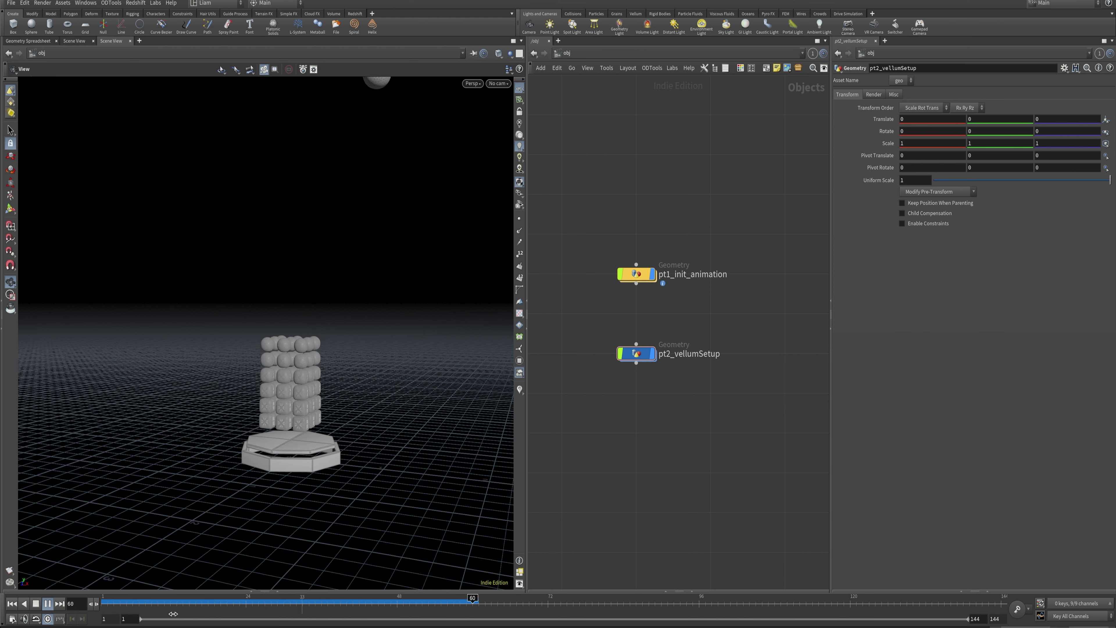
left_click(12, 603)
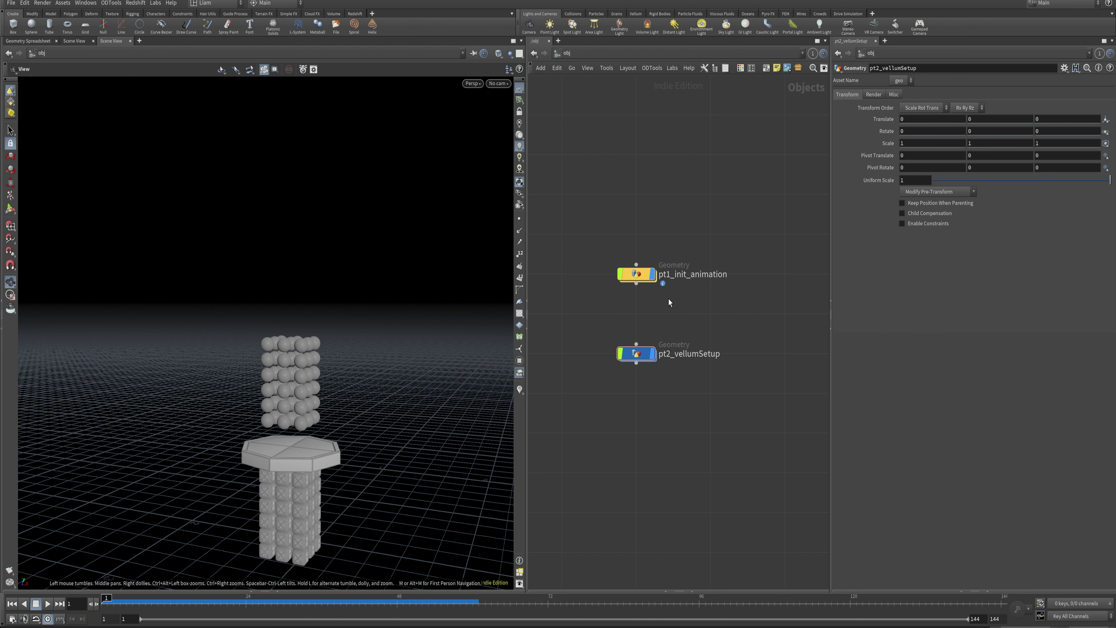
scroll(280, 481, "up", 3)
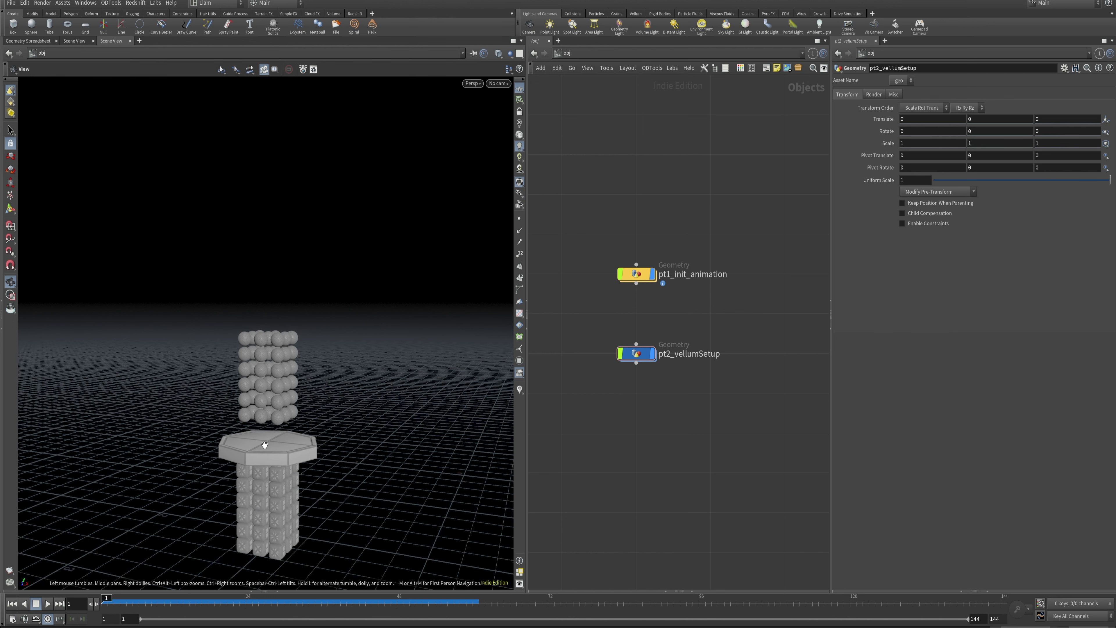
Step: Go into the pt2_vellumSetup network and add a File Cache node connected to the output of vellumsolver1
double_click(637, 277)
middle_click_drag(653, 526, 638, 509)
left_click(608, 53)
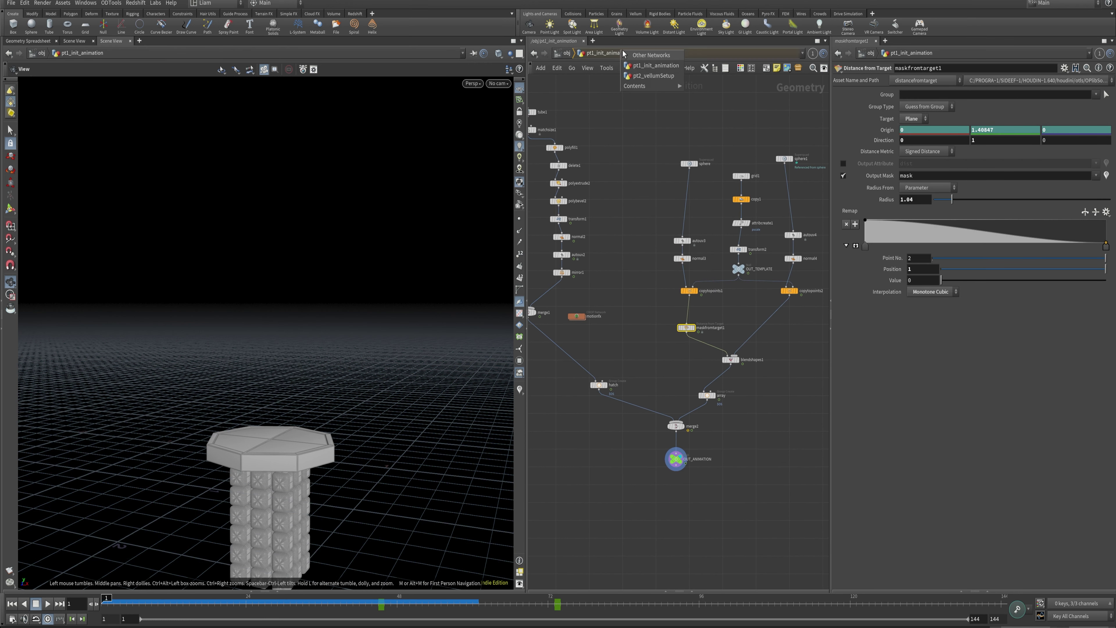
left_click(650, 76)
key("Tab")
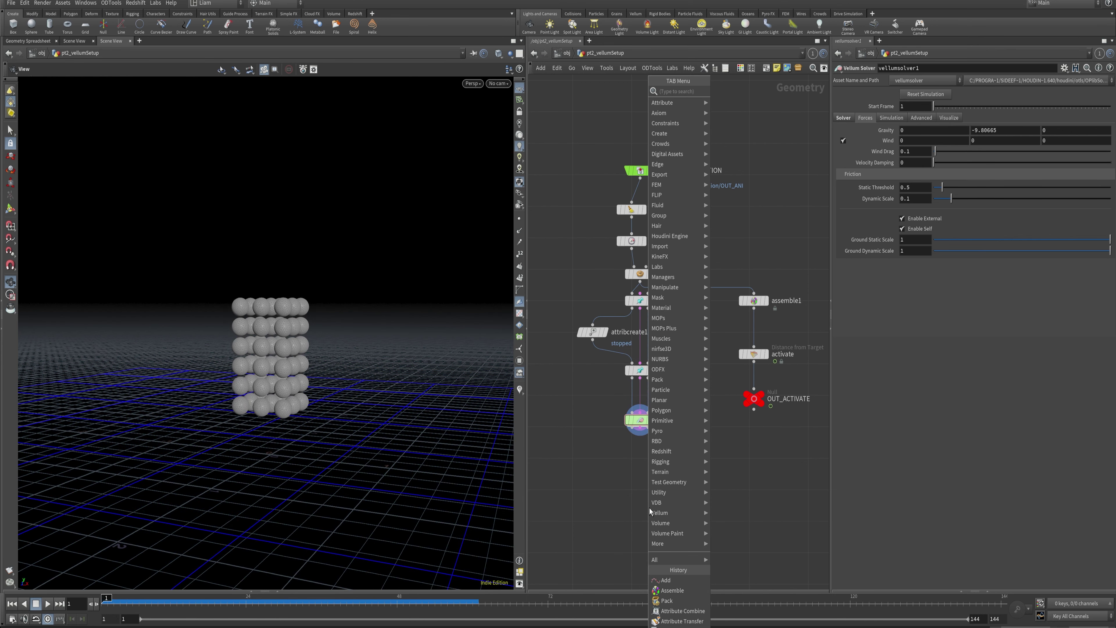
type("vellum post")
key("Return")
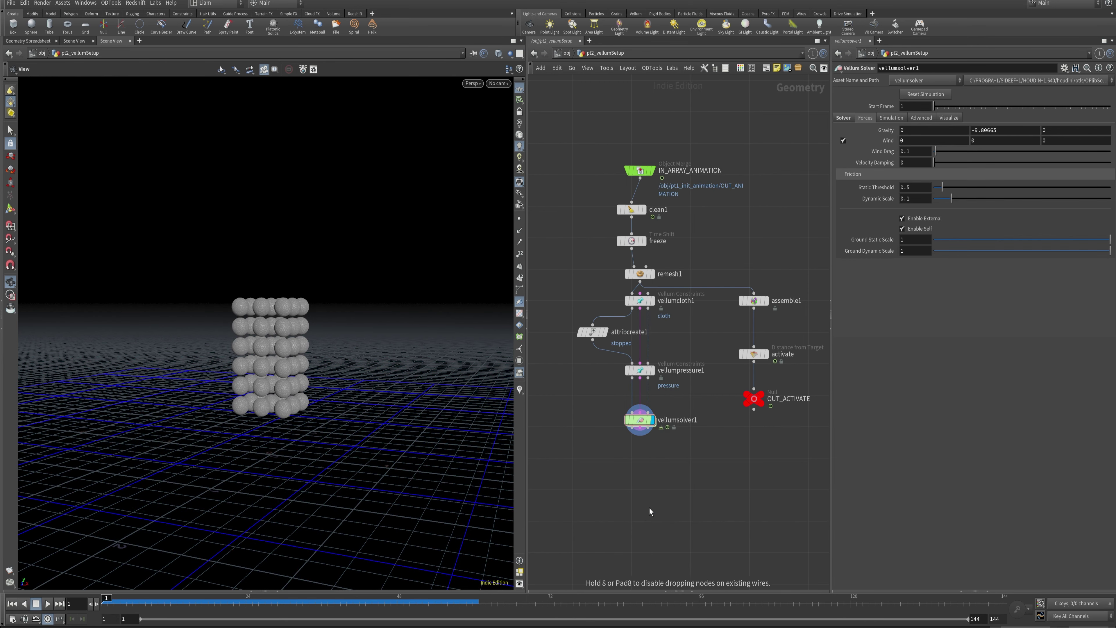
left_click(649, 508)
left_click_drag(647, 509, 641, 450)
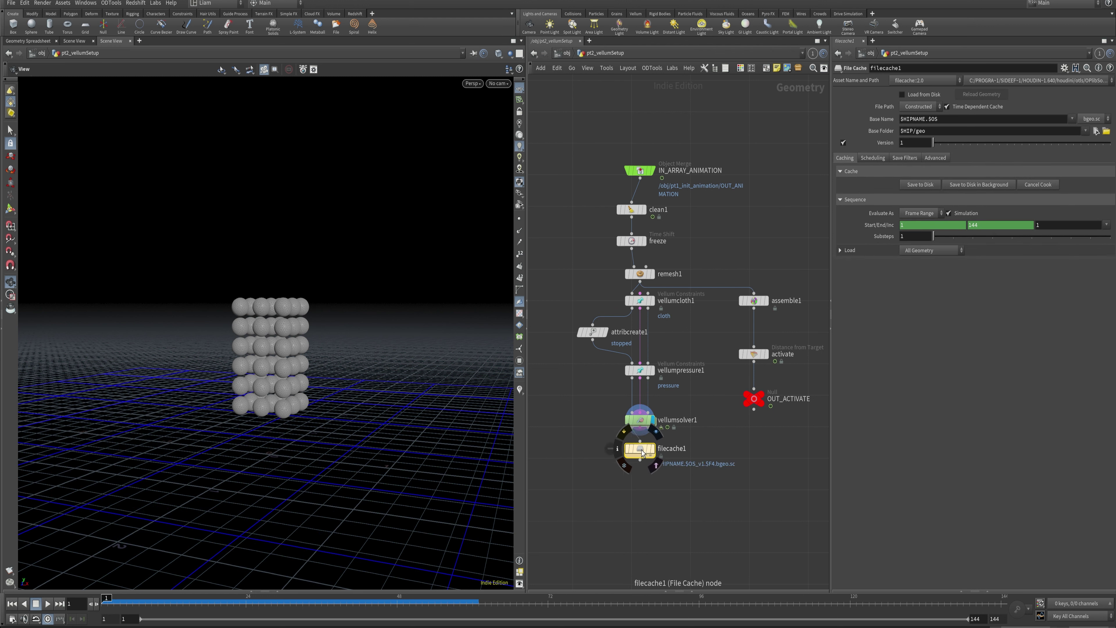
Step: Rename the new File Cache node to vellumBalloons
double_click(668, 471)
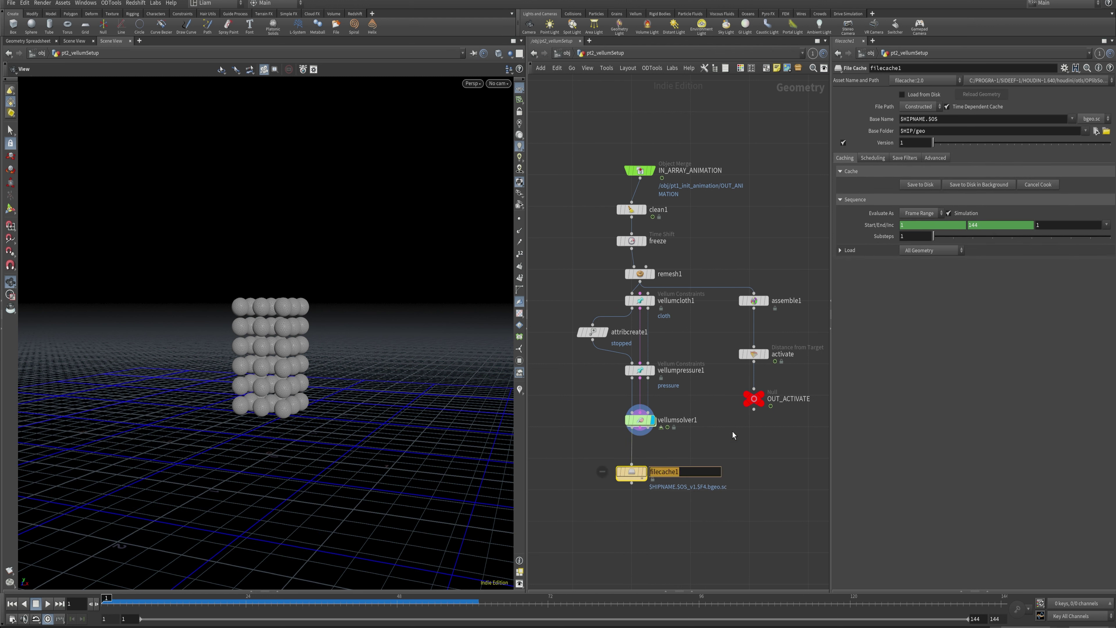
type("vellumBalloons")
key("Return")
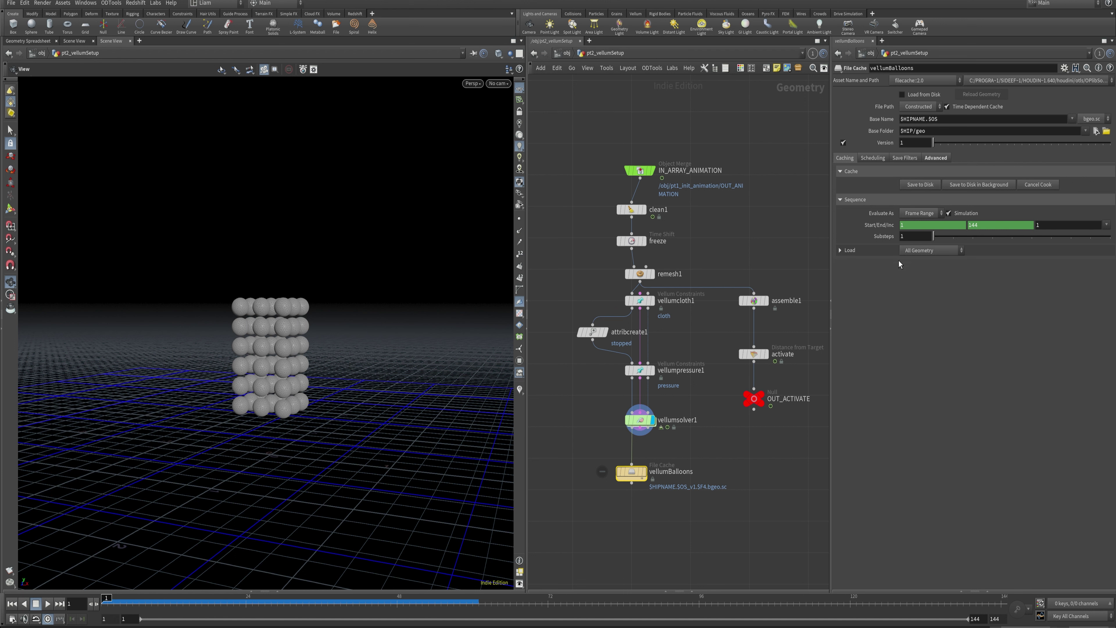
Step: Set the vellumBalloons cache's substeps to 3 and check the substep settings of vellumsolver1
left_click(972, 237)
left_click(640, 420)
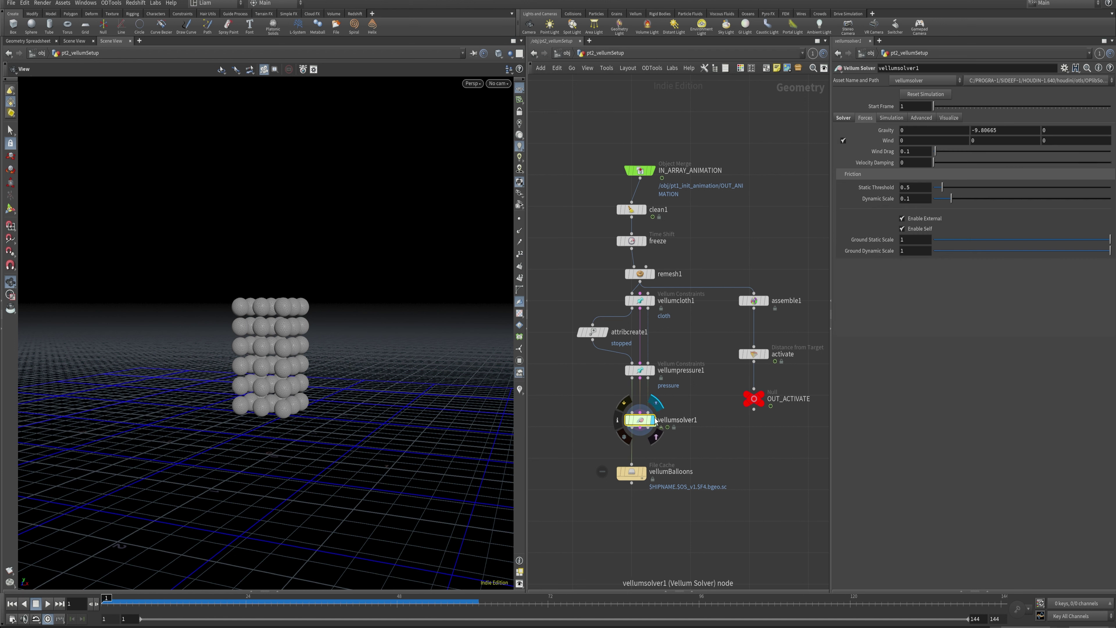
left_click(843, 118)
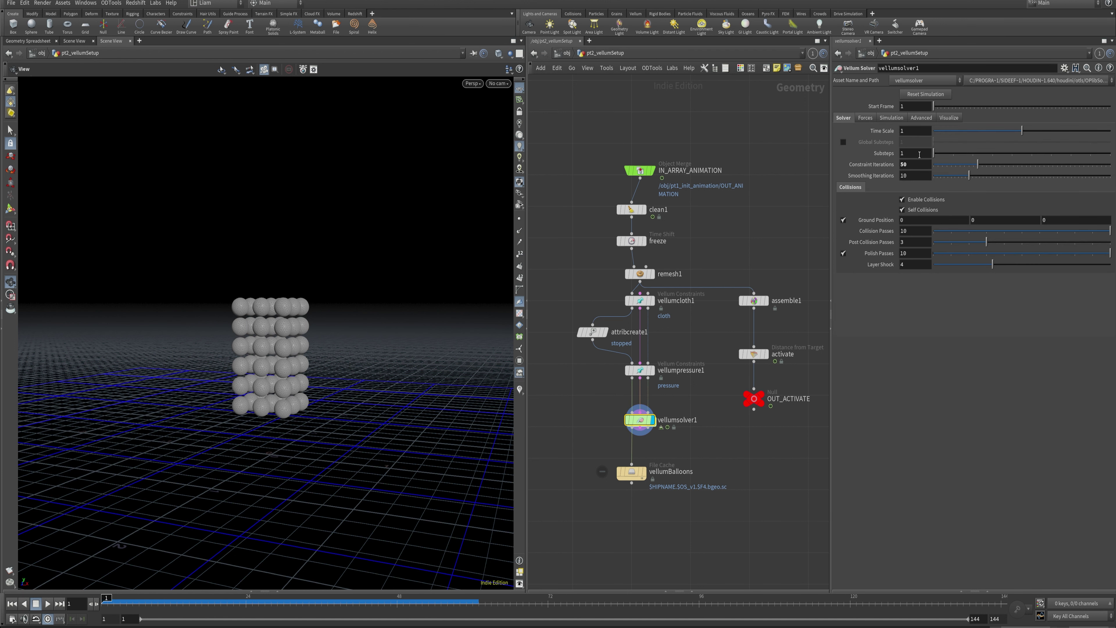
Step: Line up vellumBalloons beneath the solver as the displayed node and save its simulation cache to disk
left_click_drag(633, 472, 641, 469)
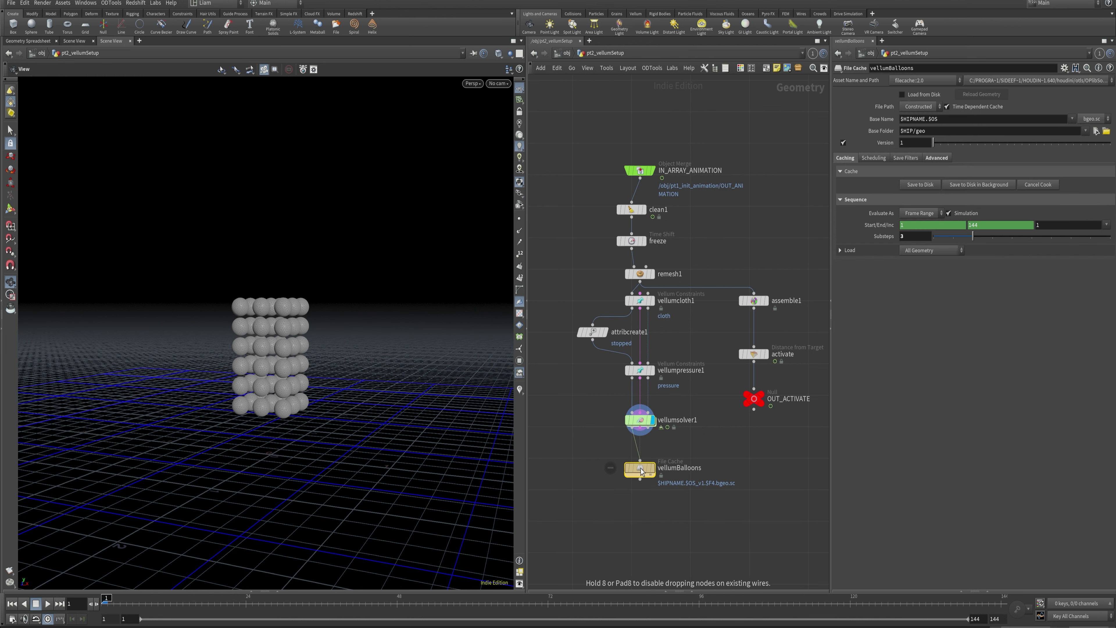
key("r")
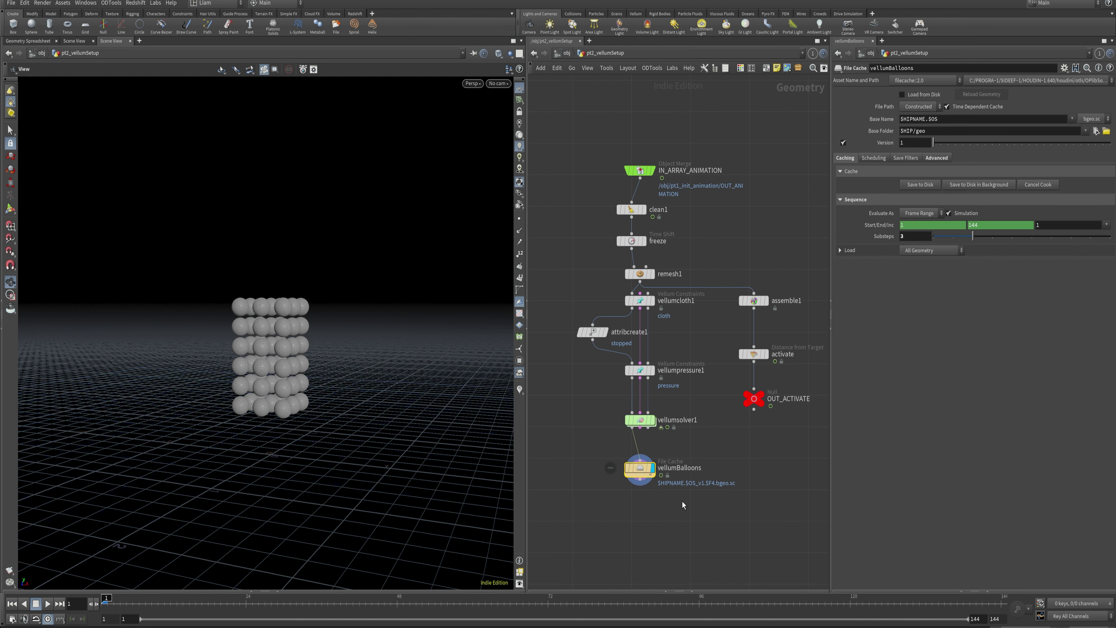
left_click(920, 184)
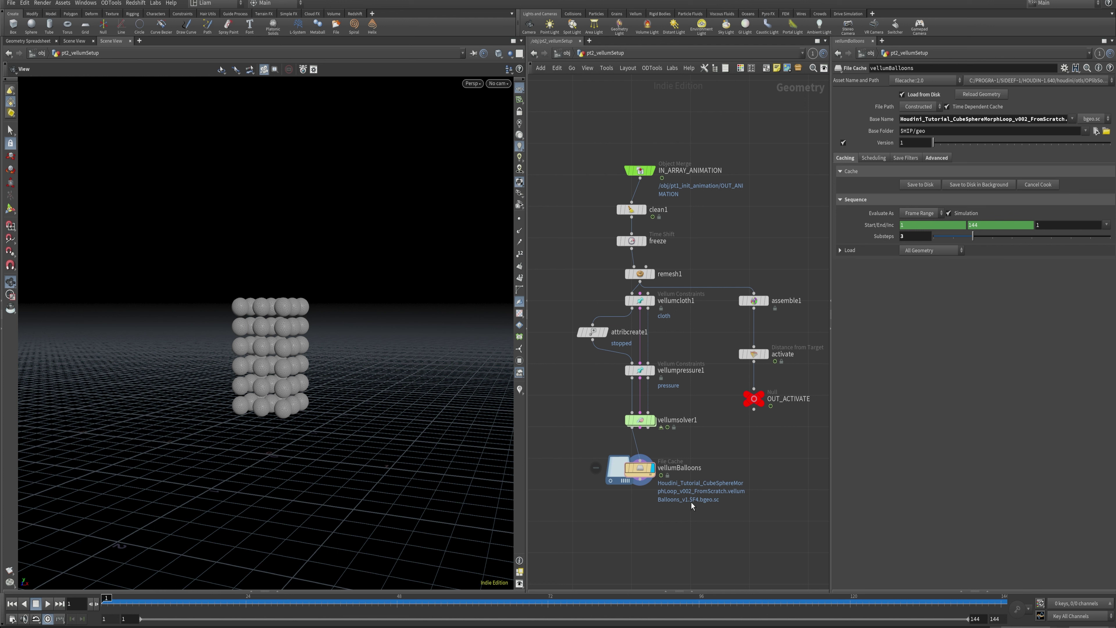
Step: Play back the cached balloon simulation and return to frame 1
left_click(48, 603)
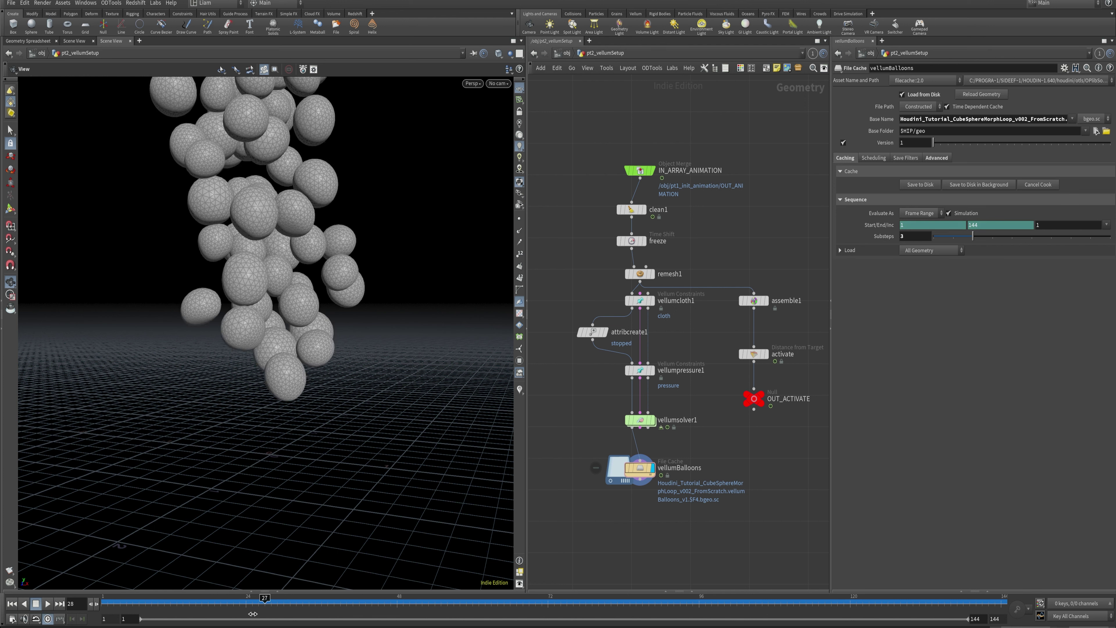
key("ctrl+Up")
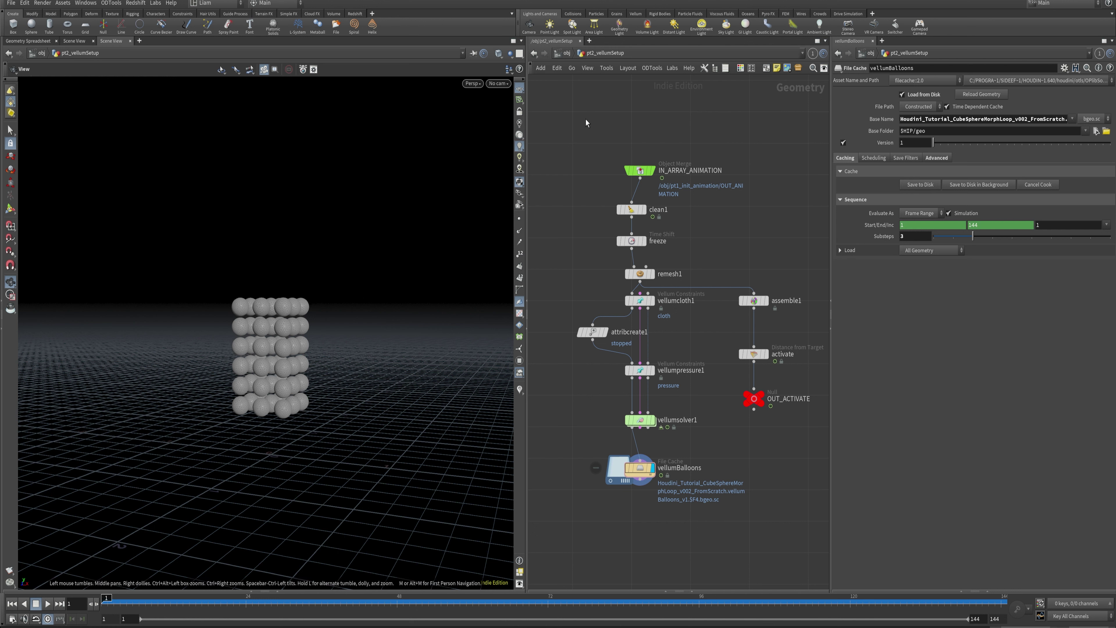
middle_click_drag(644, 534, 670, 529)
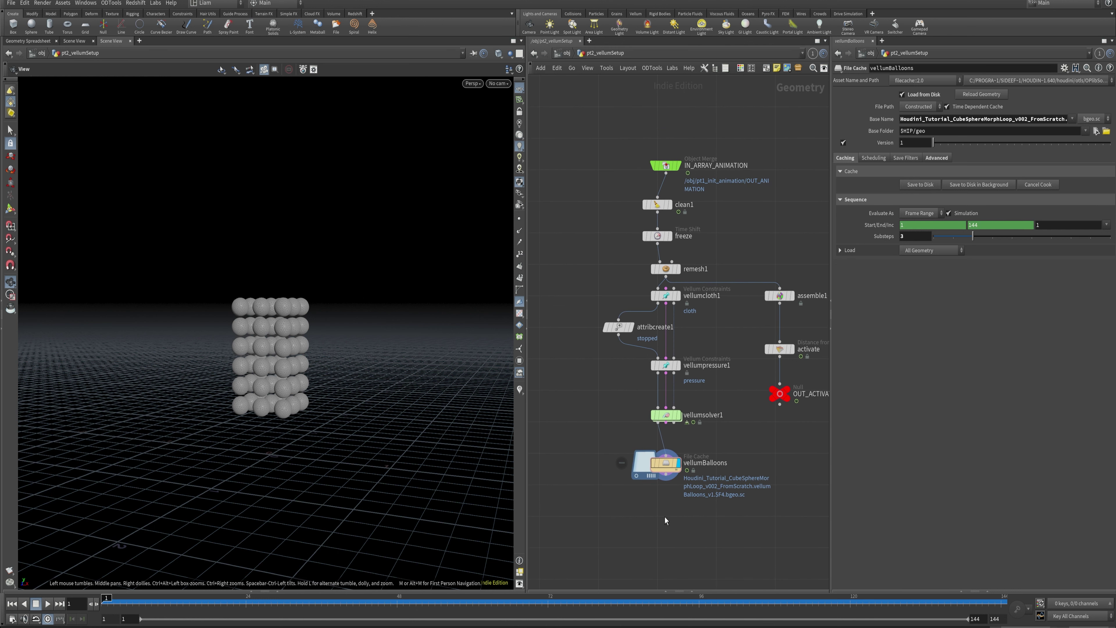
Step: At the object level, move pt2_vellumSetup closer beneath pt1_init_animation and enter the pt1_init_animation network
left_click(567, 53)
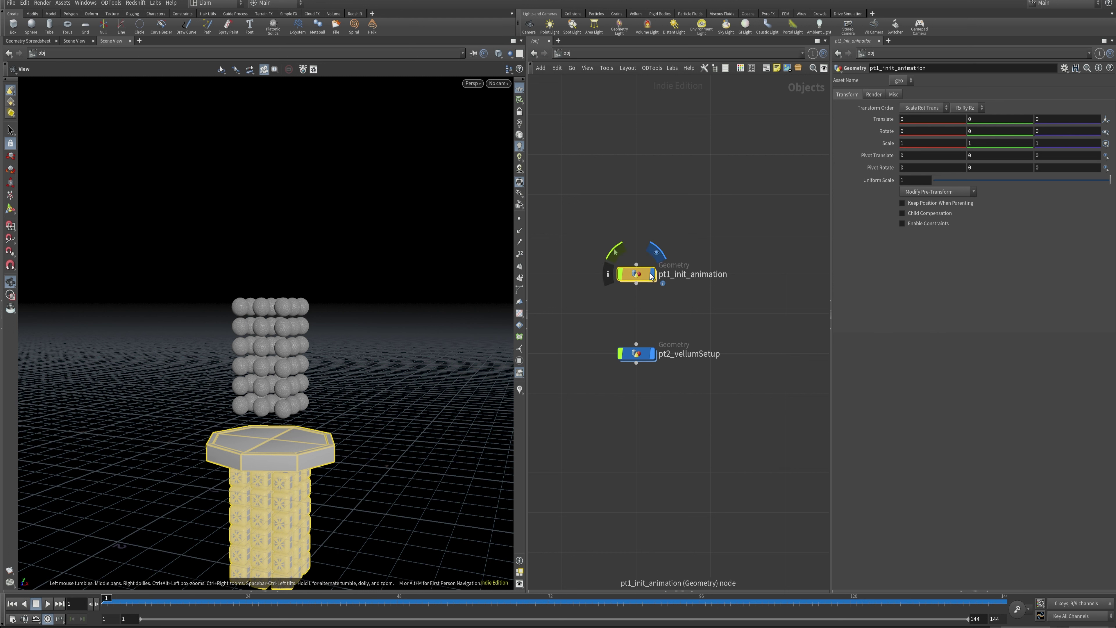
left_click_drag(632, 356, 633, 330)
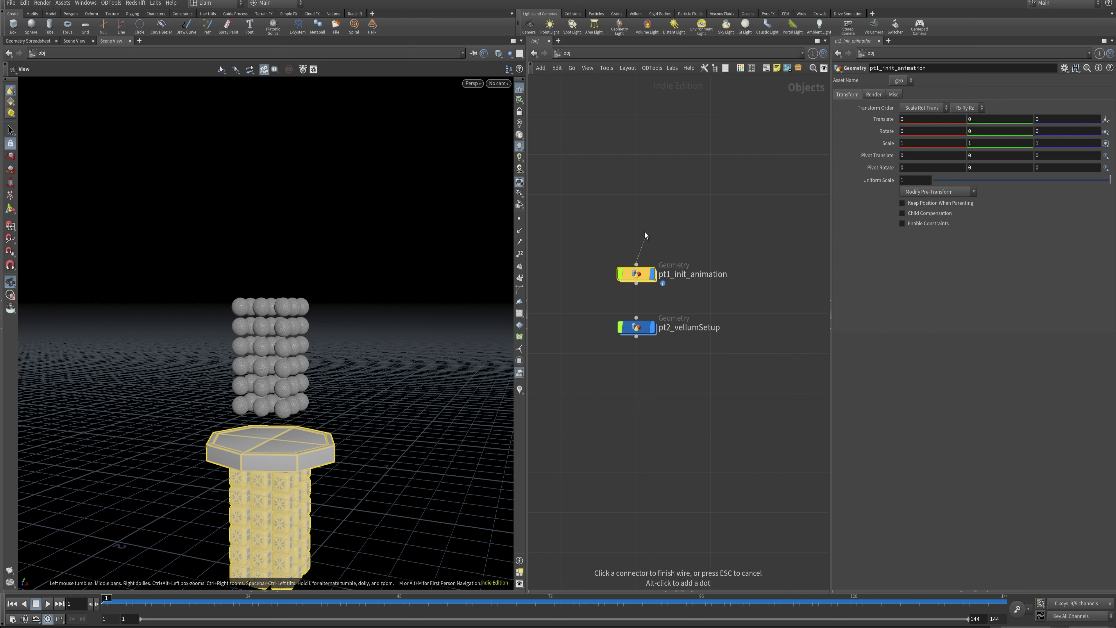
double_click(638, 276)
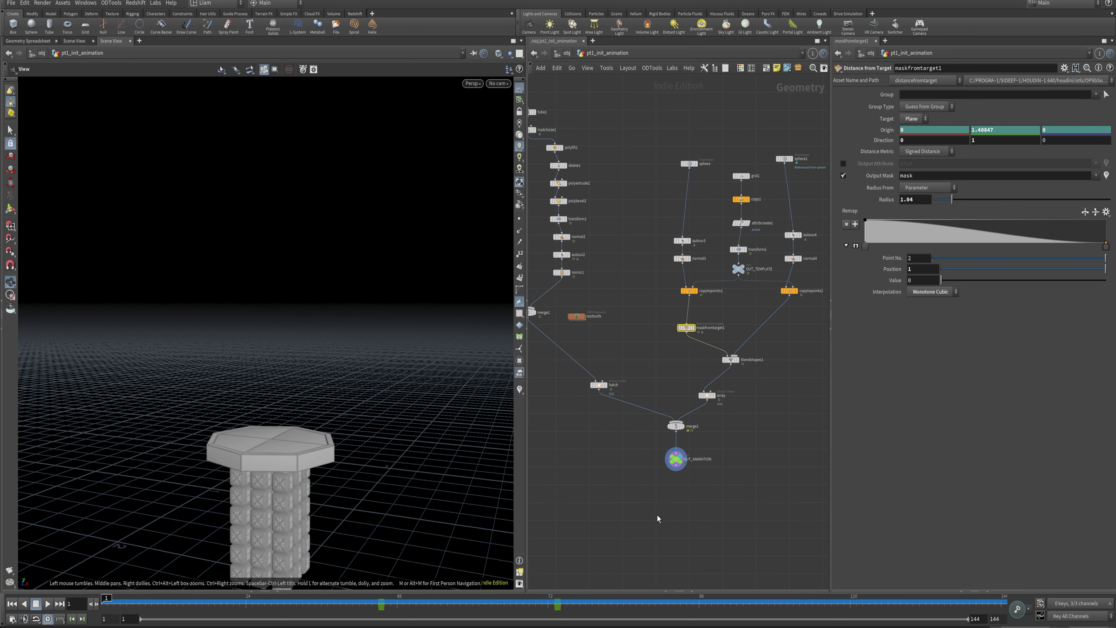
Step: Add a Switch node below OUT_ANIMATION and feed OUT_ANIMATION into its first input
key("Tab")
type("switch")
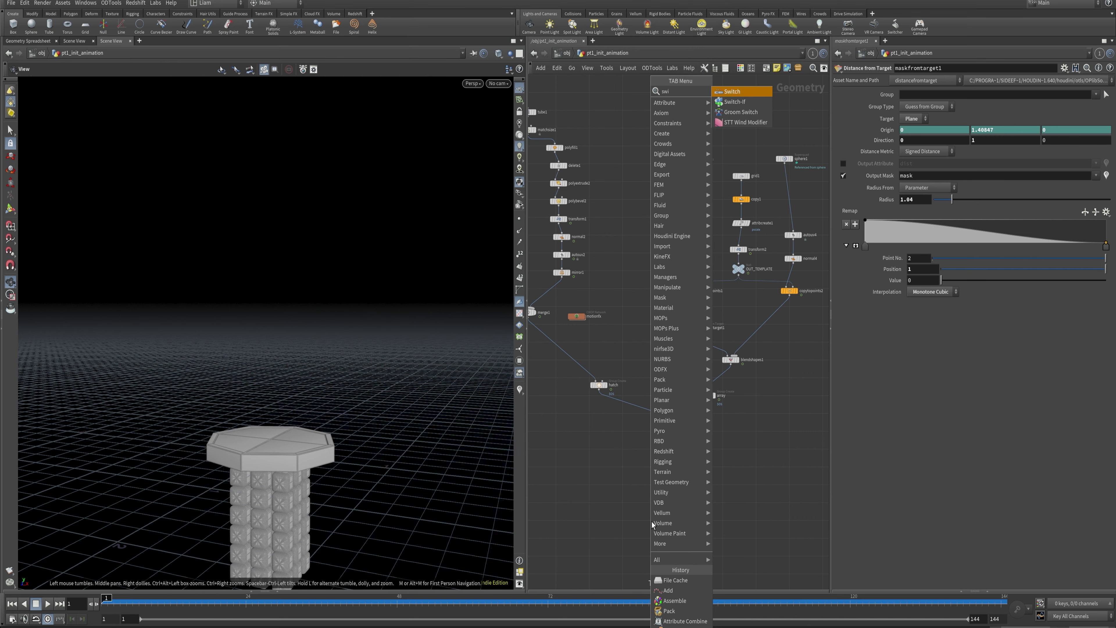
key("Return")
left_click(651, 522)
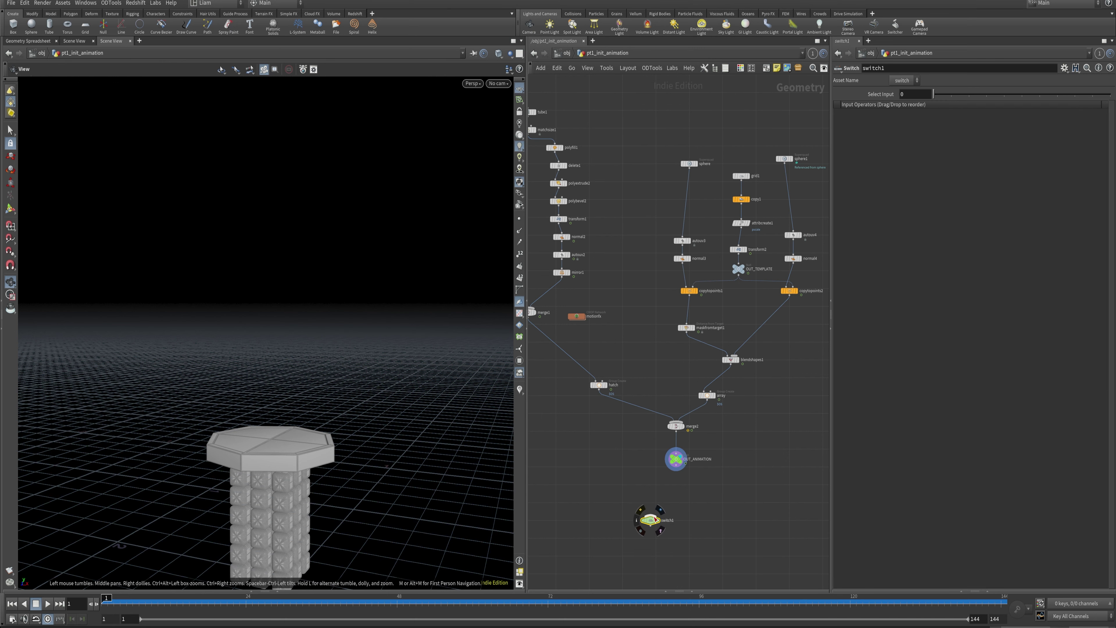
left_click_drag(651, 522, 677, 500)
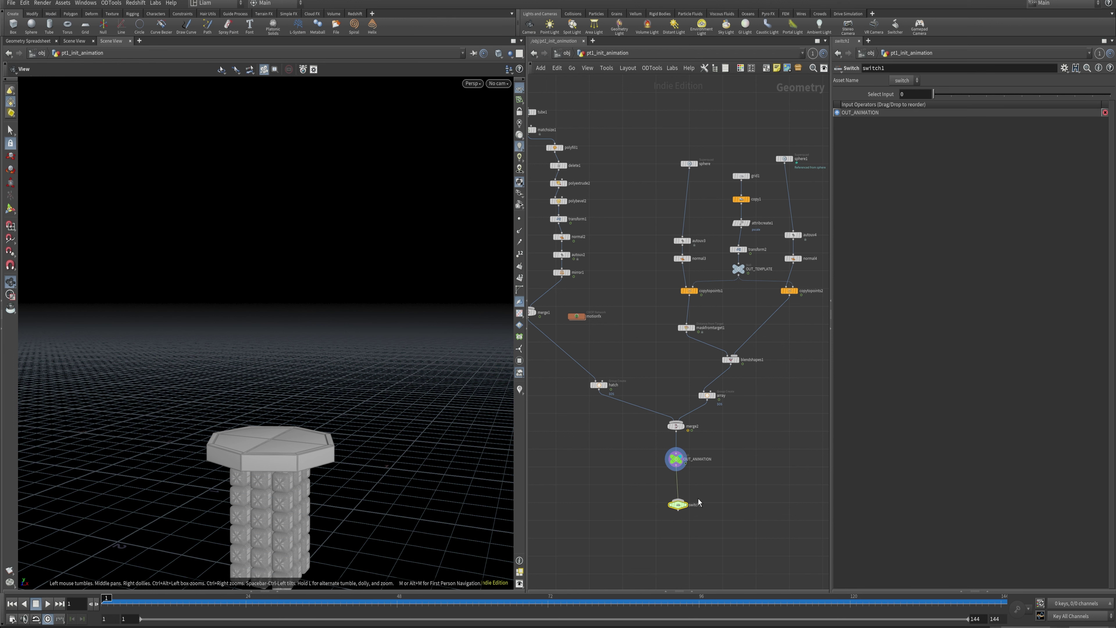
Step: Add a Null node beside the Switch node below OUT_ANIMATION
key("Tab")
type("null")
key("Return")
left_click(710, 495)
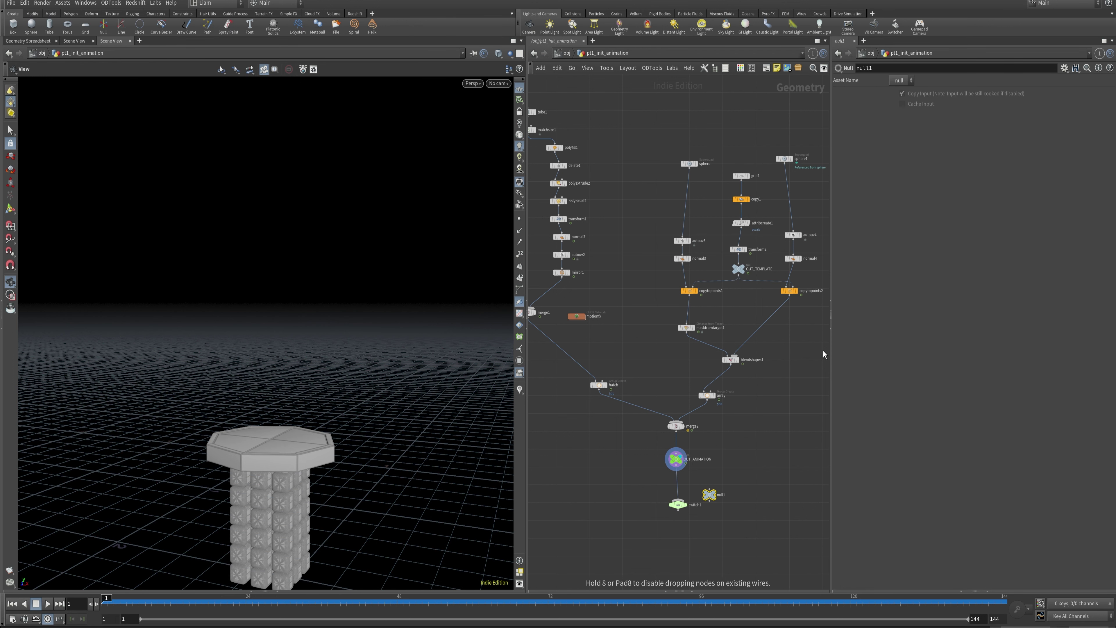
Step: Rename the new Null as BLANK and connect it to the Switch's second input
double_click(720, 479)
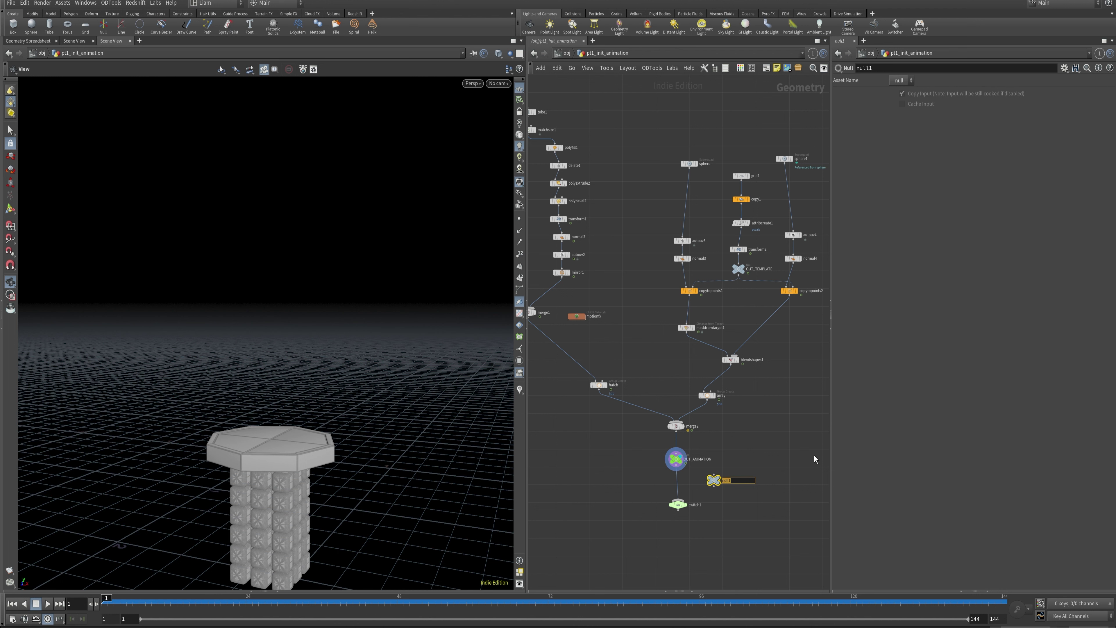
type("BLANK")
key("Return")
left_click_drag(714, 486, 678, 498)
Step: Display the Switch and test it by setting Select Input to 1 and back to 0
left_click(685, 504)
left_click(680, 506)
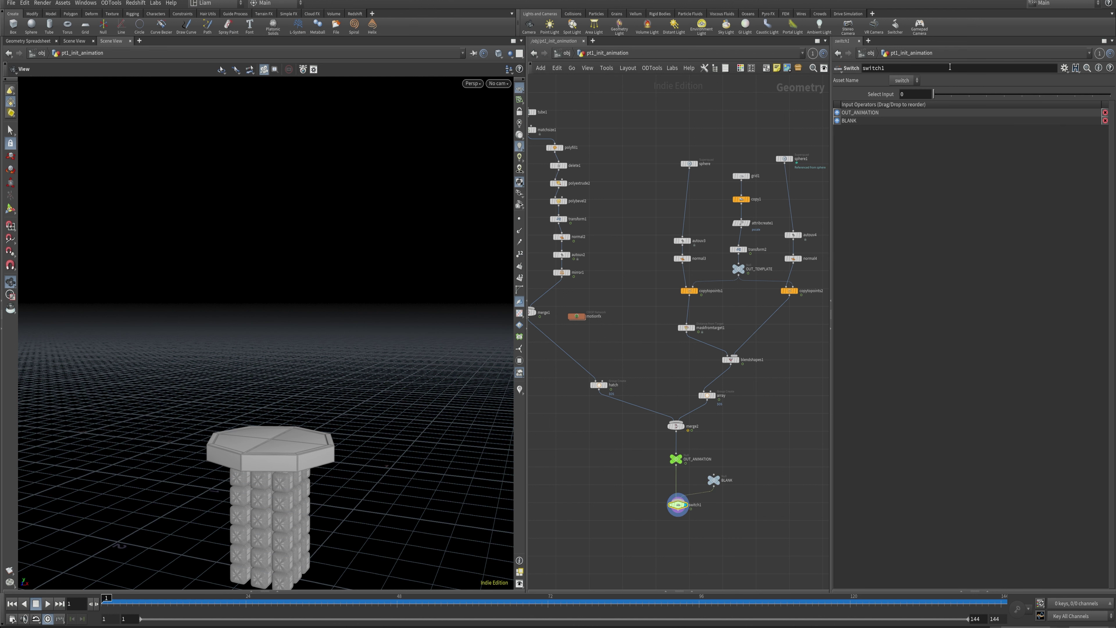
left_click(951, 94)
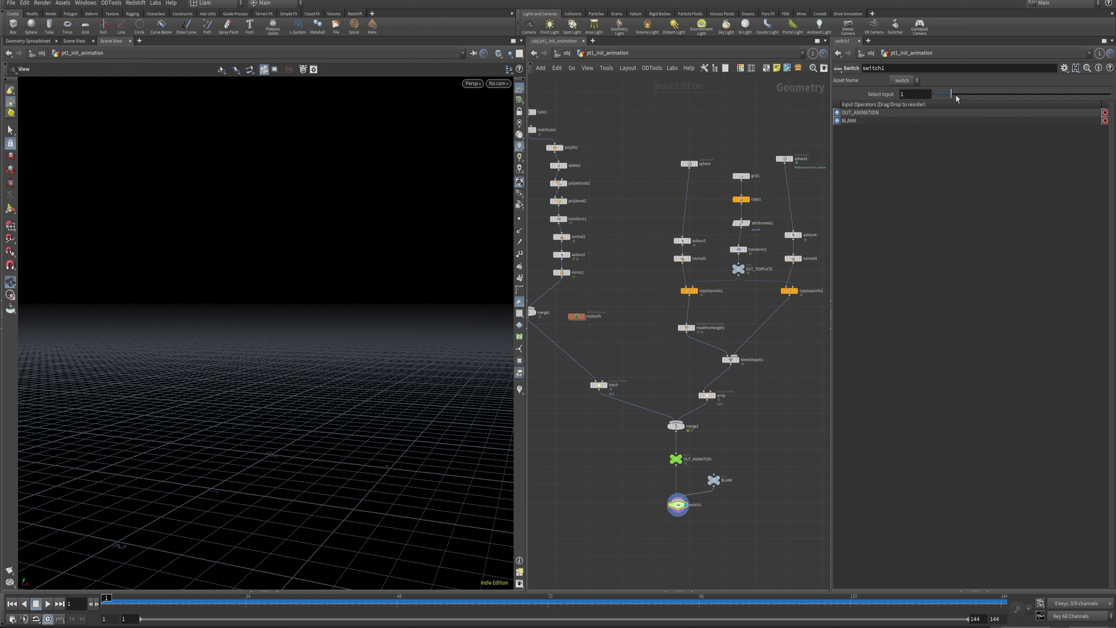
left_click_drag(957, 100, 932, 96)
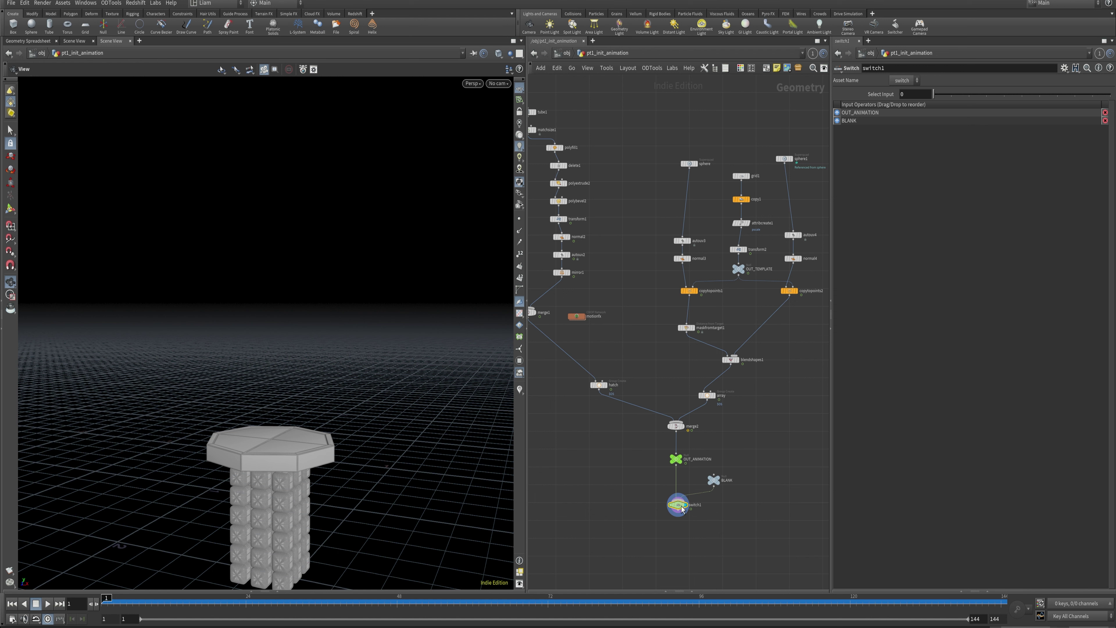
Step: Move the Switch onto the wire between array and the merge, and reconnect BLANK as its second input
mouse_move(678, 510)
left_click_drag(680, 508, 702, 419)
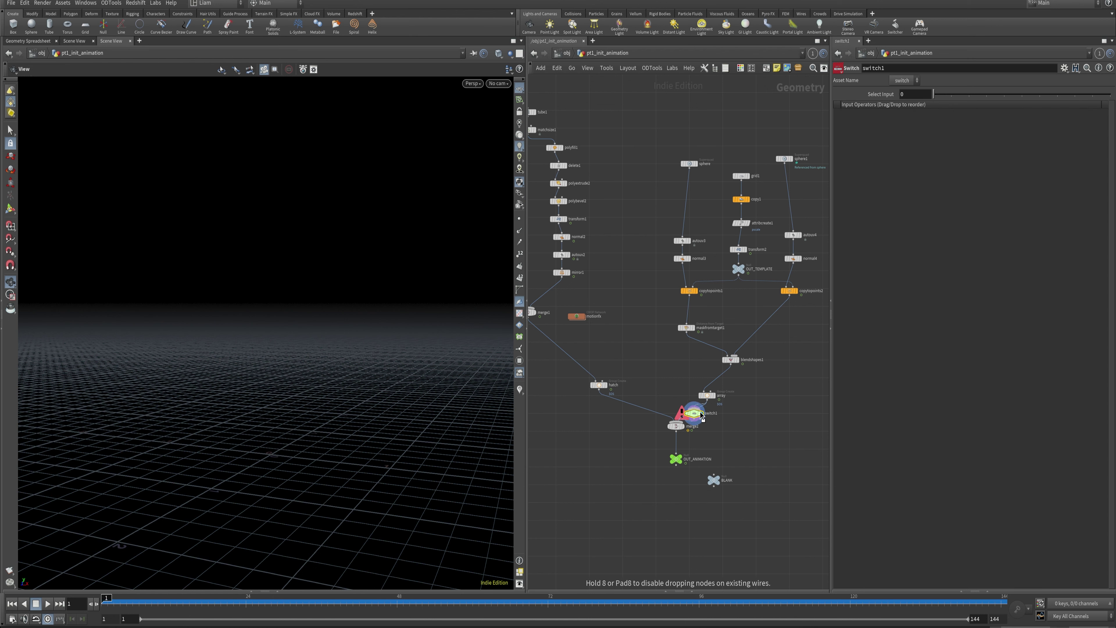
left_click_drag(712, 481, 715, 415)
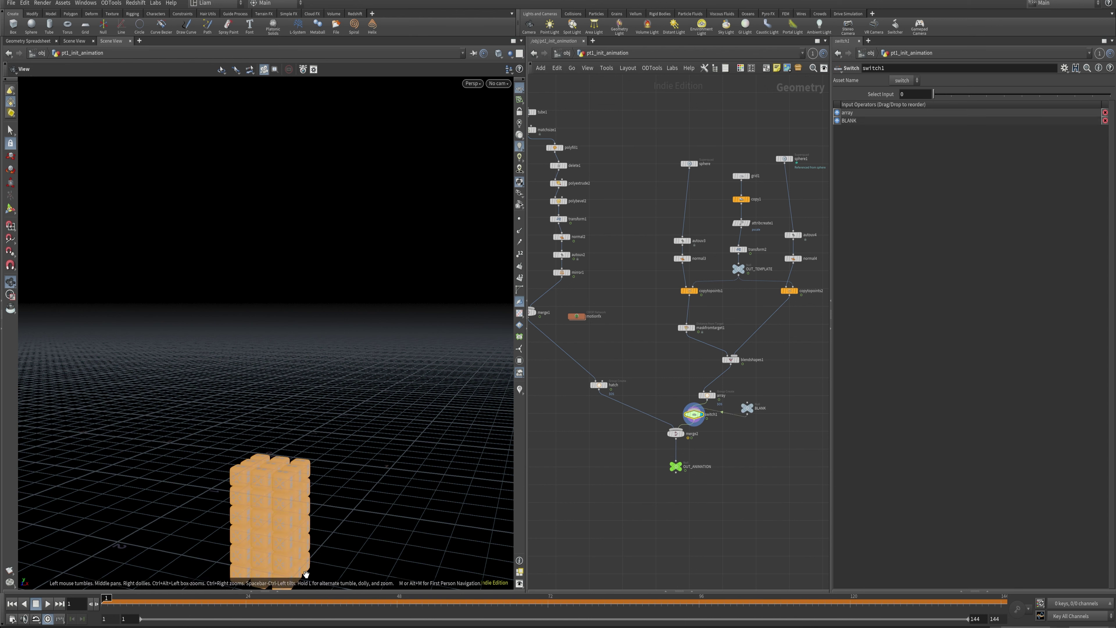
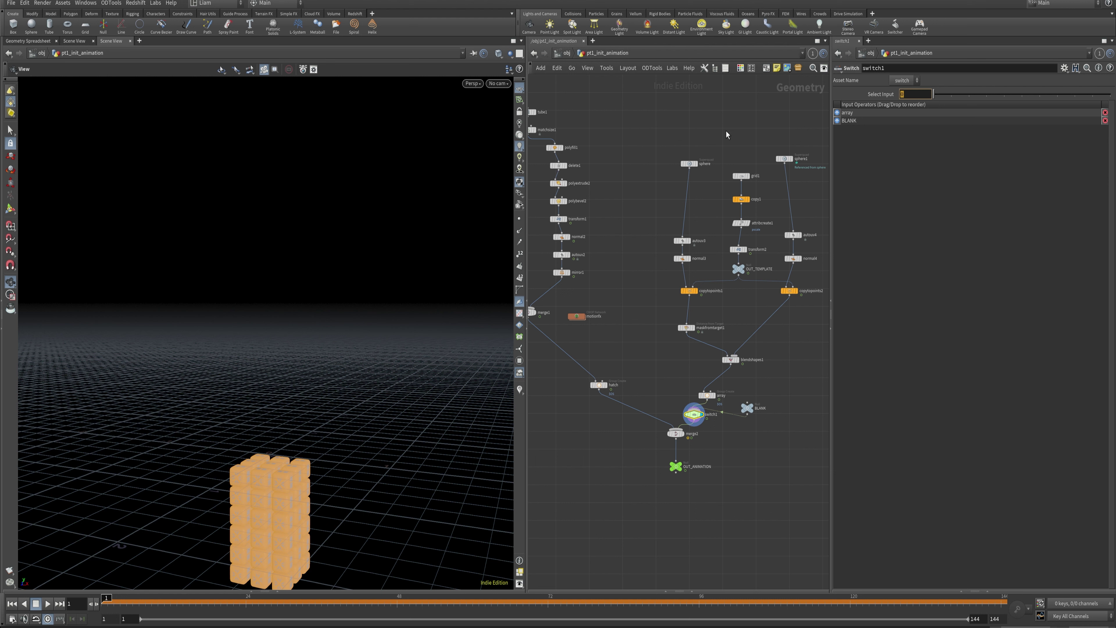
type("@fra")
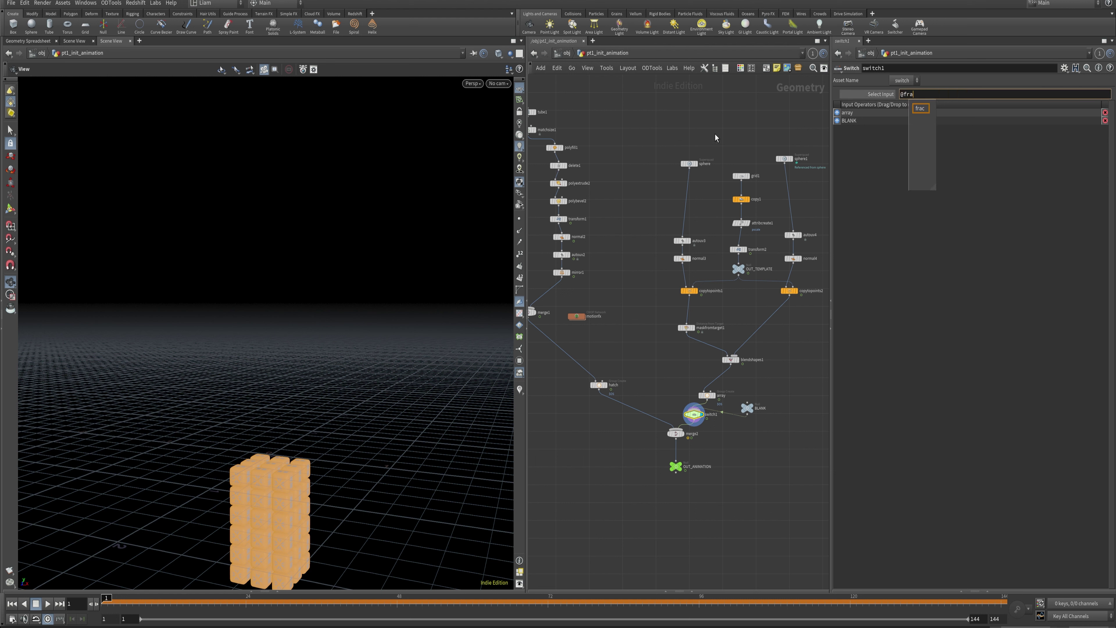
key("BackSpace")
key("BackSpace")
type("Frame>72==1")
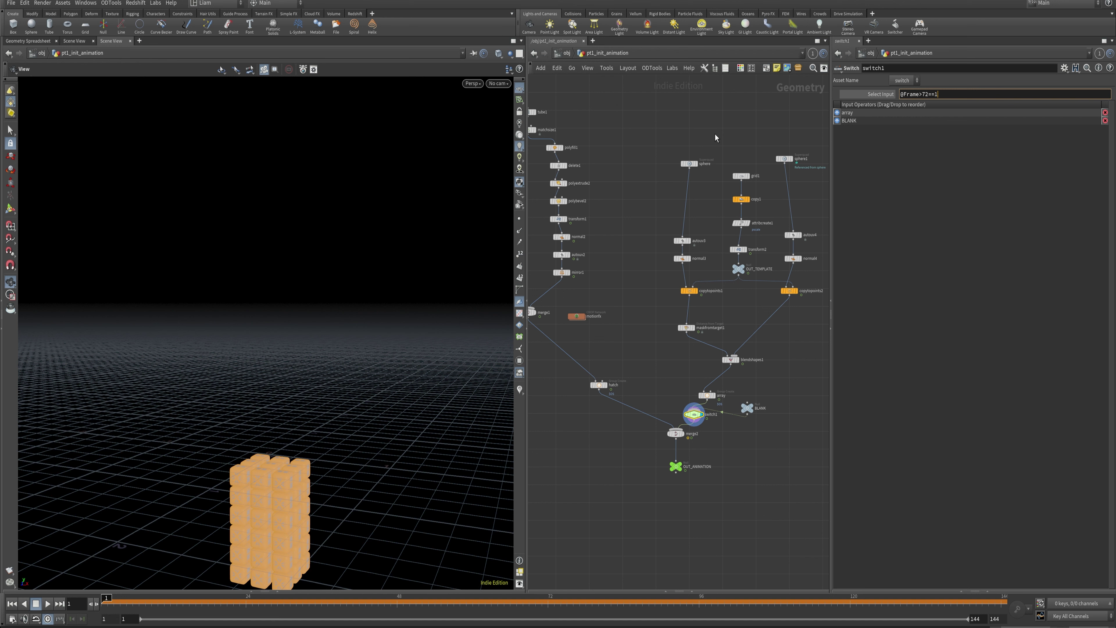
key("Return")
Step: Play back the animation with OUT_ANIMATION displayed, and stop at frame 72
left_click(47, 603)
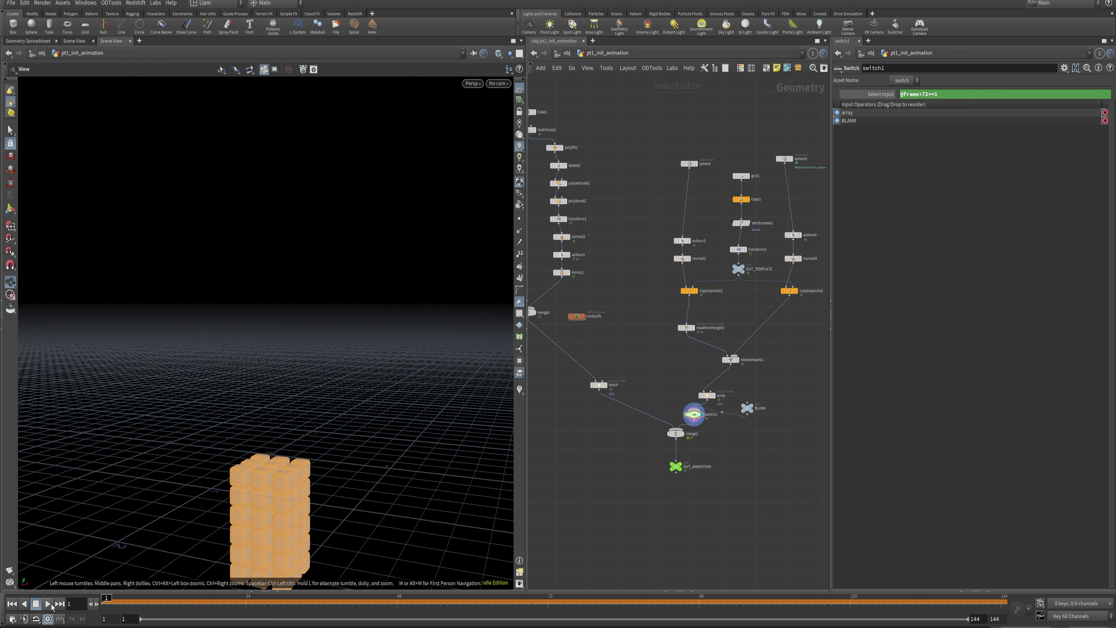
left_click(684, 472)
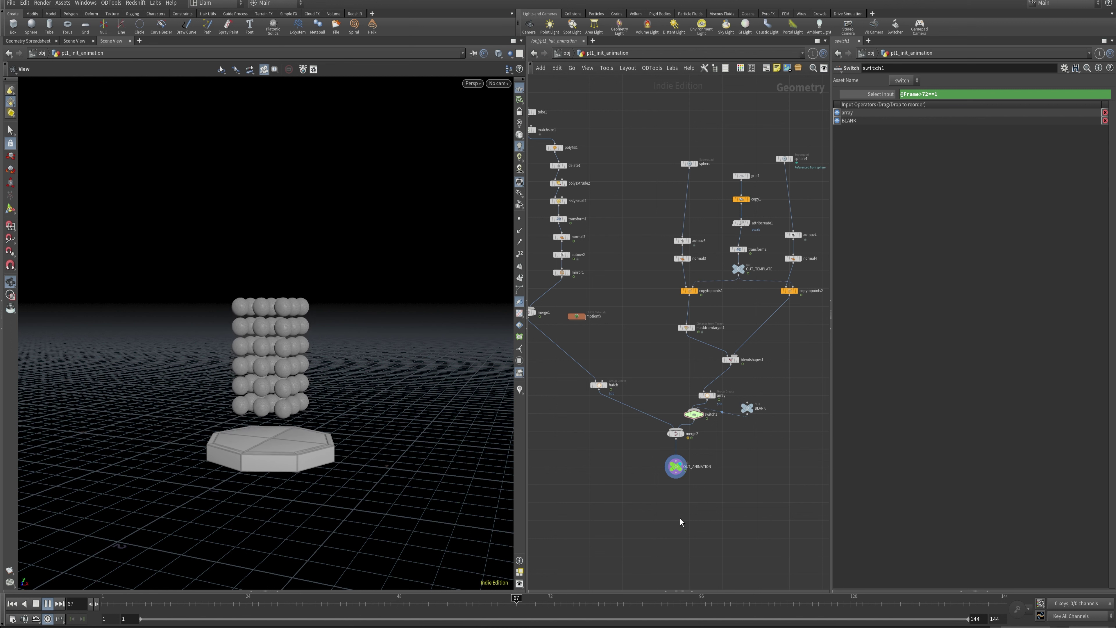
left_click(549, 608)
Step: Copy the Switch and the BLANK Null from pt1_init_animation into pt2_vellumSetup
left_click(566, 53)
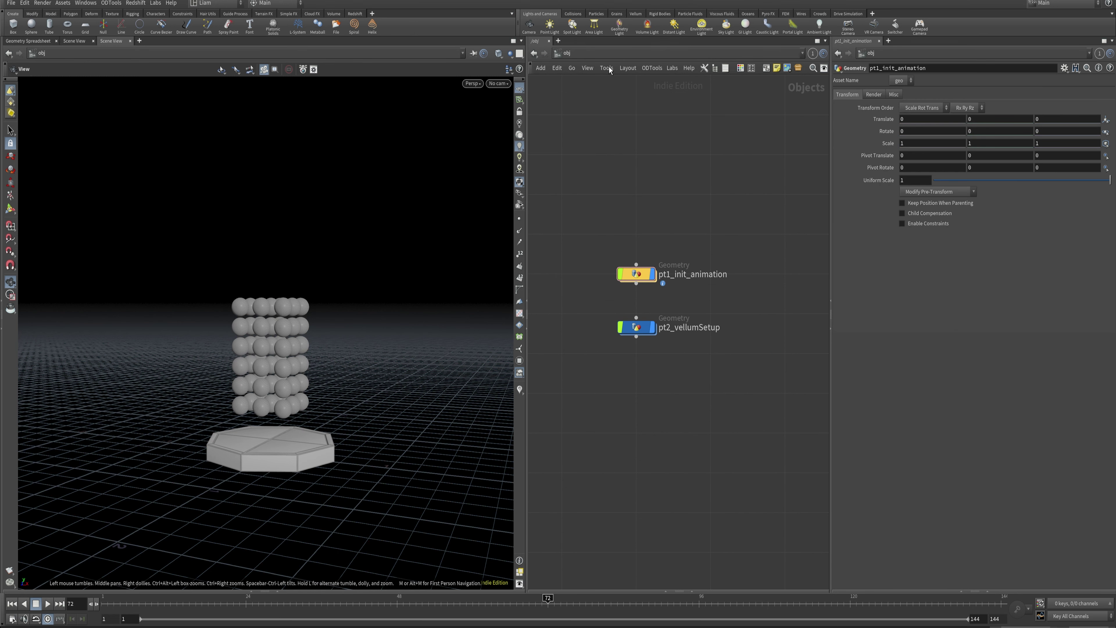
left_click(629, 53)
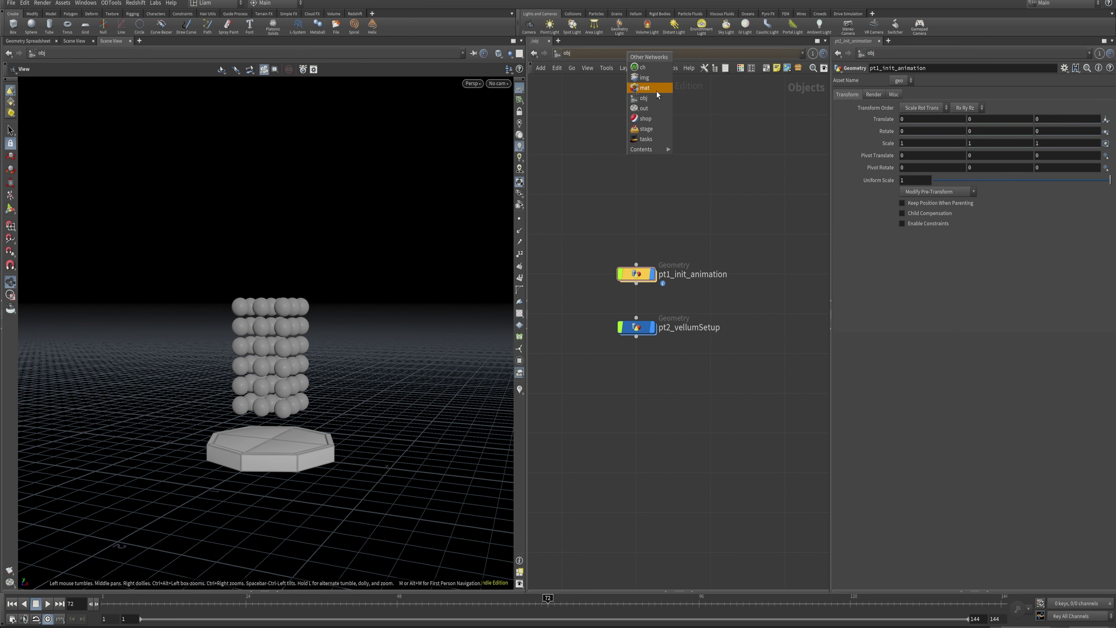
left_click(643, 98)
double_click(635, 274)
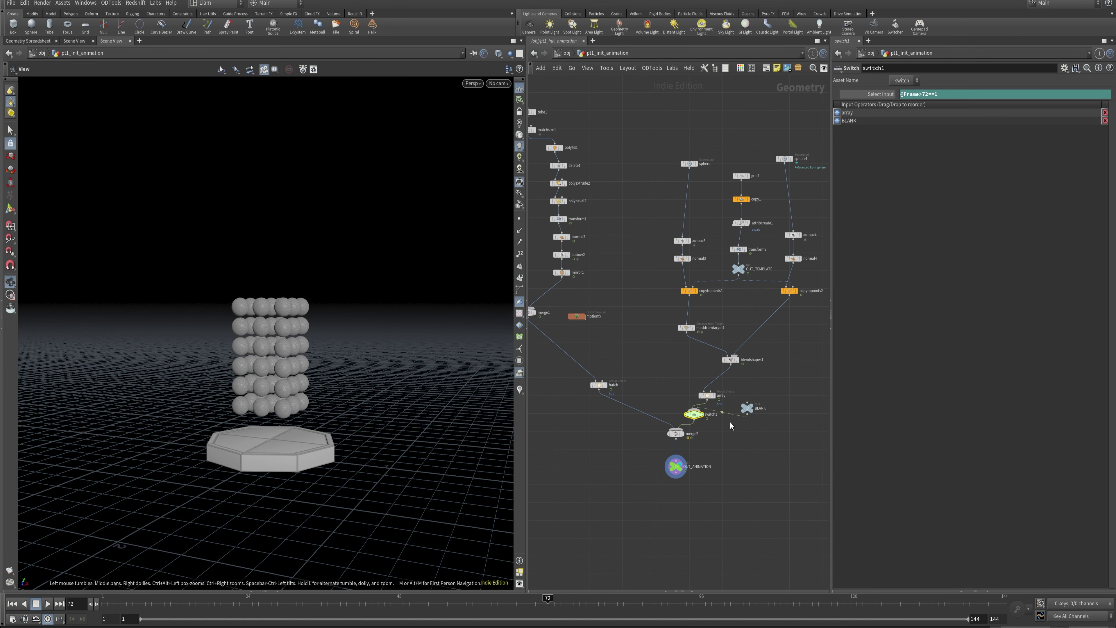
left_click_drag(790, 420, 685, 402)
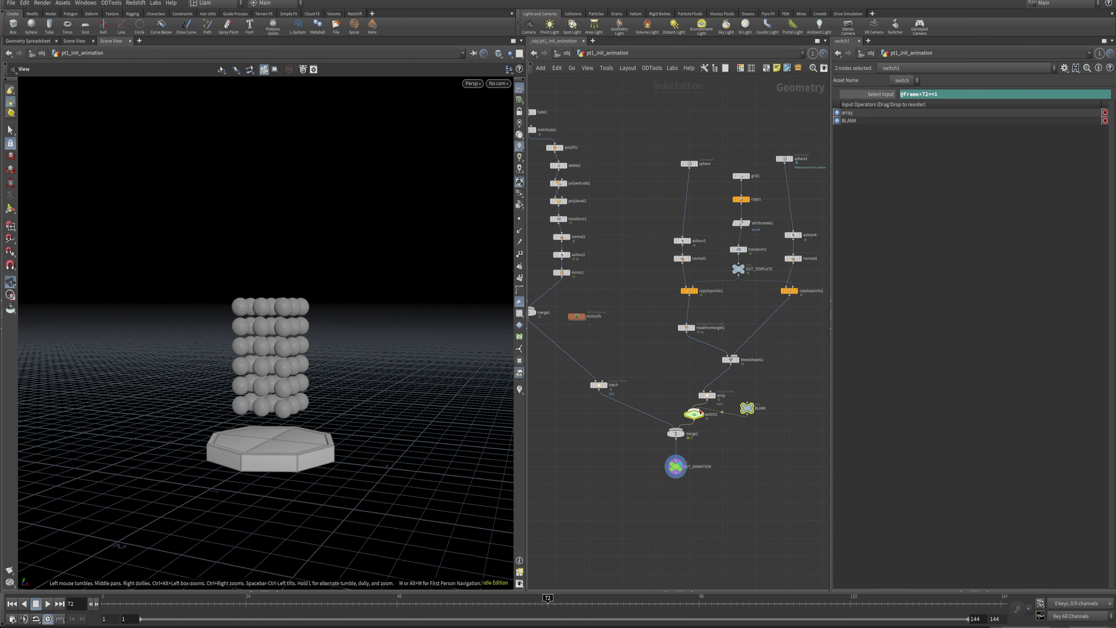
left_click(613, 53)
left_click(628, 82)
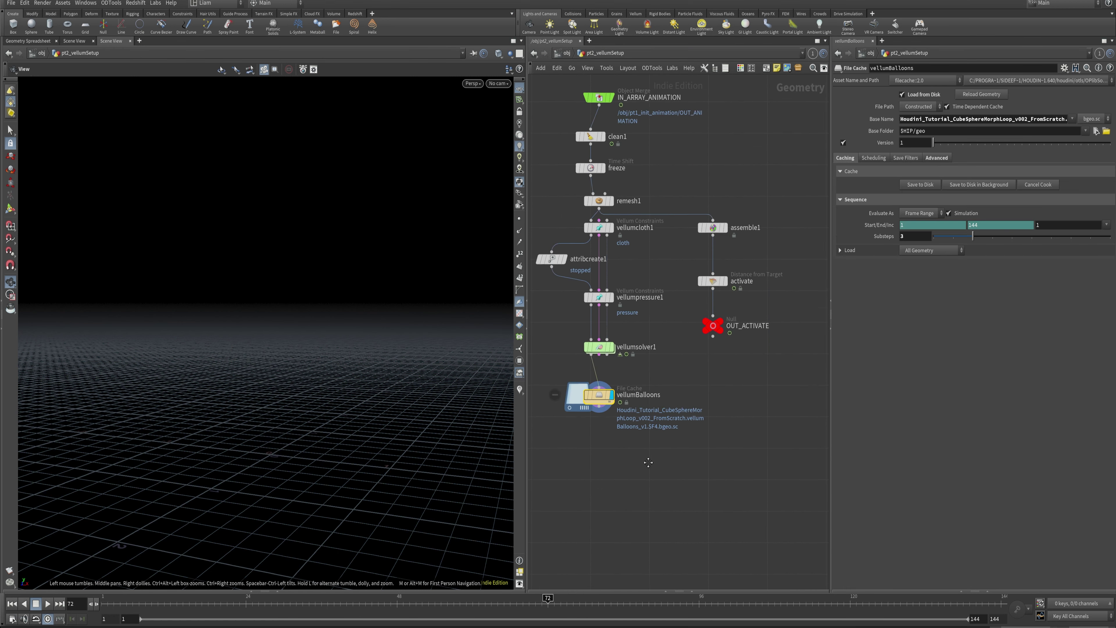
key("ctrl+v")
Step: Place BLANK beside the vellumBalloons output as the Switch's first input and connect vellumBalloons as its second input
middle_click_drag(687, 440, 776, 481)
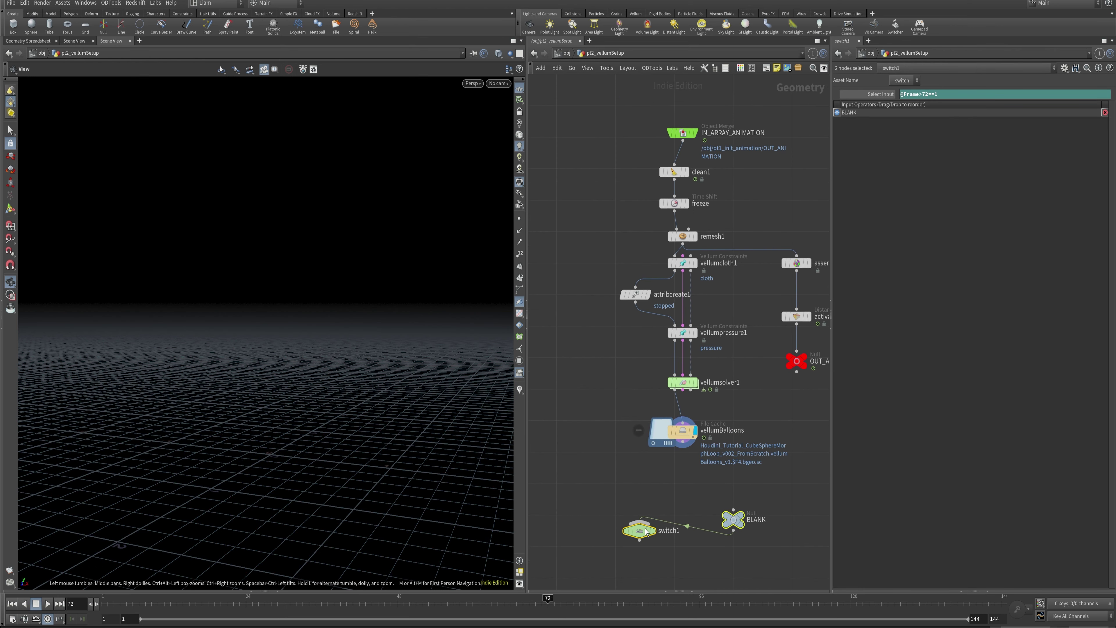
left_click_drag(728, 525, 602, 475)
left_click_drag(682, 447, 653, 510)
Step: Insert a Time Shift node between vellumBalloons and the Switch, aligned directly beneath vellumBalloons
key("Tab")
type("t")
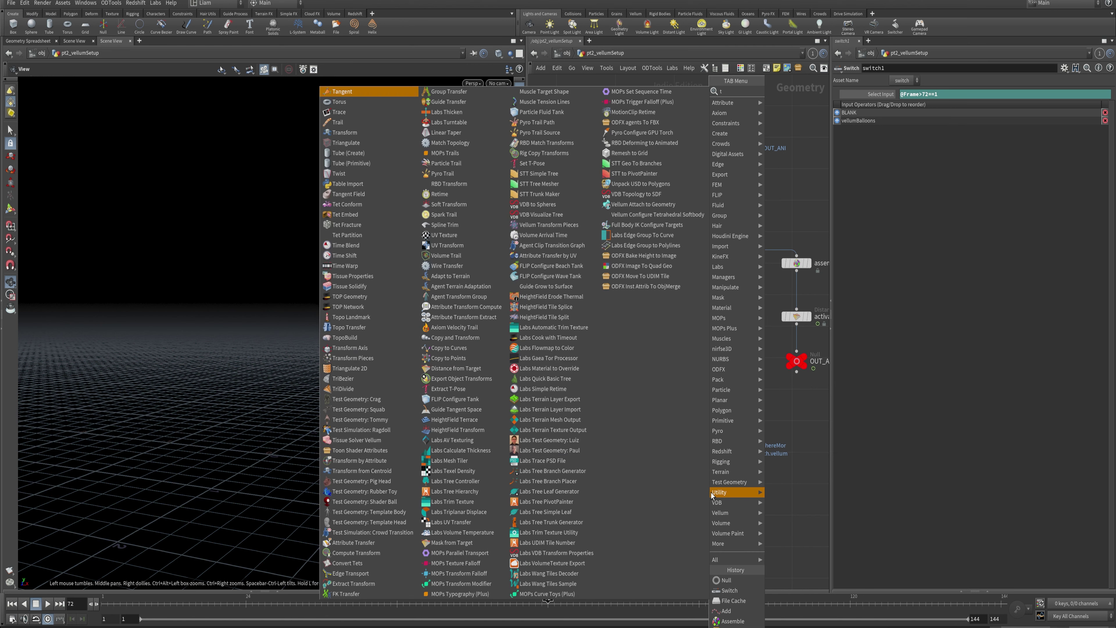
type("ime")
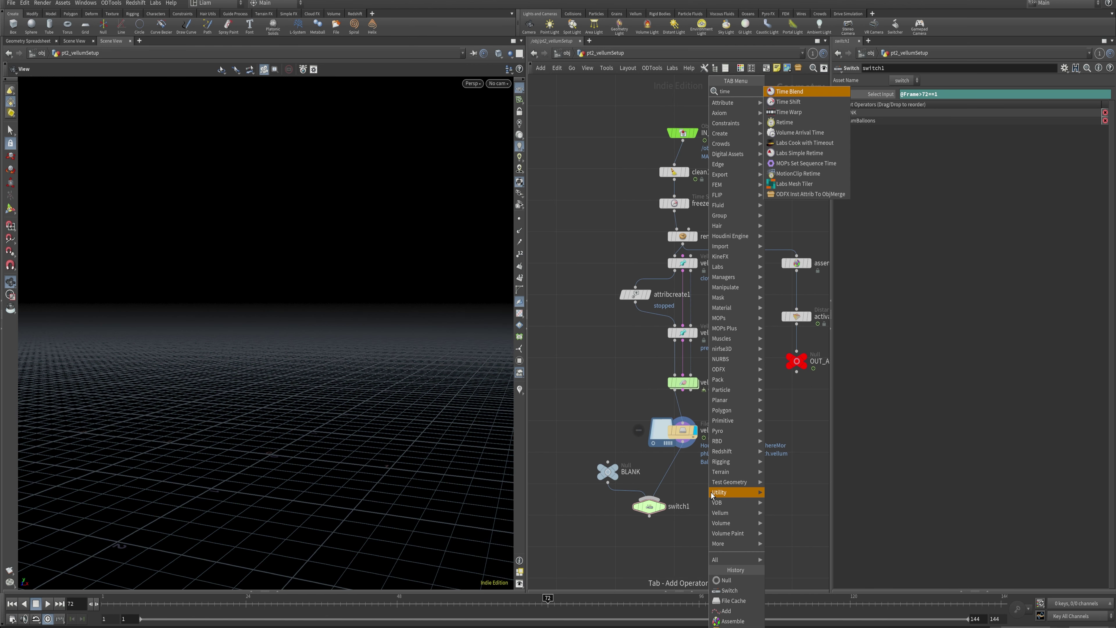
key("Return")
left_click(690, 483)
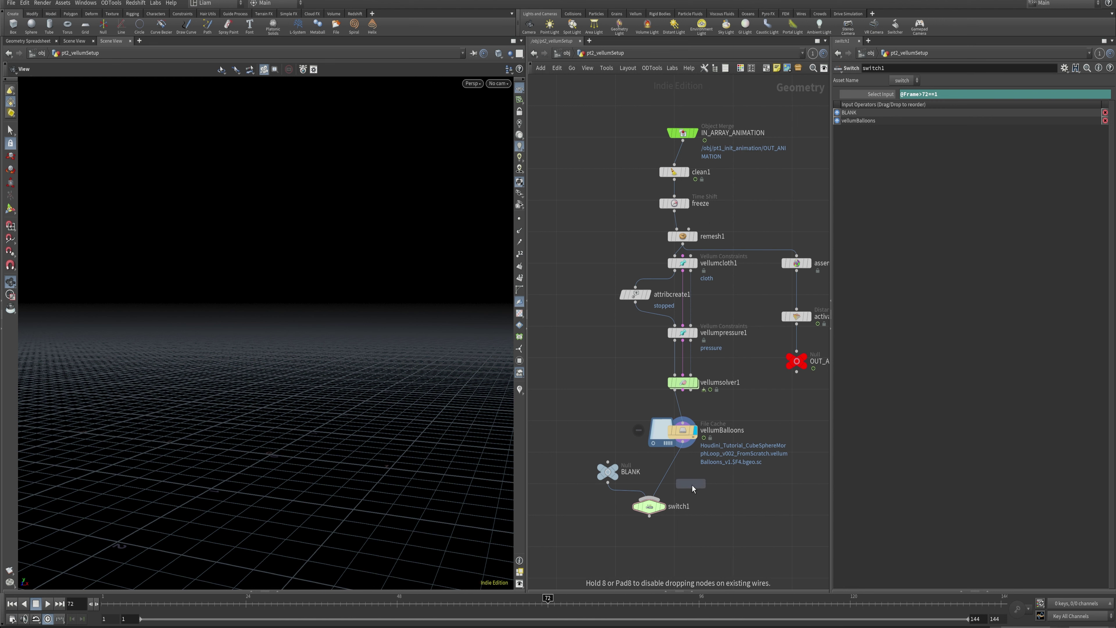
left_click_drag(690, 482, 635, 523)
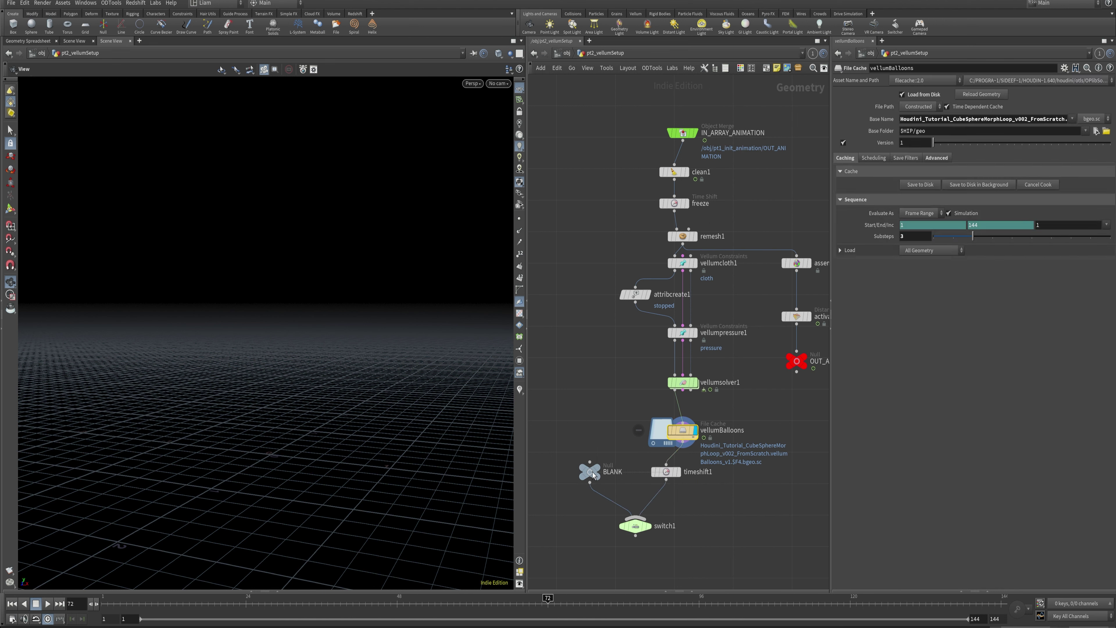
left_click_drag(647, 462, 683, 477)
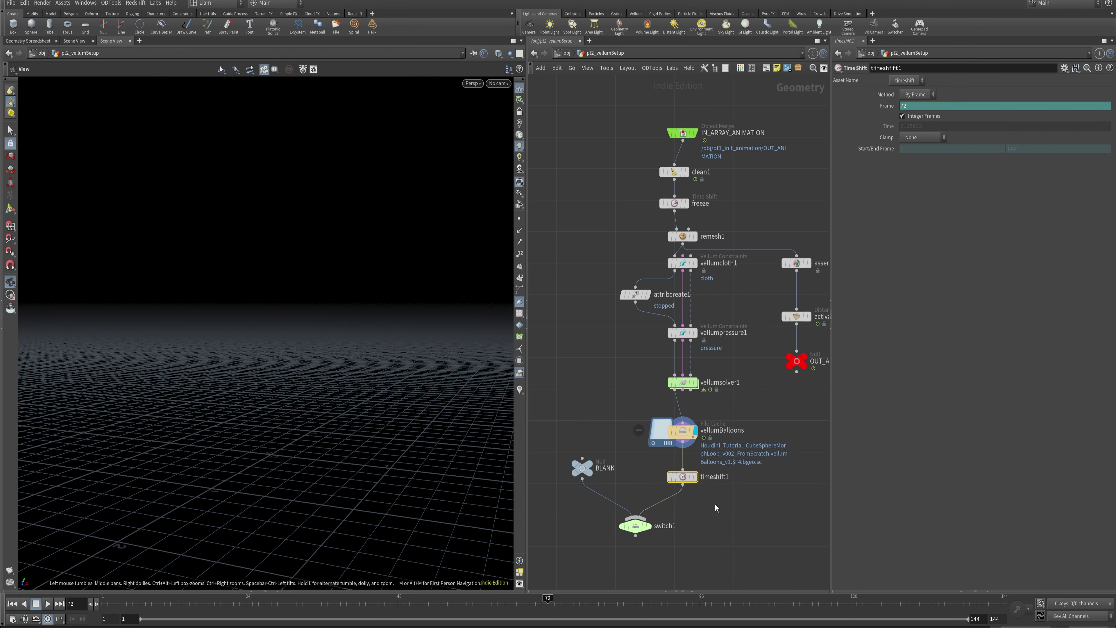
left_click(883, 110, "ctrl+shift")
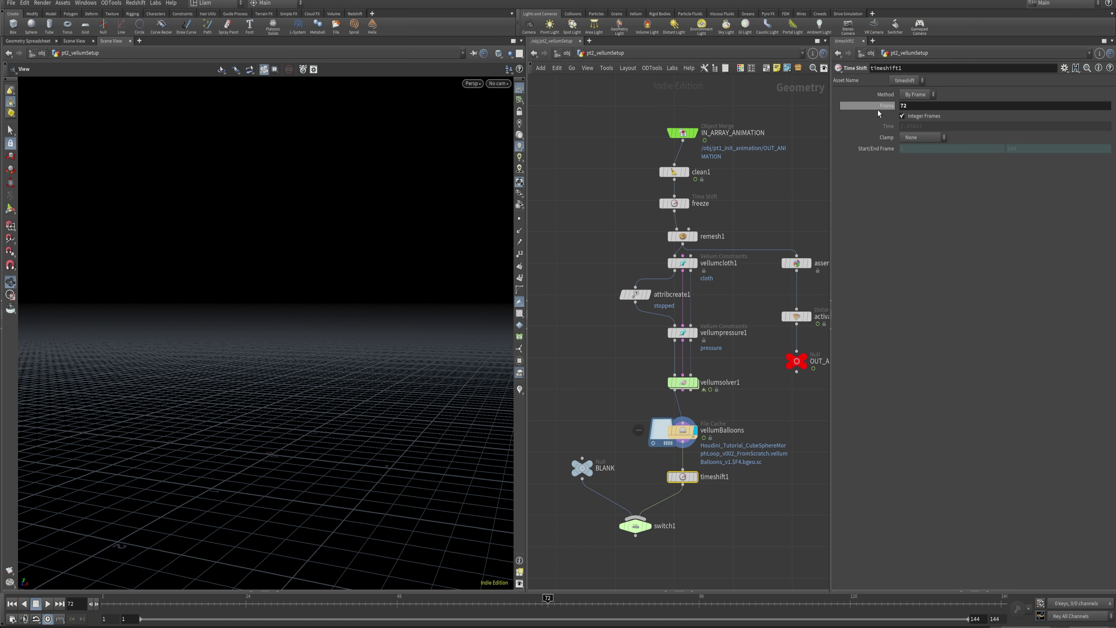
left_click(934, 110)
type("@")
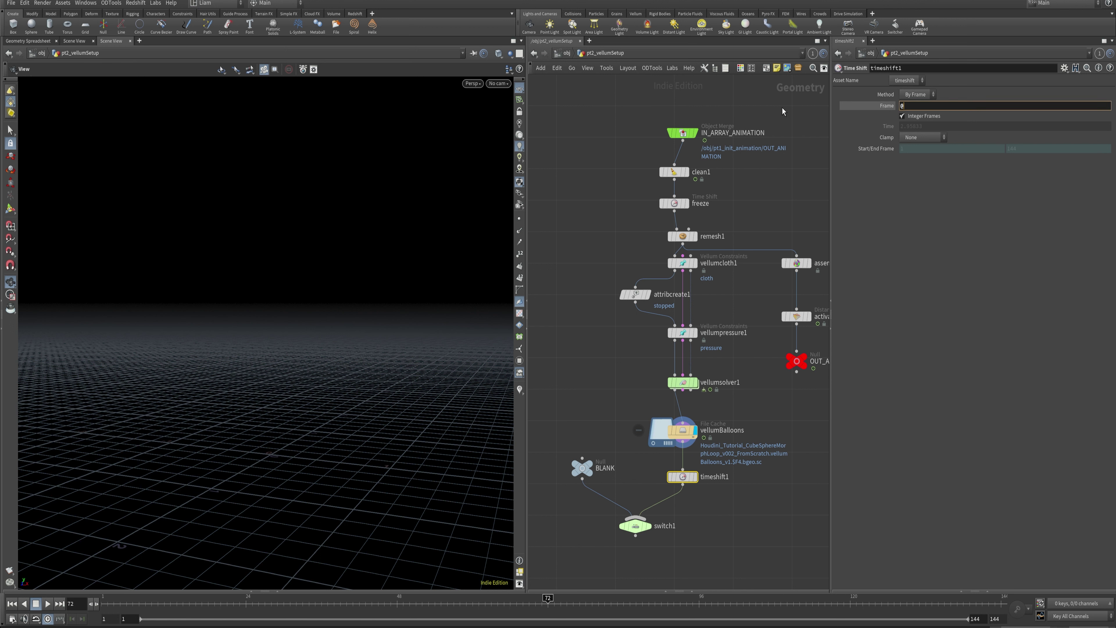
type("Frame")
type("+ 72")
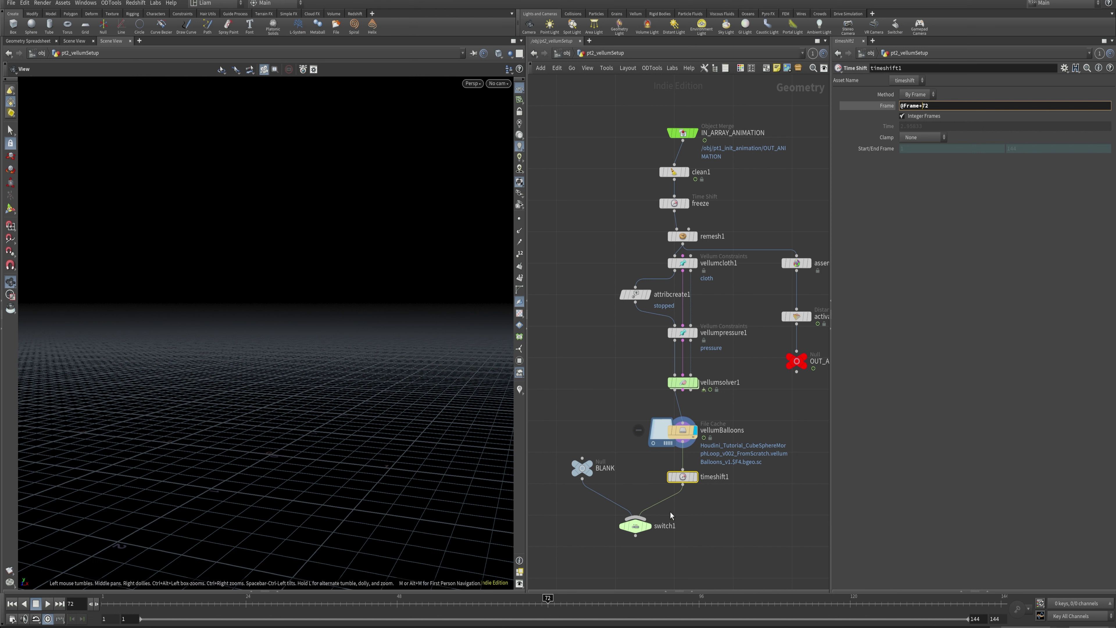
Step: Display the Switch in pt2_vellumSetup and scrub the timeline to just past frame 72
left_click(650, 526)
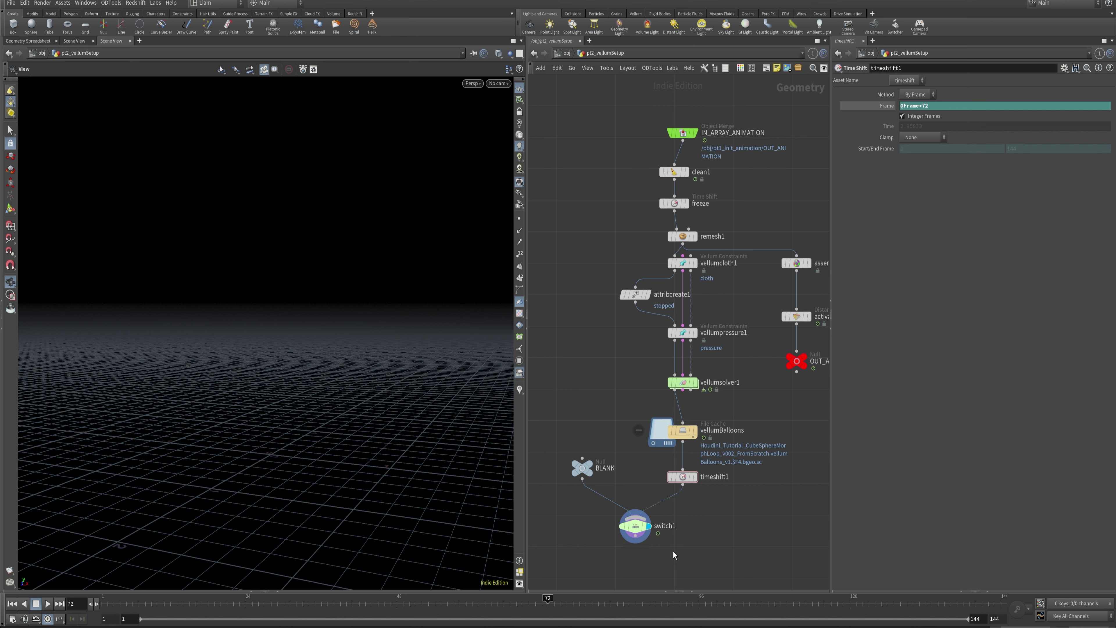
left_click_drag(106, 609, 442, 611)
mouse_move(563, 611)
left_mouse_down()
mouse_move(529, 610)
mouse_move(573, 610)
left_mouse_up()
Step: Display the vellumBalloons file cache, inspect its node info and scrub back to check its cached frames
left_click(685, 432)
middle_click(685, 433)
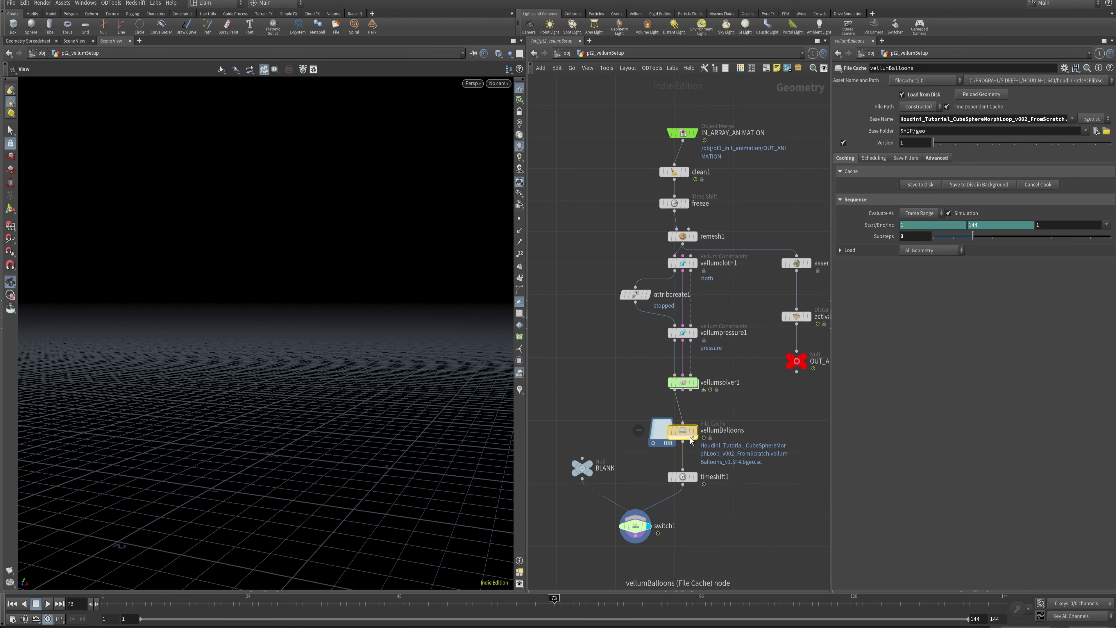
middle_click(688, 432)
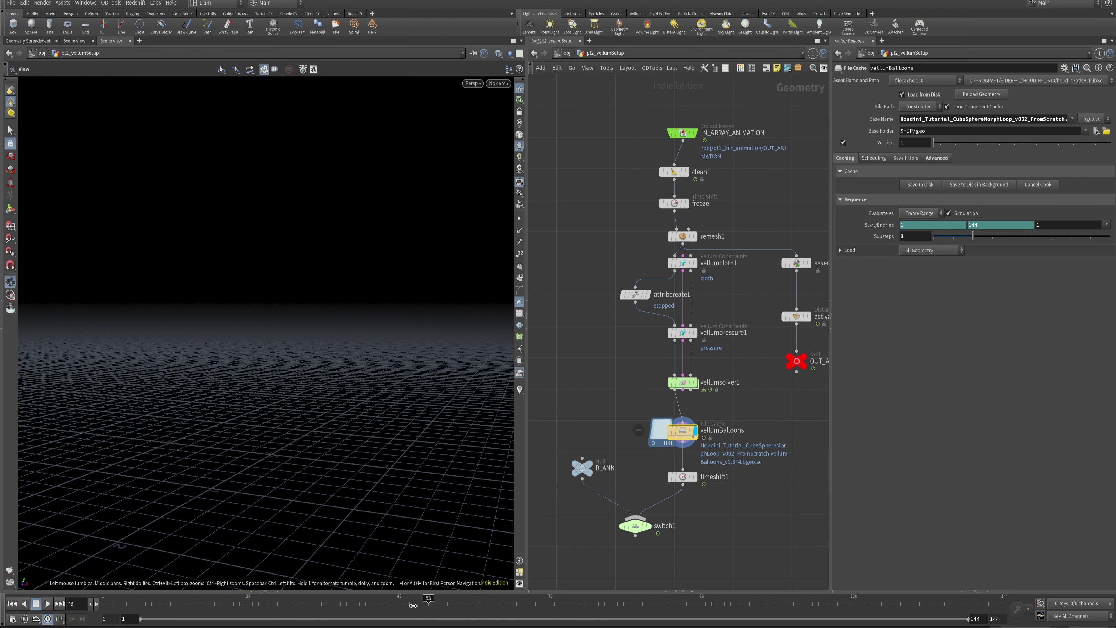
key("ctrl+Up")
key("Up")
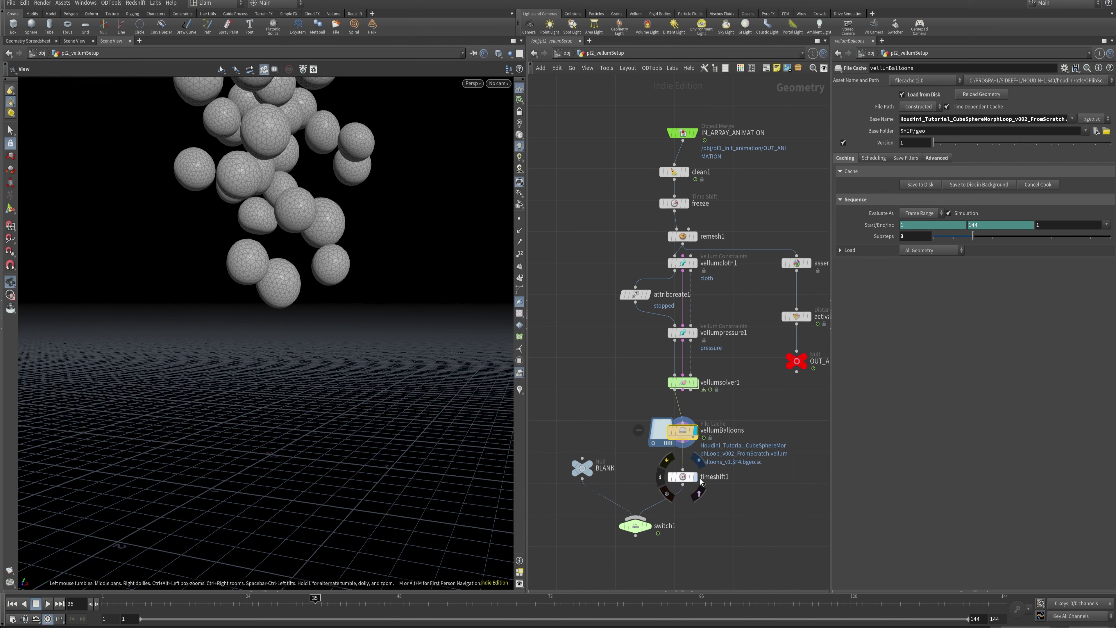
left_click(696, 477)
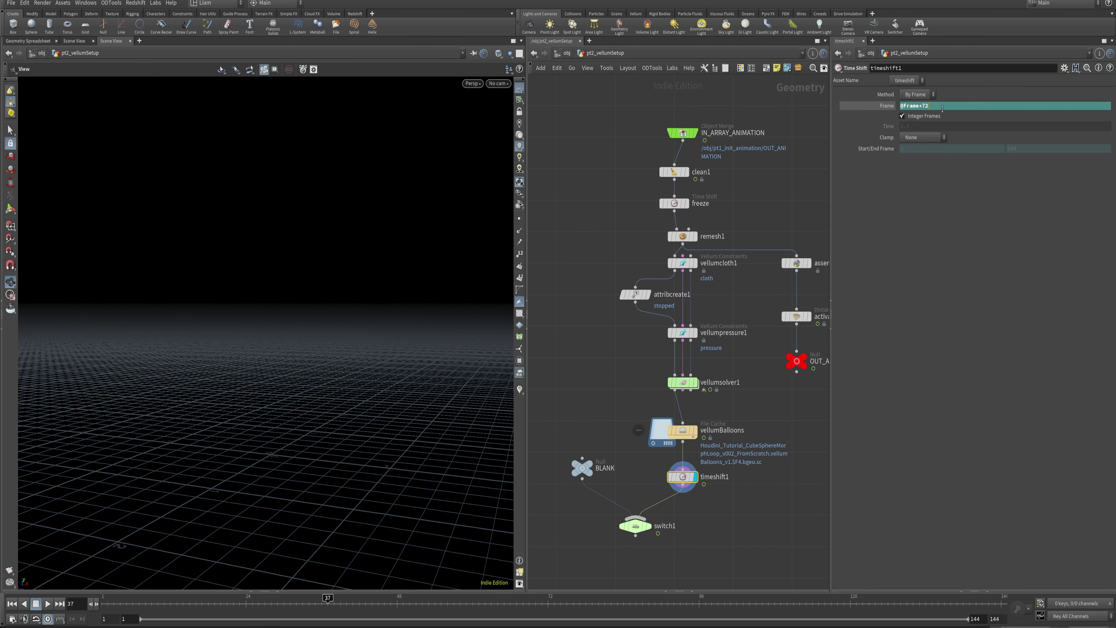
type("72")
key("Return")
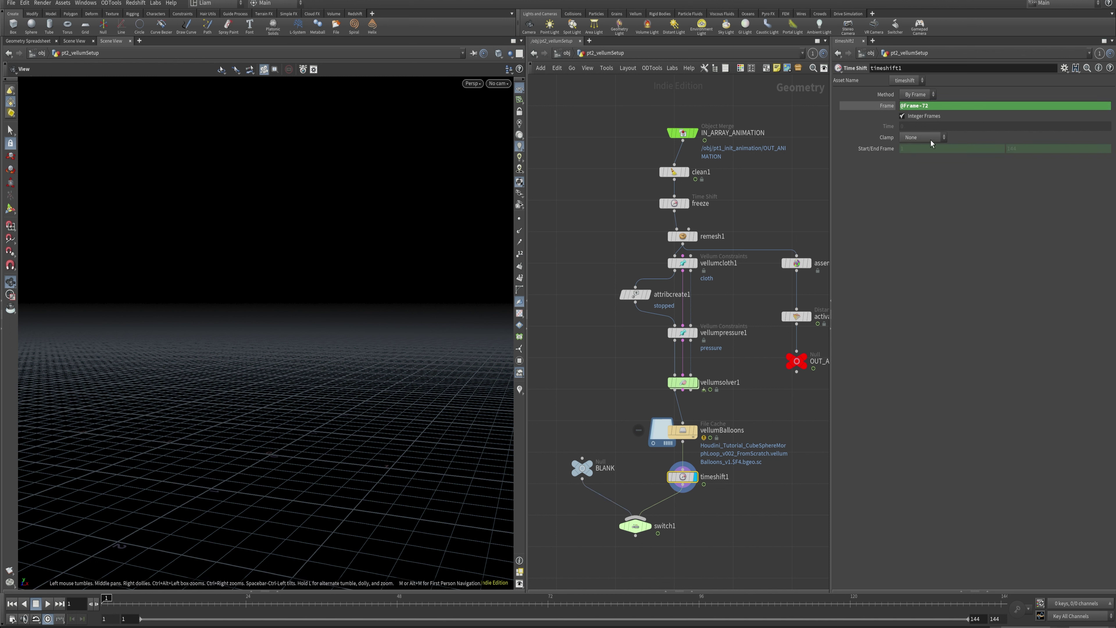
left_click(919, 178)
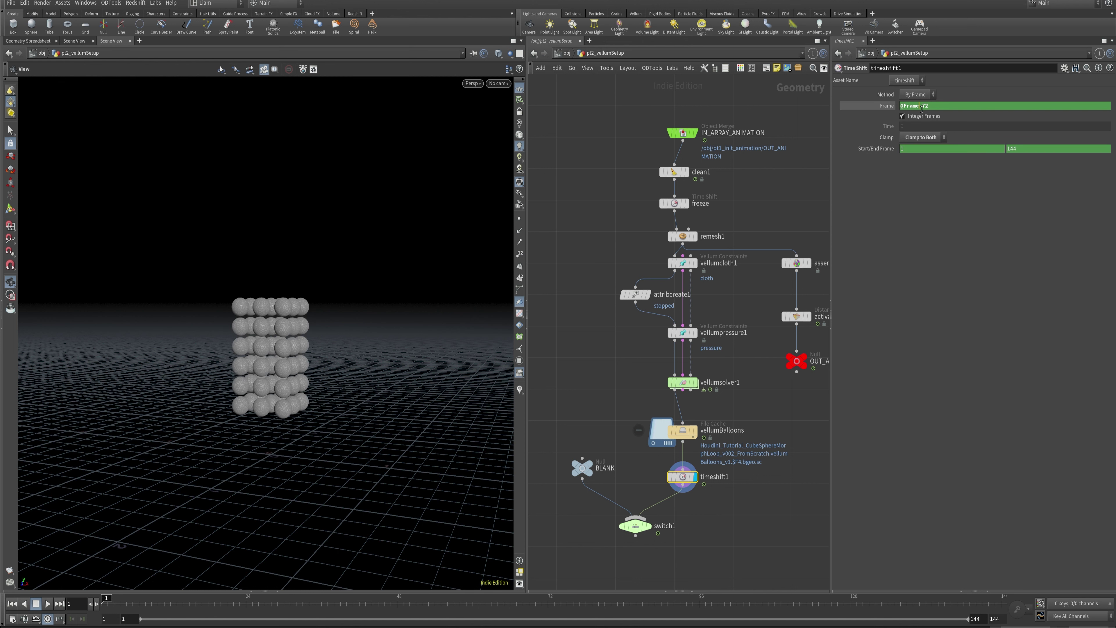
key("Return")
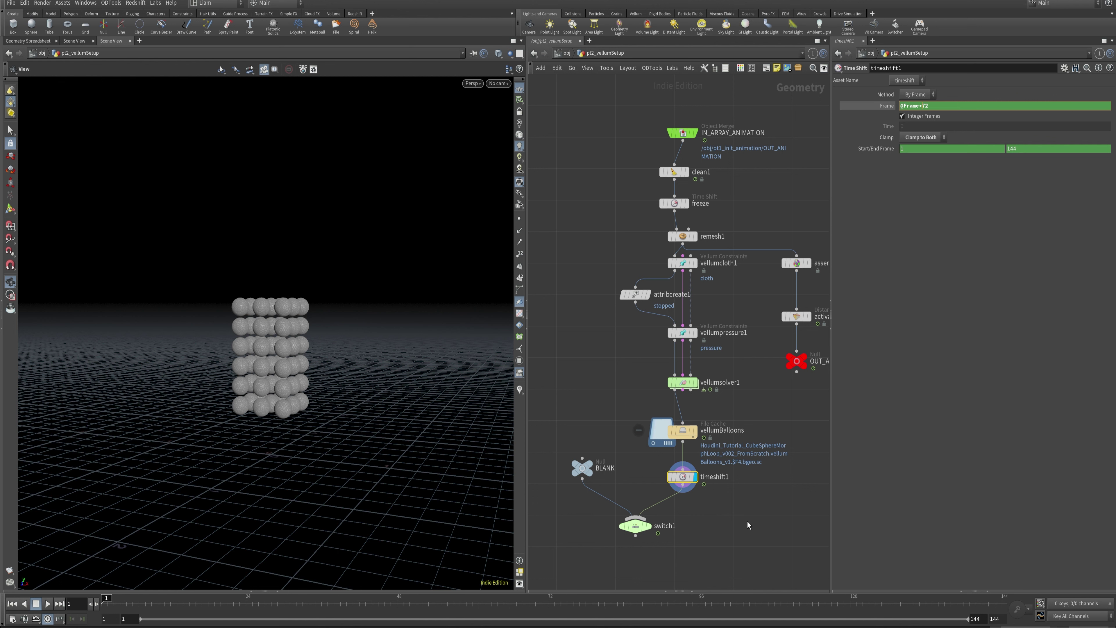
type("+")
key("Return")
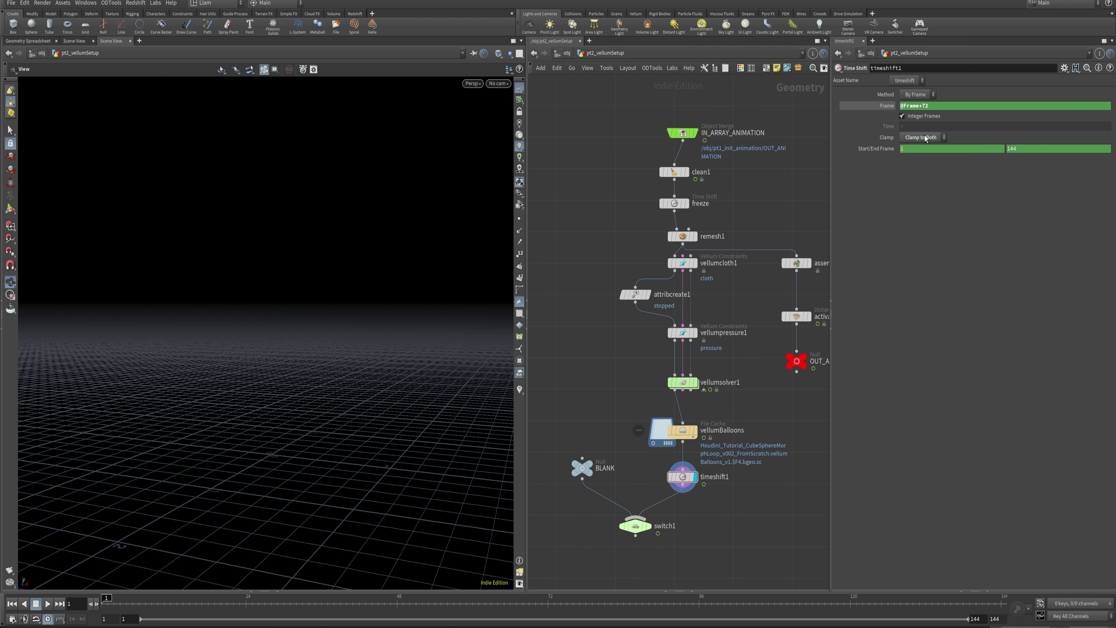
left_click_drag(314, 599, 581, 605)
left_click_drag(753, 603, 617, 595)
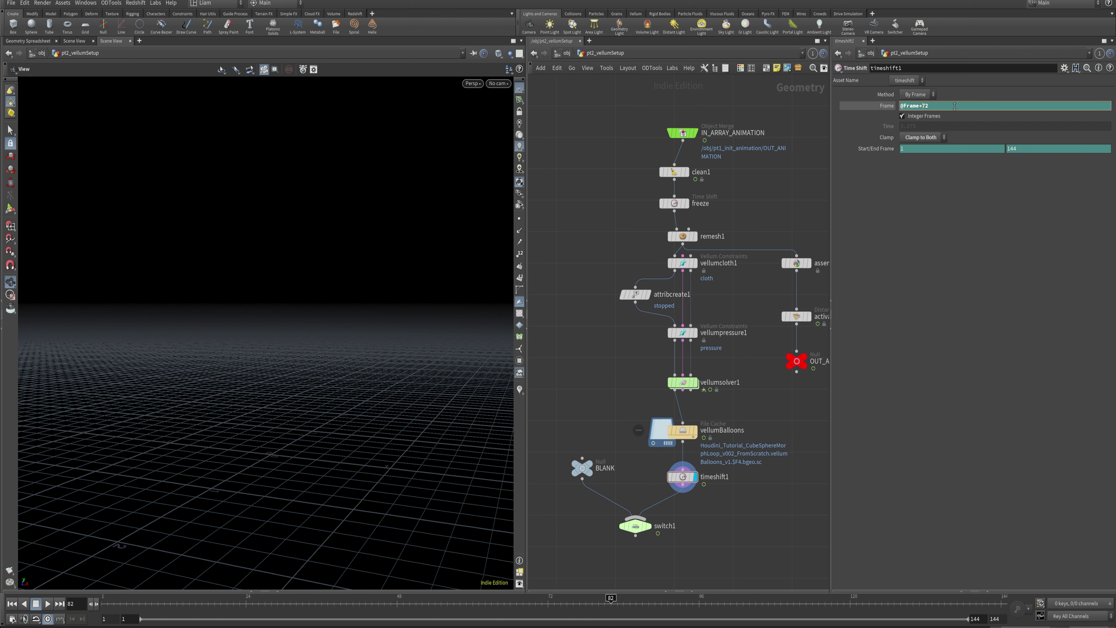
key("Up")
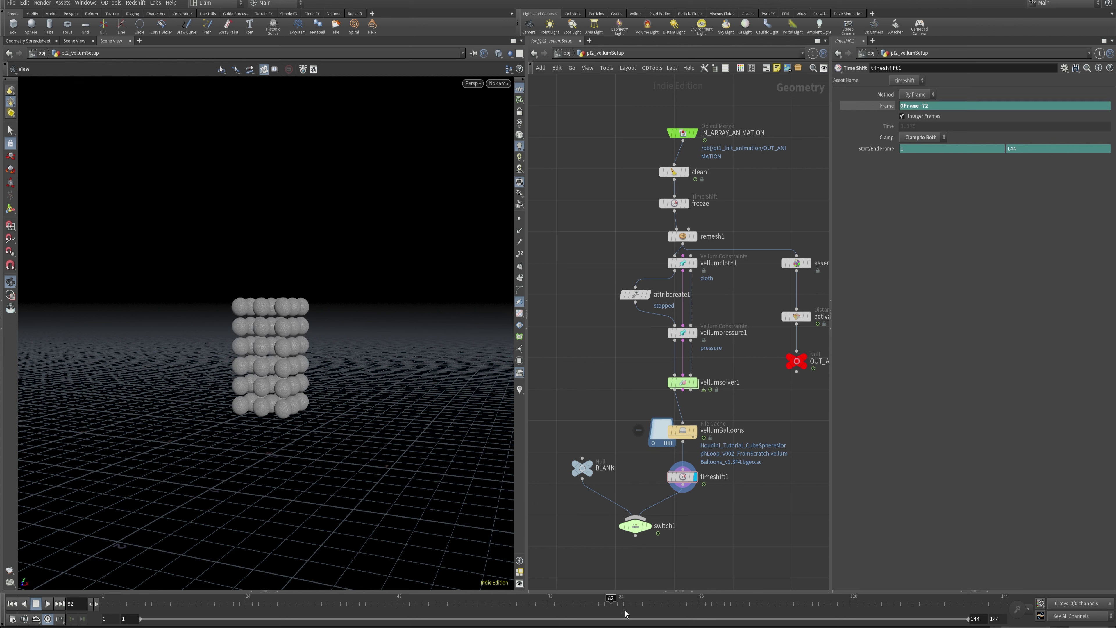
left_click_drag(734, 619, 417, 626)
left_click_drag(121, 625, 409, 625)
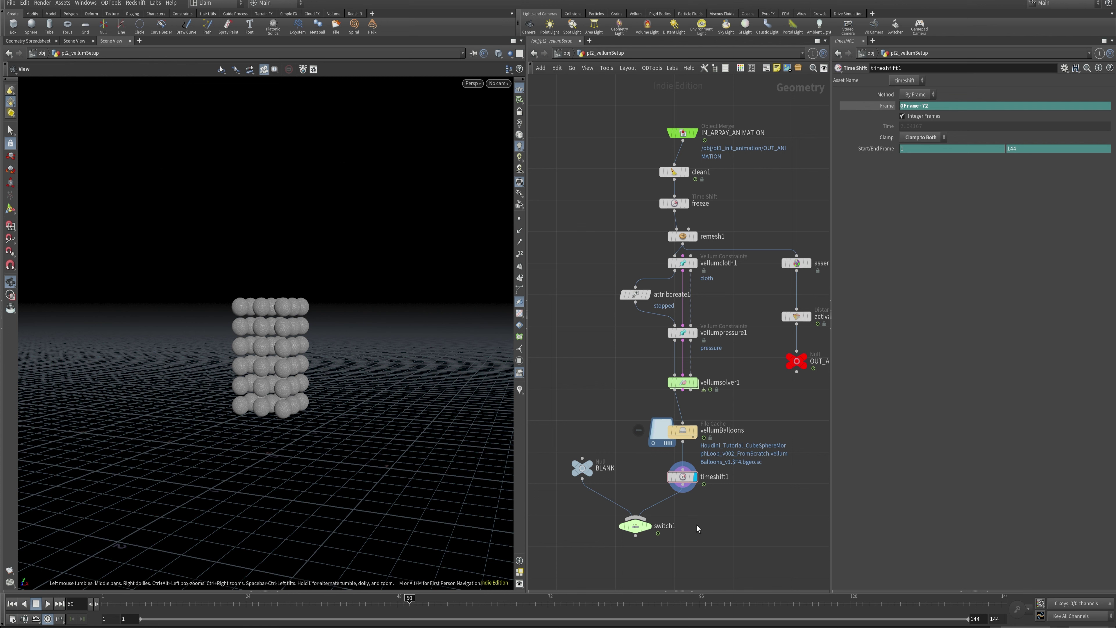
Step: Display the Switch in pt2_vellumSetup and scrub the frames before the switch point
left_click(651, 532)
left_click_drag(197, 602, 380, 603)
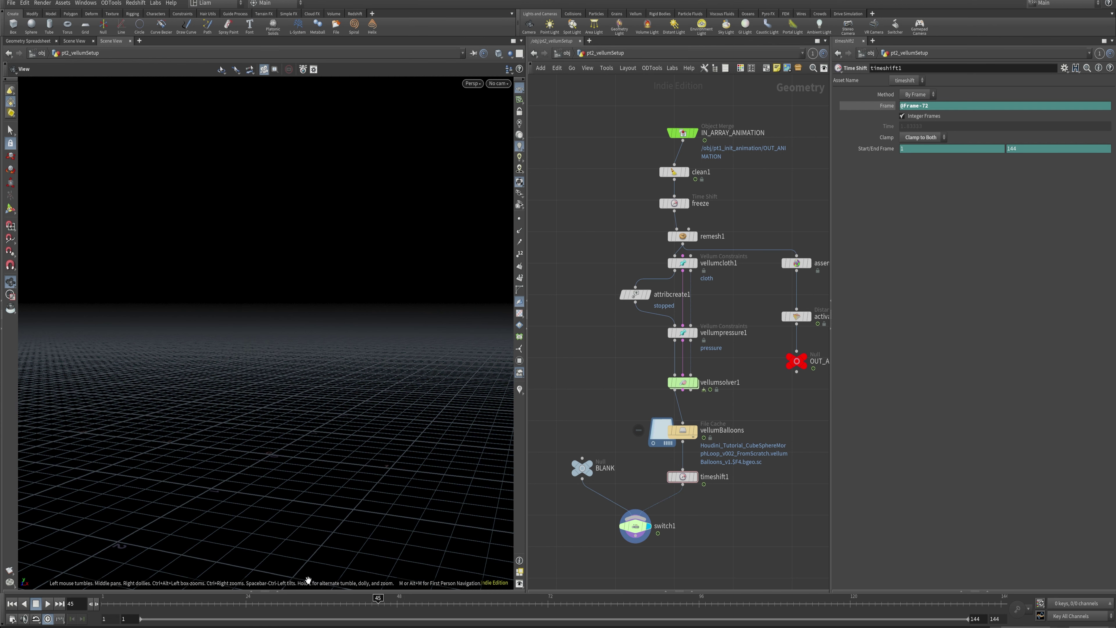
left_click_drag(280, 605, 214, 610)
left_click_drag(315, 612, 438, 612)
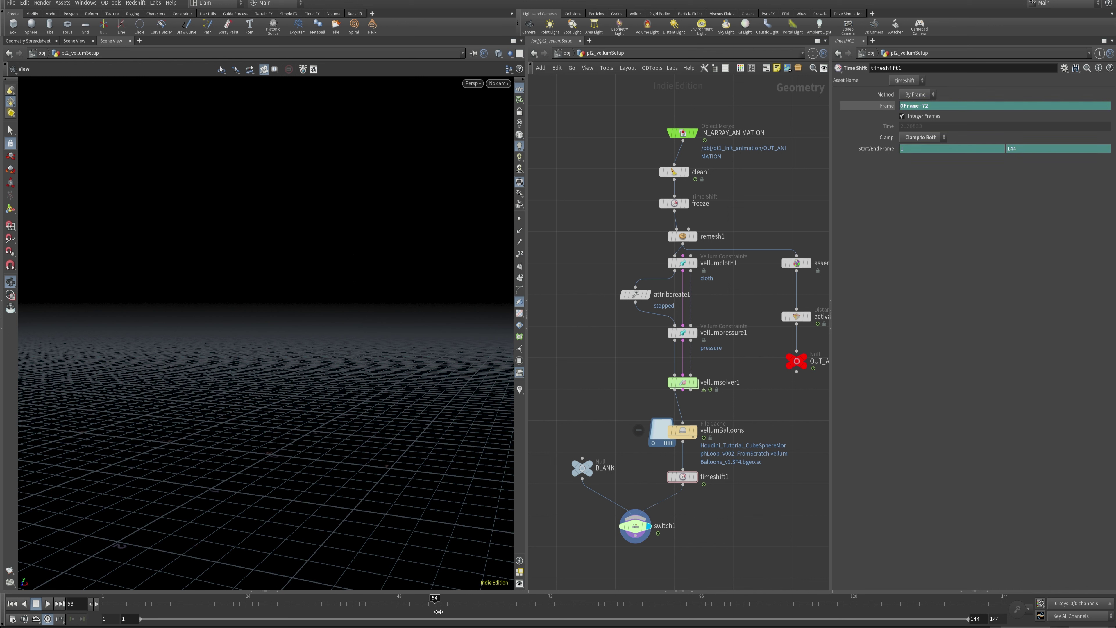
left_click_drag(542, 608, 383, 605)
Step: Return to the object level, play both objects together, and inspect the transition from spheres to balloons around frames 70 to 80
left_click(567, 53)
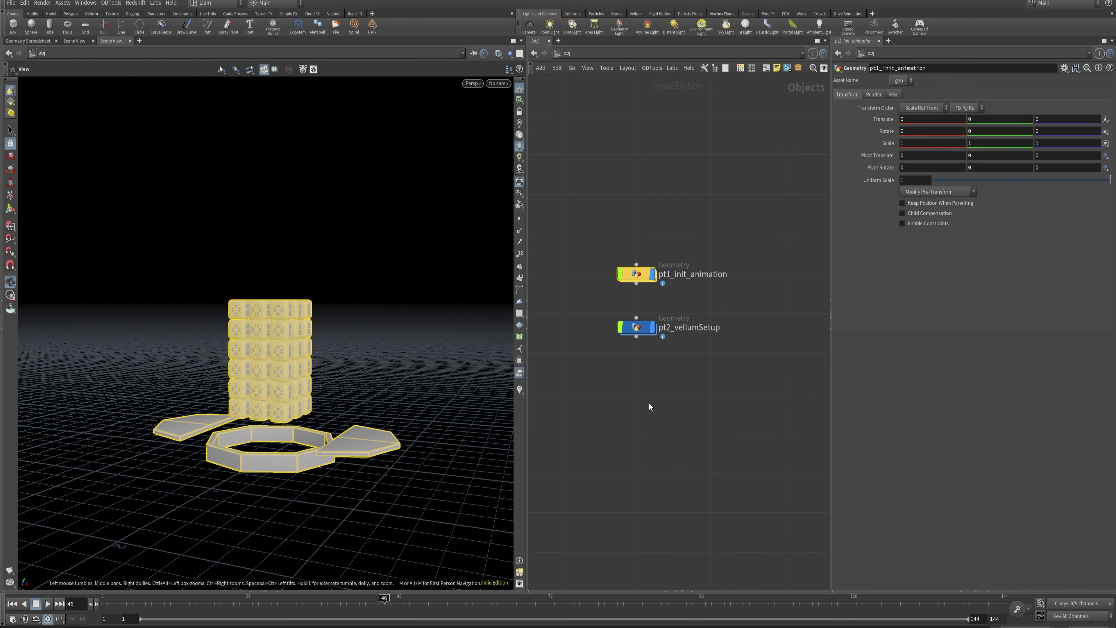
left_click(132, 605)
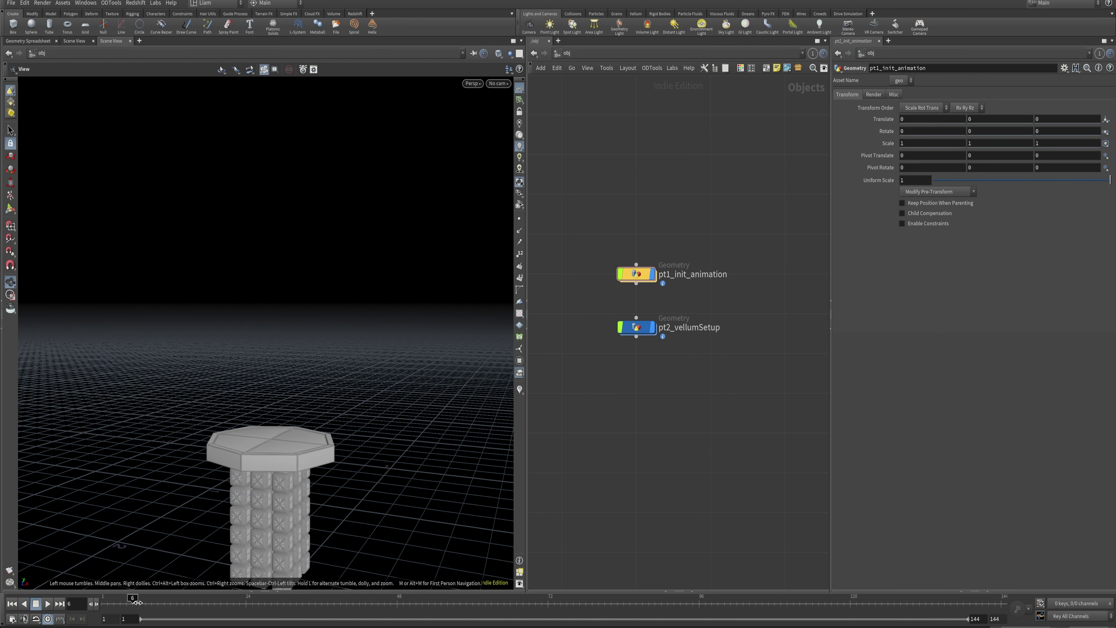
key("Up")
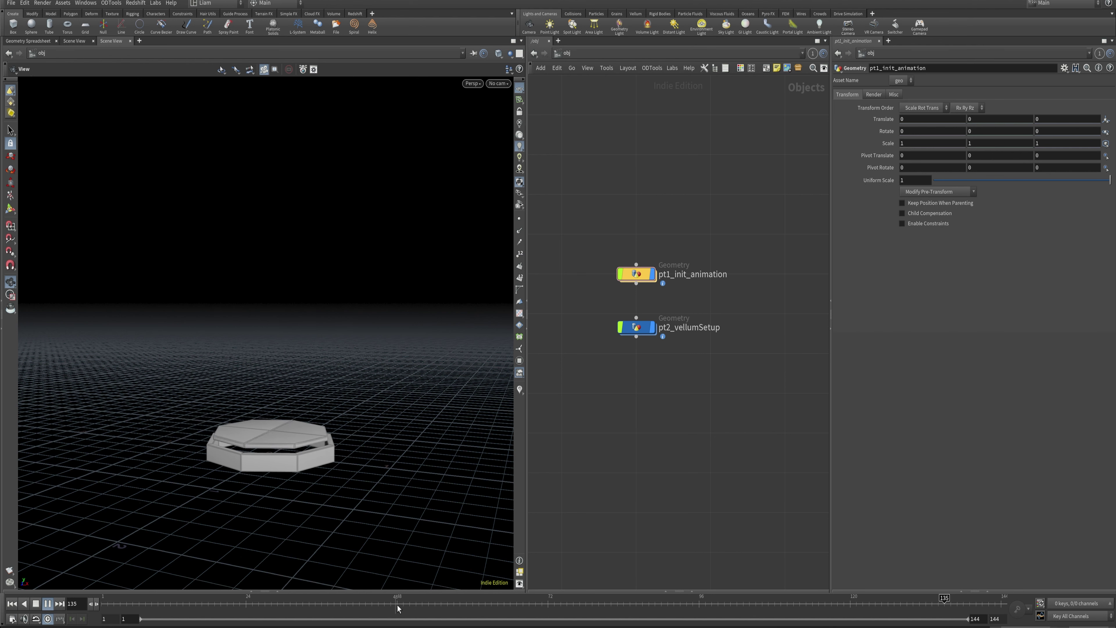
mouse_move(395, 611)
left_mouse_down()
mouse_move(309, 612)
mouse_move(598, 612)
left_mouse_up()
left_click_drag(314, 462, 291, 428)
right_click_drag(291, 428, 292, 452)
left_click_drag(291, 451, 287, 407)
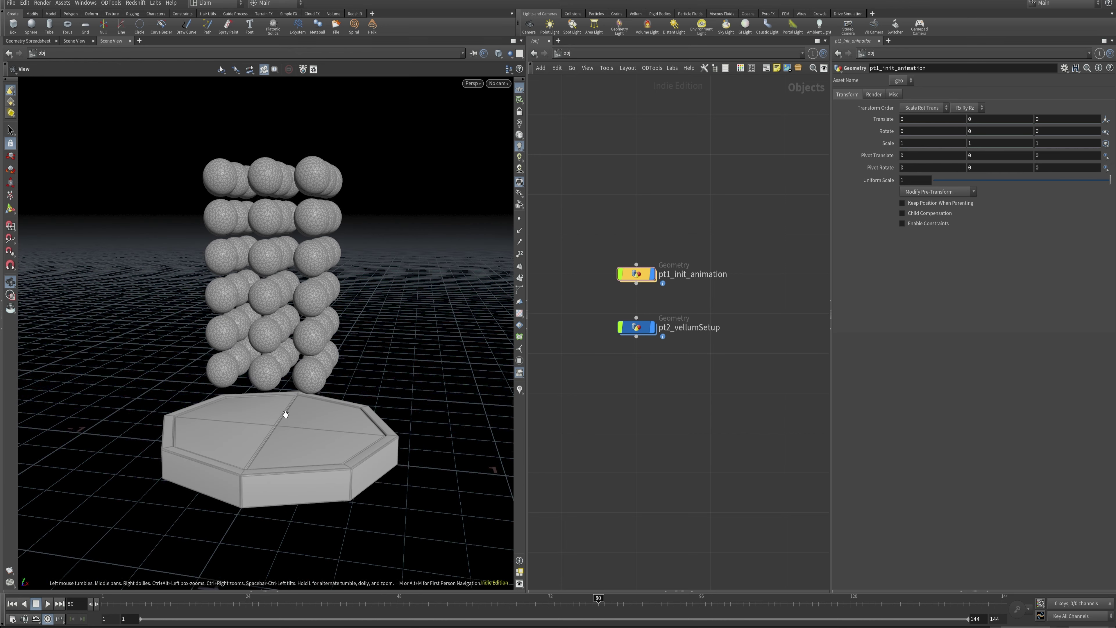
mouse_move(529, 609)
left_mouse_down()
mouse_move(298, 608)
mouse_move(768, 598)
mouse_move(420, 617)
mouse_move(185, 613)
mouse_move(542, 616)
mouse_move(531, 618)
left_mouse_up()
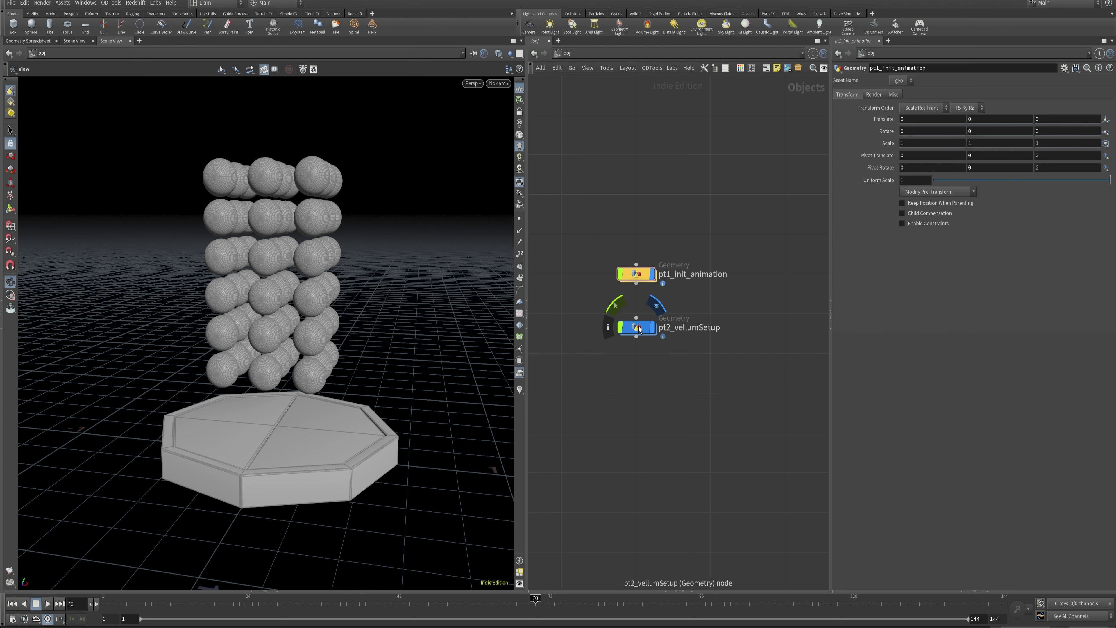
left_click(638, 275)
double_click(639, 274)
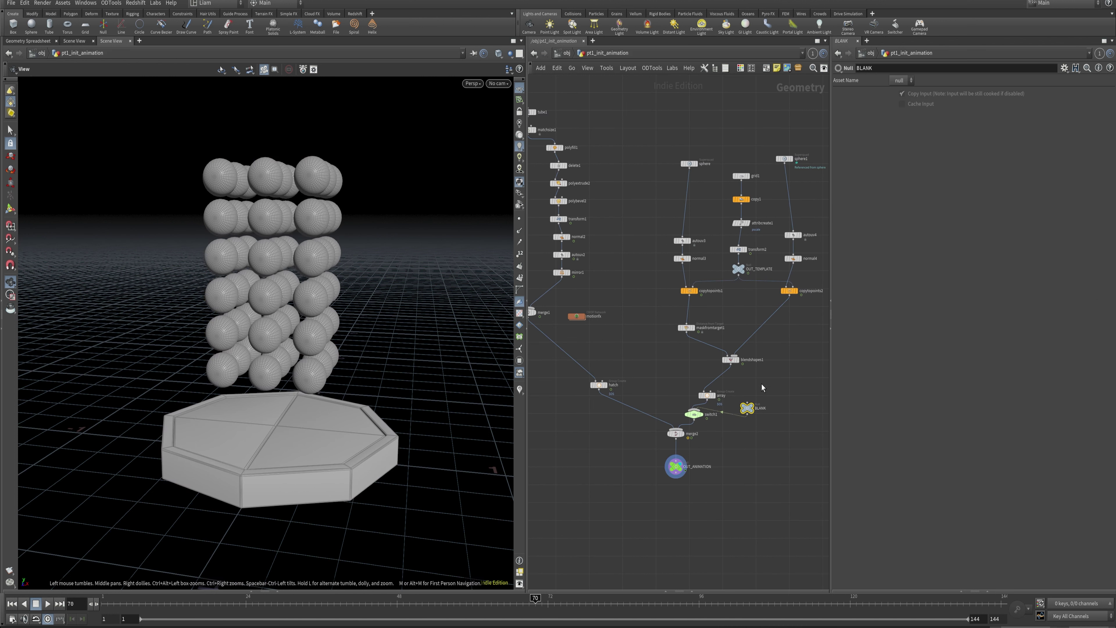
left_click(691, 410)
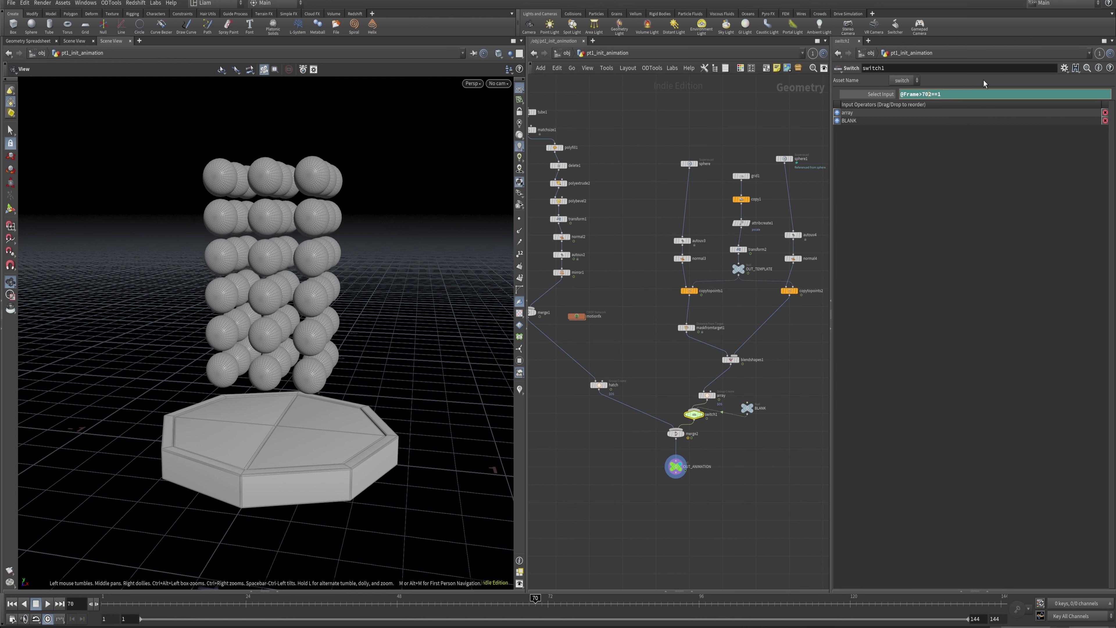
key("Delete")
left_click(566, 53)
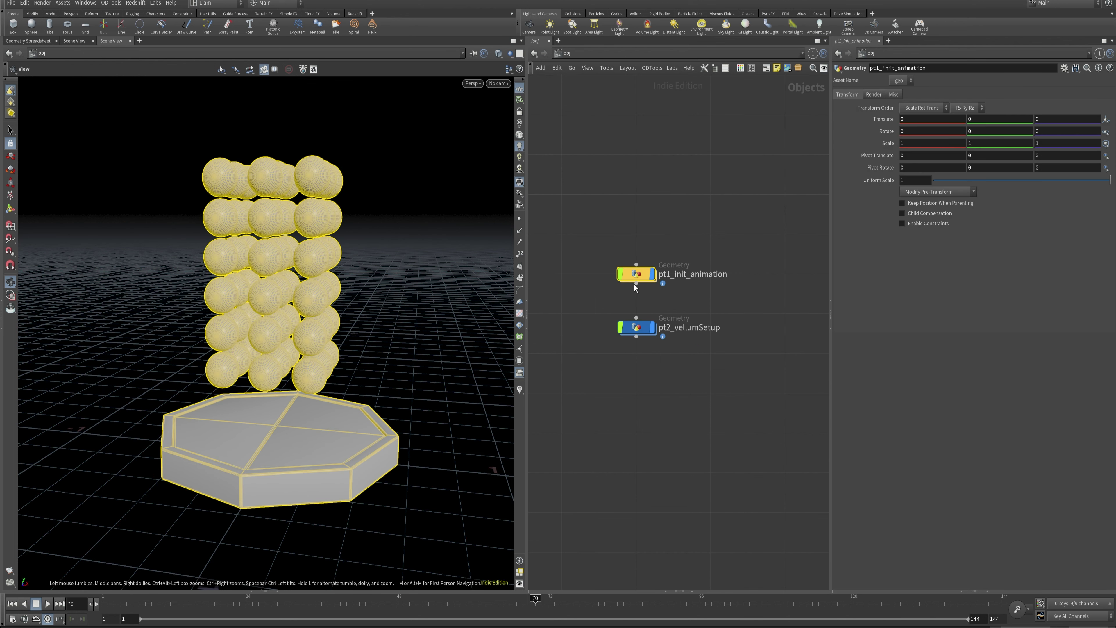
left_click(644, 328)
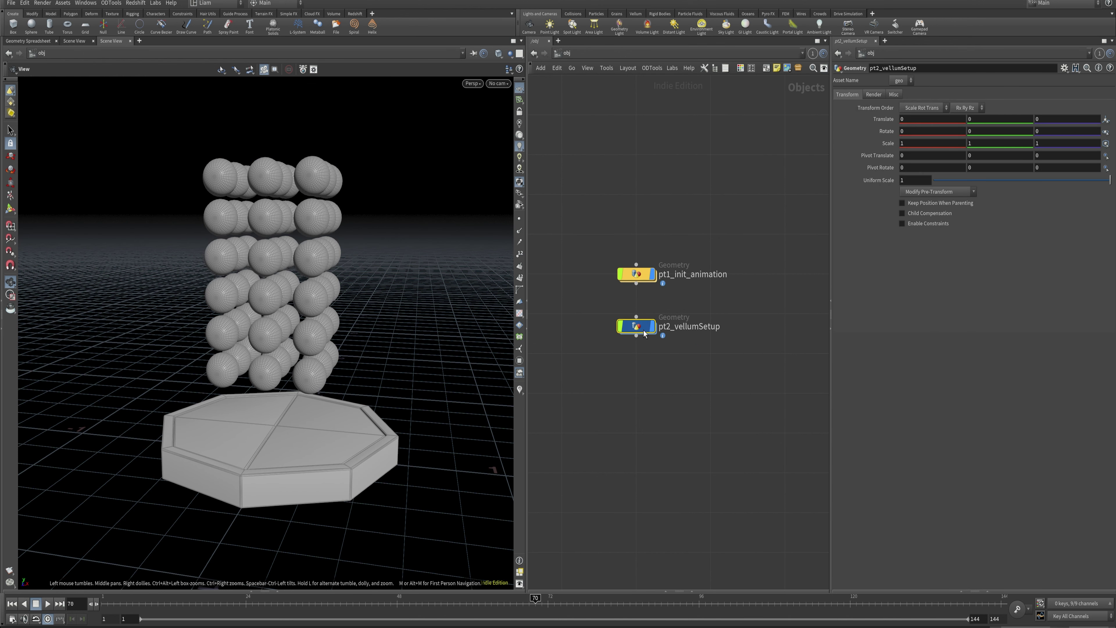
double_click(644, 327)
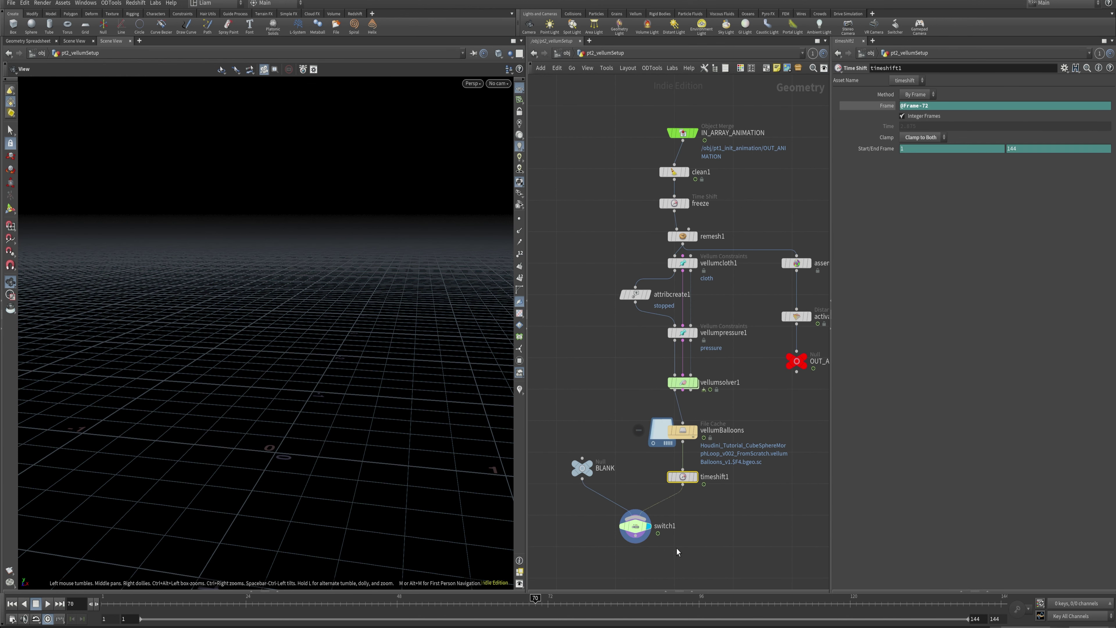
left_click(635, 525)
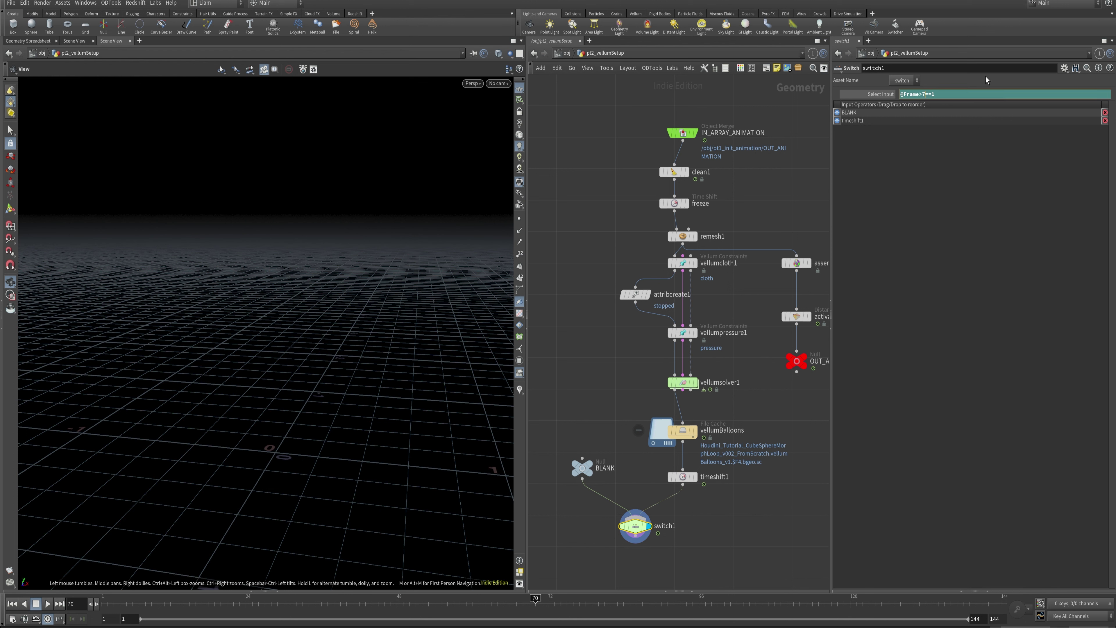
type("0")
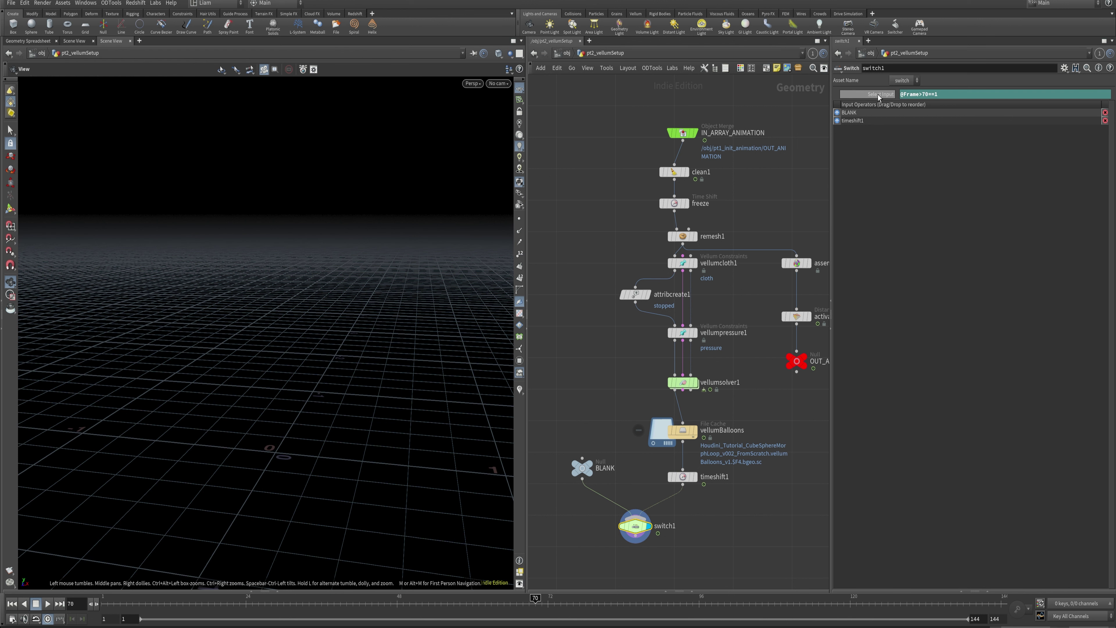
Step: Link the Select Input of pt2_vellumSetup's Switch to pt1_init_animation's Switch with a relative reference and scrub to frame 72
left_click(569, 54)
left_click(615, 64)
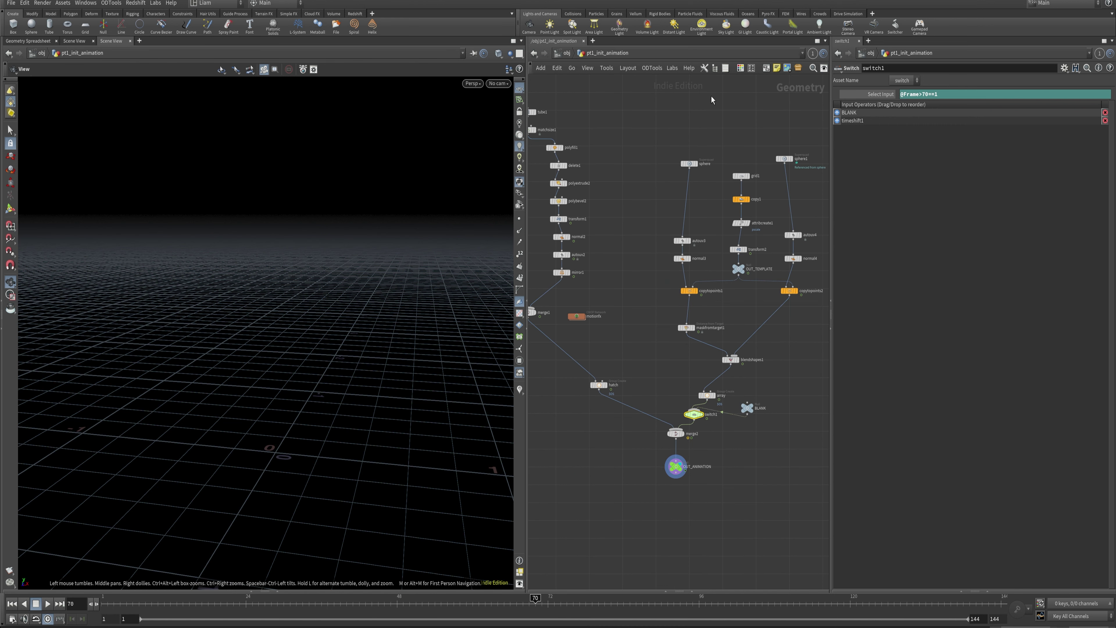
right_click(883, 95)
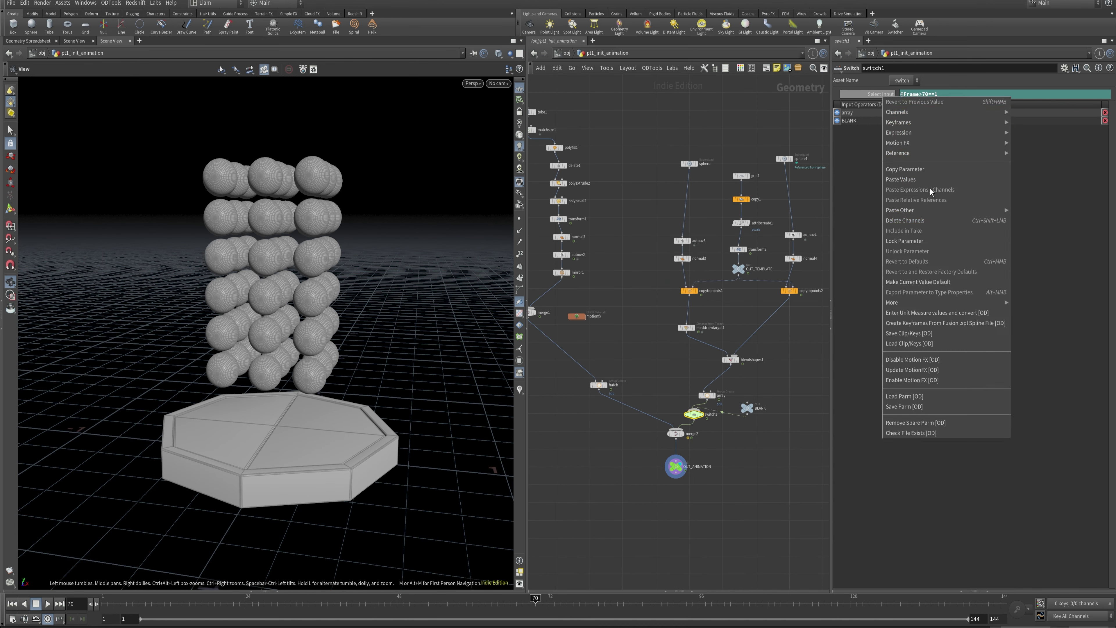
left_click(929, 169)
left_click(665, 53)
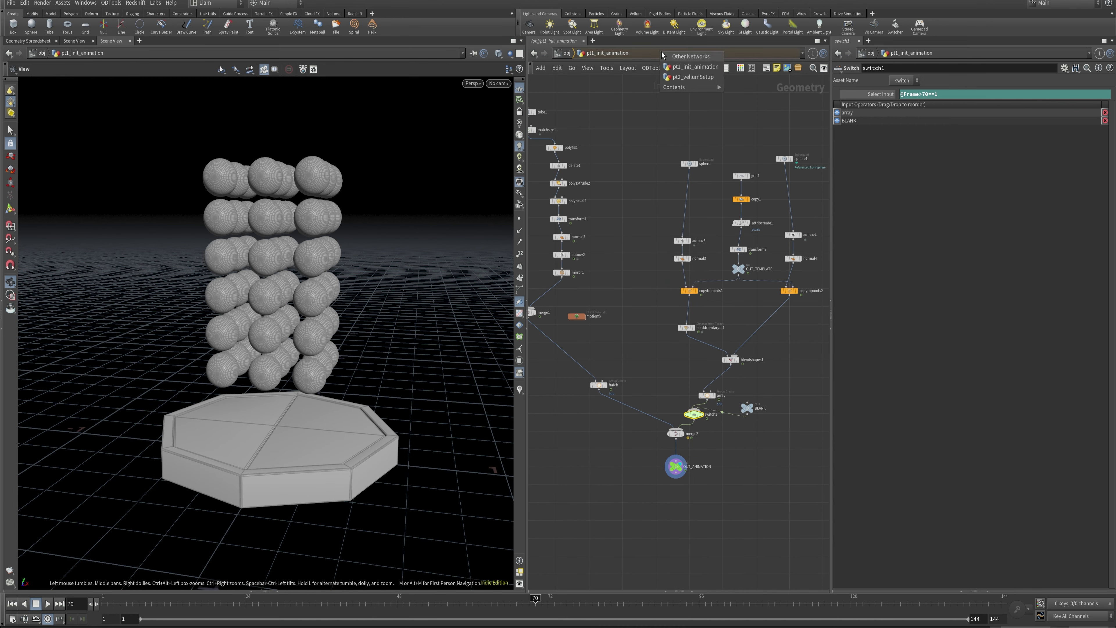
left_click(685, 74)
right_click(873, 95)
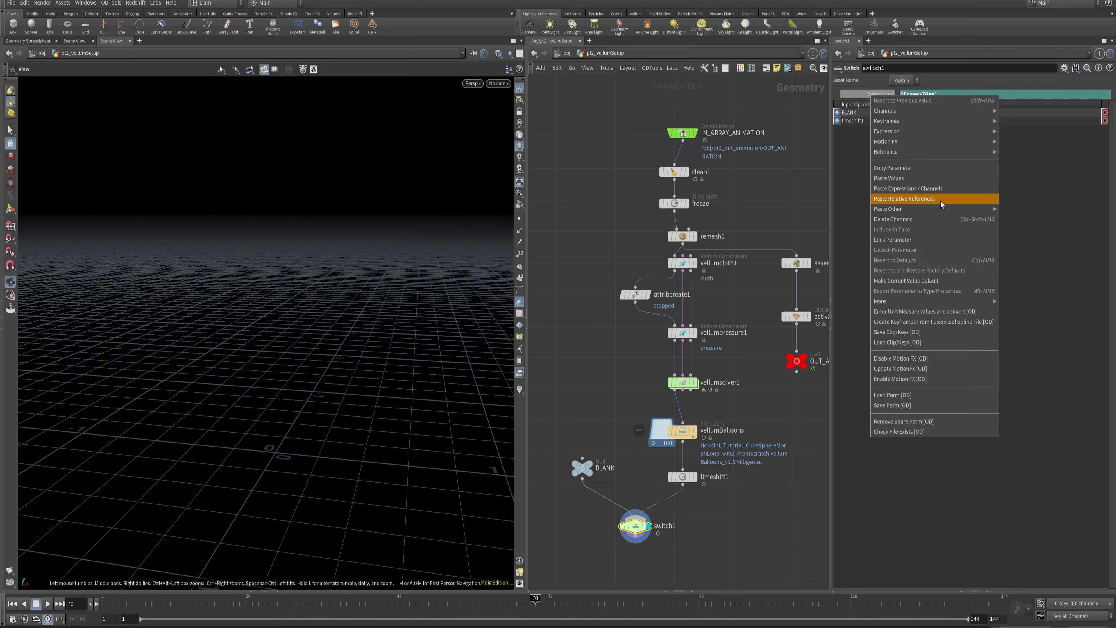
left_click(941, 199)
left_click(879, 95)
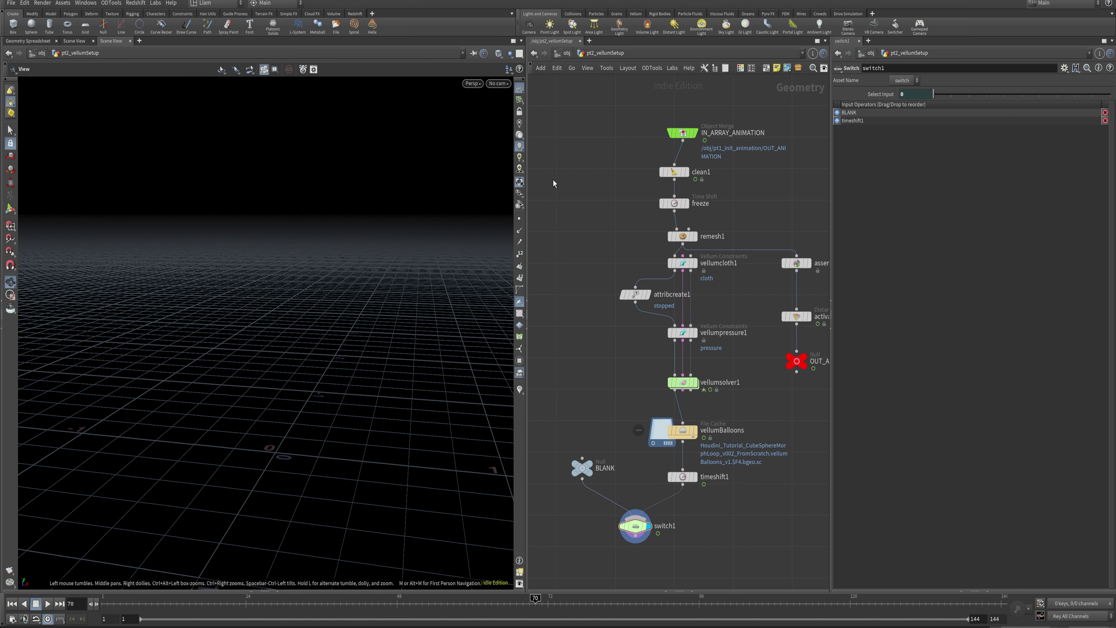
left_click_drag(107, 606, 548, 609)
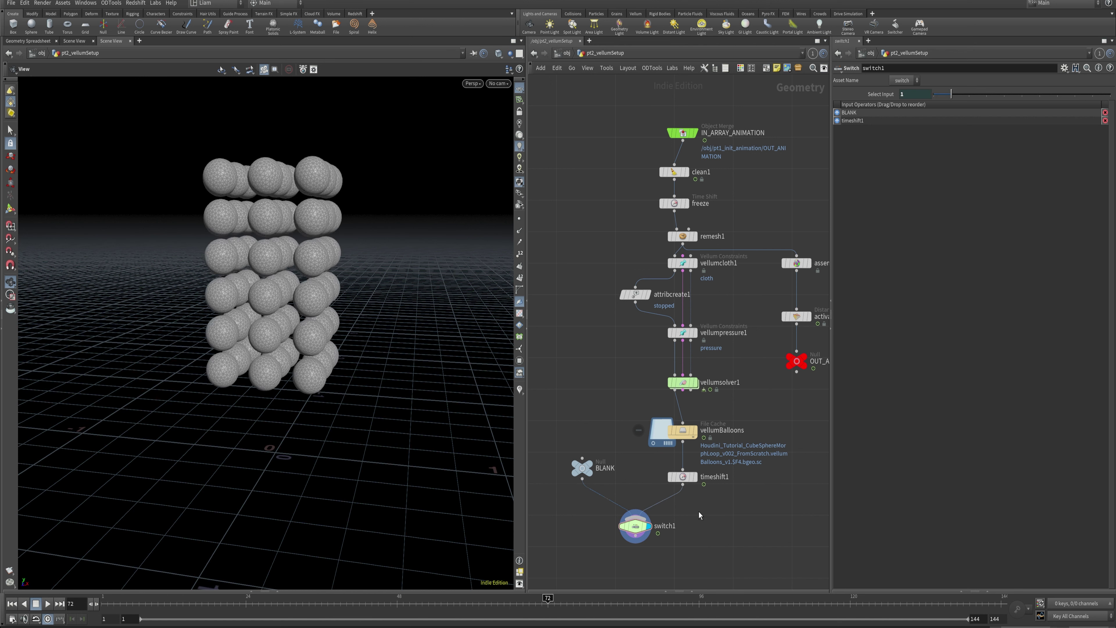
left_click(683, 476)
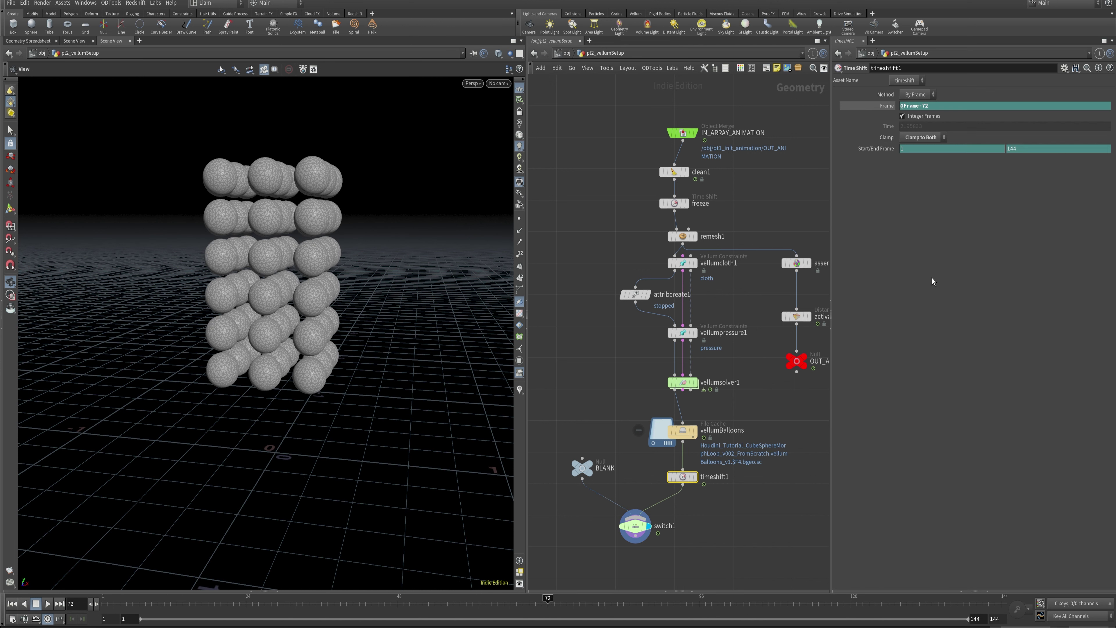
left_click(925, 108)
type("0")
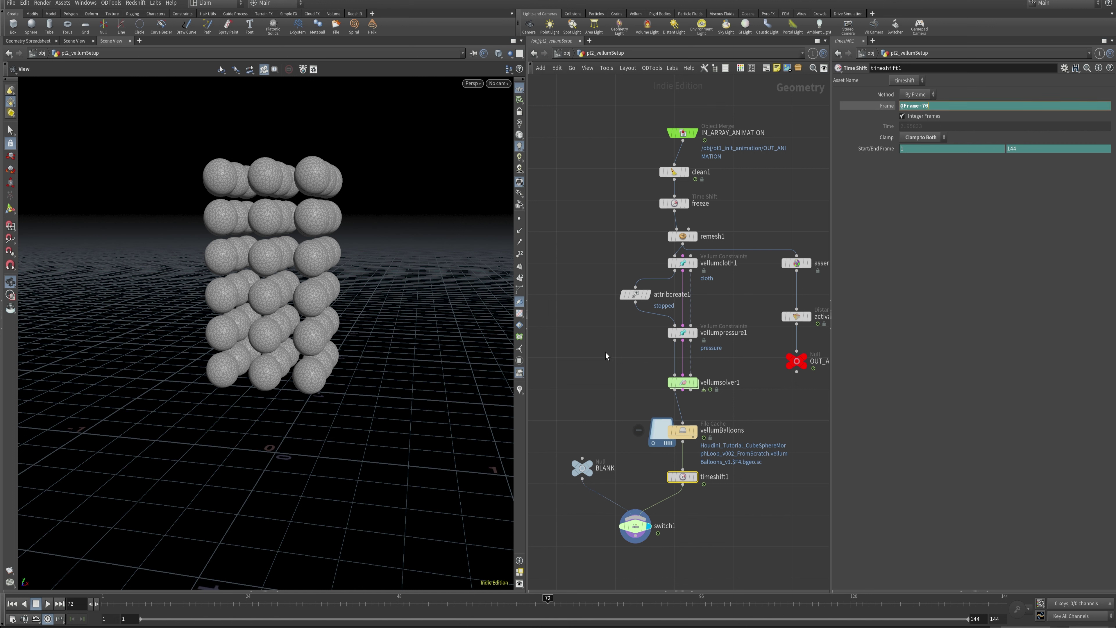
key("Return")
left_click_drag(548, 608, 624, 607)
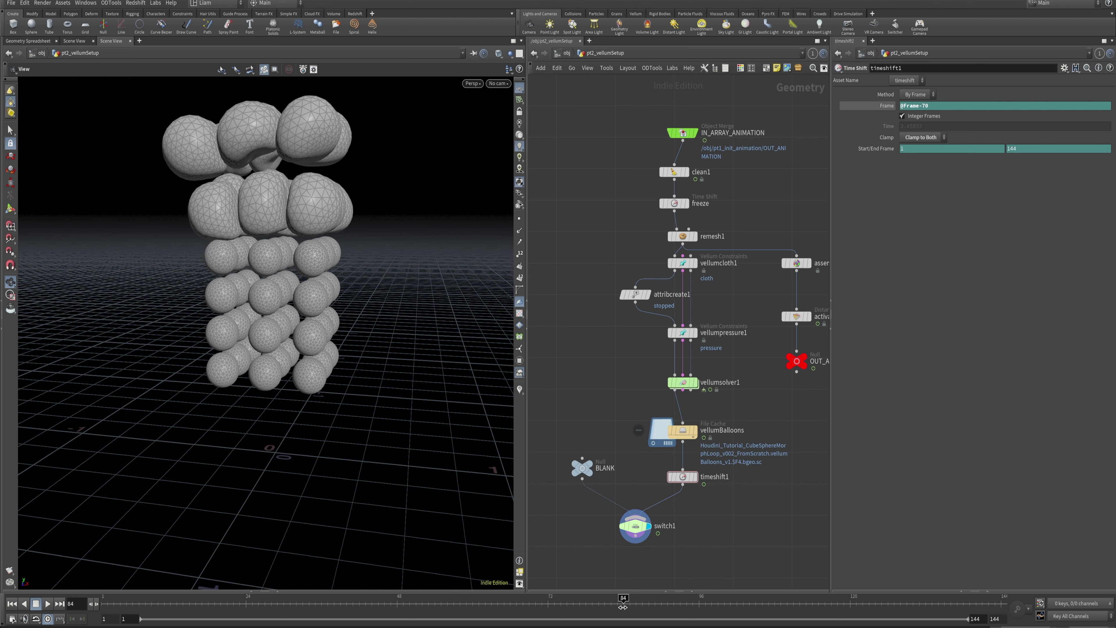
left_click_drag(623, 607, 623, 606)
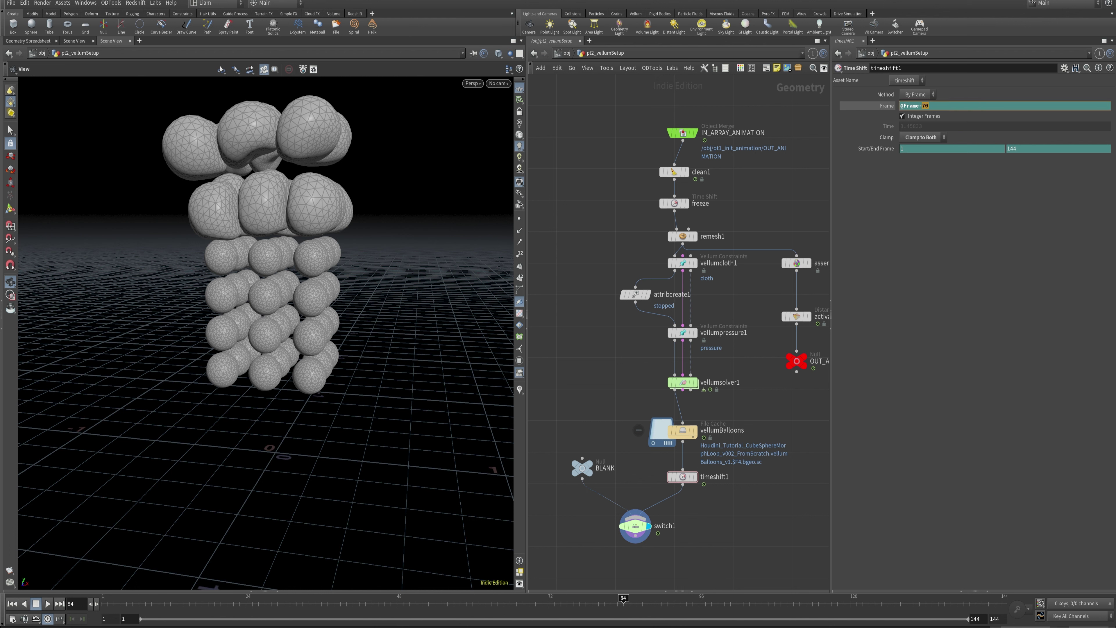
key("Return")
left_click_drag(589, 606, 667, 608)
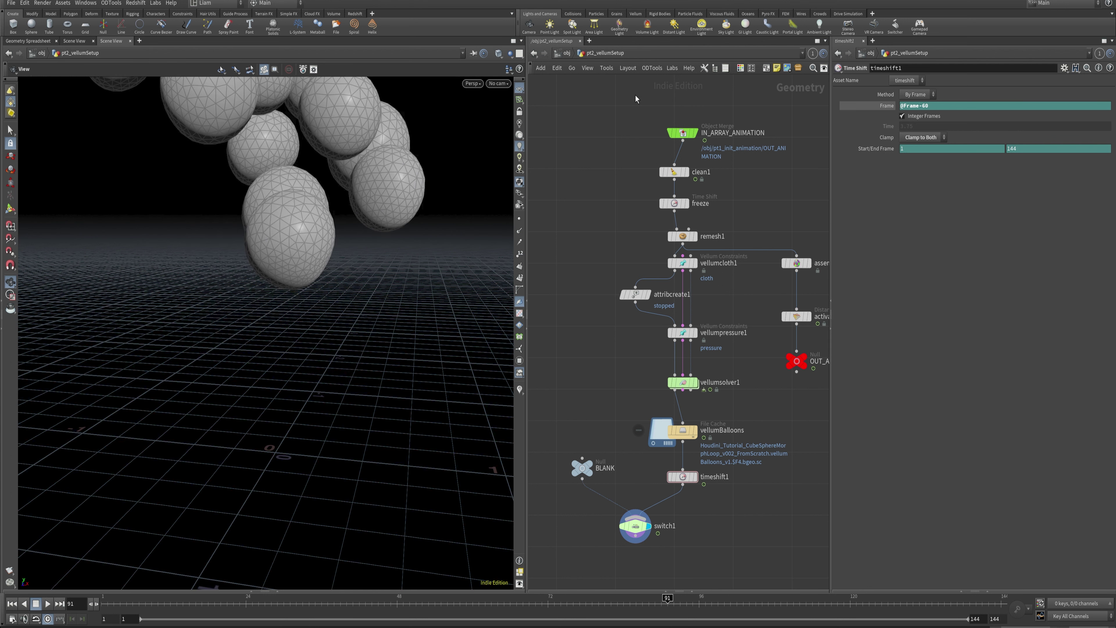
Step: Return to the object level, play the combined animation from the start, and scrub through the balloon section to frame 106
left_click(571, 54)
left_click(586, 124)
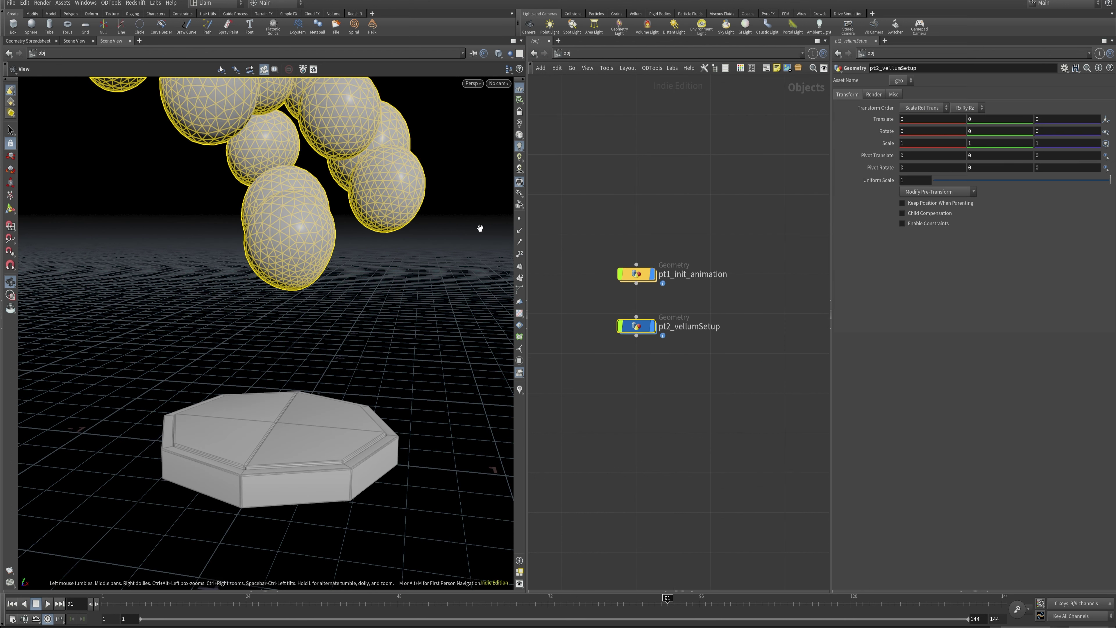
left_click_drag(357, 607, 77, 606)
left_click(48, 607)
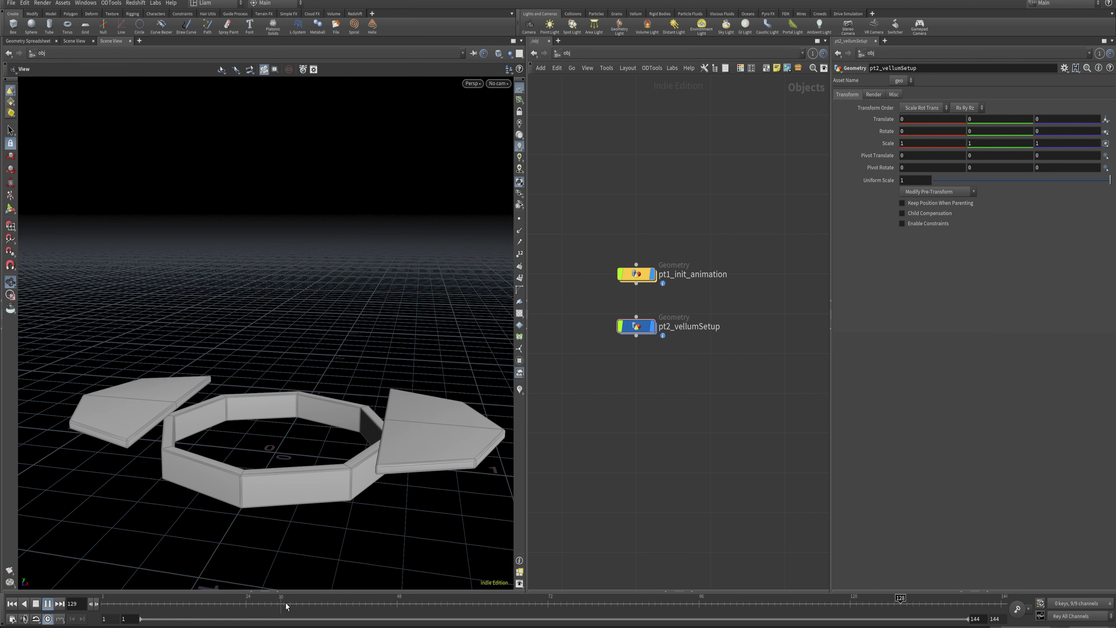
left_click(492, 609)
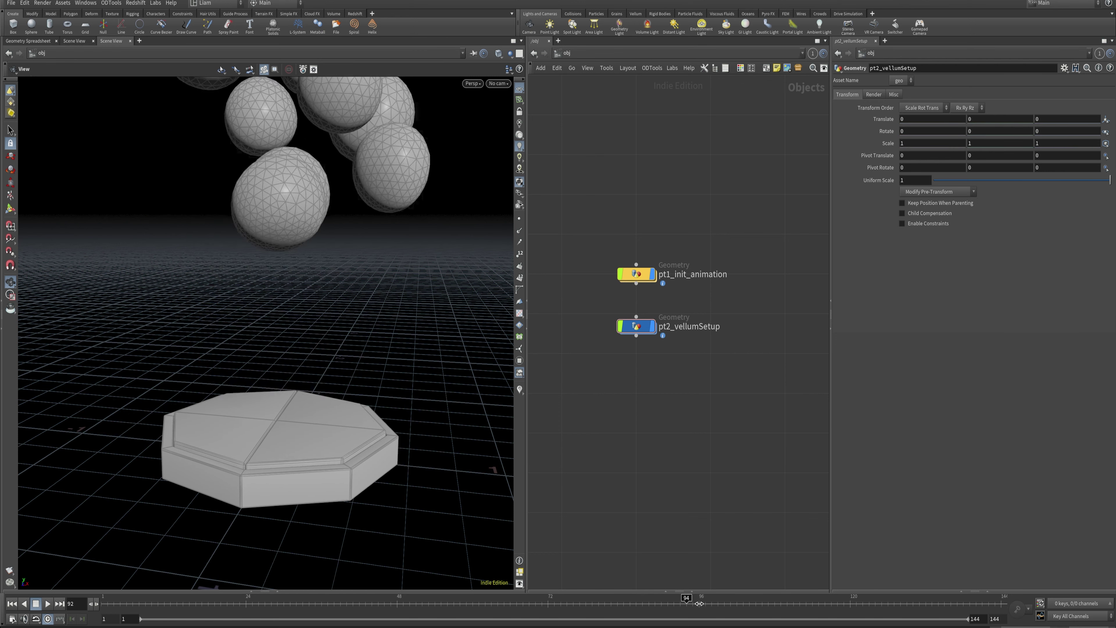
left_click_drag(466, 609, 762, 616)
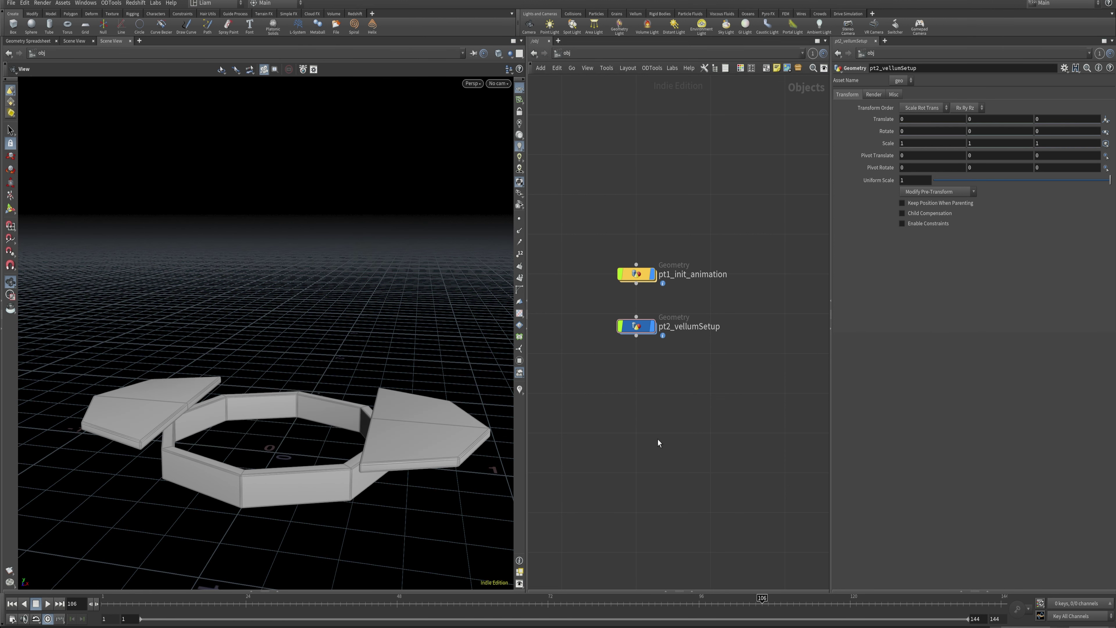